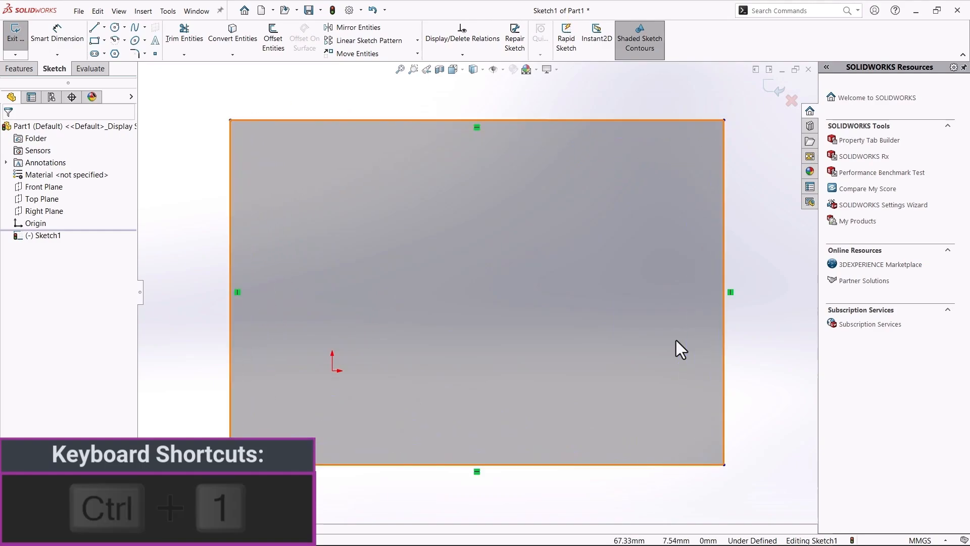
Close the Open dialog and exit the Begin Assembly command without inserting a component
scroll(676, 340, "up", 3)
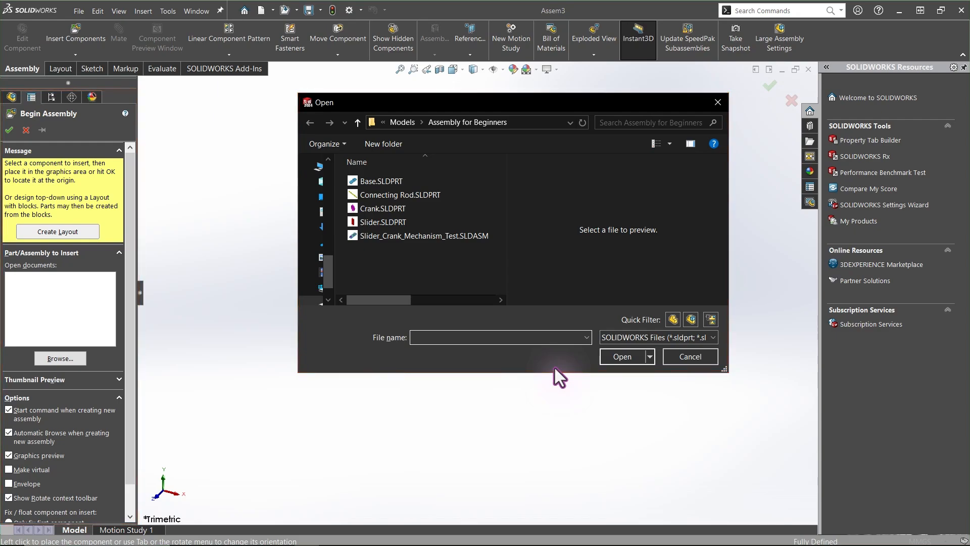
left_click(677, 358)
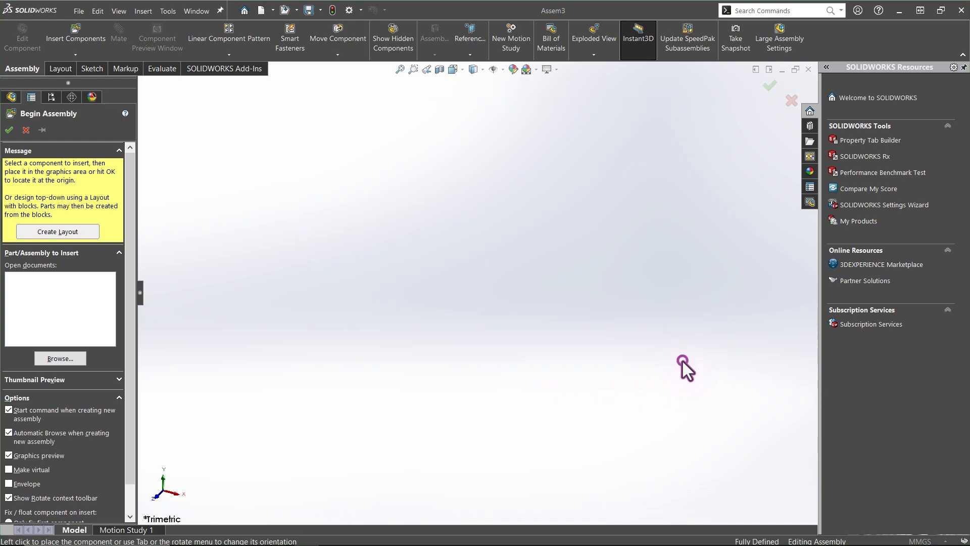
left_click(26, 130)
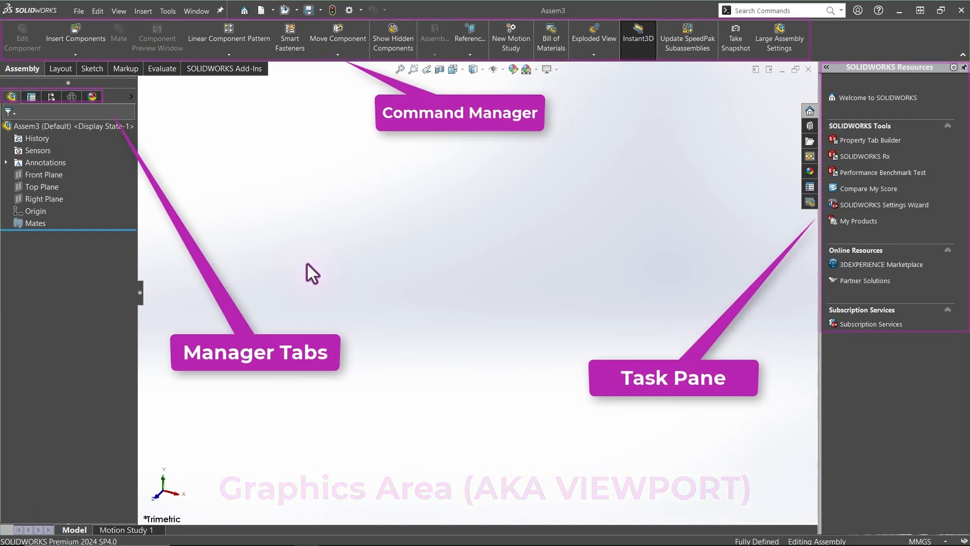
Highlight the Front, Top and Right planes and the origin of the assembly to examine them
left_click(38, 175)
left_click(43, 186, "ctrl")
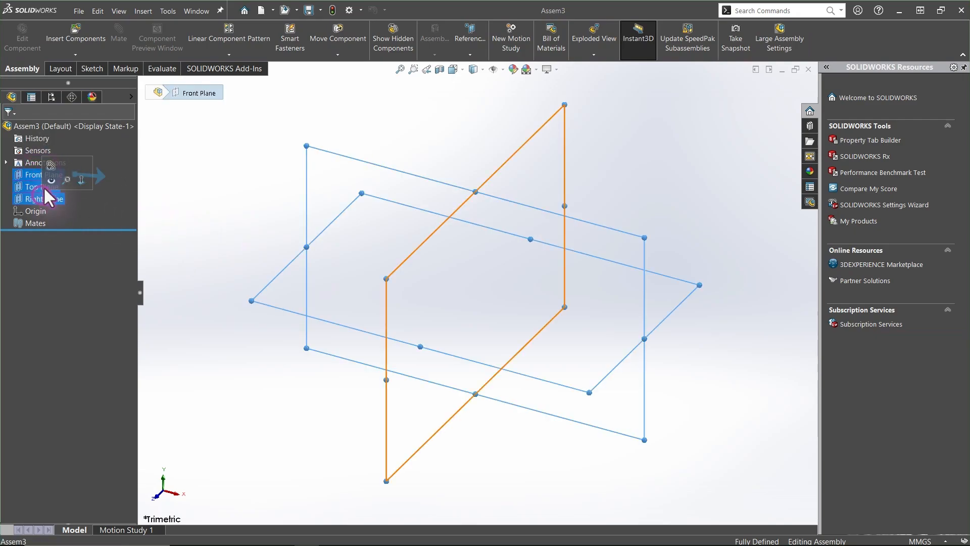
left_click(45, 198, "ctrl")
left_click(51, 244)
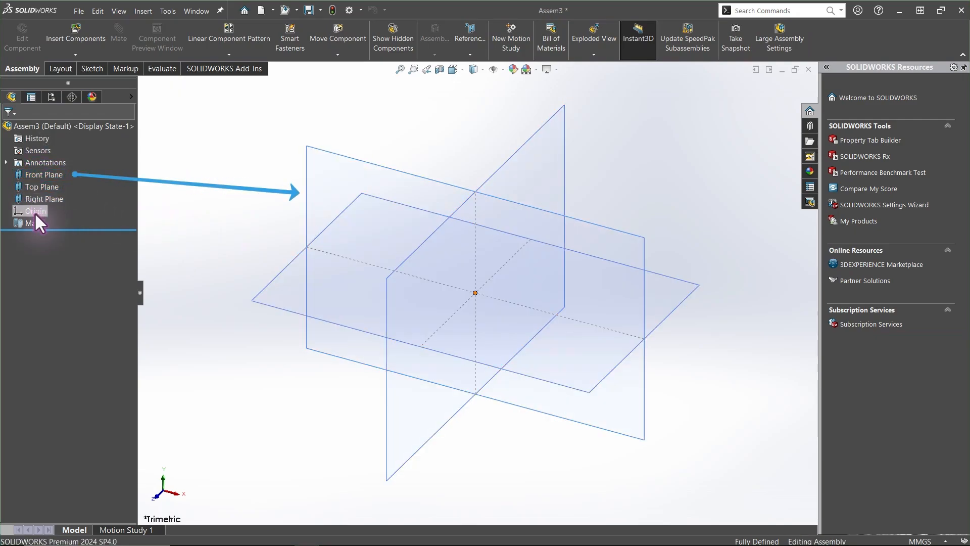
left_click(35, 212)
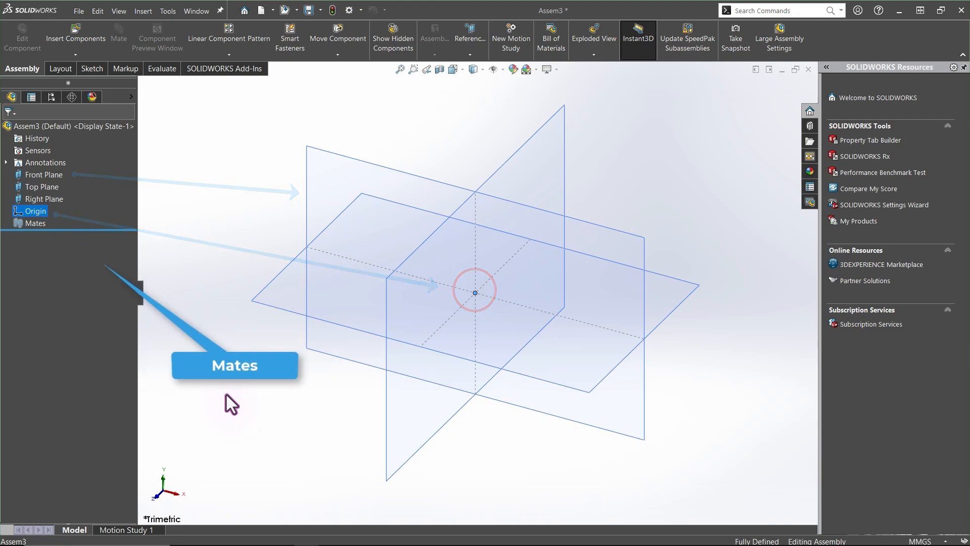
Switch to the isometric view and hide the assembly's Front, Top and Right planes
mouse_move(226, 395)
middle_mouse_down()
mouse_move(205, 390)
mouse_move(264, 382)
mouse_move(232, 381)
mouse_move(227, 368)
mouse_move(225, 403)
middle_mouse_up()
key("ctrl+7")
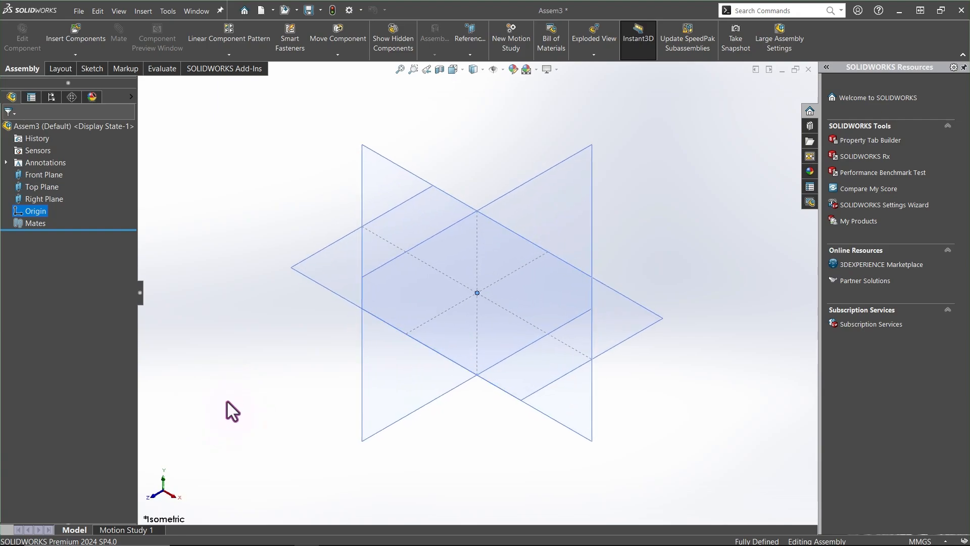
key("space")
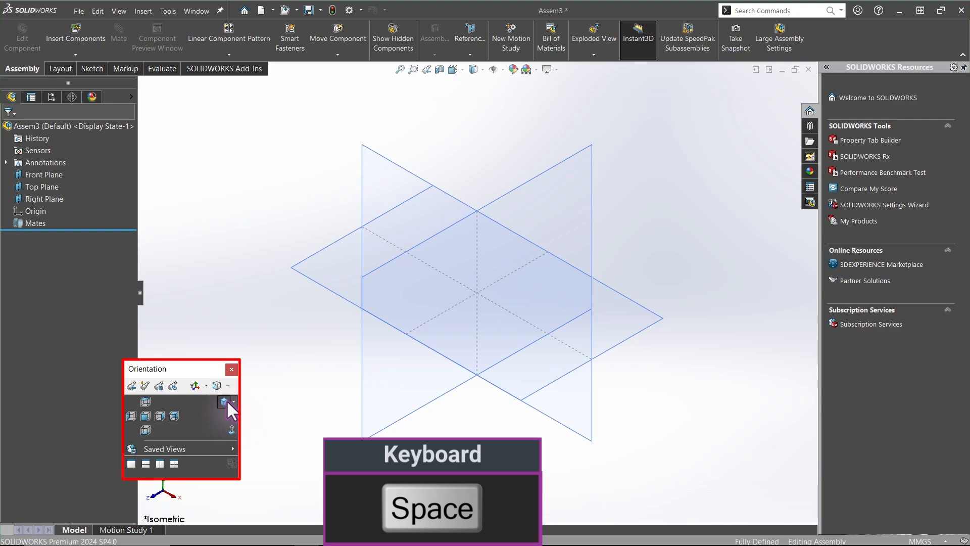
left_click(226, 401)
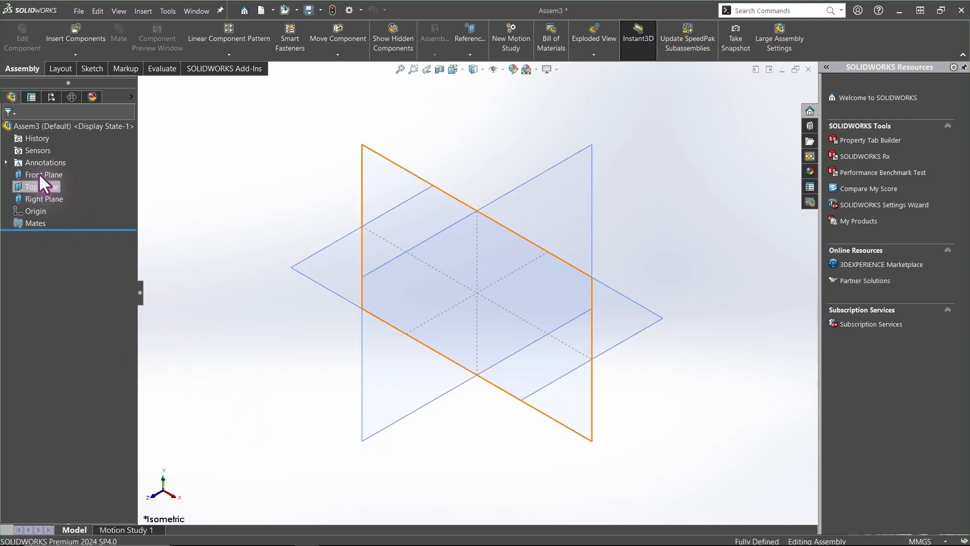
left_click_drag(39, 173, 37, 201)
left_click(46, 185)
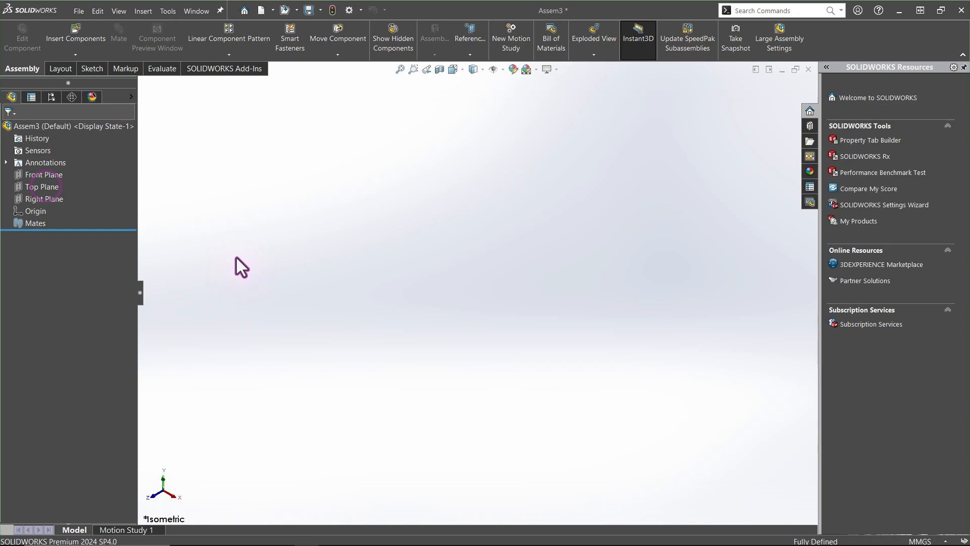
Hide the Layout, Sketch, Markup and SOLIDWORKS Add-Ins tabs so only Assembly and Evaluate remain
right_click(61, 66)
mouse_move(123, 98)
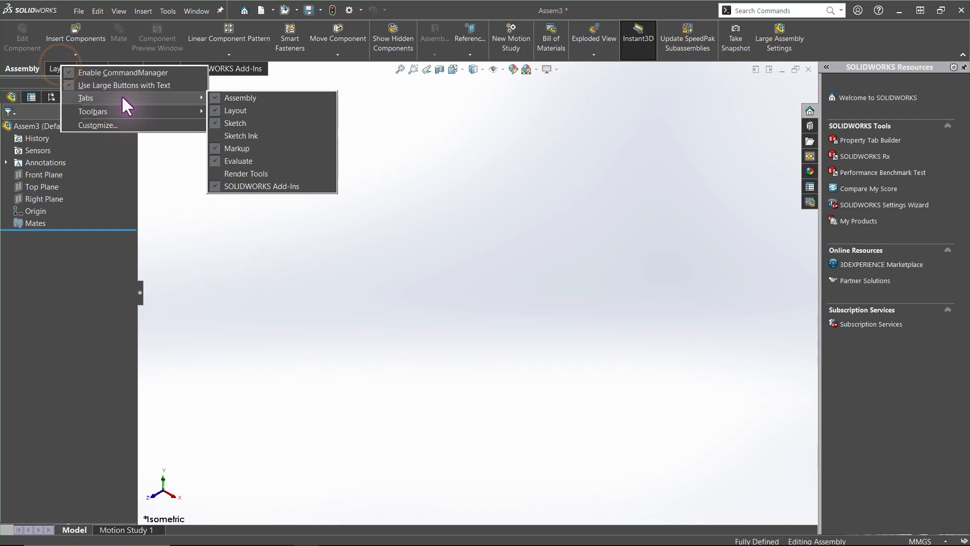
left_click(232, 110)
right_click(55, 70)
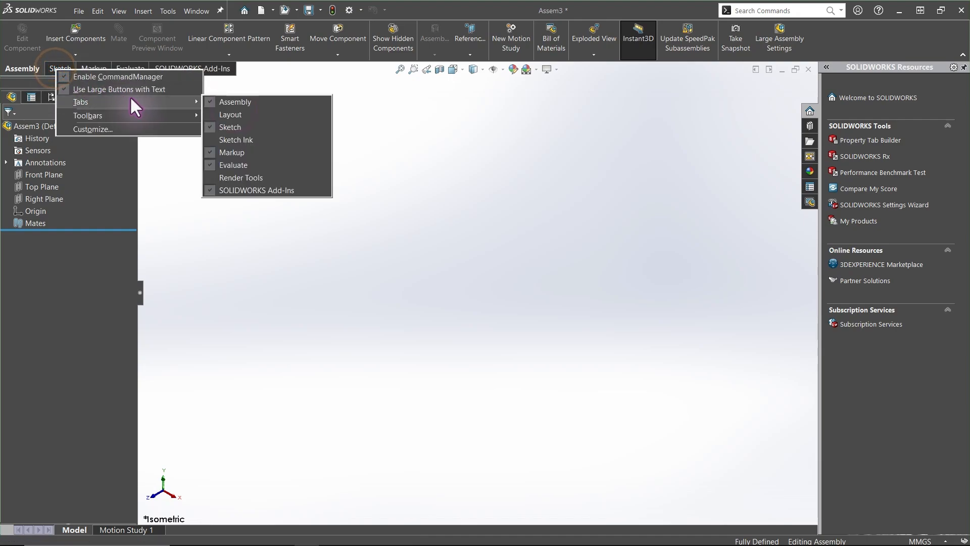
left_click(230, 127)
right_click(69, 68)
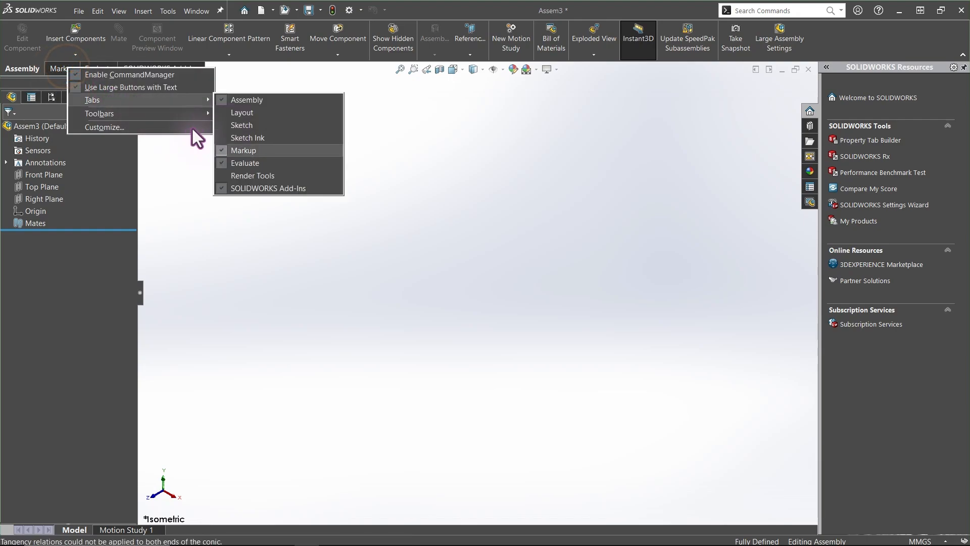
left_click(243, 150)
right_click(67, 67)
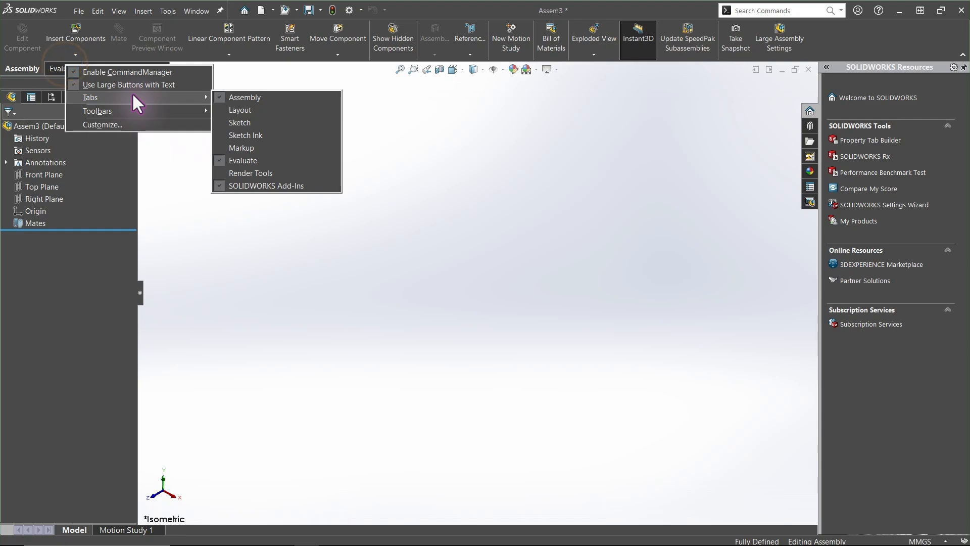
left_click(237, 186)
left_click(230, 132)
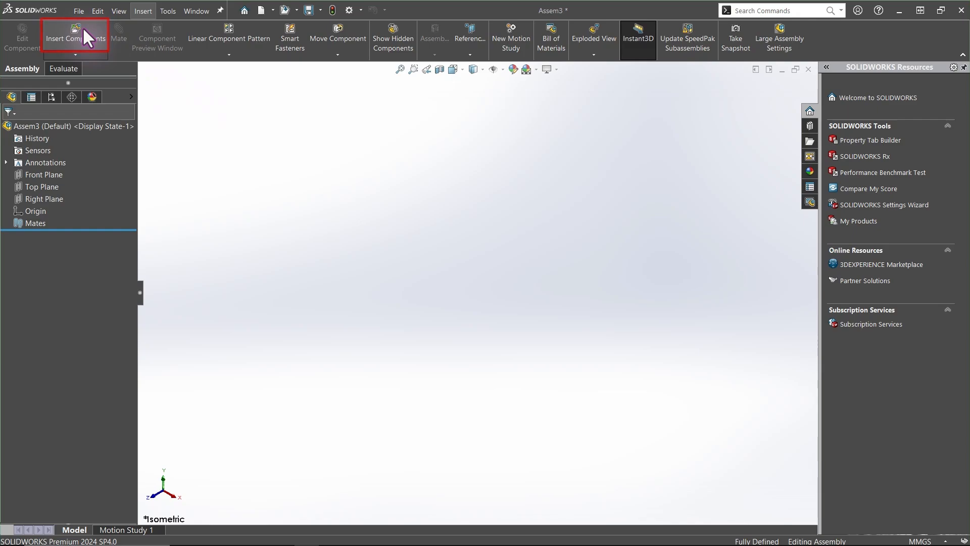
left_click(83, 30)
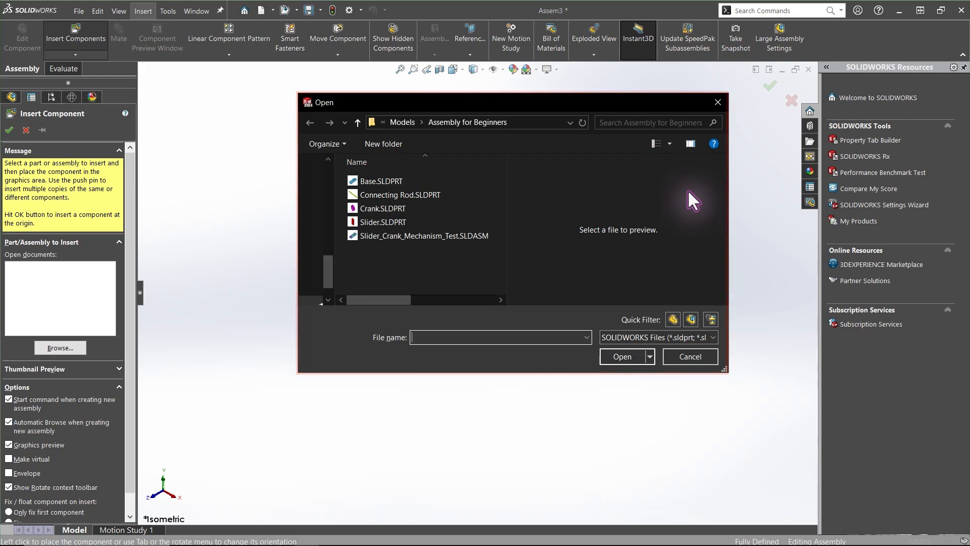
left_click(714, 105)
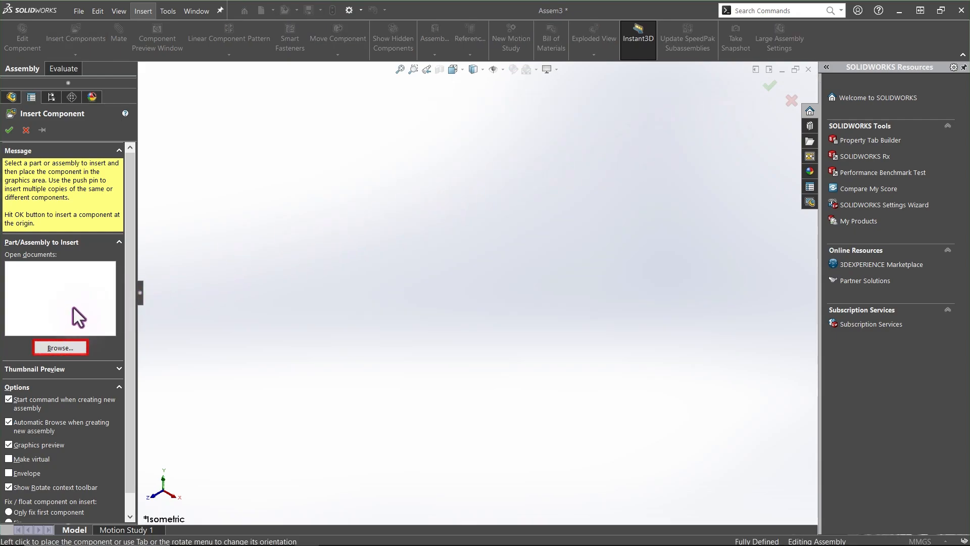
left_click(61, 347)
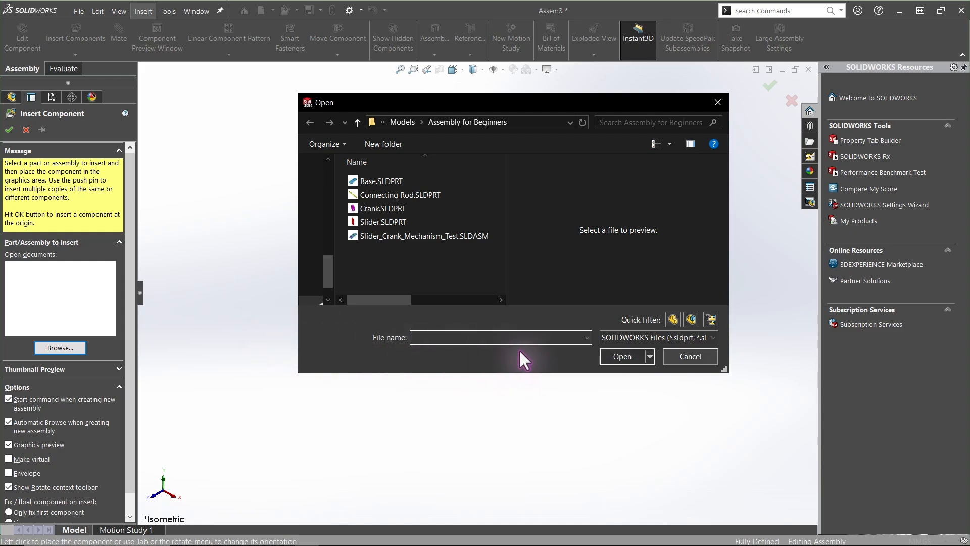
left_click(690, 357)
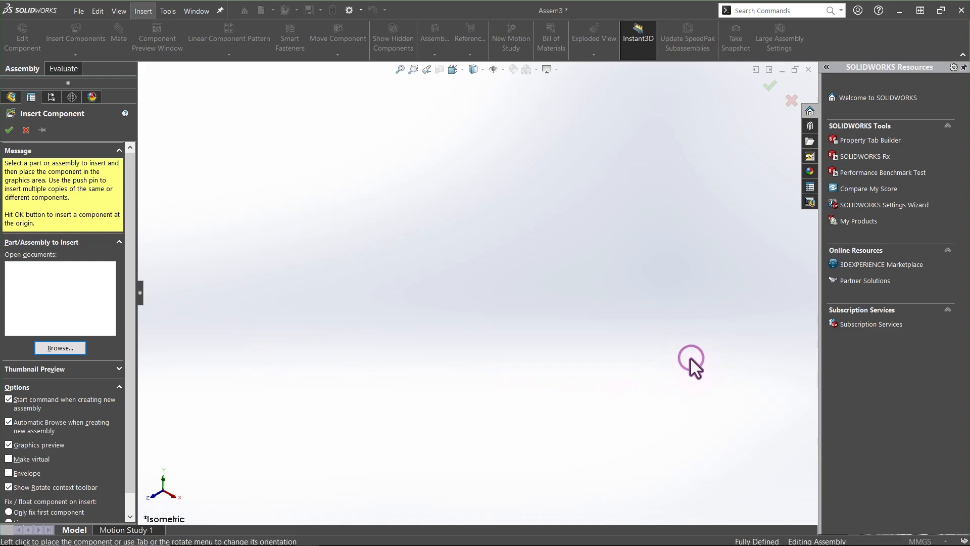
left_click(26, 130)
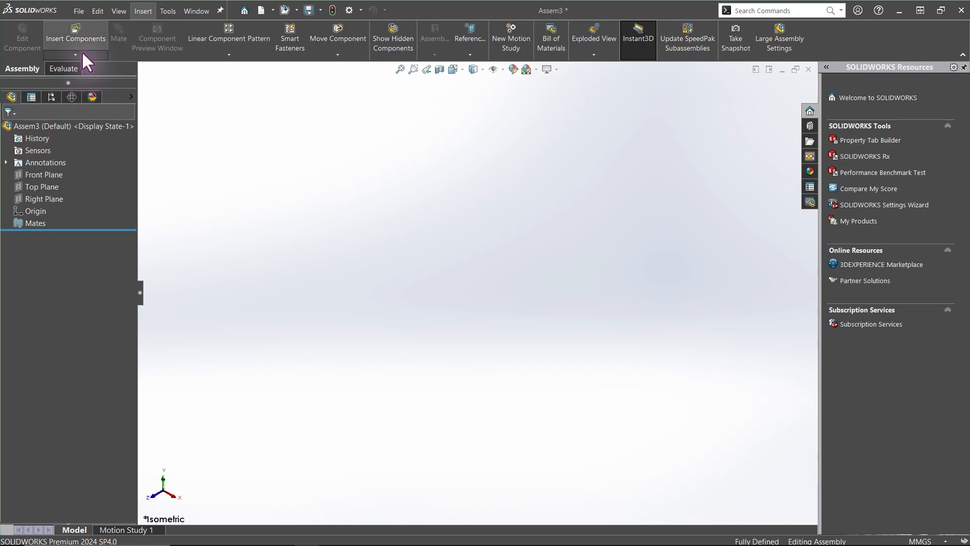
Open the Base.SLDPRT part file from the Assembly for Beginners folder
left_click(78, 11)
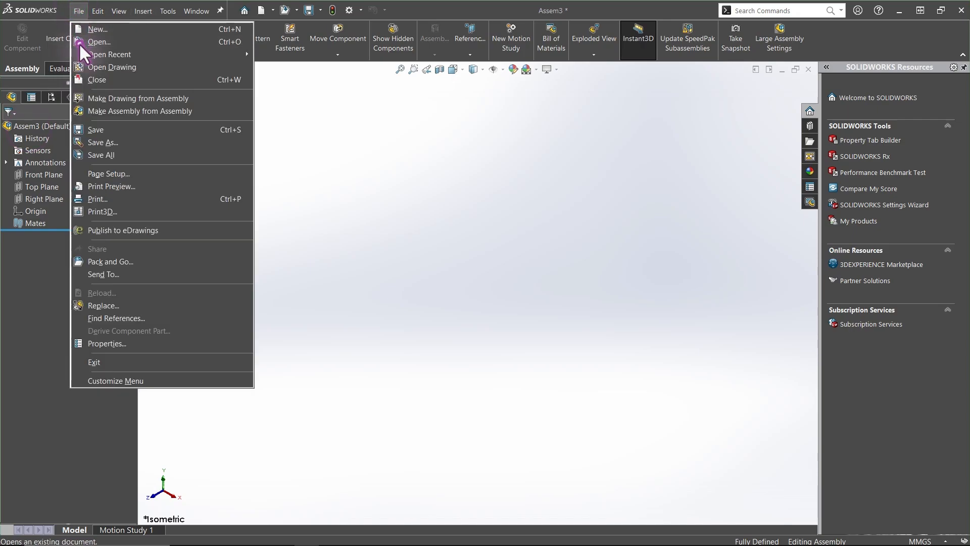
left_click(79, 43)
left_click(431, 181)
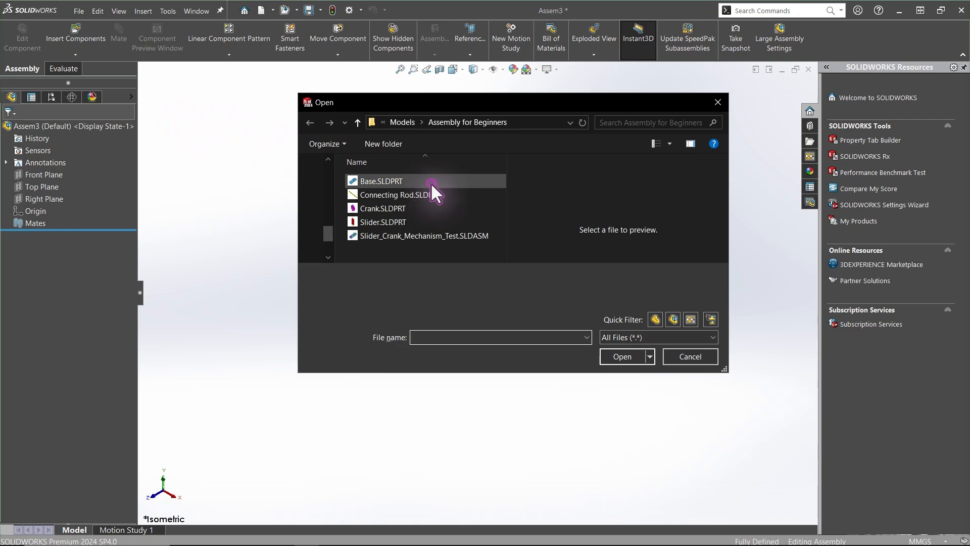
left_click(621, 356)
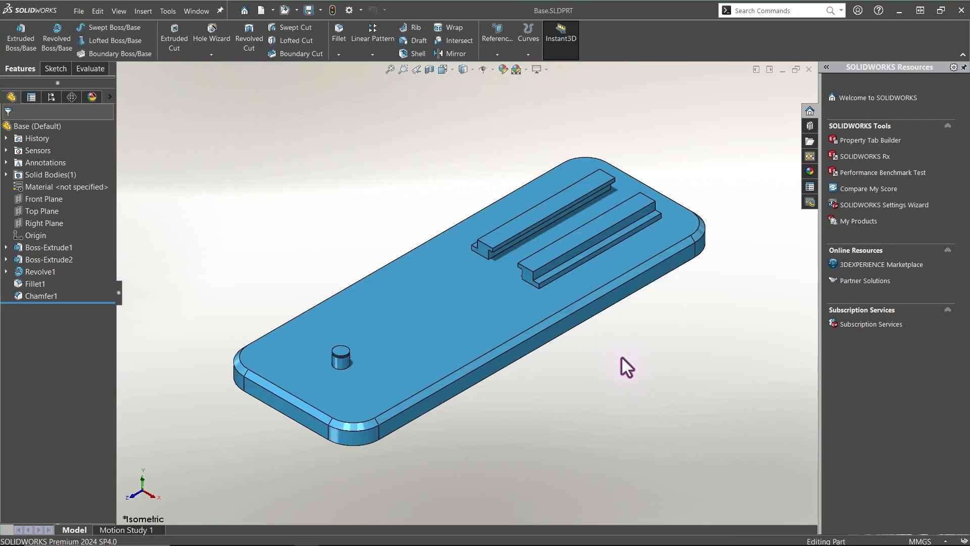
Return to the assembly, start inserting the open Base part, and toggle origin visibility in the view
key("ctrl+Tab")
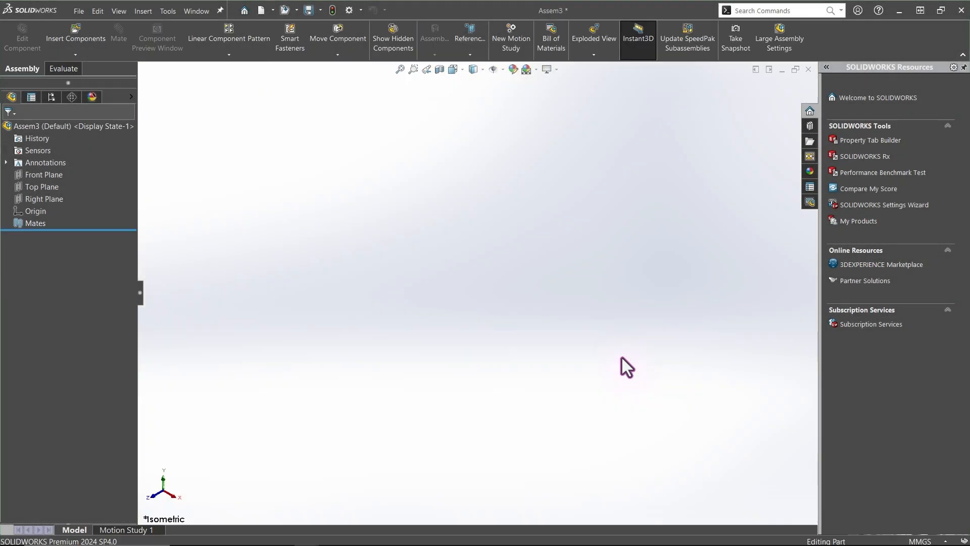
left_click(81, 35)
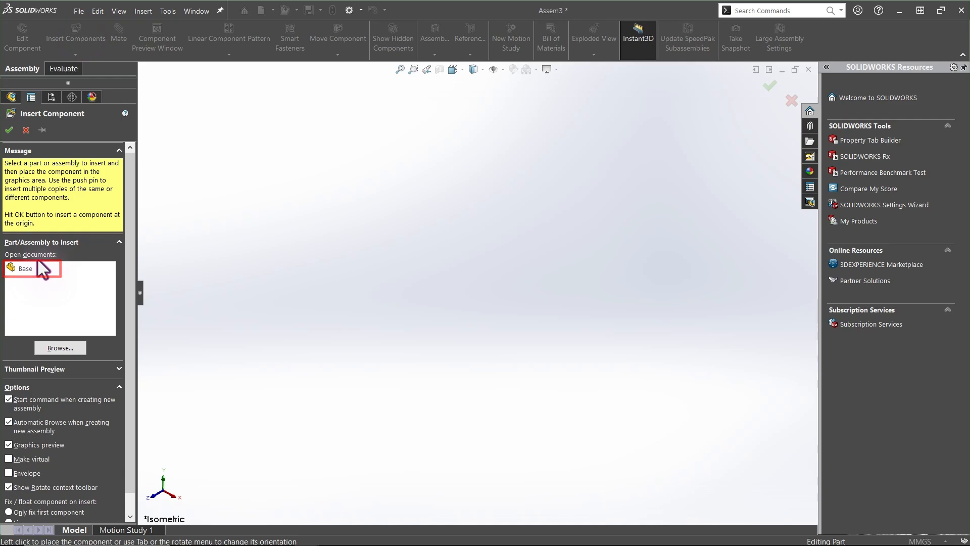
left_click(26, 267)
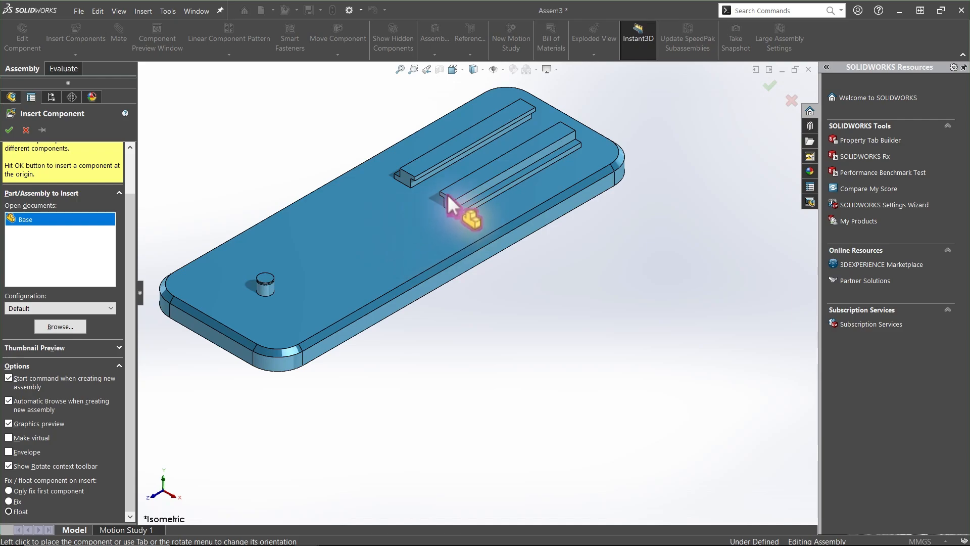
left_click(504, 66)
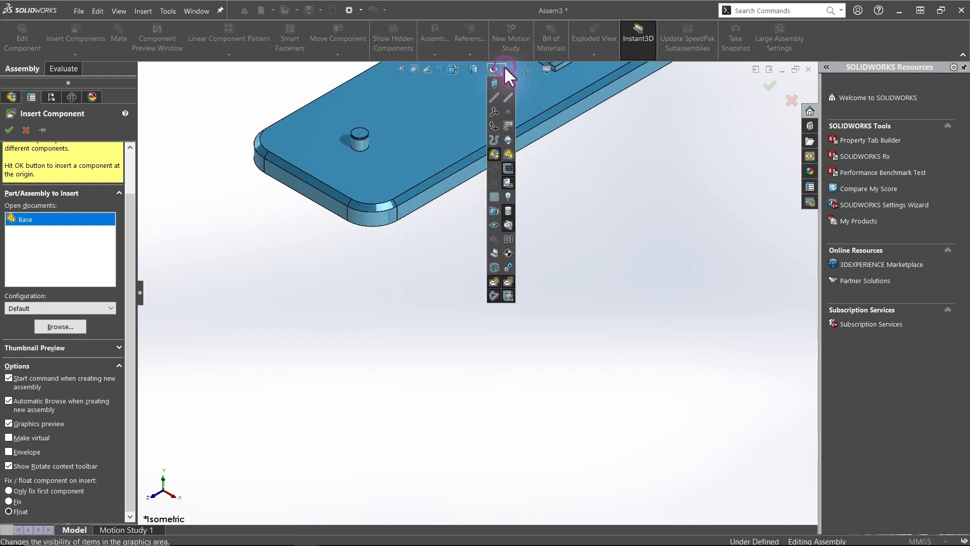
left_click(493, 126)
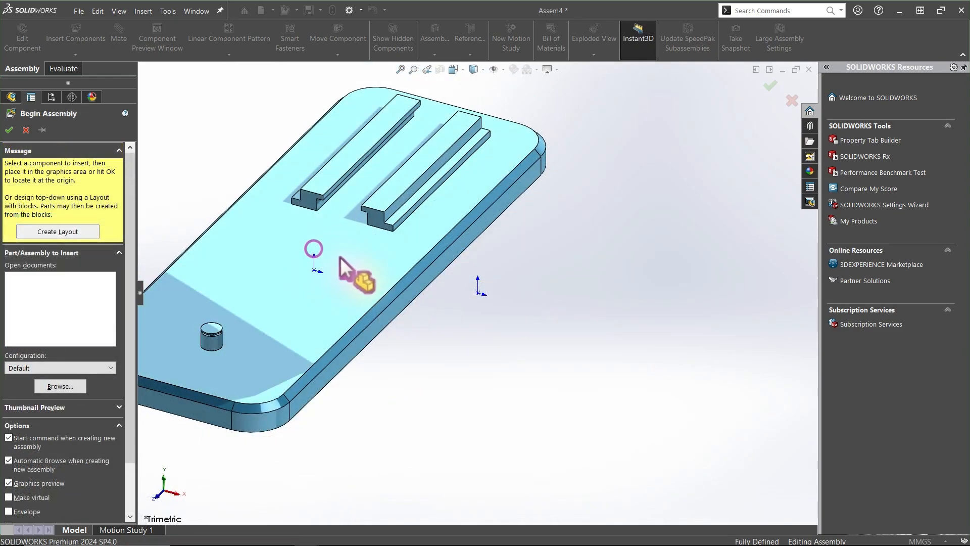
Place the Base component at the assembly origin with Only fix first component selected and confirm
left_click(340, 257)
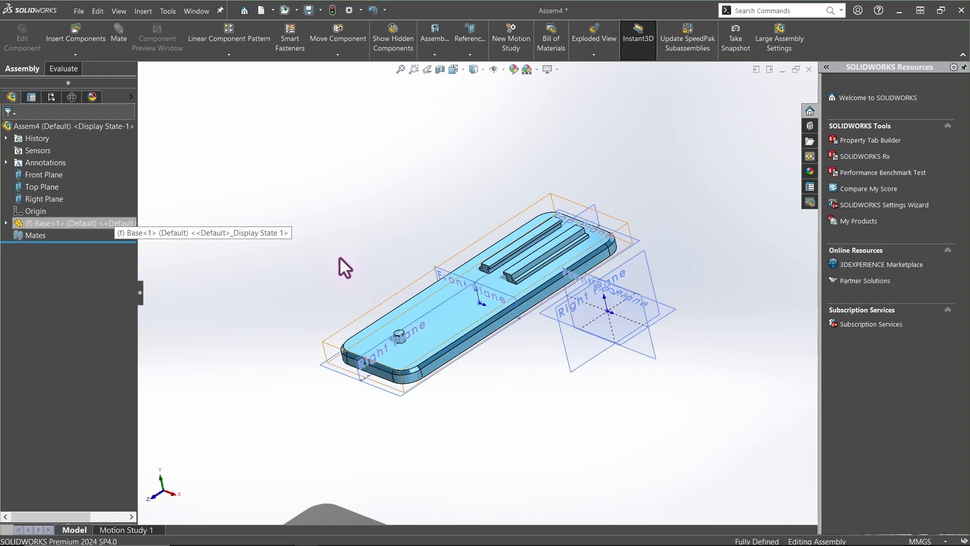
mouse_move(338, 256)
middle_mouse_down()
mouse_move(325, 273)
mouse_move(336, 255)
middle_mouse_up()
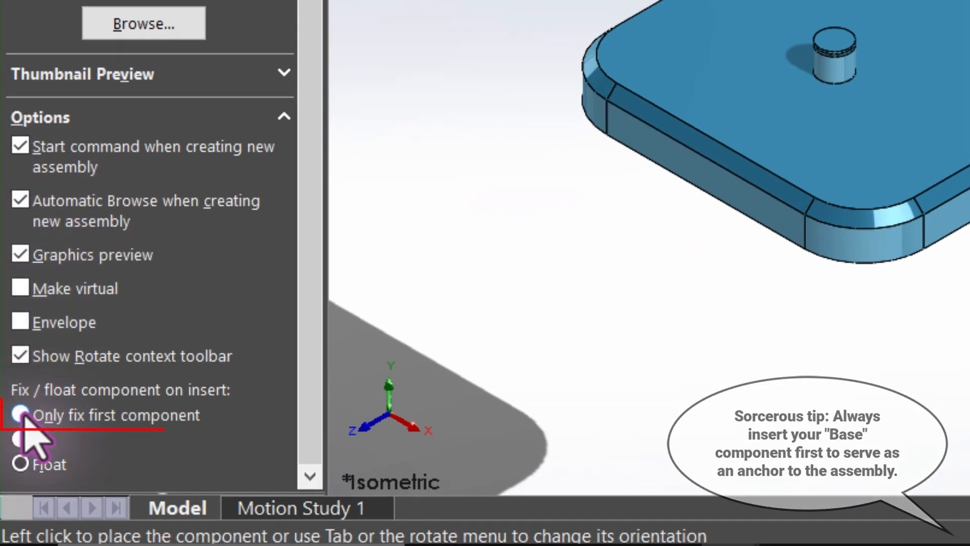
left_click(10, 490)
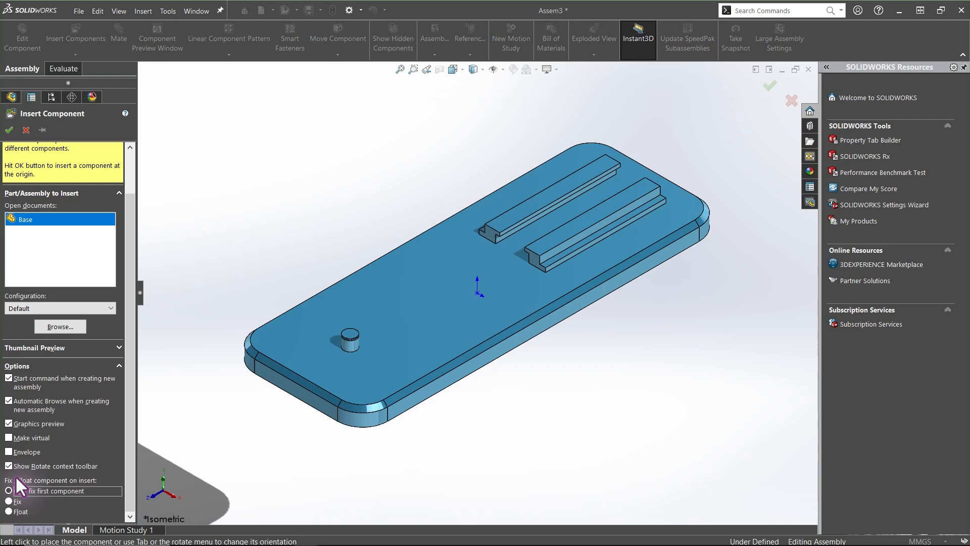
left_click(6, 130)
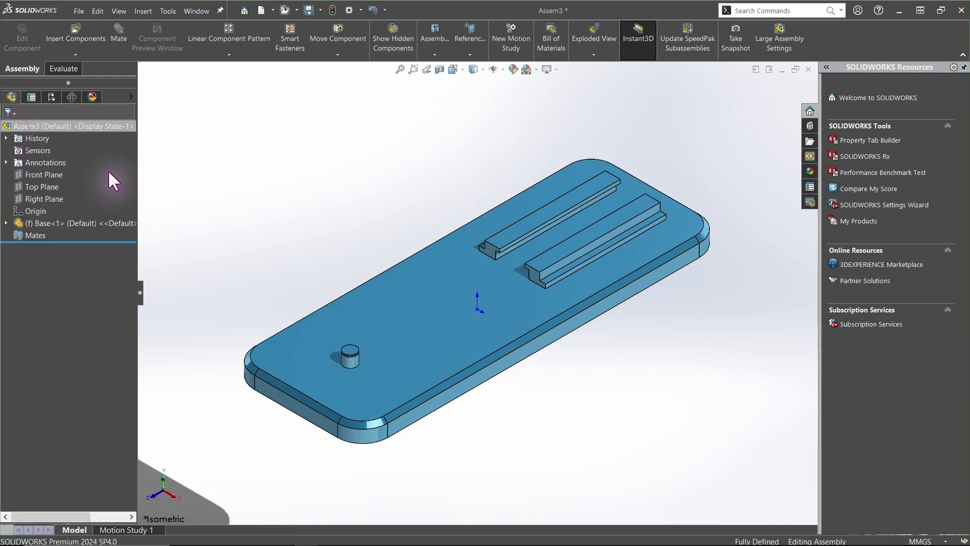
Expand the Base component and compare its Front, Top and Right planes with the assembly's planes
left_click(40, 223)
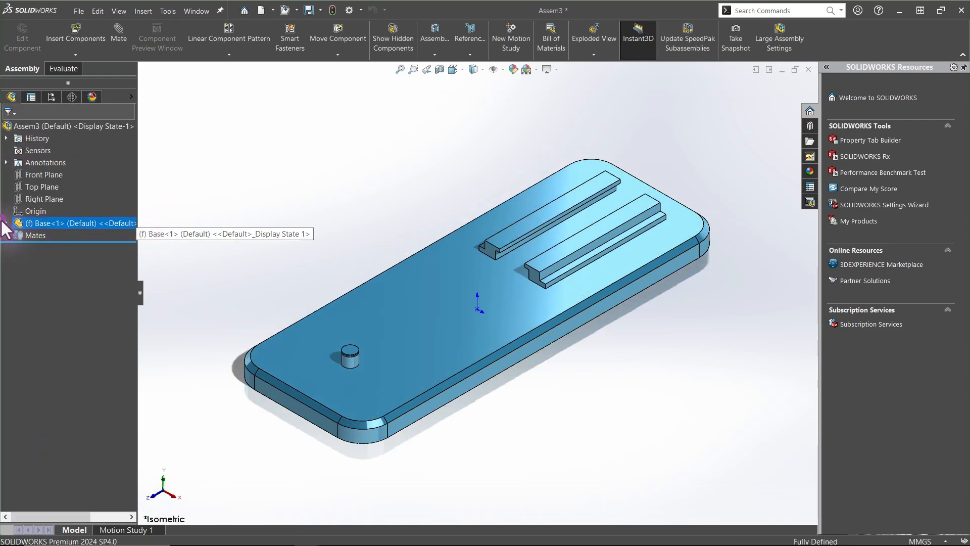
left_click(6, 223)
left_click(46, 297)
left_click(48, 320, "shift")
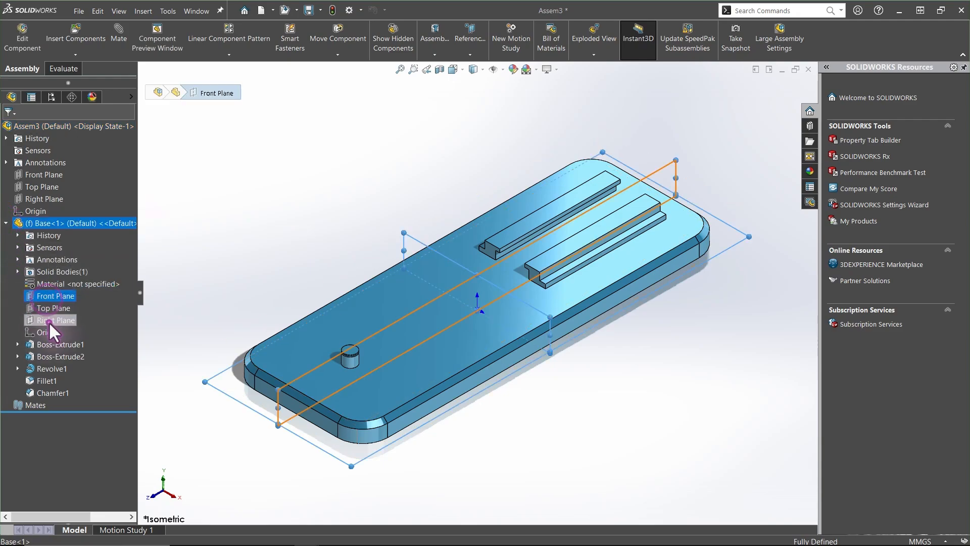
left_click(56, 305)
left_click(47, 175)
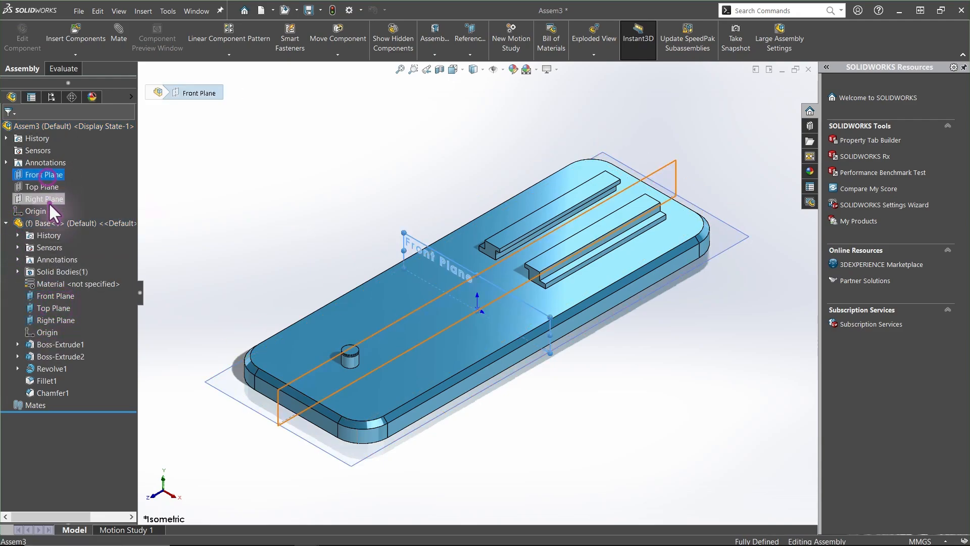
Highlight the assembly and Base planes in the isometric view to compare them, and collapse the Base component
left_click(48, 201, "shift")
left_click(56, 190)
middle_click_drag(196, 183, 266, 233)
key("ctrl+7")
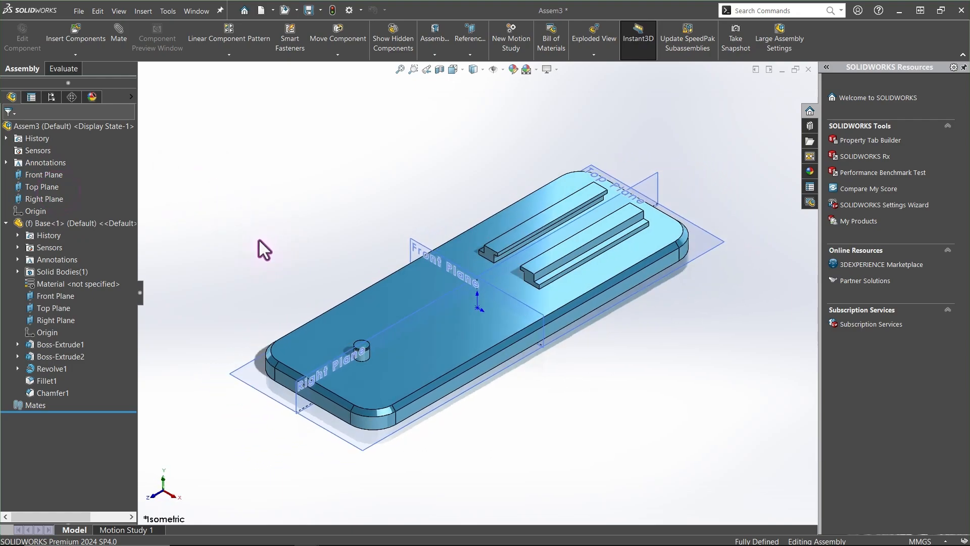
left_click(46, 330)
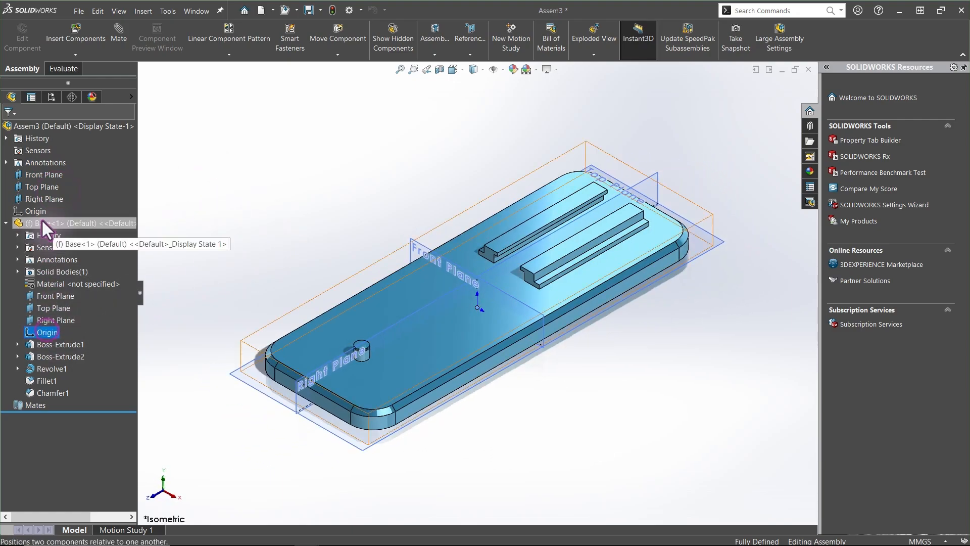
left_click(41, 294)
left_click(49, 319, "shift")
left_click(54, 302)
left_click(38, 176)
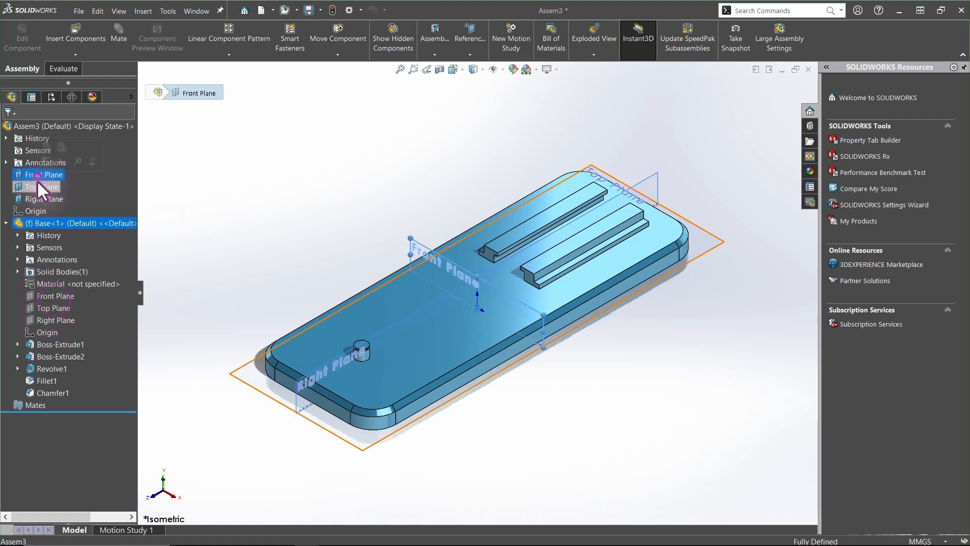
left_click(43, 198, "shift")
left_click(49, 185)
key("f")
left_click(6, 223)
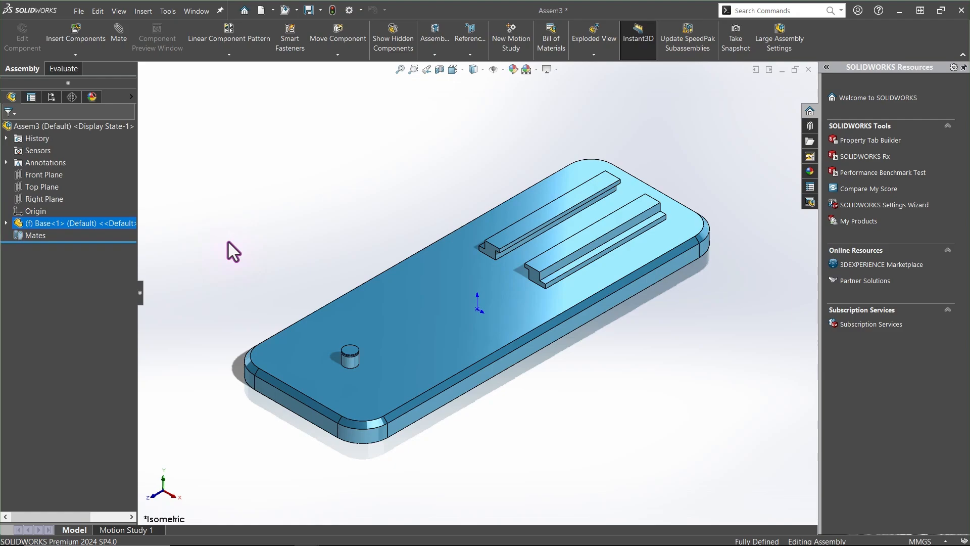
Insert the Crank.SLDPRT part from the Assembly for Beginners folder and place it above the base
left_click(63, 31)
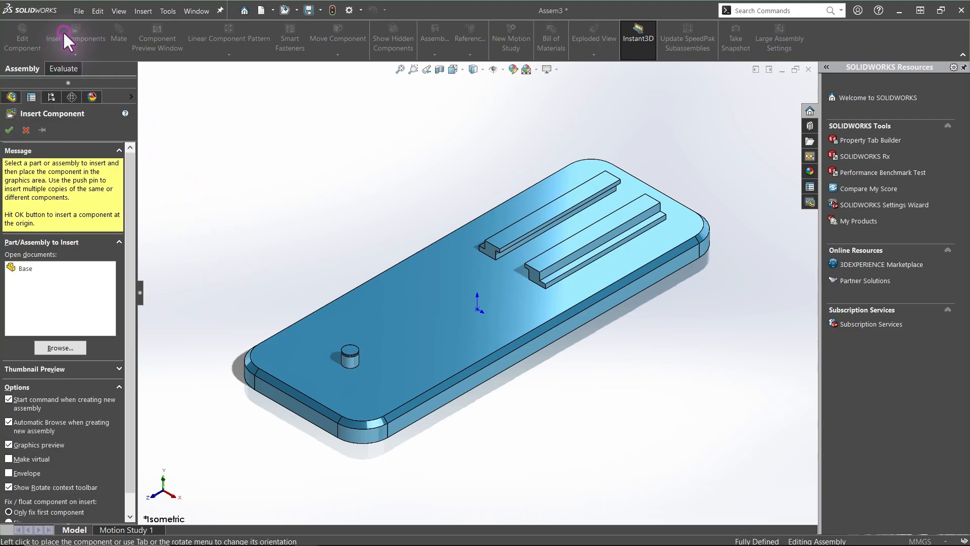
left_click(68, 346)
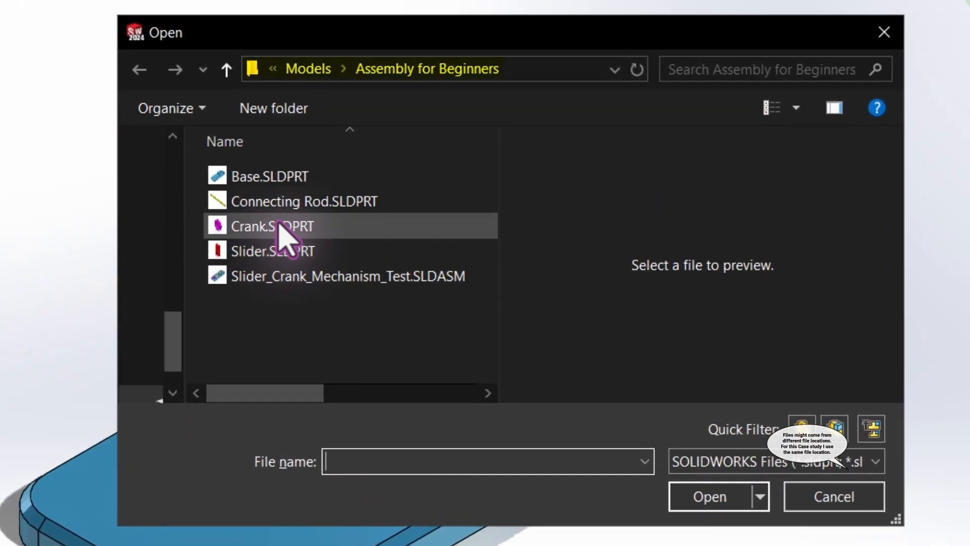
left_click(285, 237)
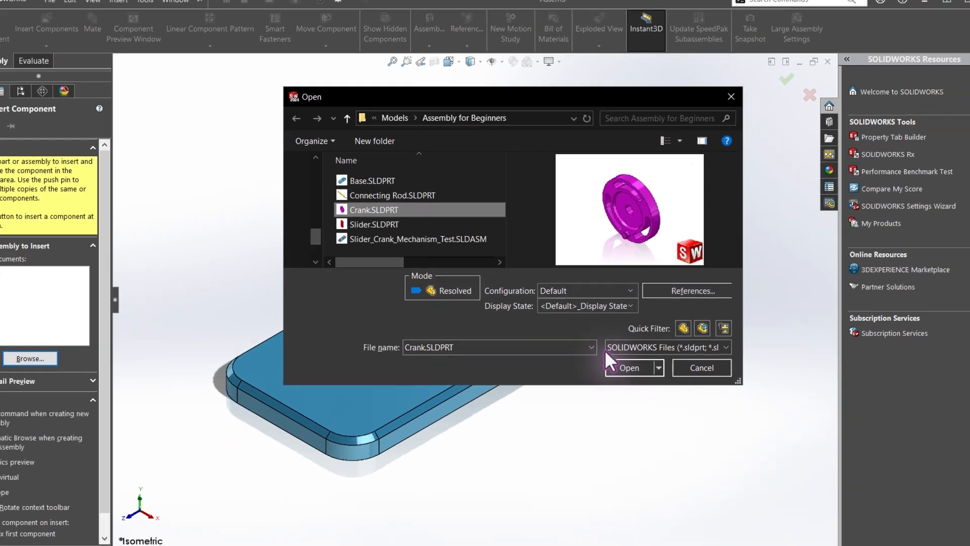
left_click(679, 492)
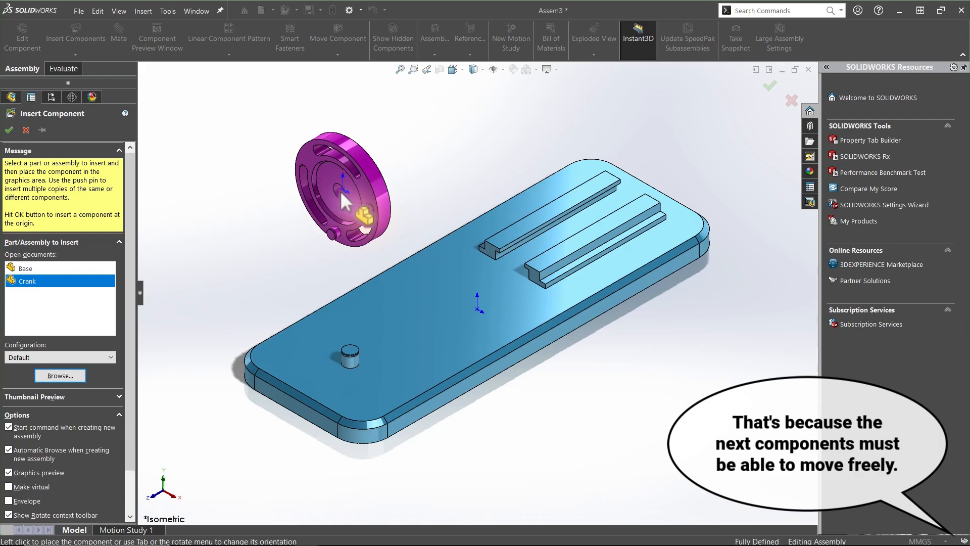
left_click(340, 190)
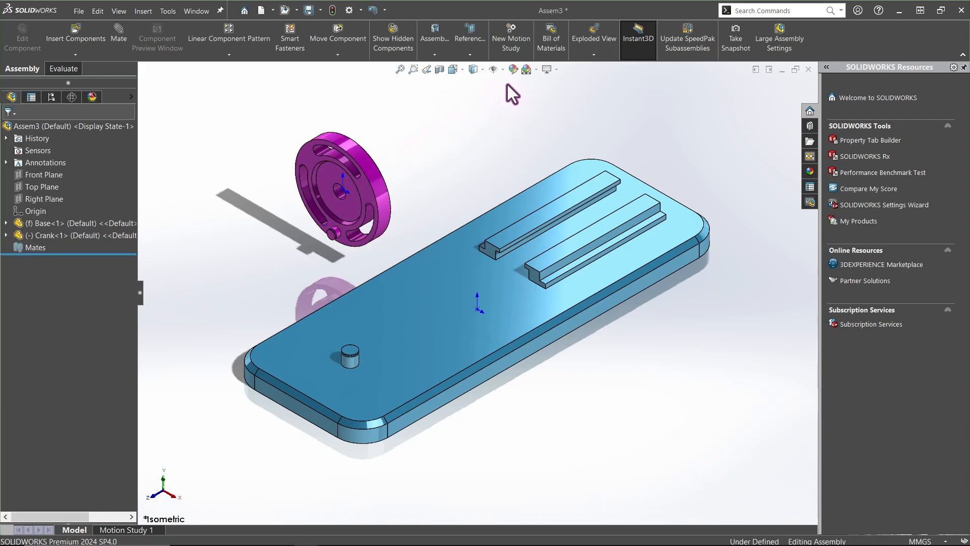
Change the visibility of origins in the graphics area
left_click(503, 70)
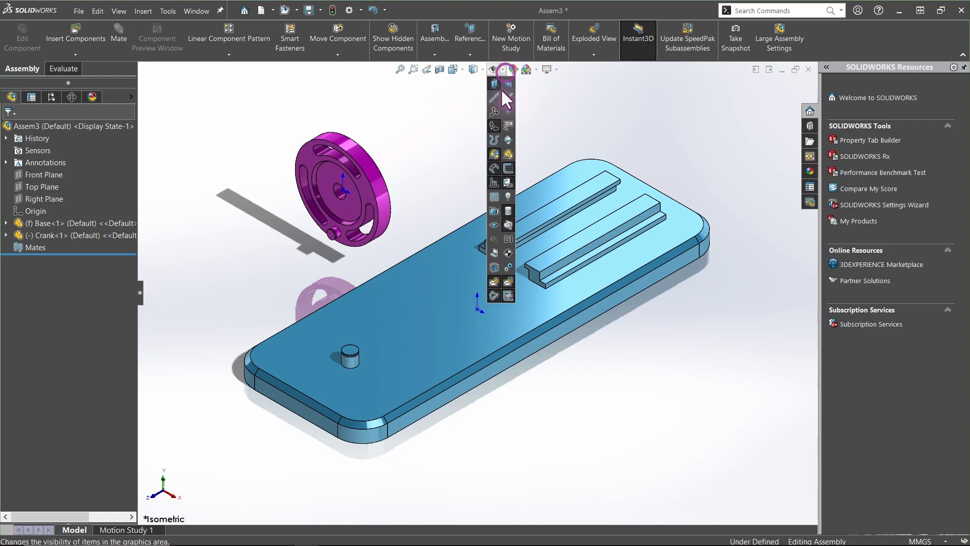
left_click(492, 129)
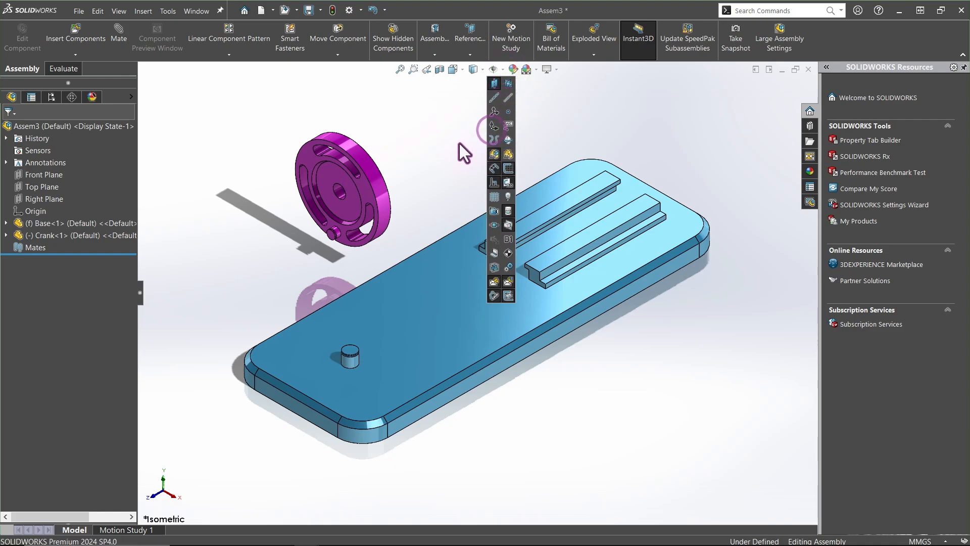
left_click(442, 149)
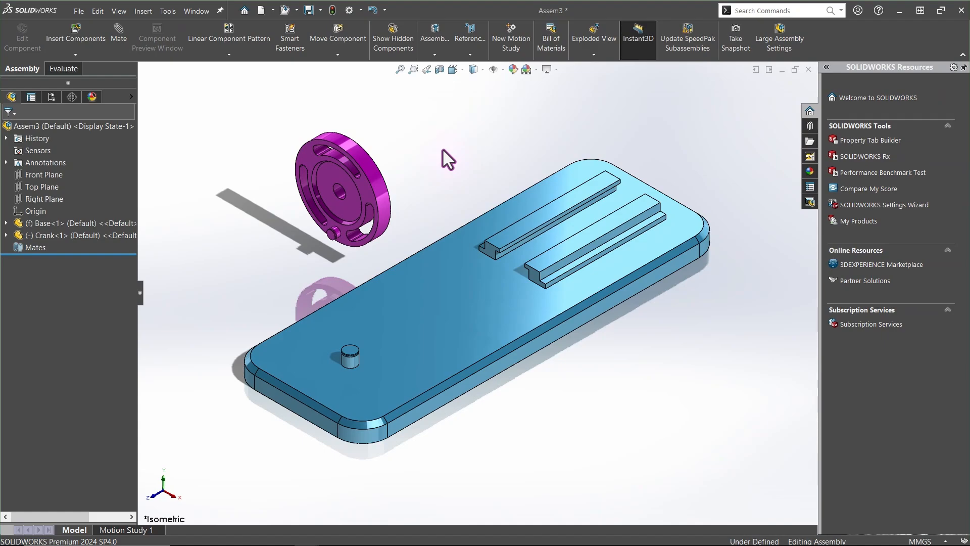
Hide the Base component and drag the Crank freely across the view
left_click(73, 222)
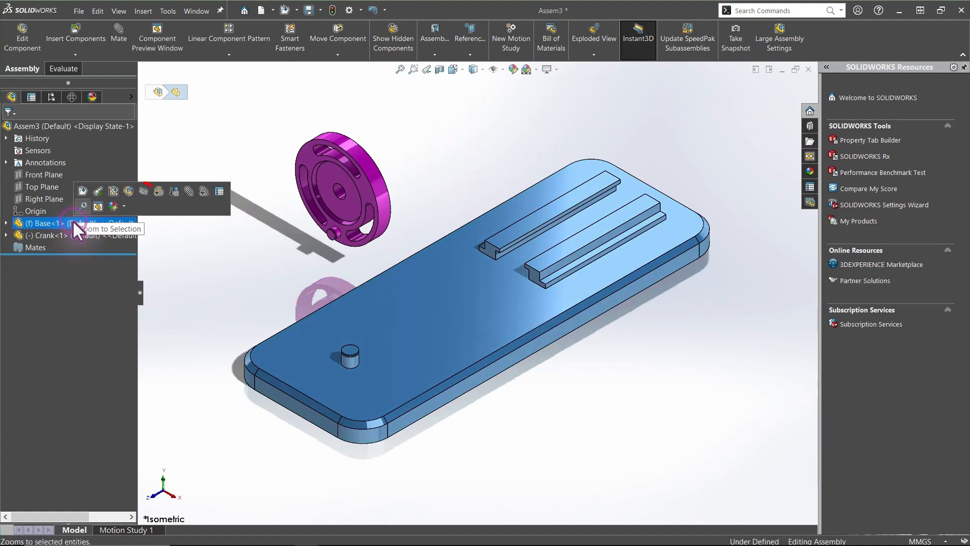
left_click(144, 192)
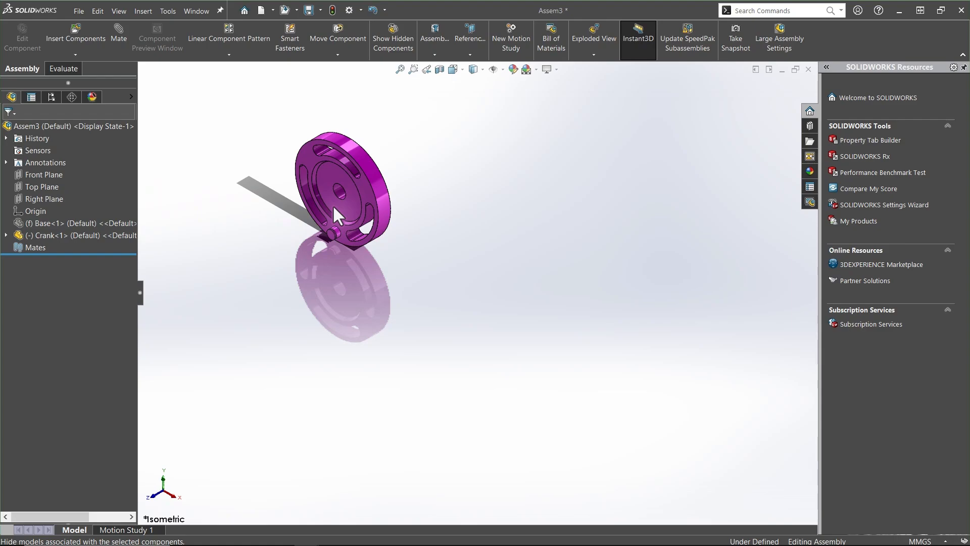
left_click_drag(333, 205, 478, 255)
key("Escape")
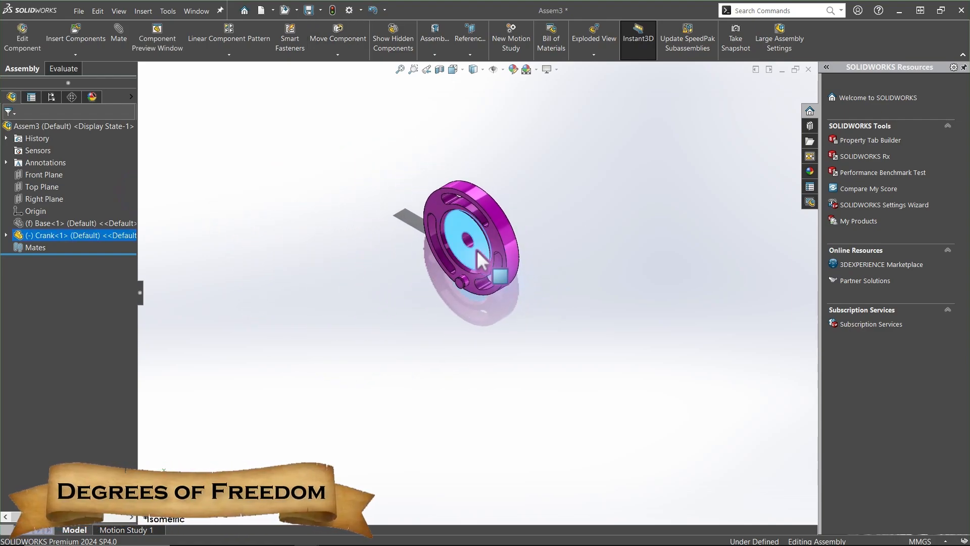
Drag and rotate the Crank to demonstrate its free degrees of freedom
scroll(479, 260, "down", 5)
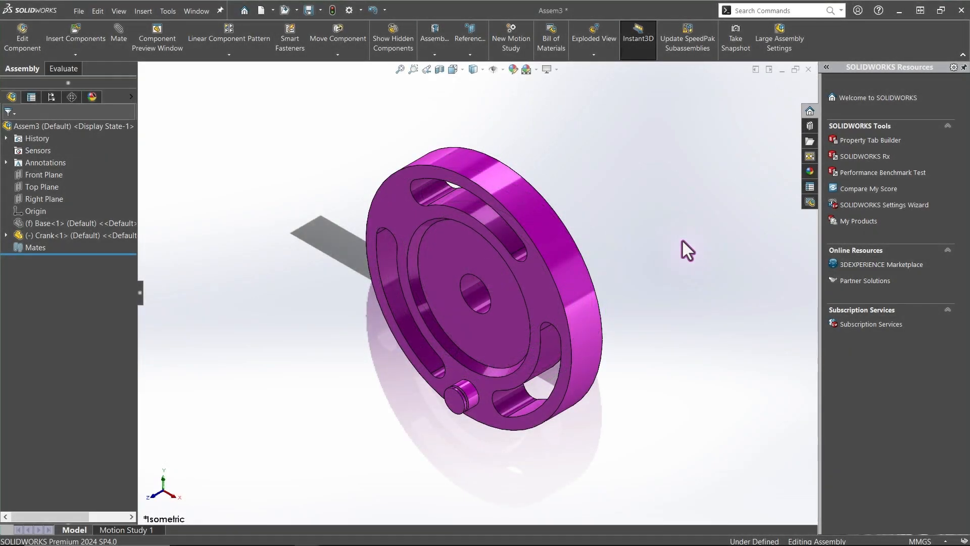
right_click_drag(448, 265, 300, 300)
left_click_drag(475, 176, 665, 252)
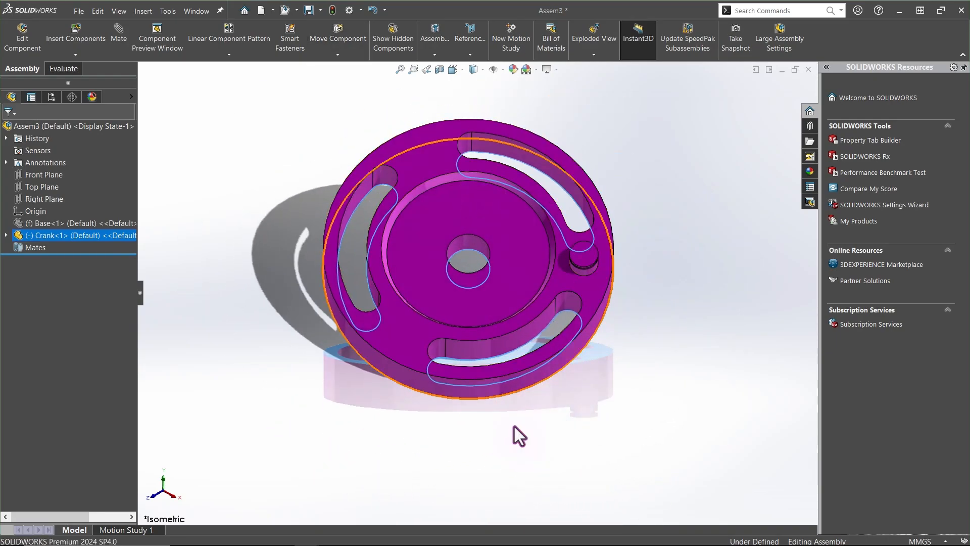
left_click(519, 432)
middle_click_drag(519, 432, 422, 399, "shift")
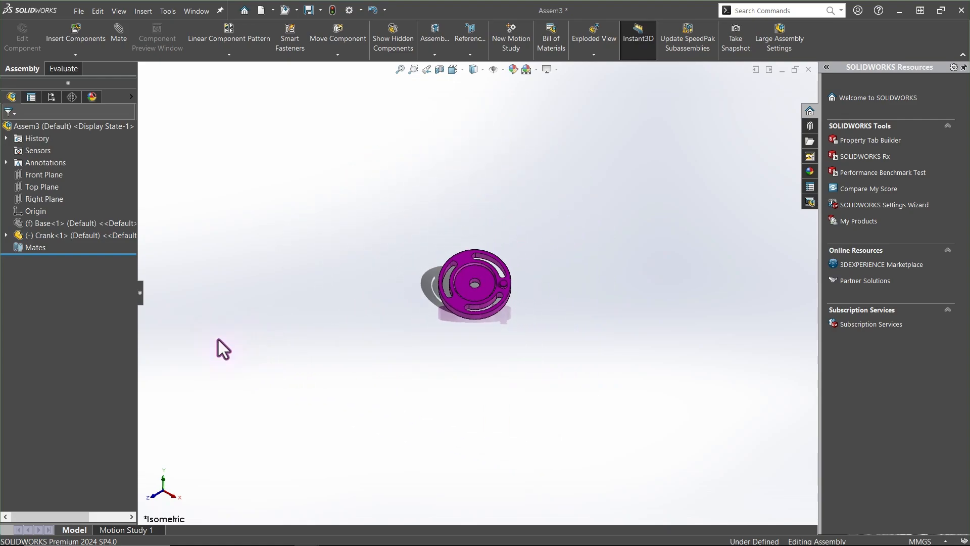
Show the Base component again and clear the selection
left_click(86, 223)
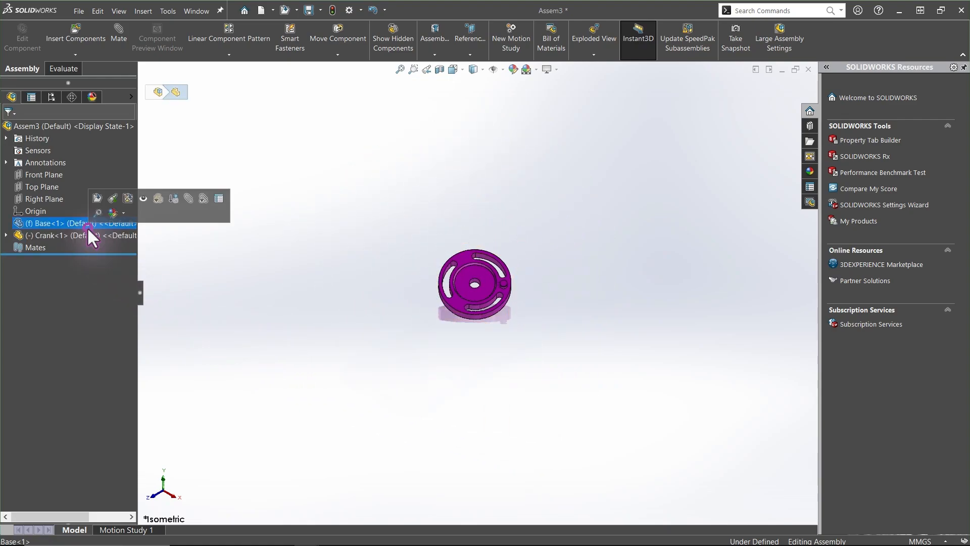
left_click(143, 198)
left_click(352, 257)
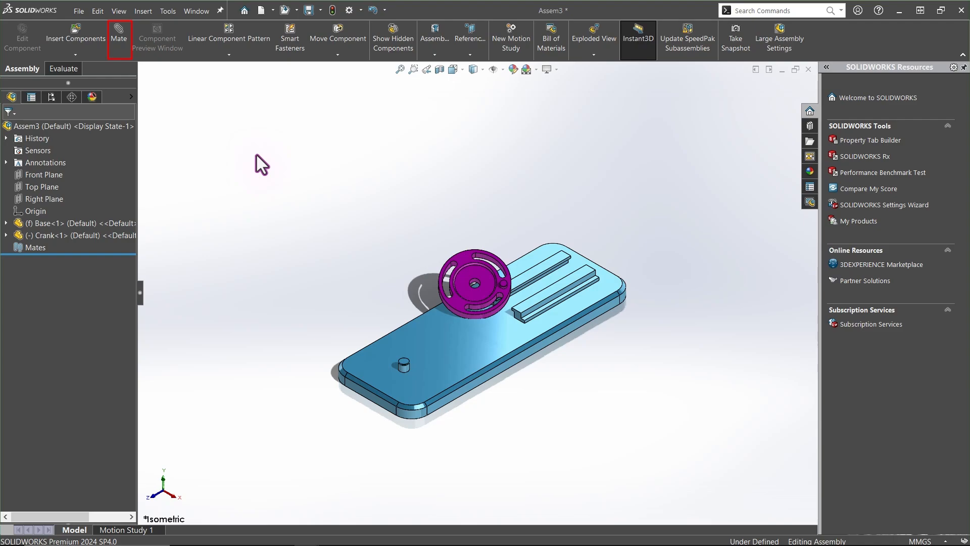
Add a Concentric mate between the Crank's center hole and the Base's cylindrical pin
left_click(120, 34)
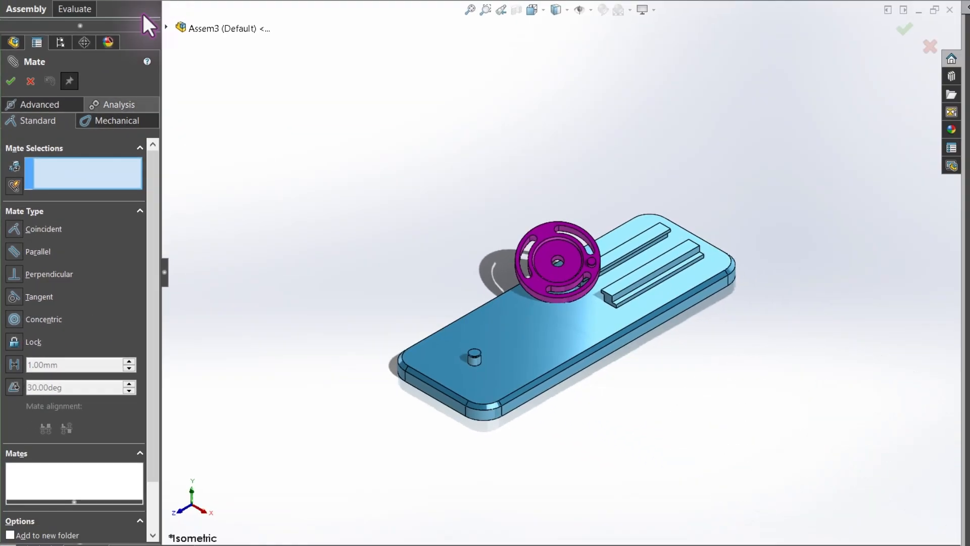
left_click(81, 177)
scroll(555, 260, "down", 10)
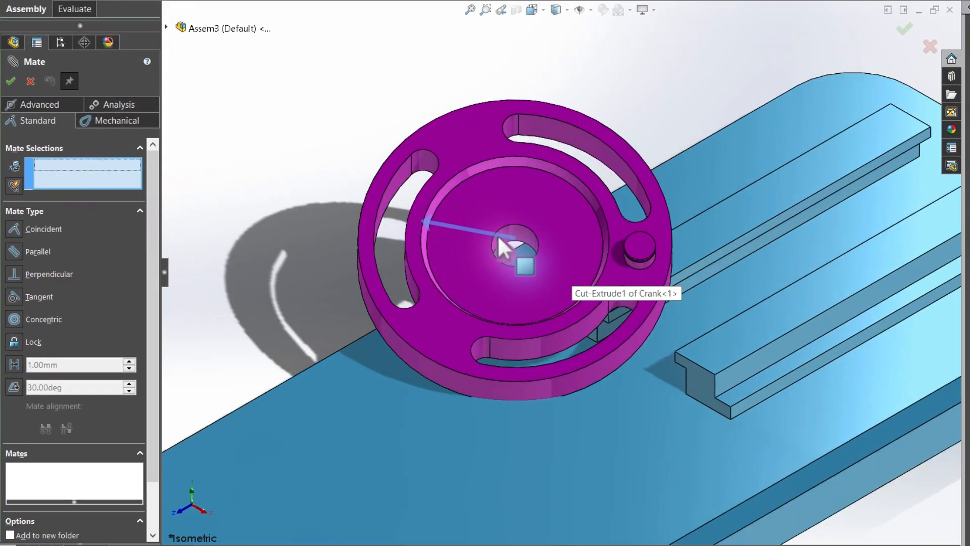
left_click(519, 240)
scroll(520, 240, "up", 2)
scroll(519, 241, "up", 3)
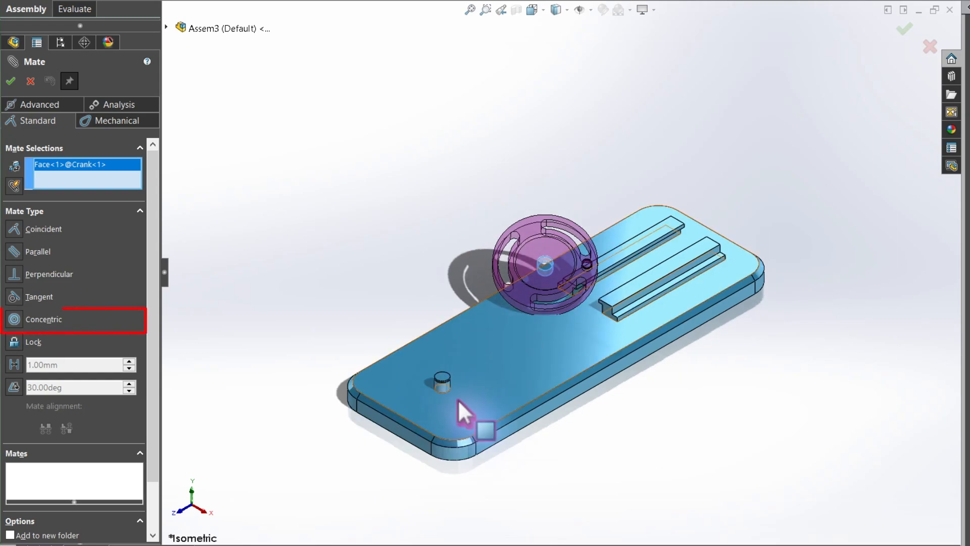
scroll(458, 399, "down", 2)
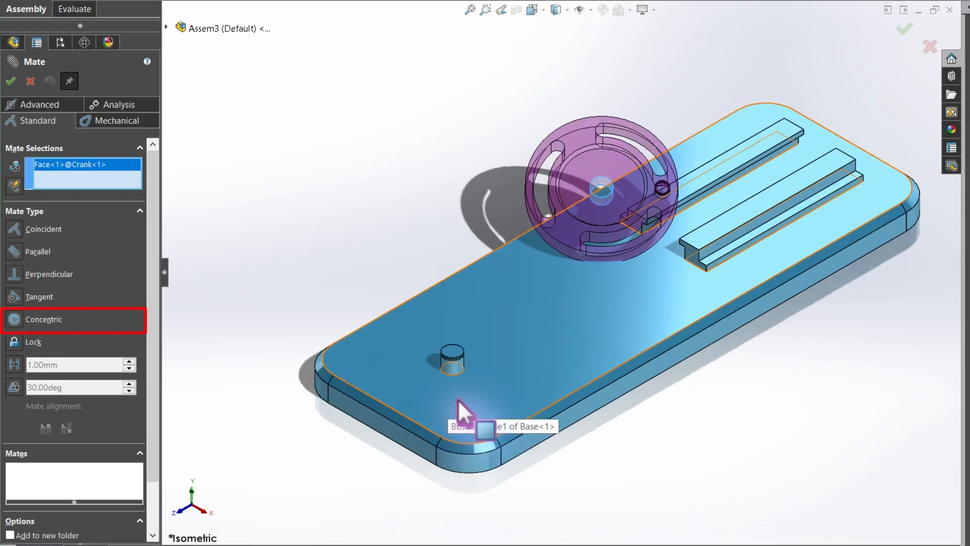
scroll(457, 399, "down", 2)
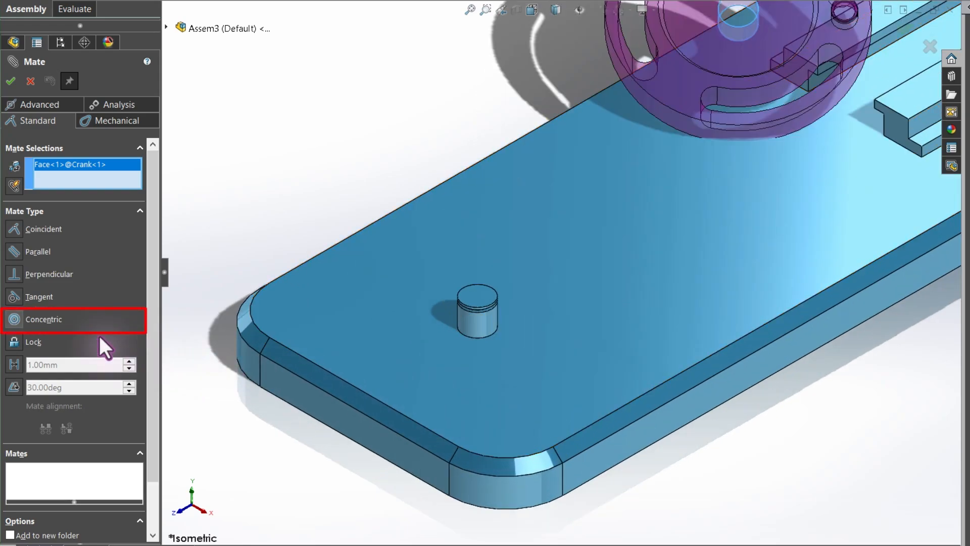
left_click(29, 323)
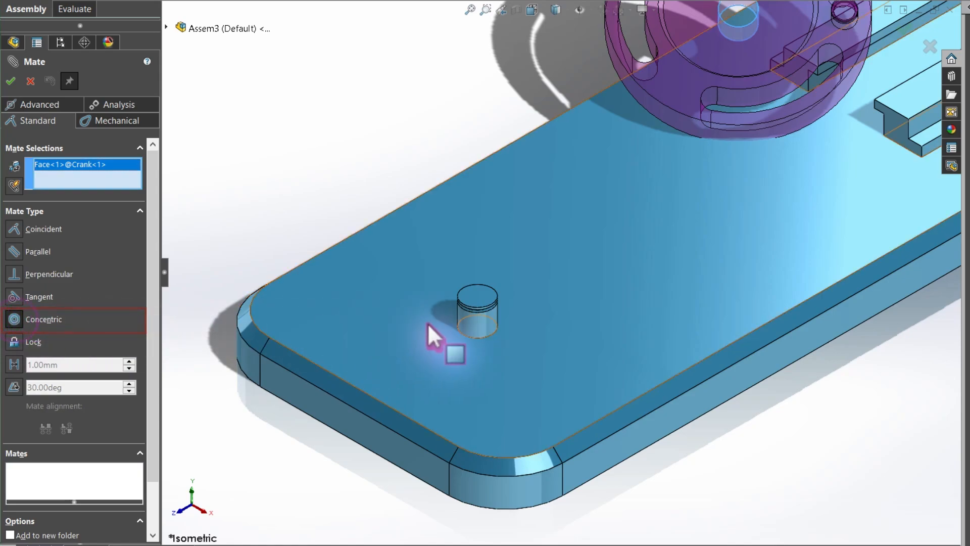
left_click(476, 323)
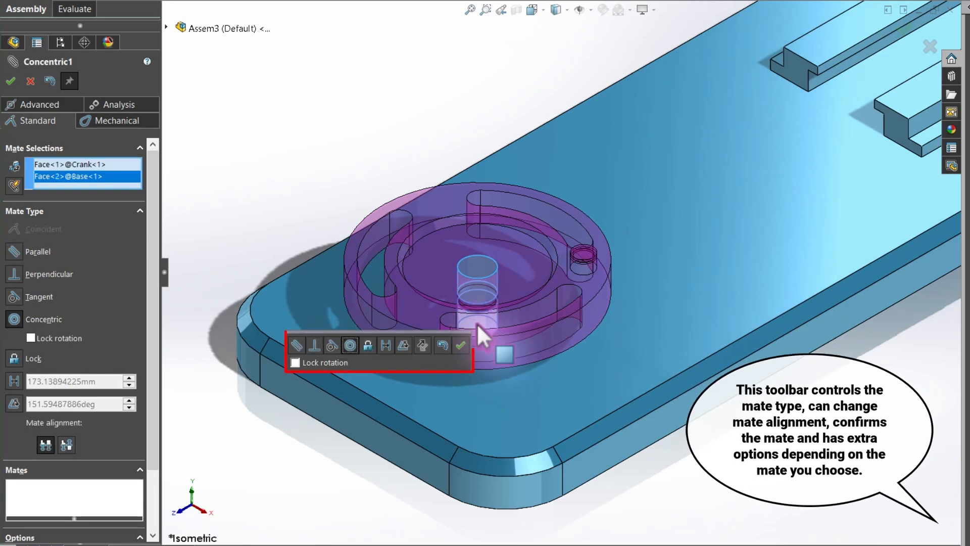
left_click(461, 345)
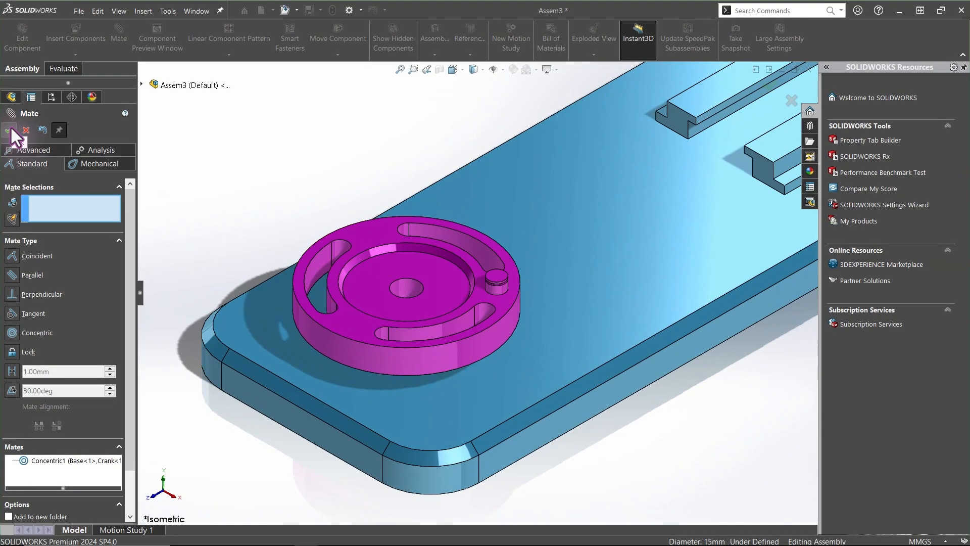
left_click(9, 131)
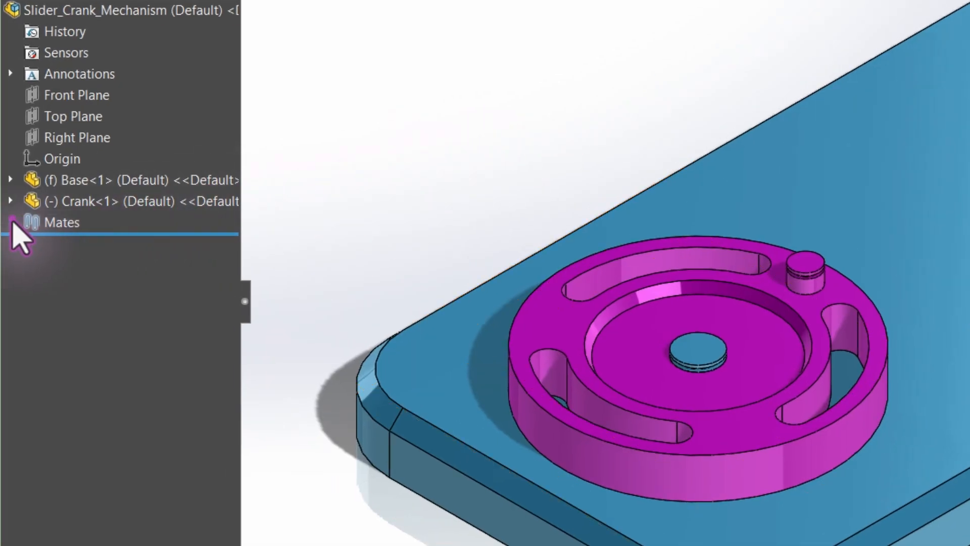
Open the Concentric1 mate for editing and examine its two face selections
left_click(11, 223)
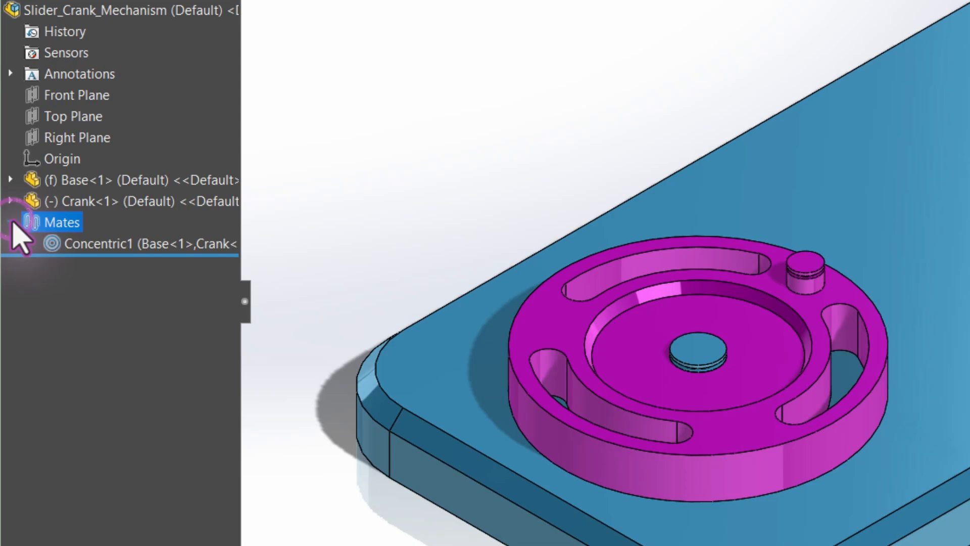
left_click(64, 243)
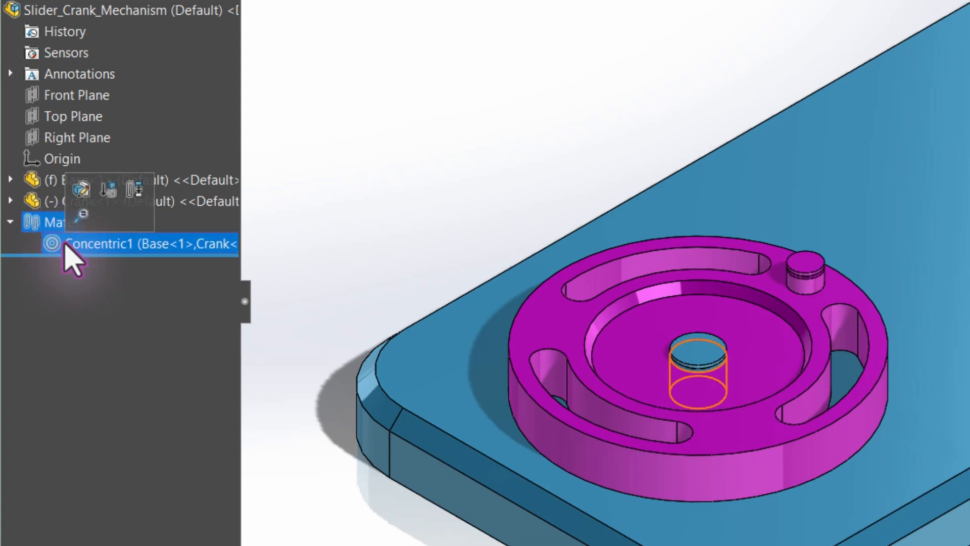
left_click(89, 185)
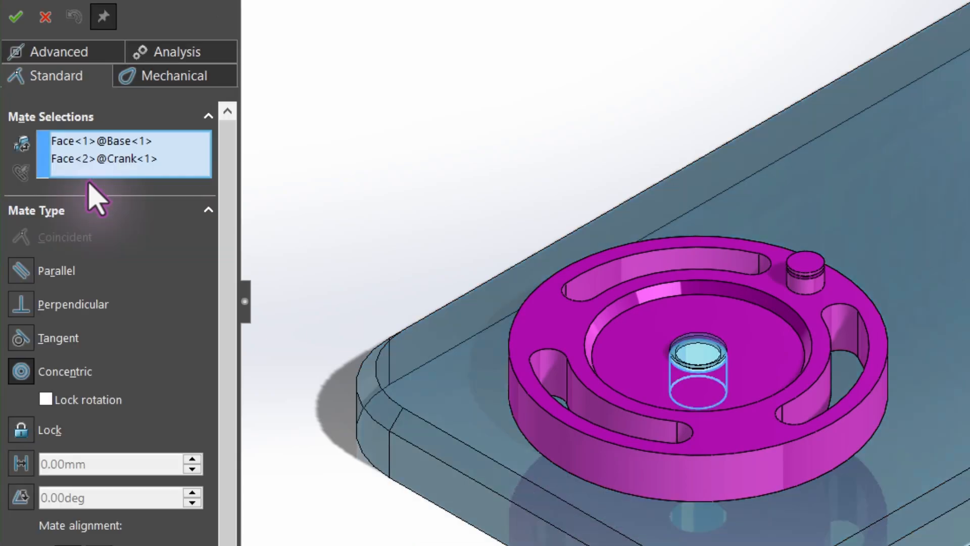
left_click(85, 160)
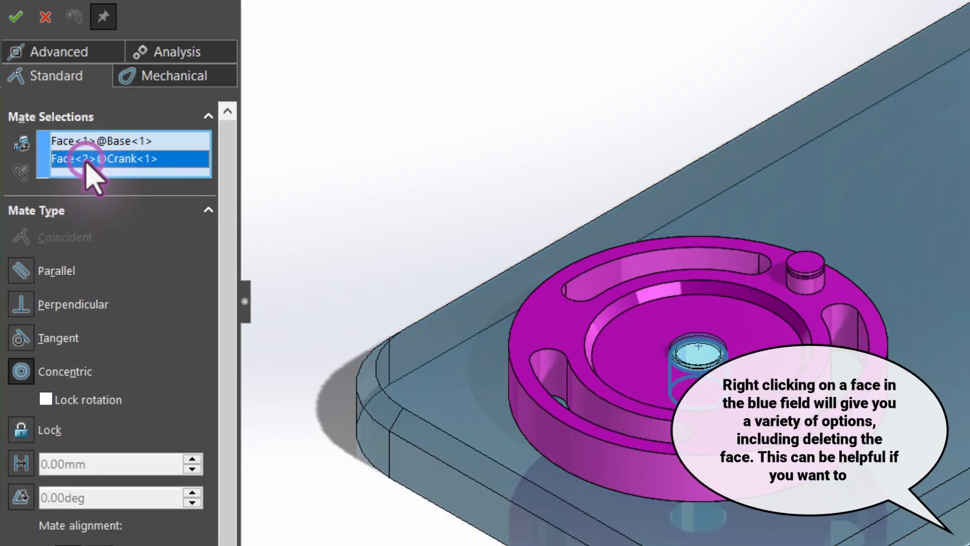
left_click(79, 141)
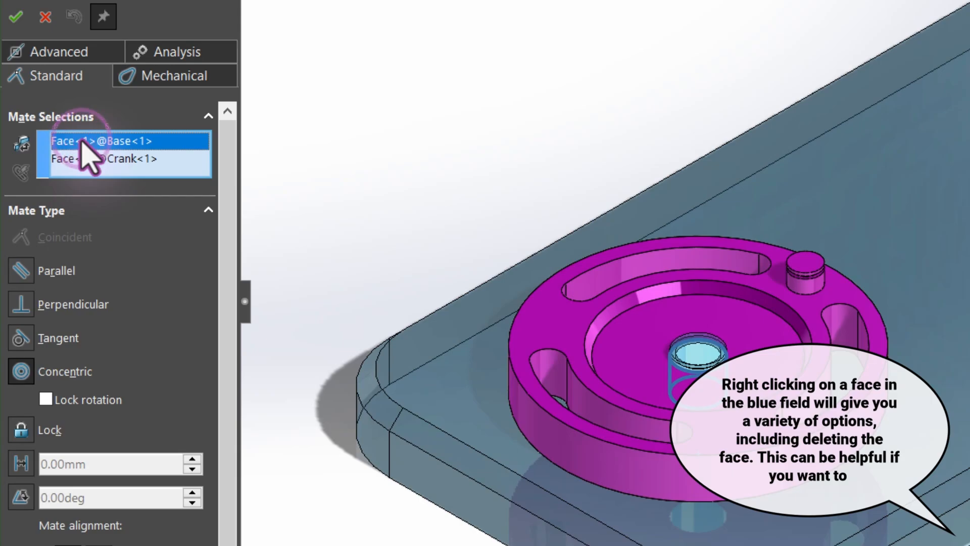
right_click(79, 142)
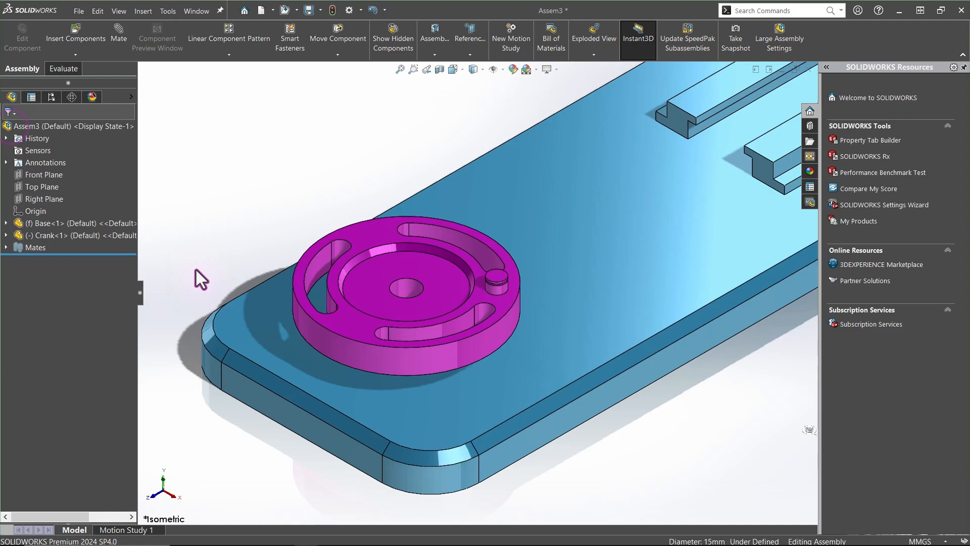
Drag the Crank up along the pin axis to show it can still slide off the Base, then clear the selection
left_click_drag(347, 323, 305, 144)
left_click(242, 157)
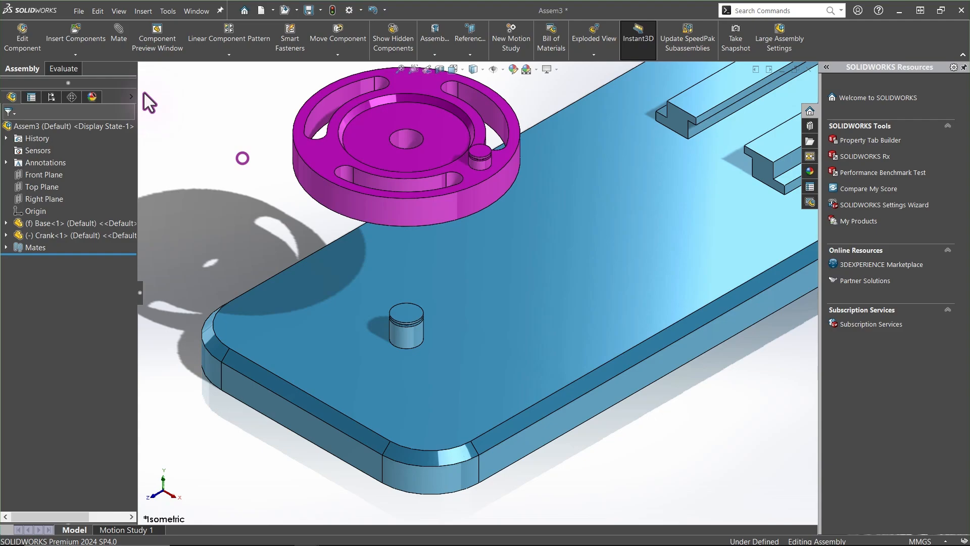
Add a Coincident mate between the Crank's bottom face and the Base's top face
left_click(120, 32)
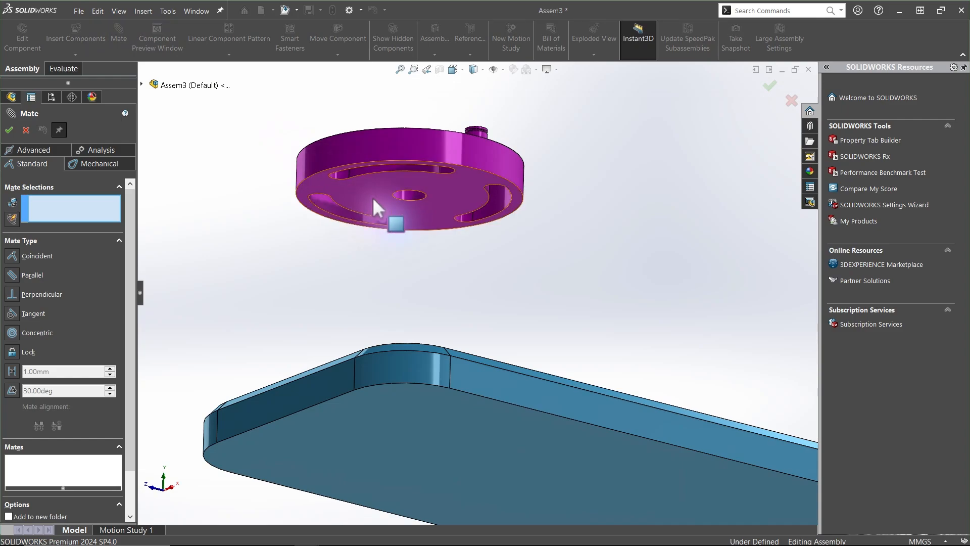
left_click(372, 197)
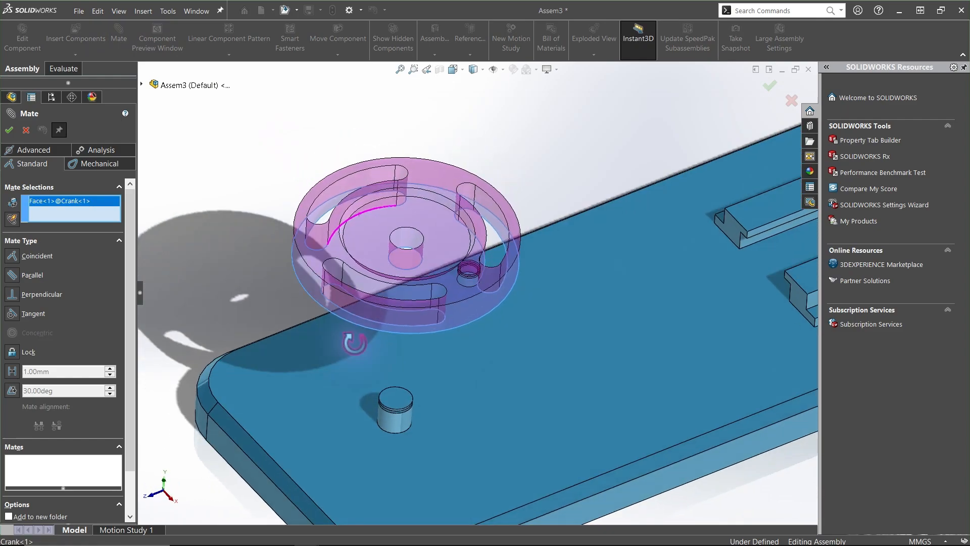
left_click(350, 383)
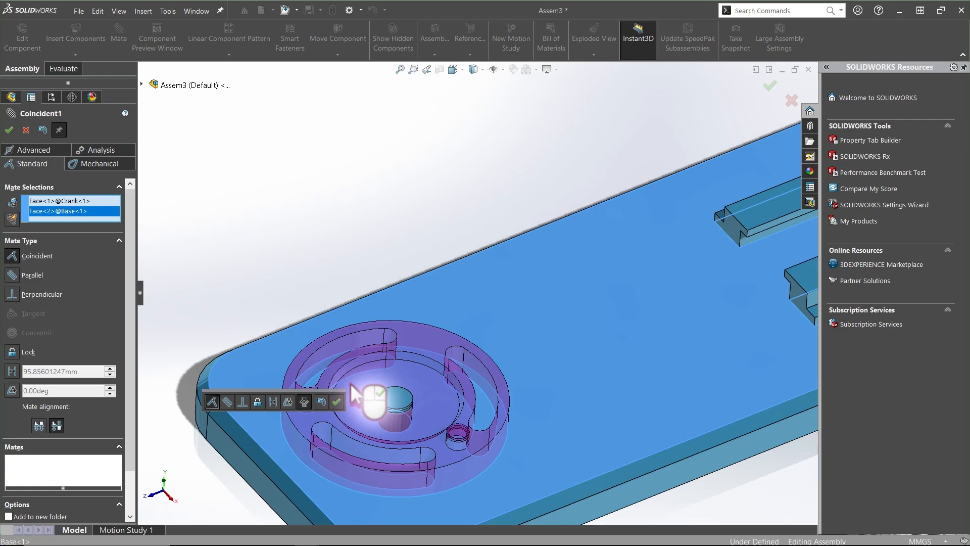
left_click(336, 401)
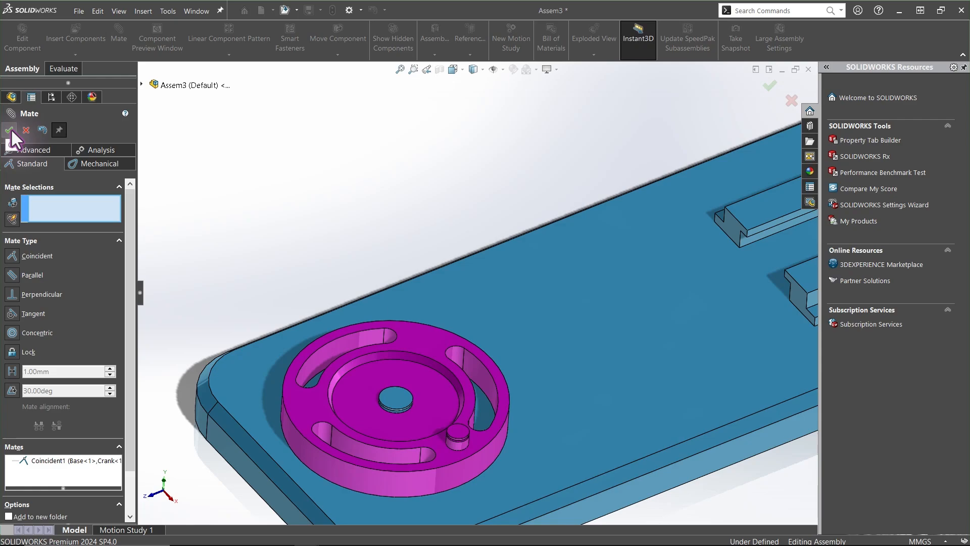
left_click(9, 130)
In the cube assembly, add Coincident mates fixing the cube to the right and front planes
left_click_drag(338, 421, 625, 447)
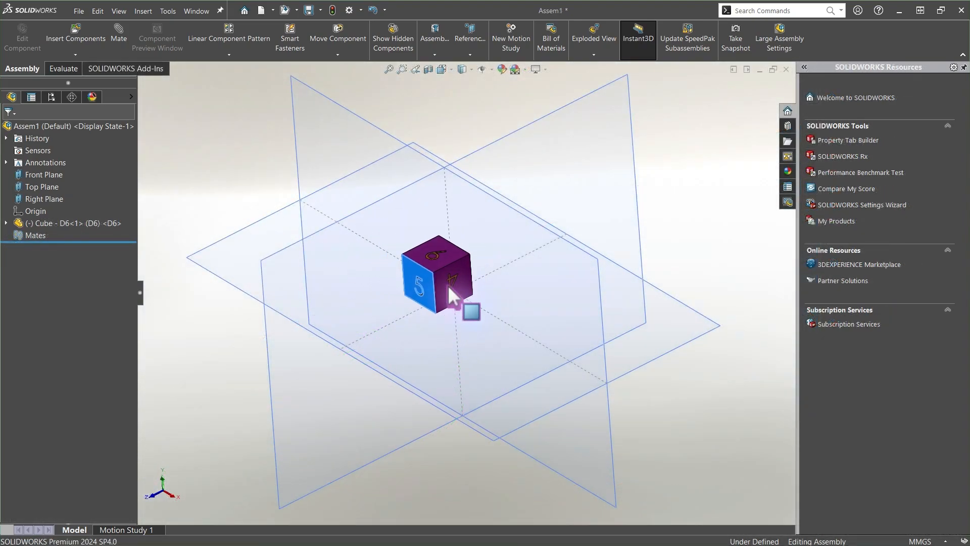
left_click_drag(447, 285, 431, 300)
middle_click_drag(422, 289, 443, 289)
right_click_drag(405, 288, 430, 446)
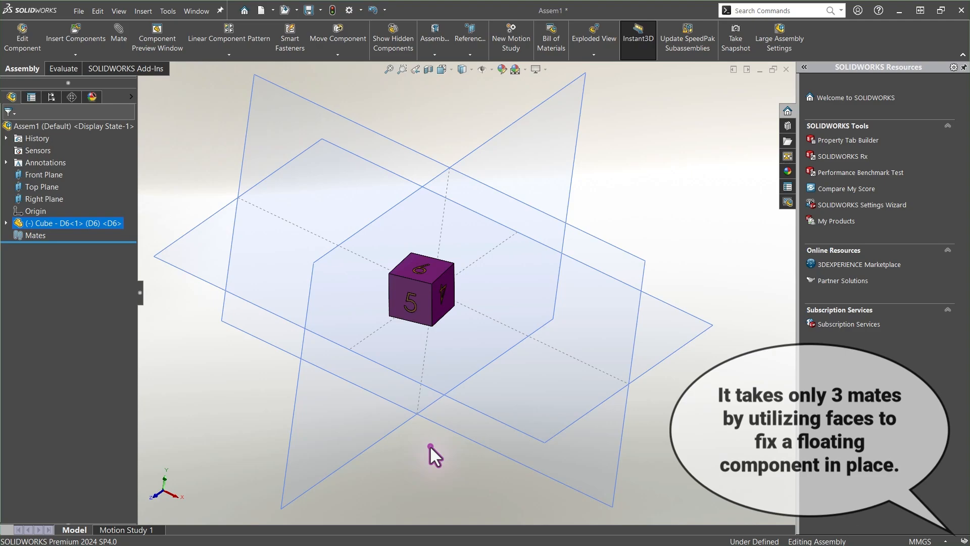
left_click(117, 31)
left_click(365, 262)
middle_click_drag(354, 261, 436, 287)
left_click(404, 267)
right_click(404, 267)
left_click(469, 269)
left_click(435, 287)
right_click(436, 286)
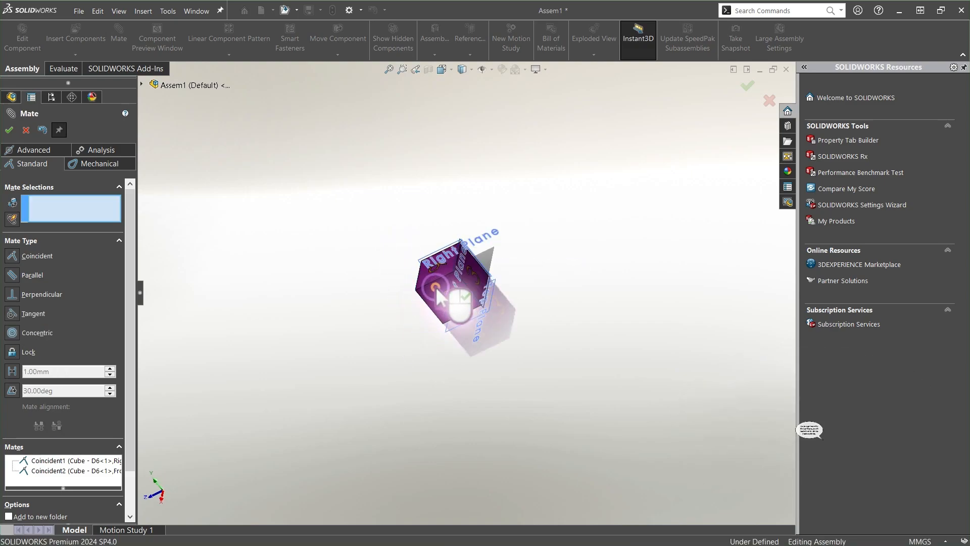
Add a third Coincident mate to the top plane to fully fix the cube, and return to isometric view
left_click_drag(447, 293, 392, 176)
middle_click_drag(392, 177, 450, 283)
left_click(399, 211)
left_click(456, 292)
right_click(457, 292)
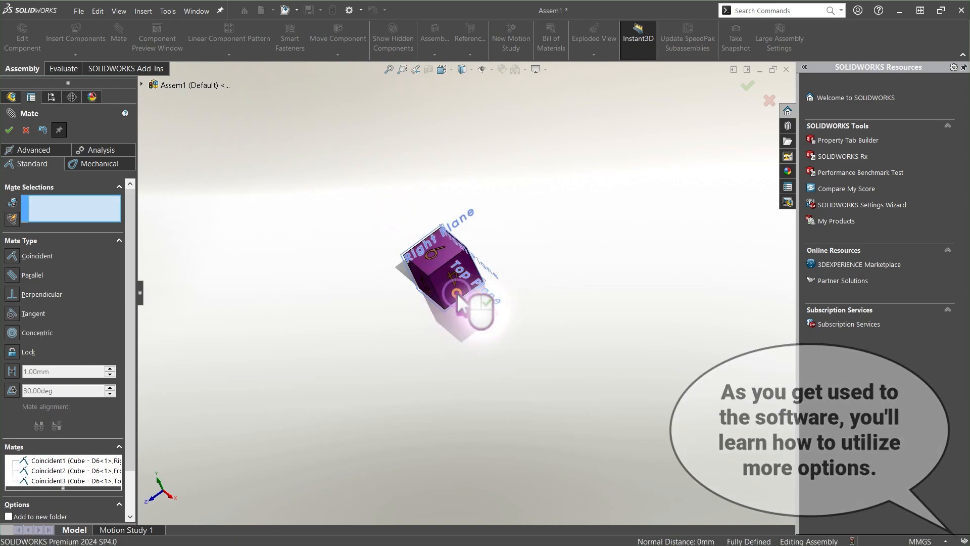
left_click(11, 127)
key("ctrl+7")
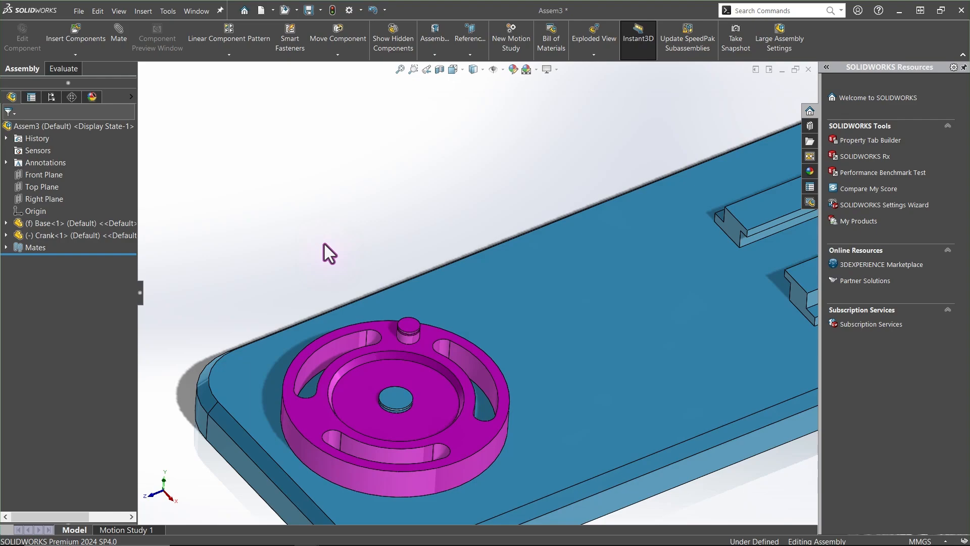
Insert the Slider part from the Assembly for Beginners folder, placing it above the Base
middle_click_drag(324, 242, 314, 192, "ctrl")
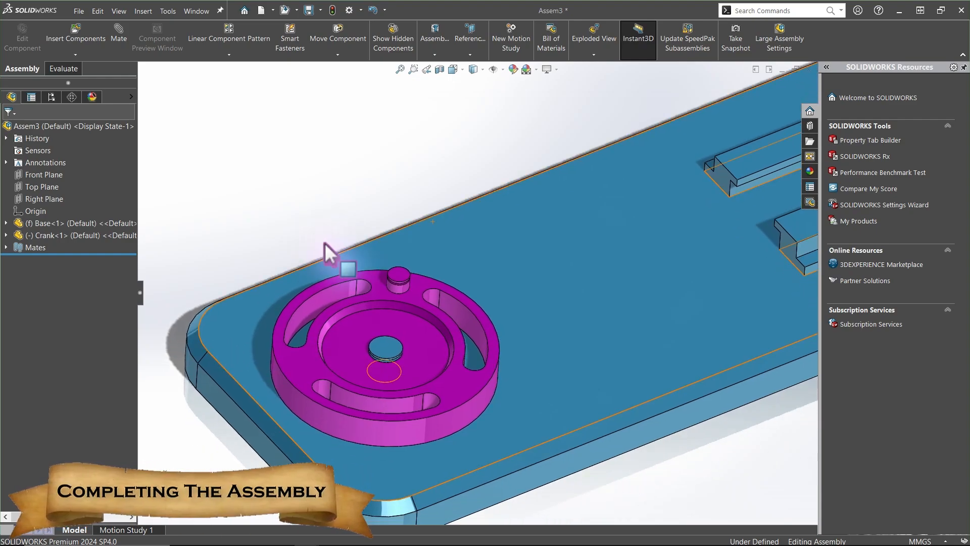
scroll(324, 243, "down", 1)
scroll(315, 240, "up", 3)
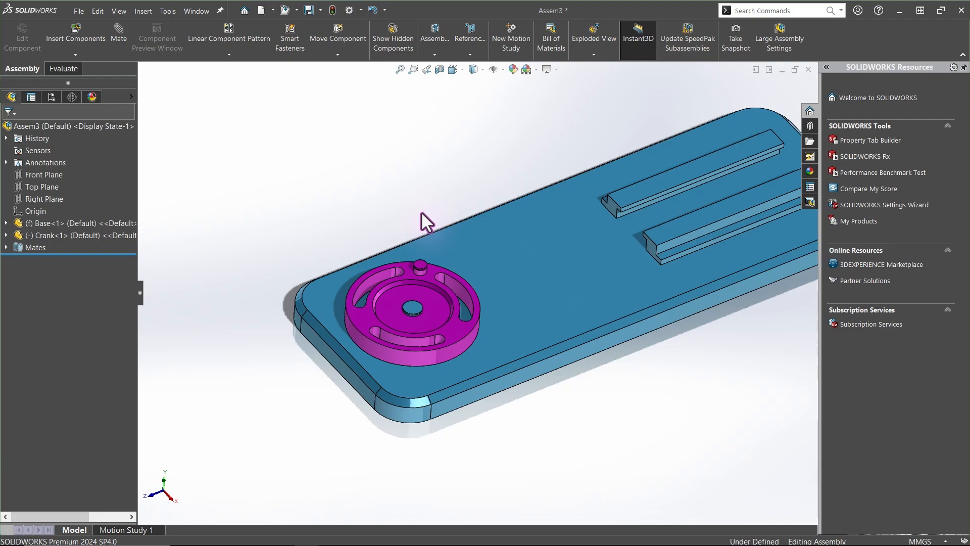
left_click(75, 29)
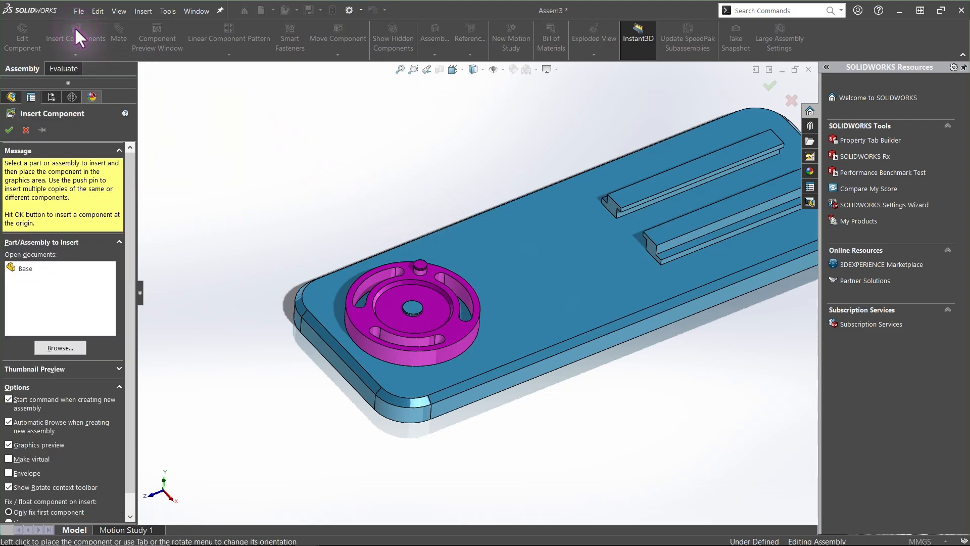
left_click(69, 348)
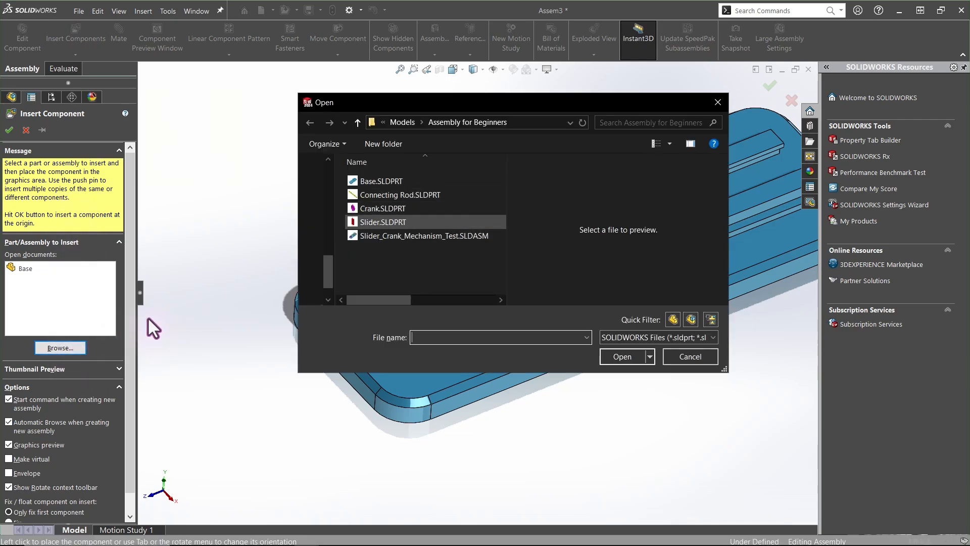
left_click(405, 222)
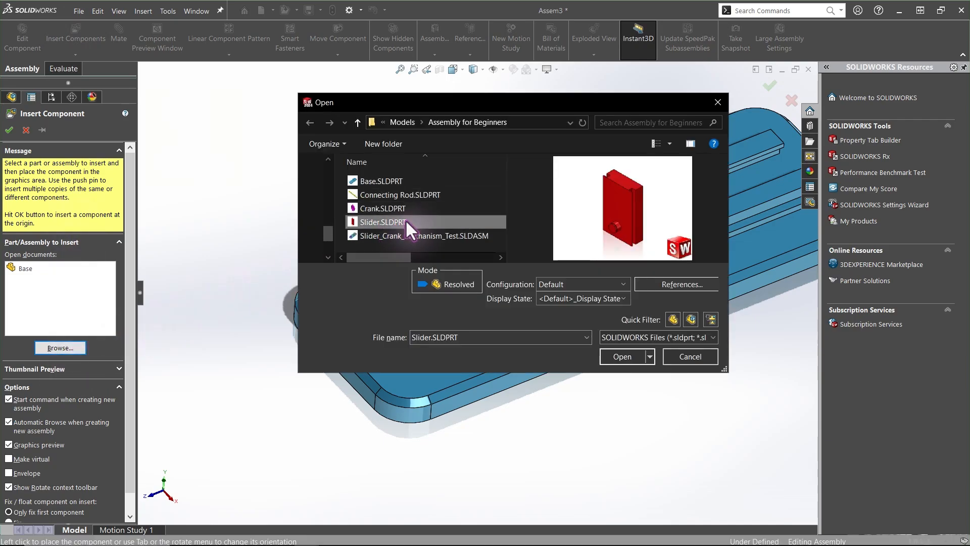
left_click(622, 357)
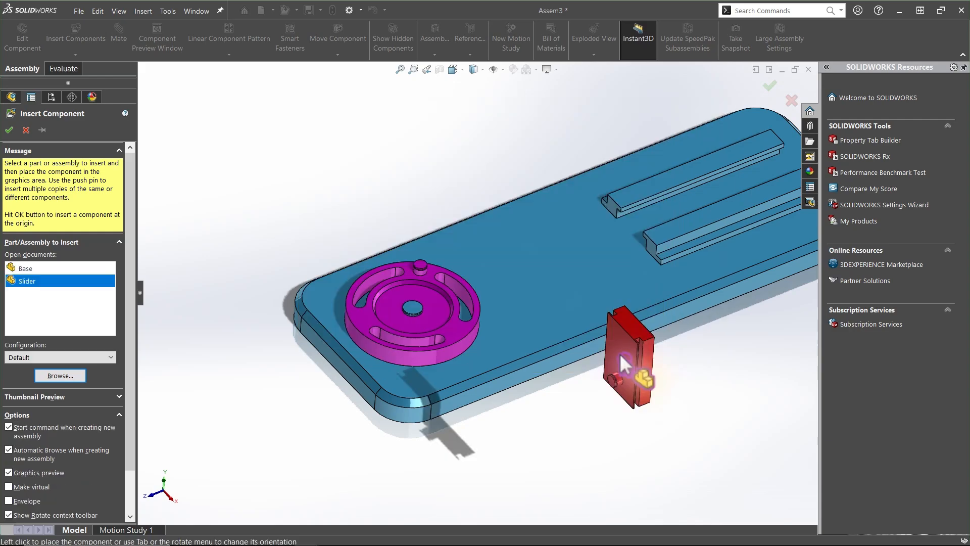
left_click(423, 162)
Drag the Slider to reposition it above the Base and clear the selection
left_click_drag(420, 163, 426, 131)
right_click_drag(452, 132, 538, 149)
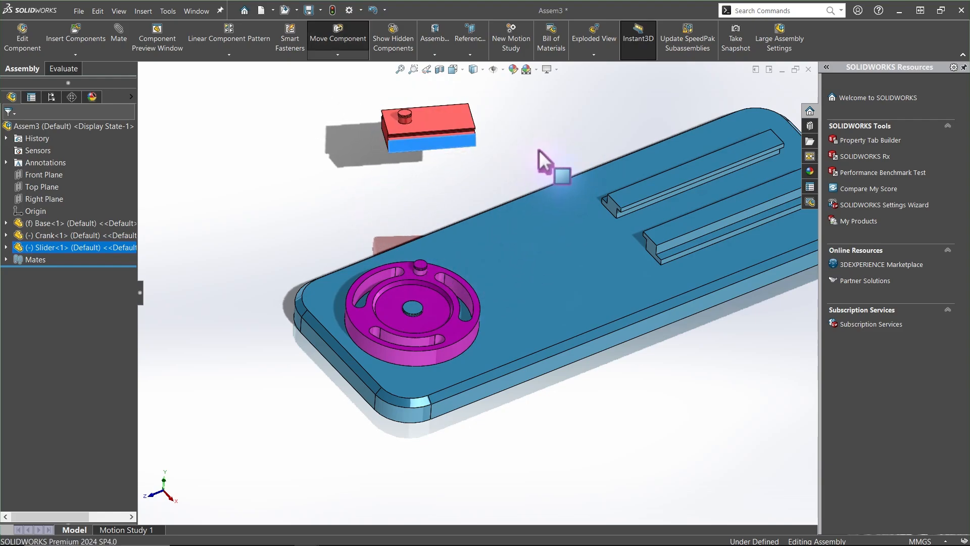
left_click(423, 187)
Add a Coincident mate between the Slider's bottom face and the Base's top face
left_click(126, 39)
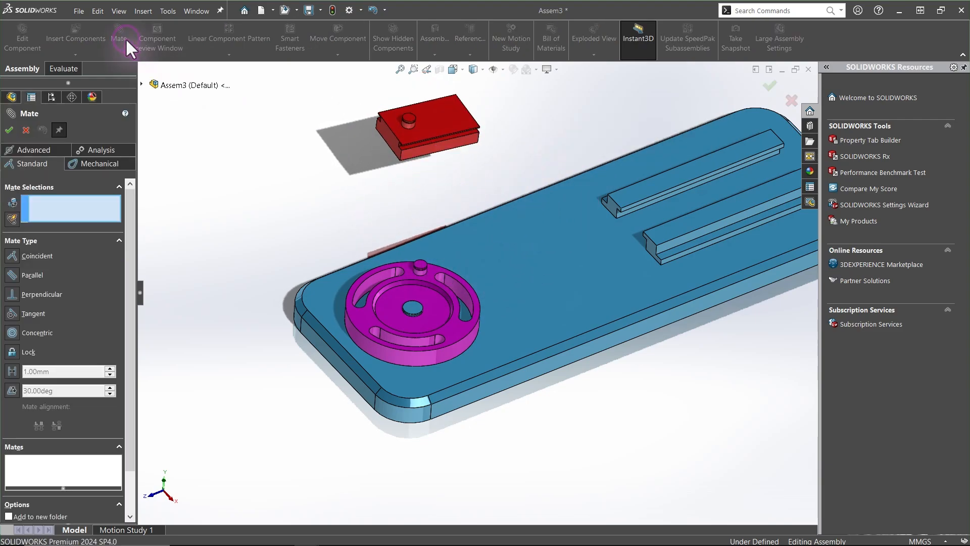
middle_click_drag(144, 64, 295, 152)
left_click(353, 192)
middle_click_drag(352, 189, 496, 261)
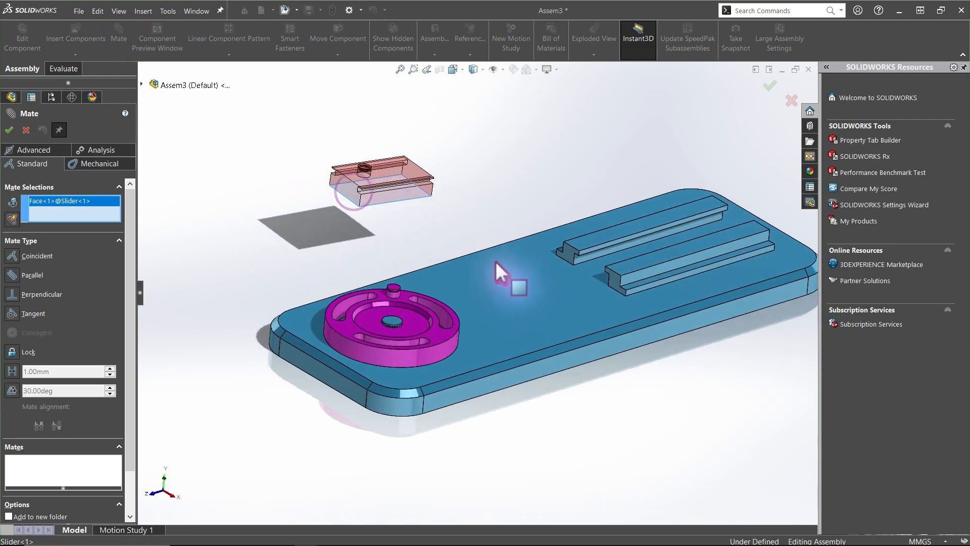
left_click(521, 274)
right_click(520, 273)
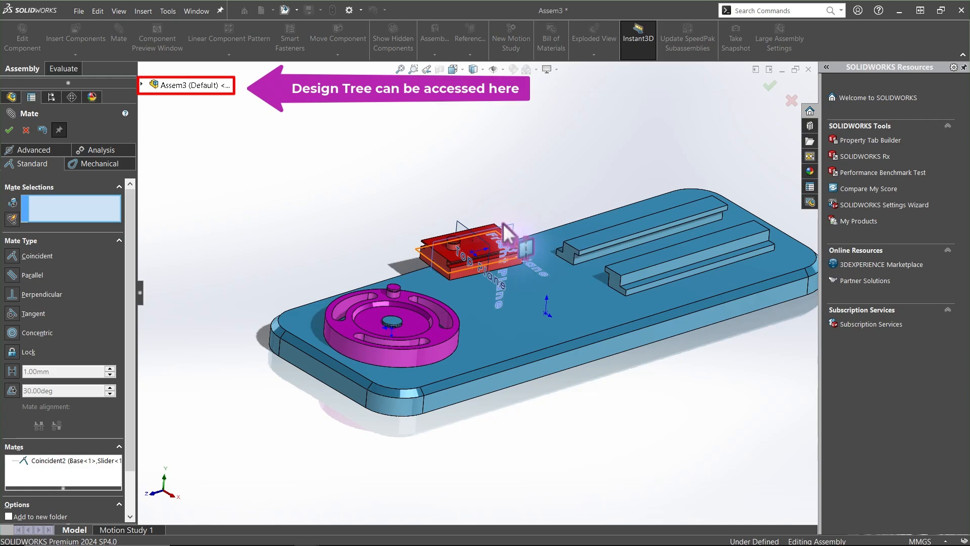
Add a Coincident mate between the Slider's Right Plane and the assembly's Right Plane
scroll(502, 222, "down", 5)
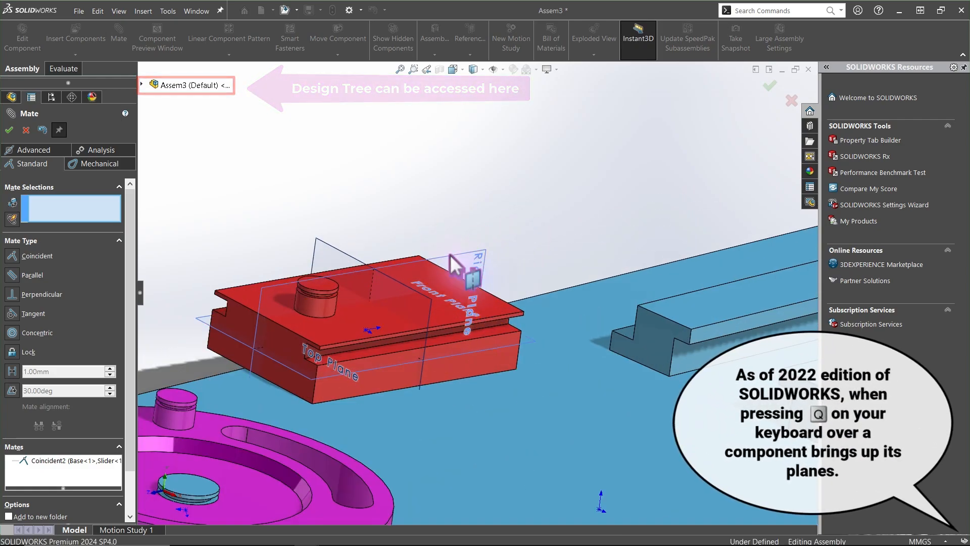
left_click(452, 260)
scroll(453, 263, "up", 5)
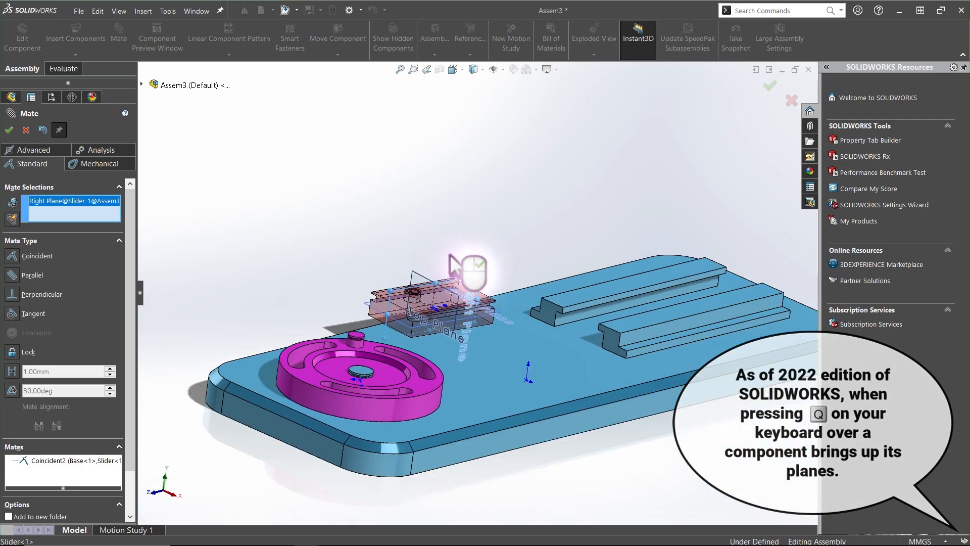
left_click(141, 85)
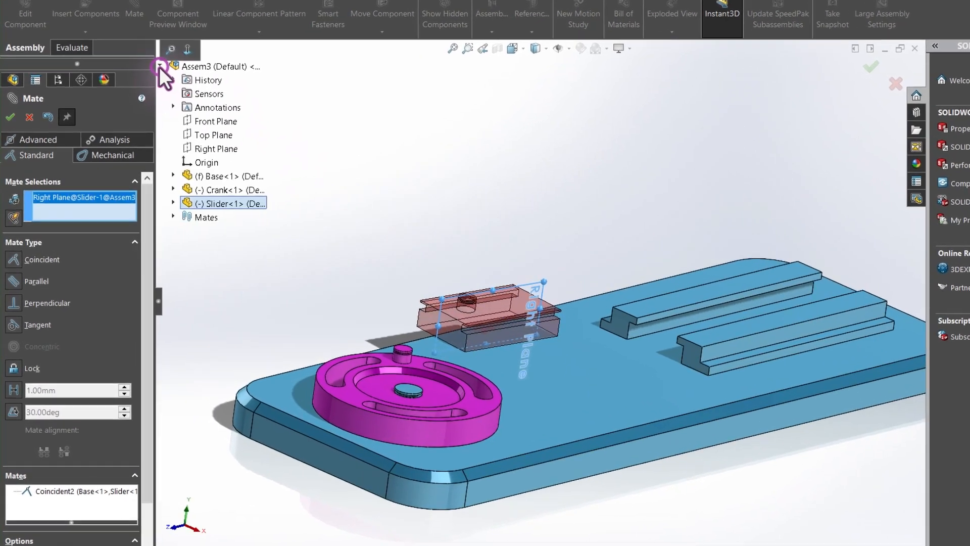
left_click(173, 202)
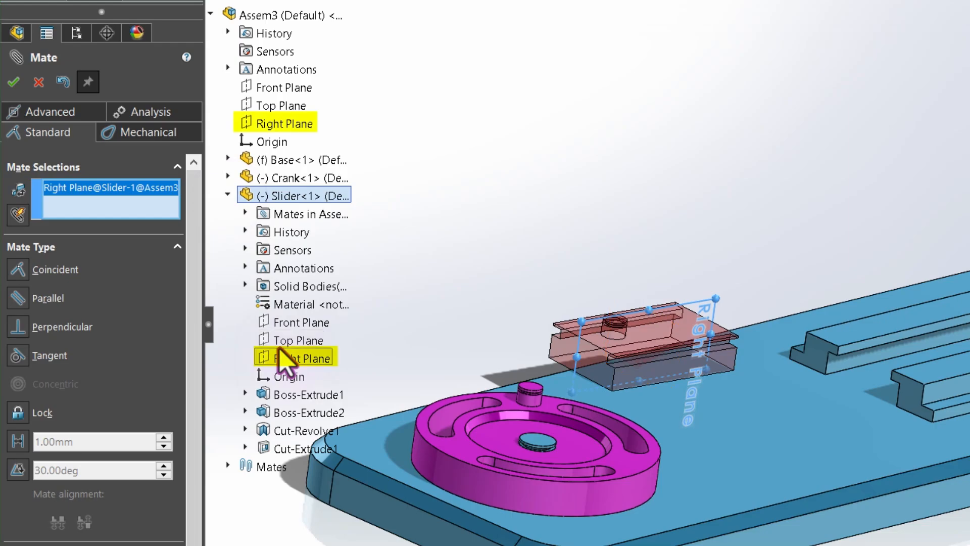
left_click(293, 123)
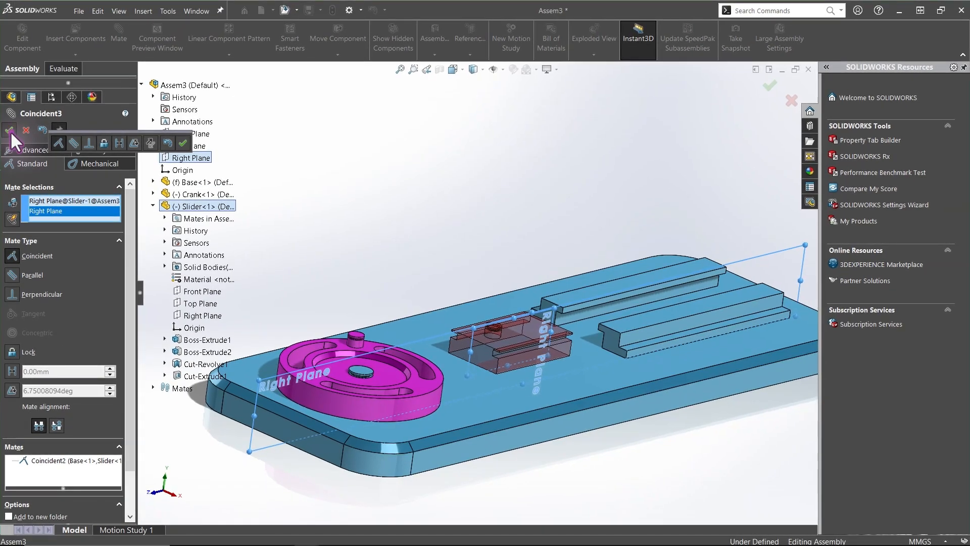
left_click(10, 130)
left_click(10, 130)
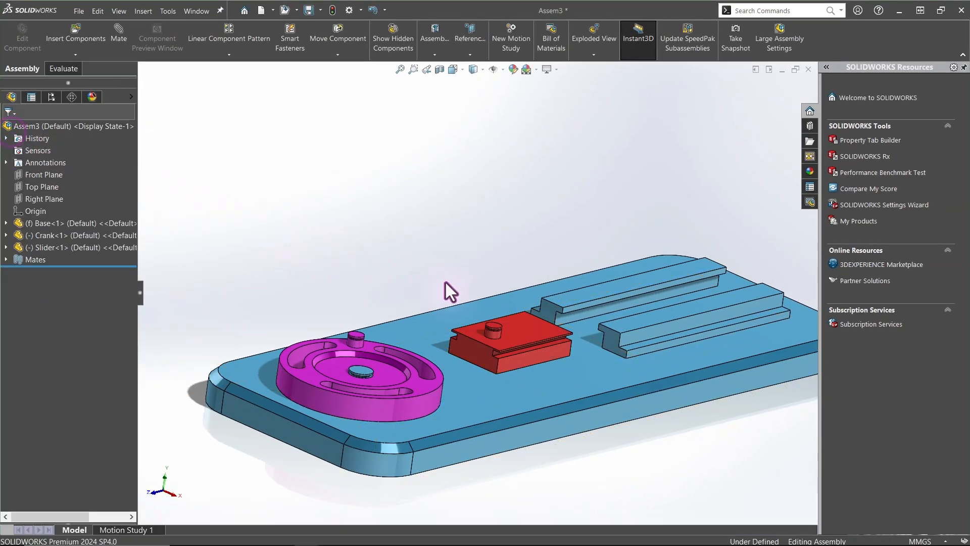
Drag the Slider along the rails to test its sliding motion
middle_click_drag(444, 280, 483, 347)
left_click_drag(483, 348, 790, 251)
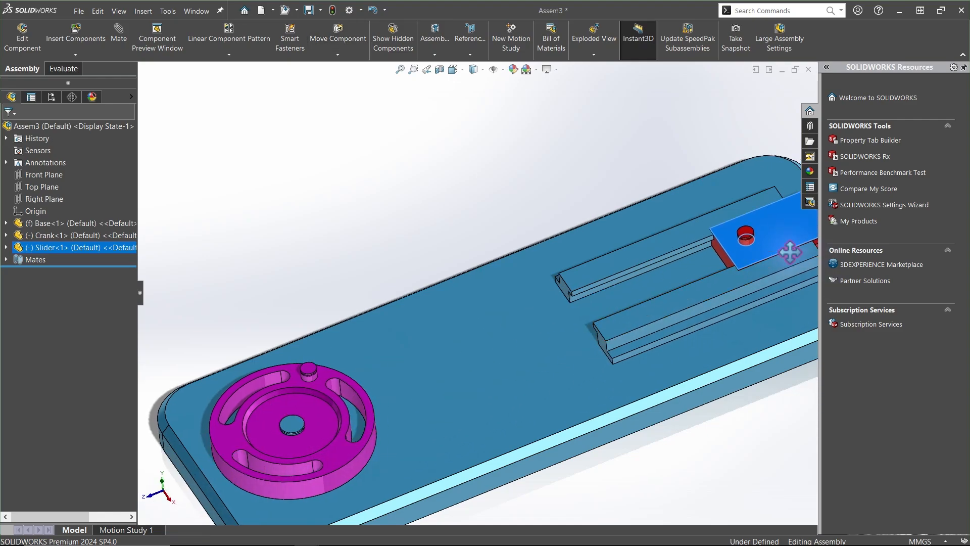
scroll(760, 247, "up", 3)
middle_click_drag(759, 246, 746, 226)
left_click_drag(611, 224, 537, 261)
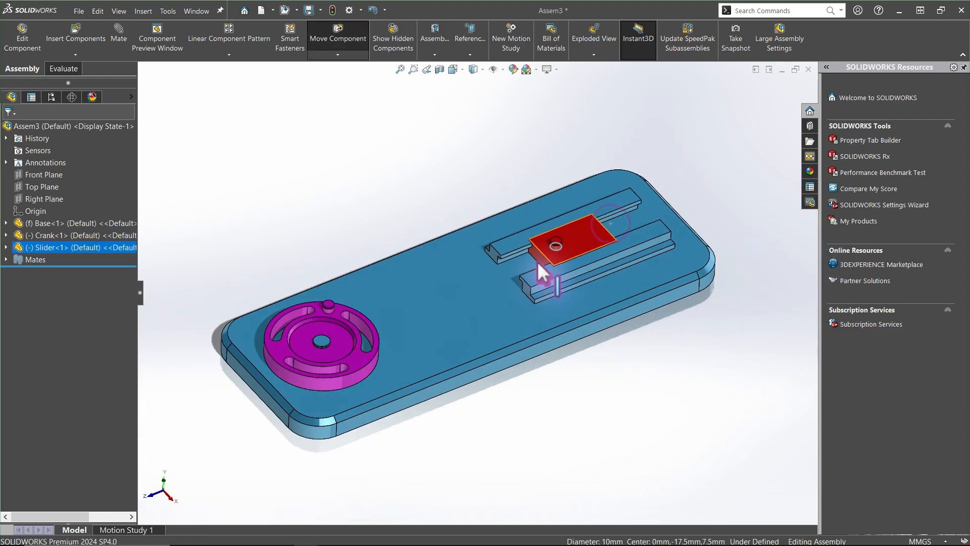
left_click(383, 171)
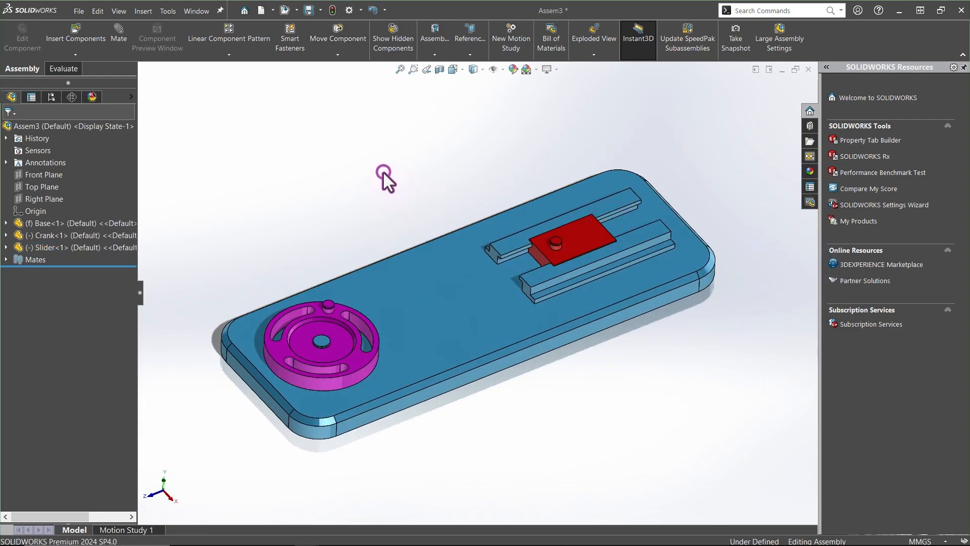
Insert the Connecting Rod part and place it above the Base
left_click(89, 30)
left_click(62, 347)
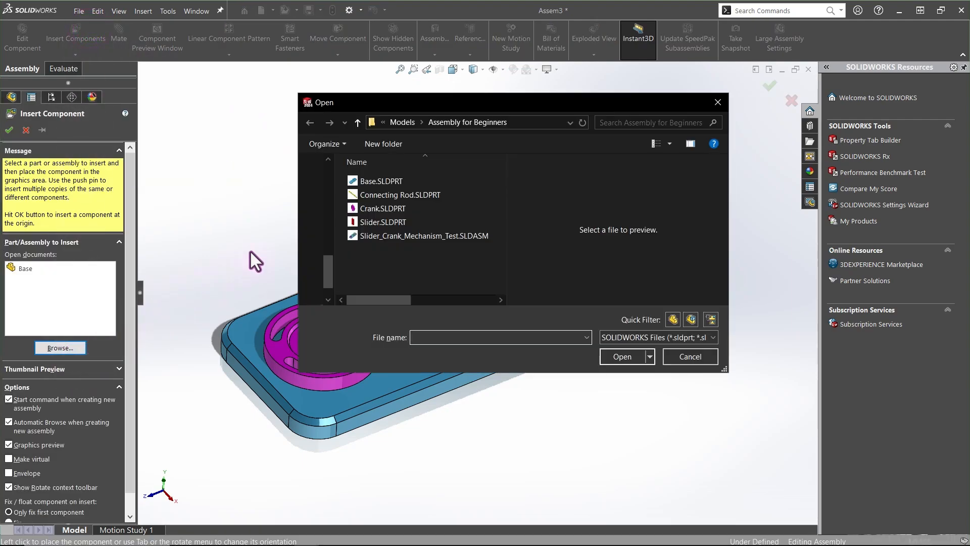
left_click(356, 195)
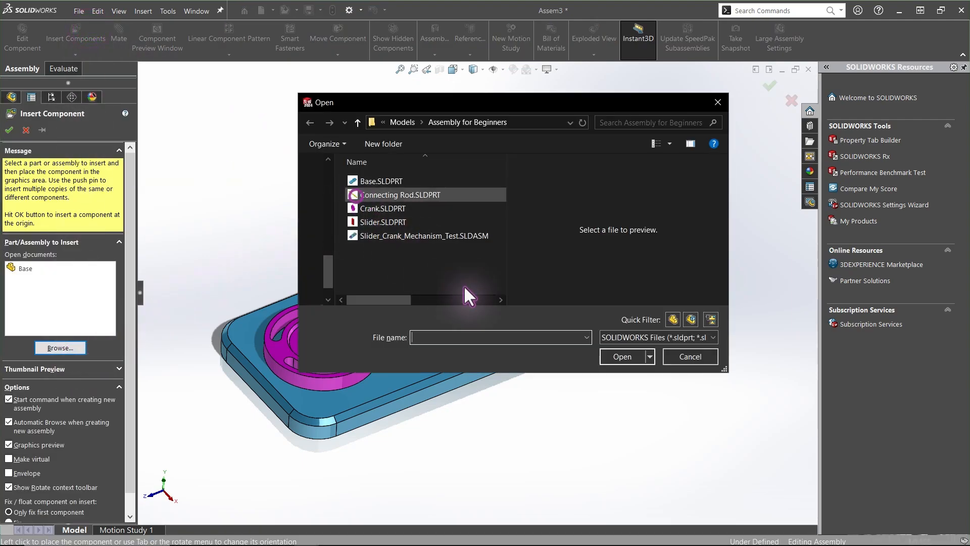
left_click(620, 359)
left_click(372, 195)
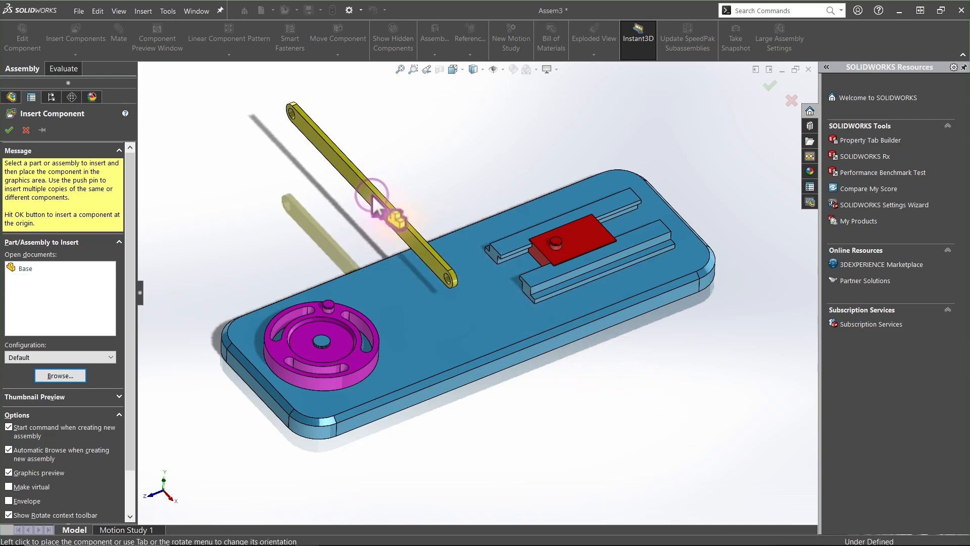
left_click_drag(358, 184, 417, 80)
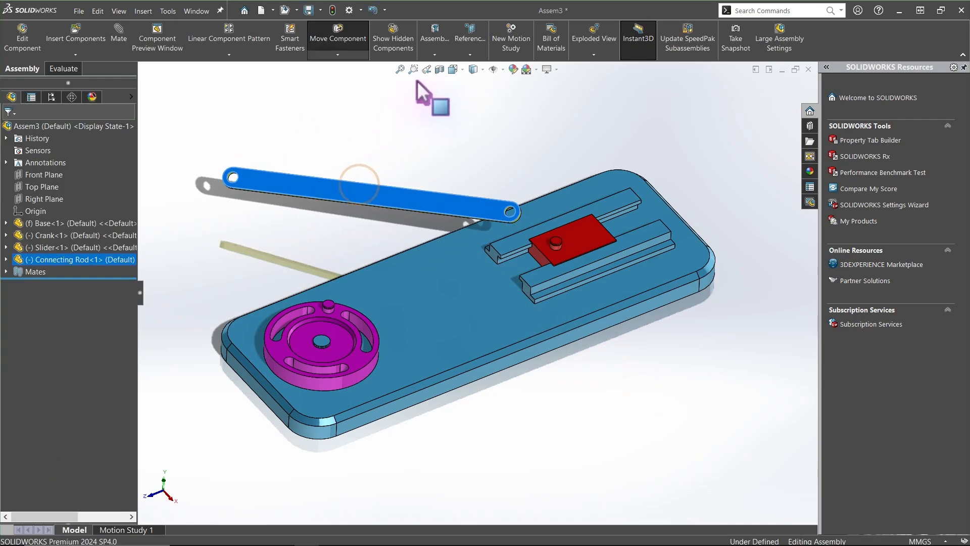
left_click(346, 126)
Add a Concentric mate between the Connecting Rod's end hole and the Crank's pin
left_click(121, 29)
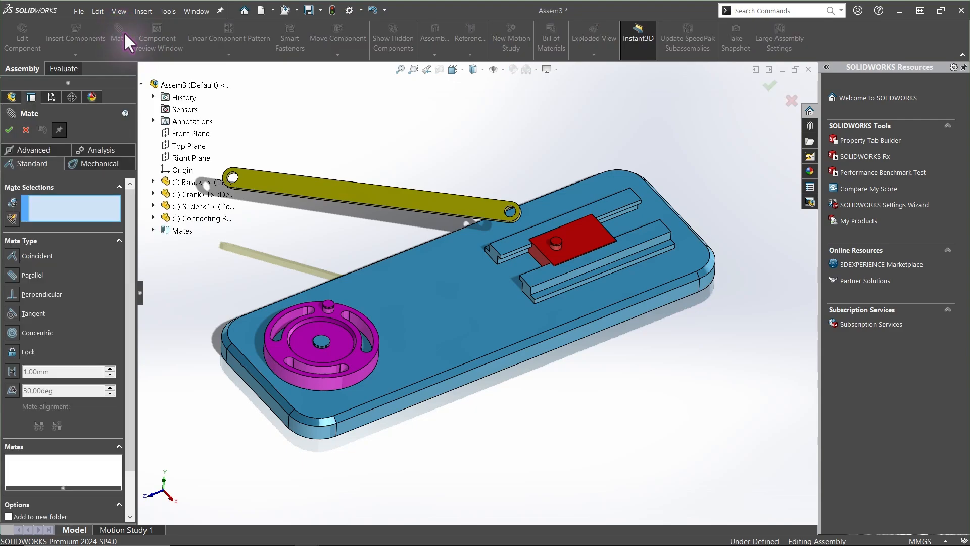
scroll(239, 165, "down", 5)
left_click(288, 255)
scroll(297, 263, "up", 4)
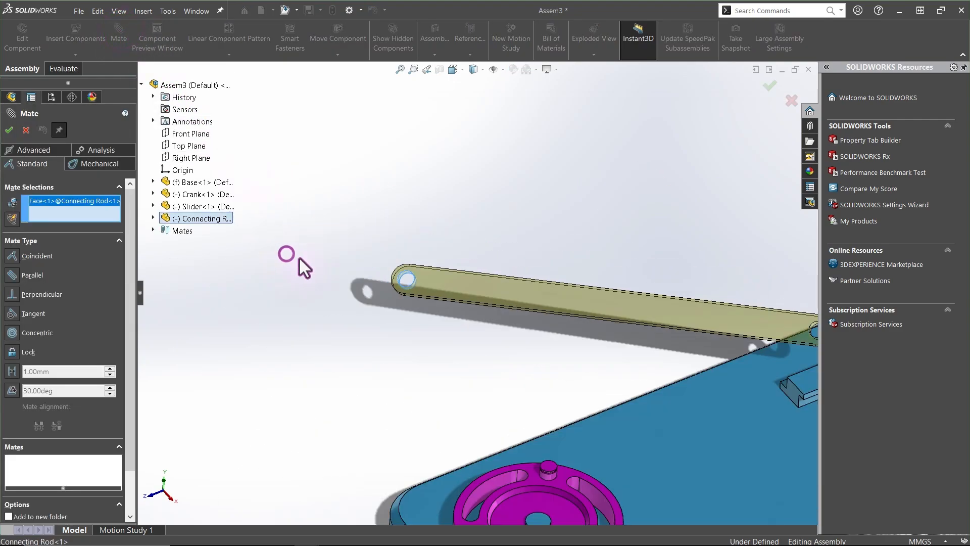
scroll(521, 323, "down", 4)
left_click(522, 323)
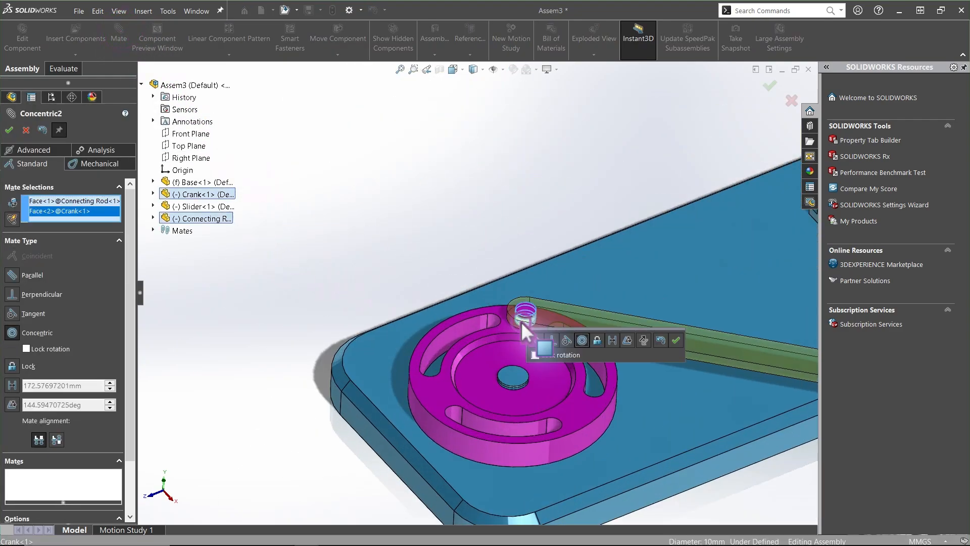
left_click(676, 340)
Add a Concentric mate between the Connecting Rod's other end hole and the Slider's pin, then close the Mate command
scroll(677, 343, "up", 4)
scroll(641, 339, "down", 5)
left_click(641, 336)
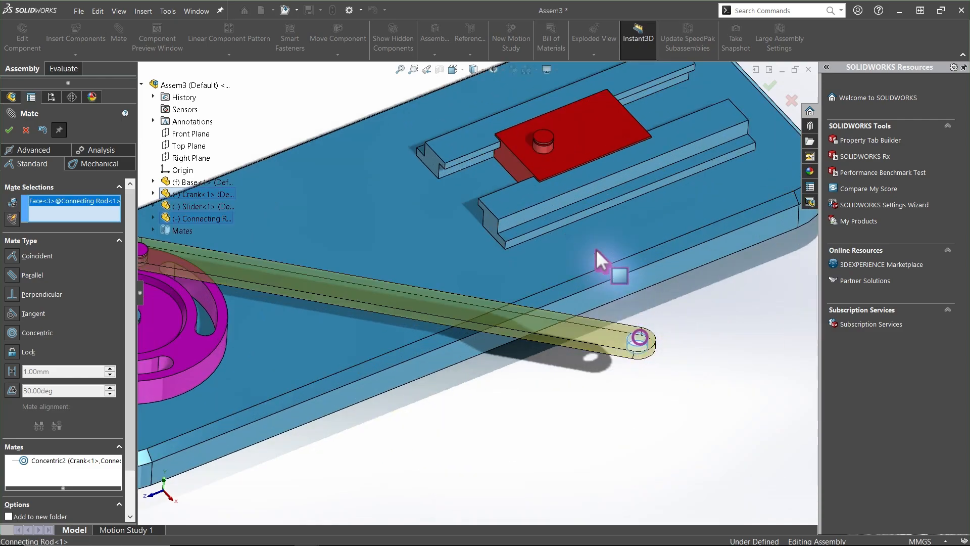
left_click(545, 150)
left_click(9, 130)
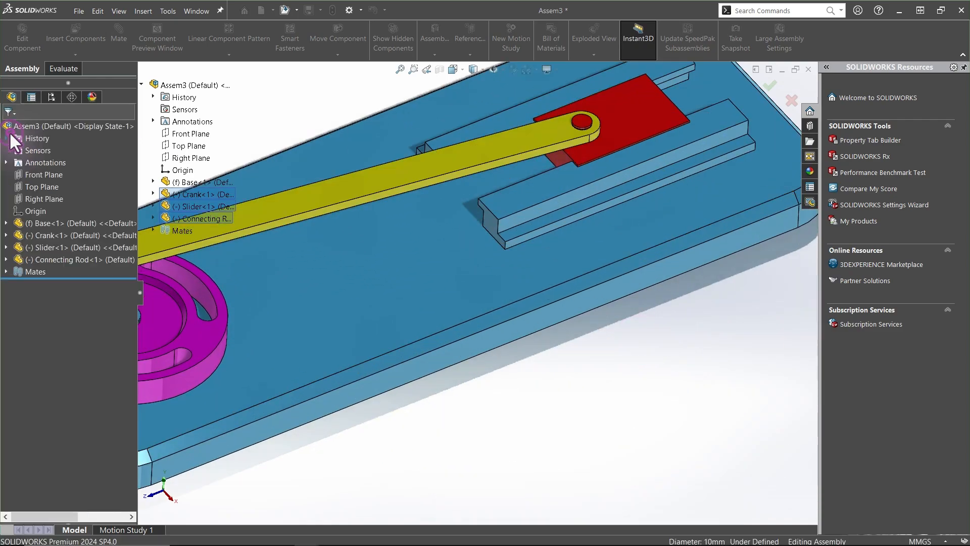
Drag the Connecting Rod to test how it moves with the current mates
scroll(398, 259, "up", 5)
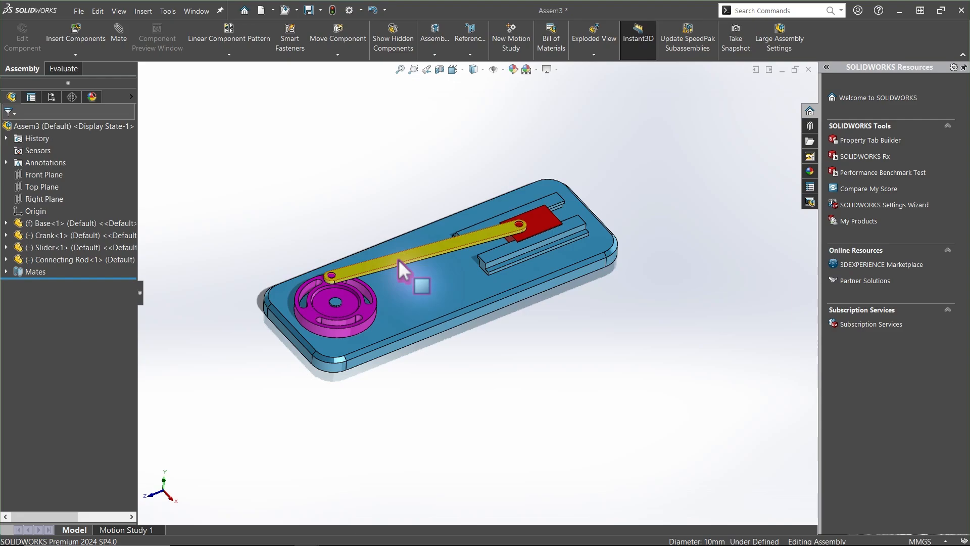
left_click_drag(398, 259, 406, 209)
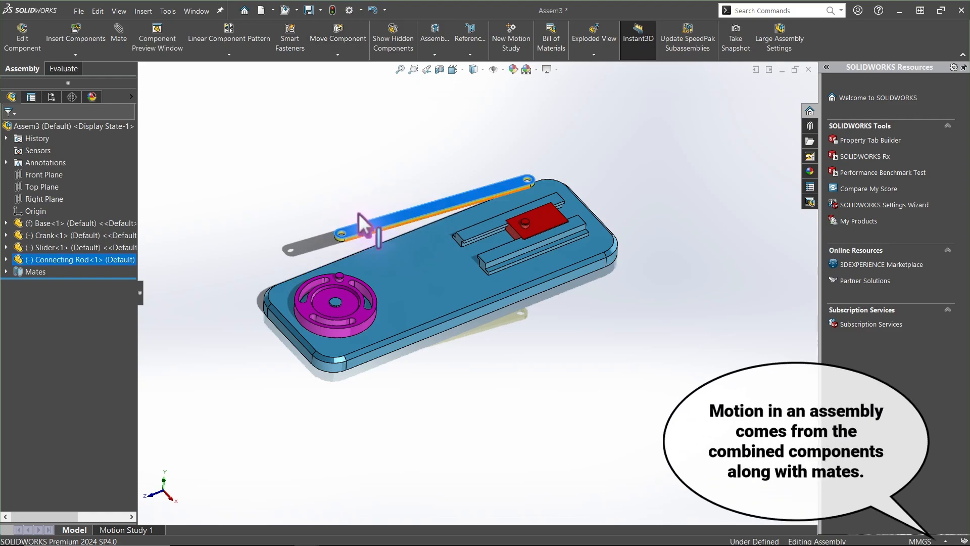
left_click(290, 215)
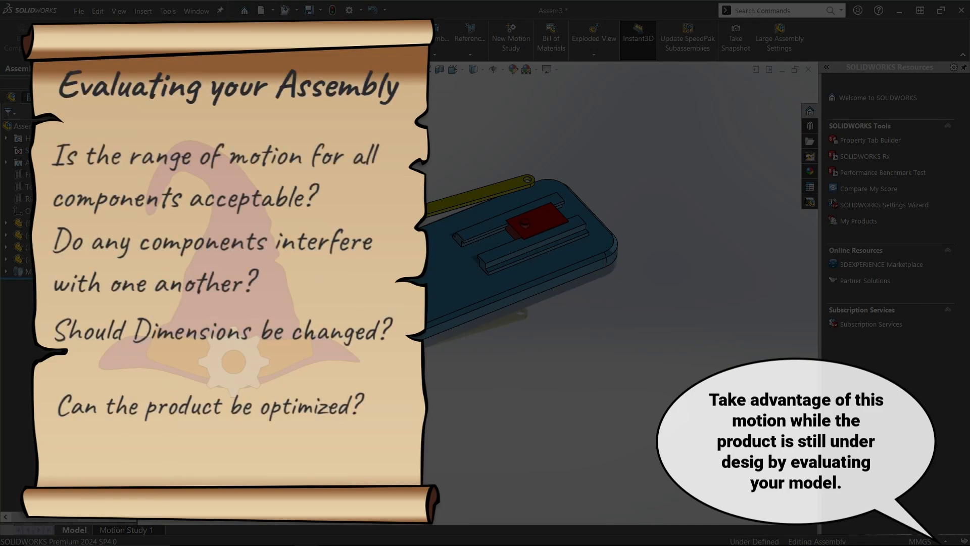
middle_click_drag(343, 278, 353, 165)
Add a Coincident mate between the Connecting Rod's bottom face and the Crank's top face
left_click(115, 25)
middle_click_drag(346, 214, 362, 166)
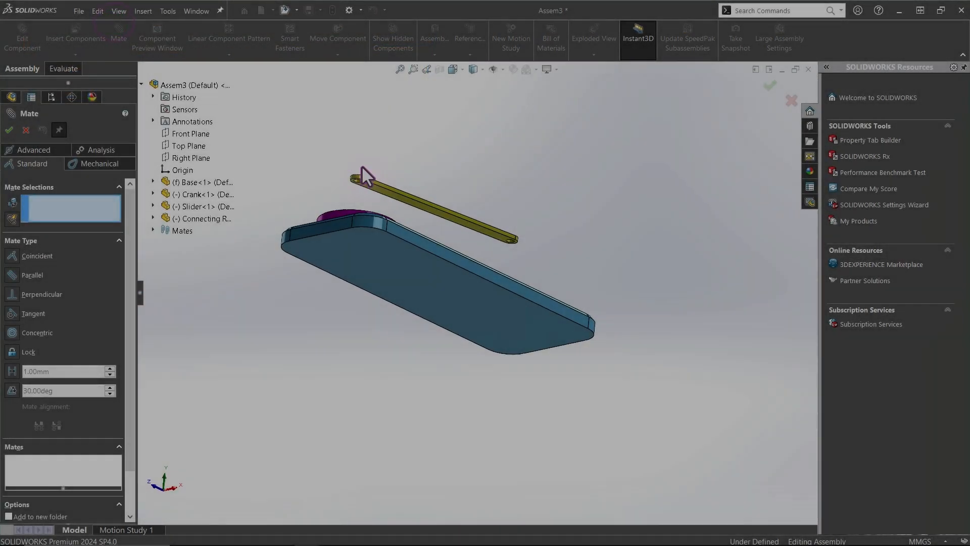
left_click(390, 195)
middle_click_drag(390, 195, 379, 279)
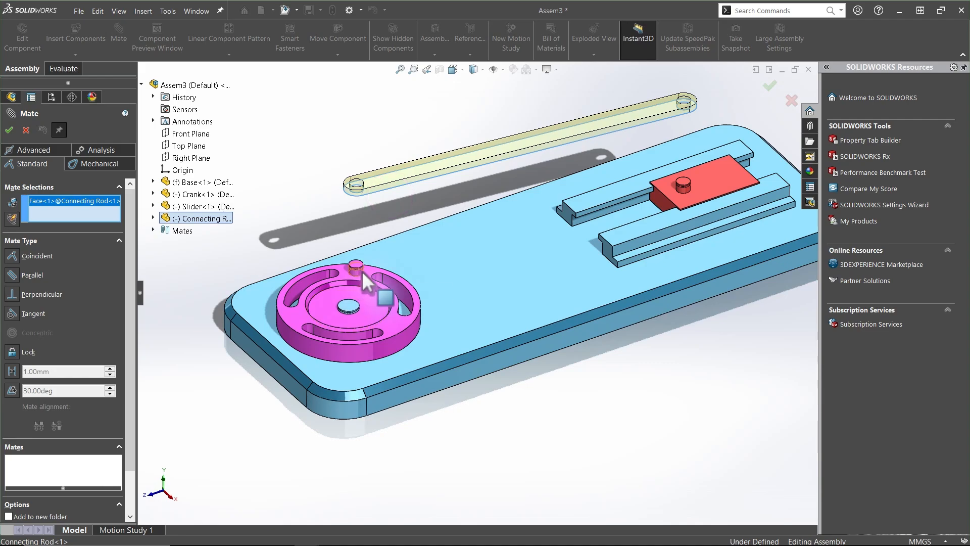
left_click(367, 283)
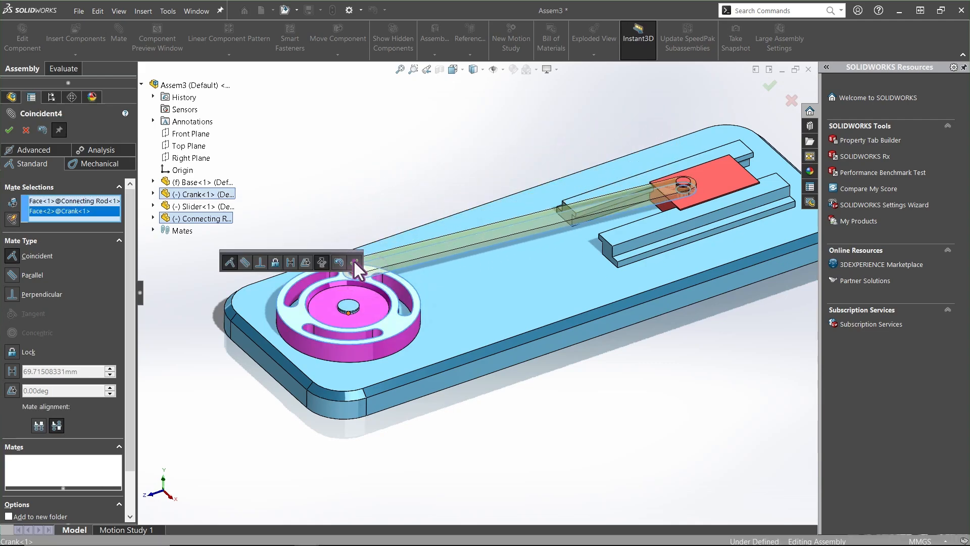
left_click(354, 261)
left_click(9, 130)
Switch to the isometric view, add in the Toolbox in the Design Library and open its DIN standard
left_click_drag(493, 238, 475, 170)
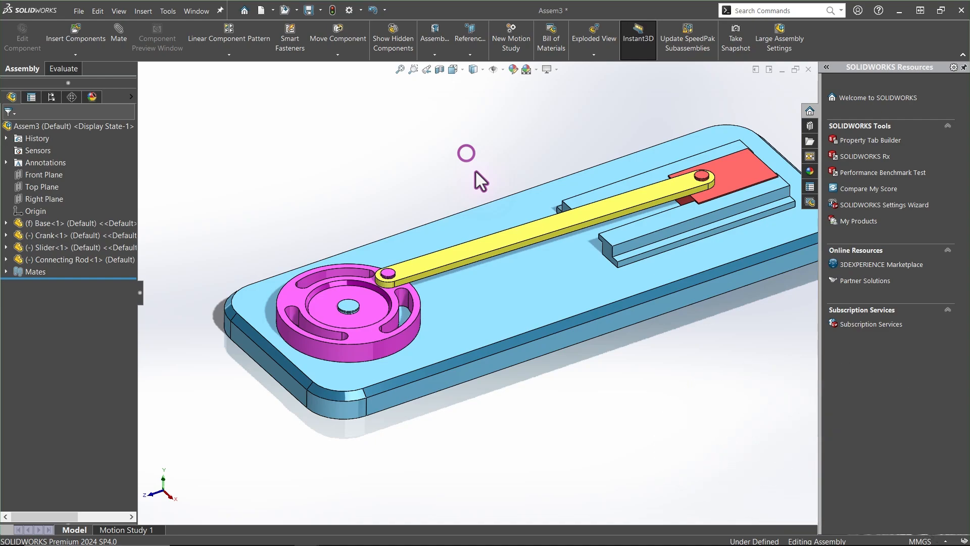
key("ctrl+7")
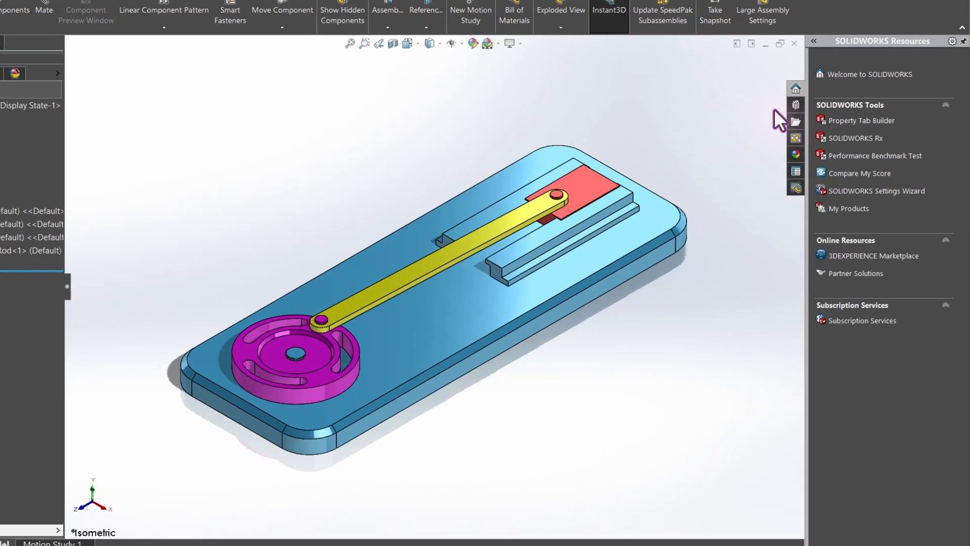
left_click(810, 126)
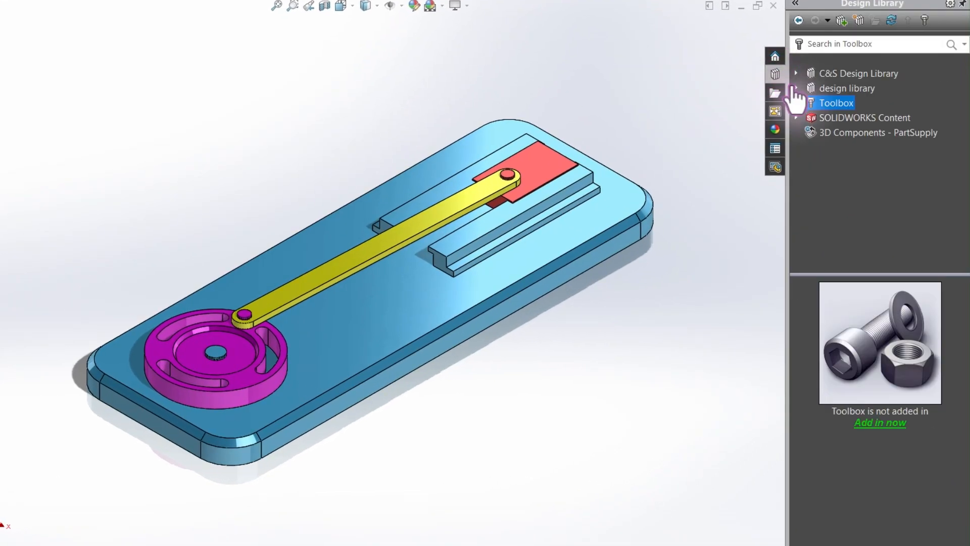
left_click(865, 421)
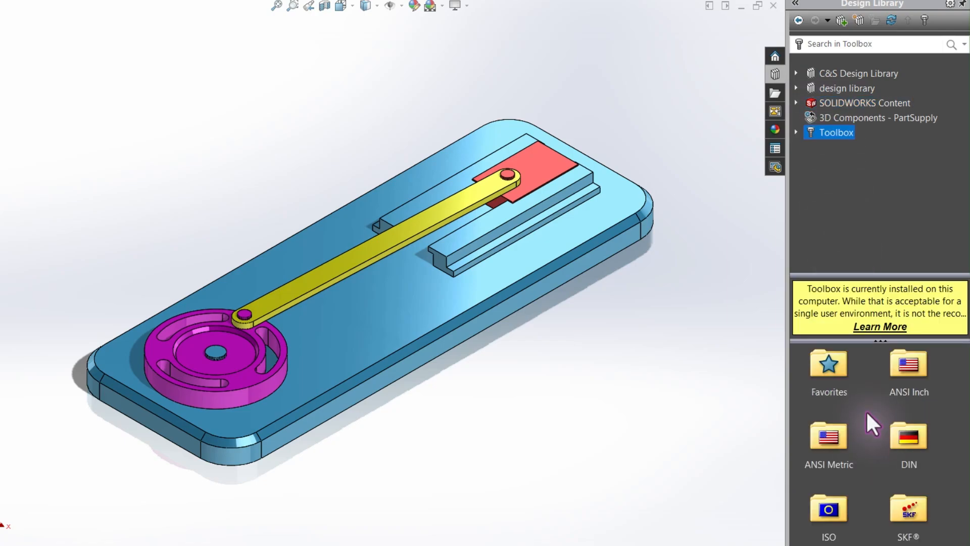
left_click_drag(869, 274, 869, 203)
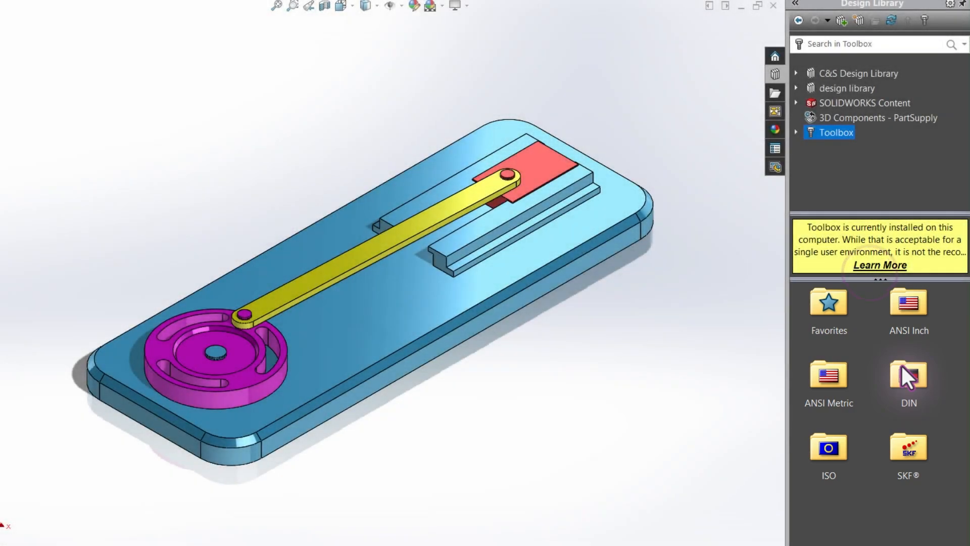
left_click(901, 366)
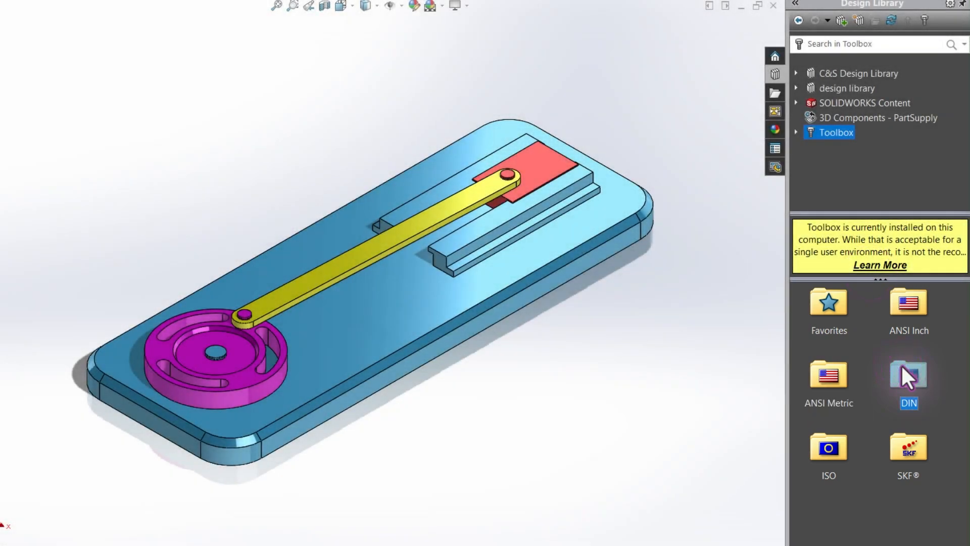
double_click(907, 372)
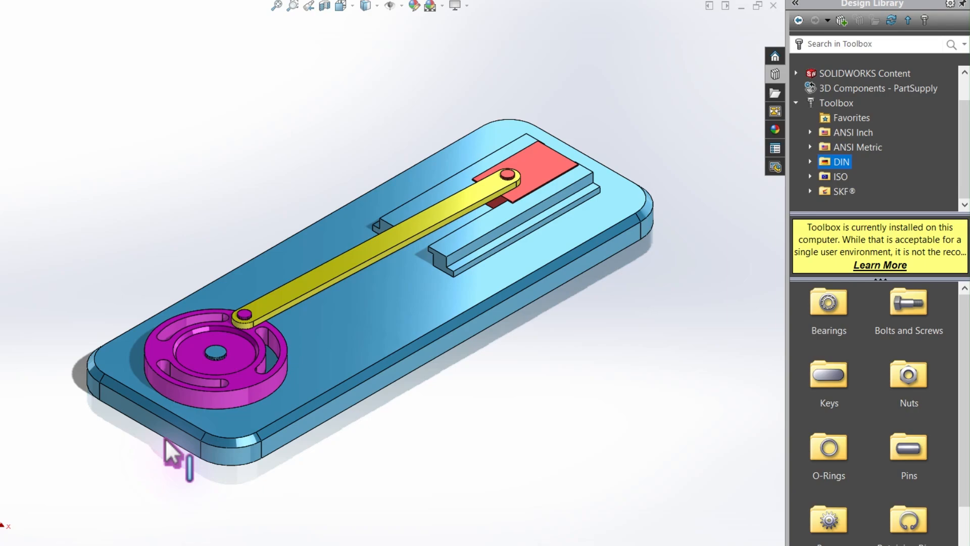
Insert a DIN 6799 external lock washer with groove diameter 12 onto the Base's central shaft
scroll(165, 438, "up", 8)
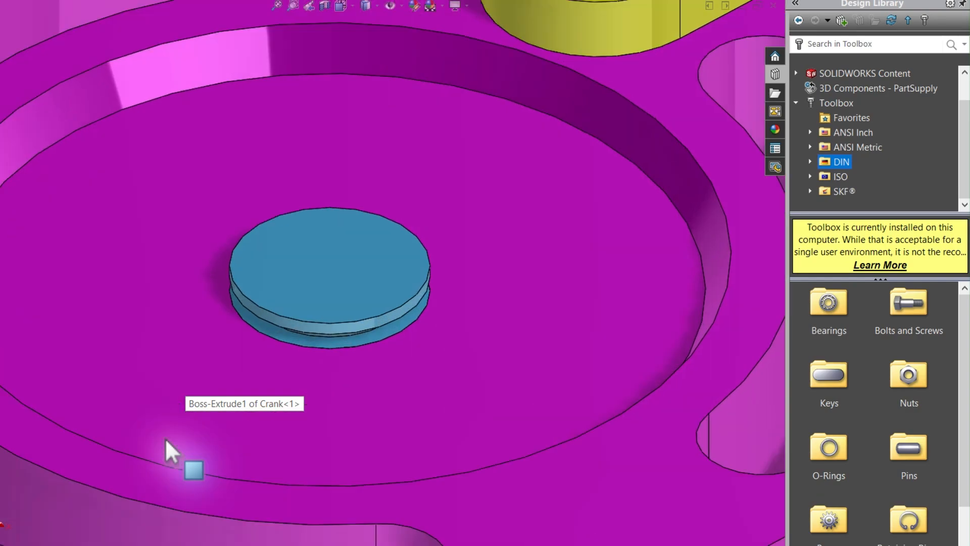
middle_click_drag(165, 438, 238, 444)
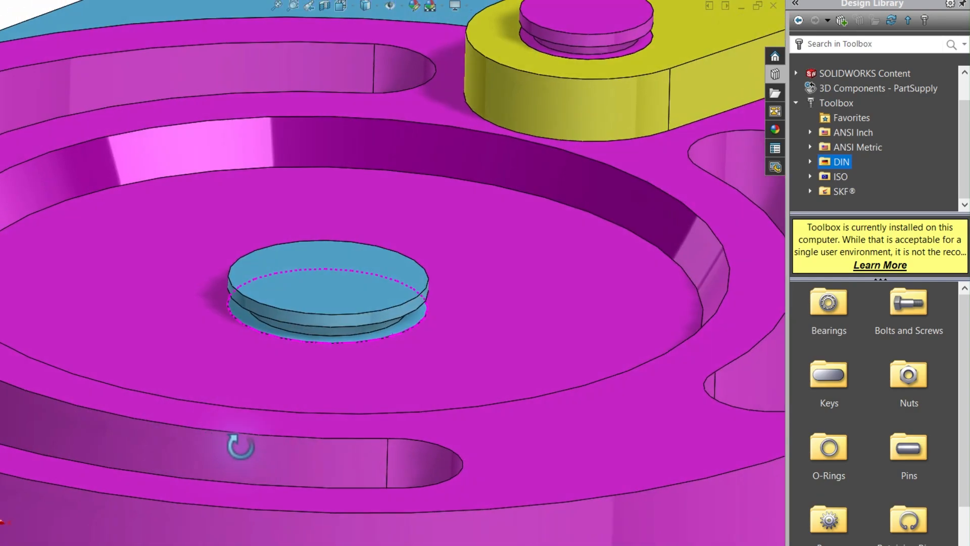
double_click(917, 530)
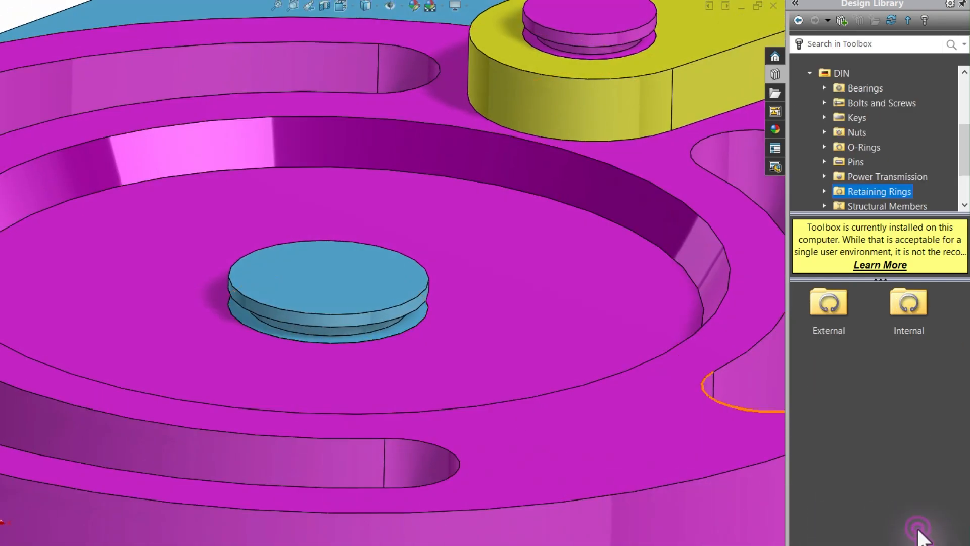
double_click(837, 308)
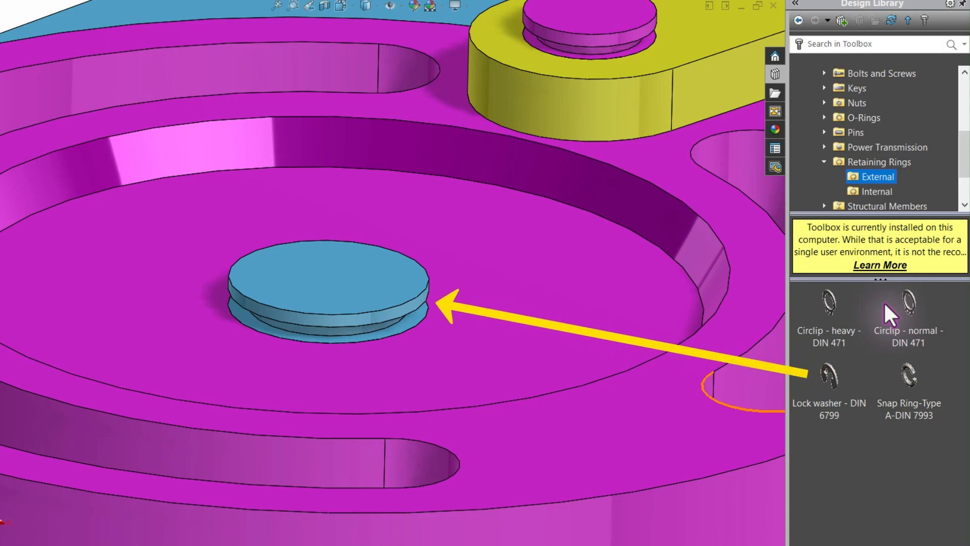
mouse_move(831, 375)
left_mouse_down()
mouse_move(559, 364)
mouse_move(300, 324)
left_mouse_up()
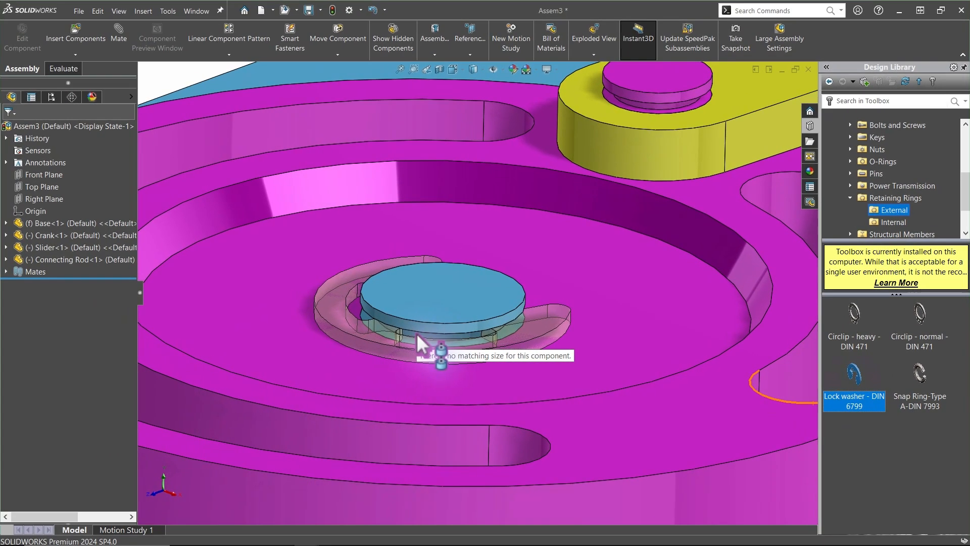
left_click_drag(417, 335, 416, 334)
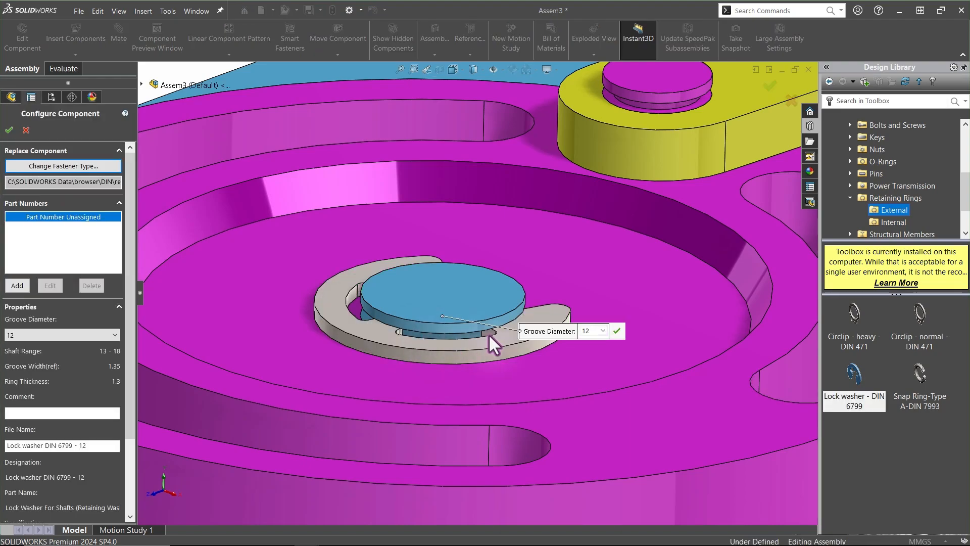
left_click_drag(561, 332, 585, 260)
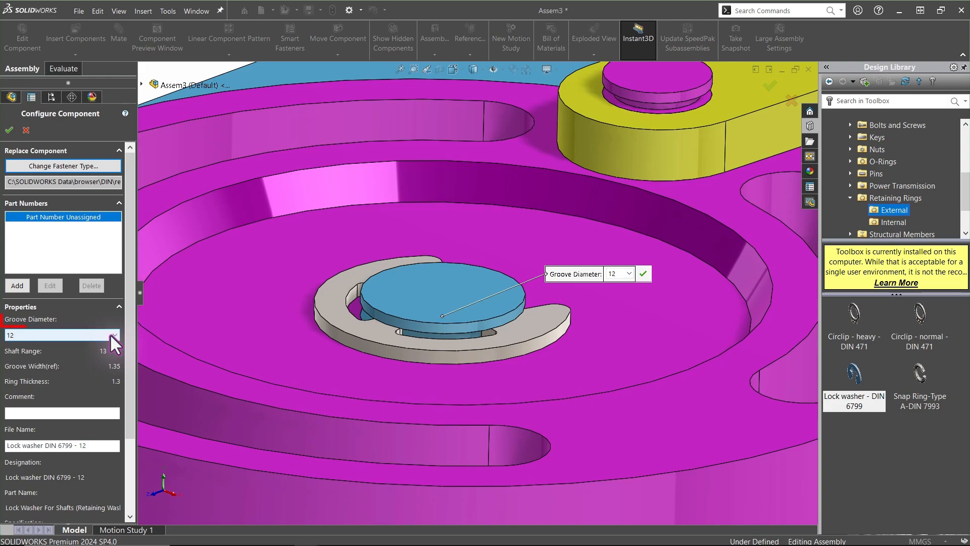
left_click(113, 334)
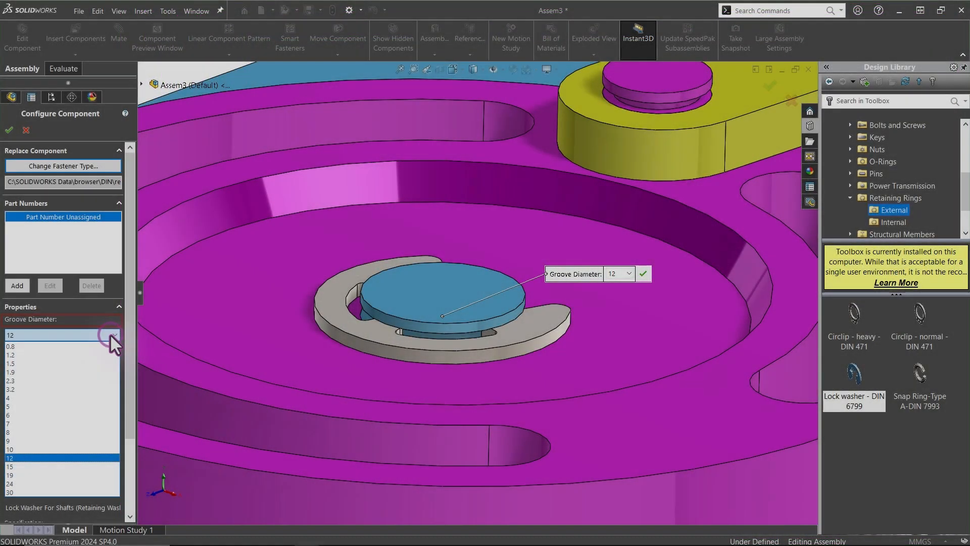
left_click(110, 333)
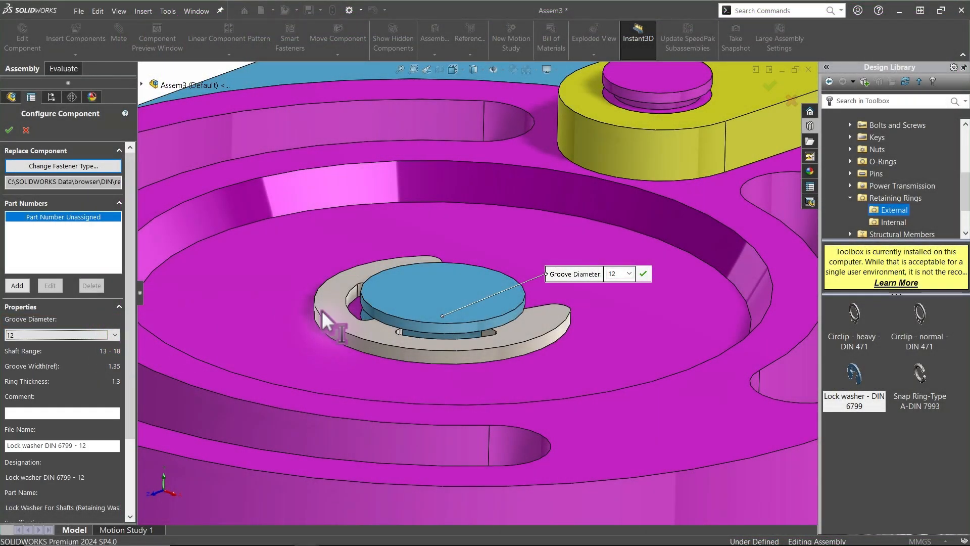
left_click(641, 275)
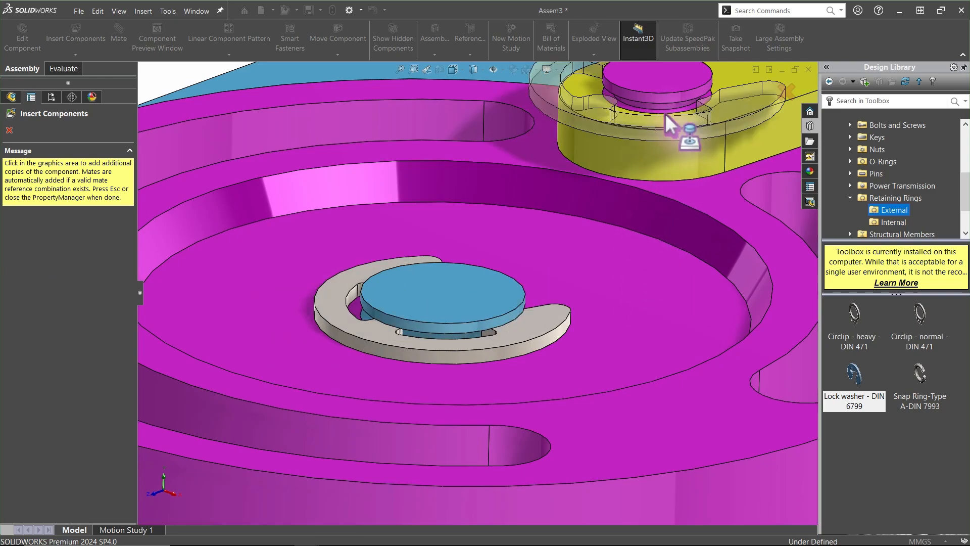
Insert DIN 6799 lock washers with groove diameter 8 onto the Crank's and the Slider's pins
middle_click_drag(665, 113, 546, 264, "ctrl")
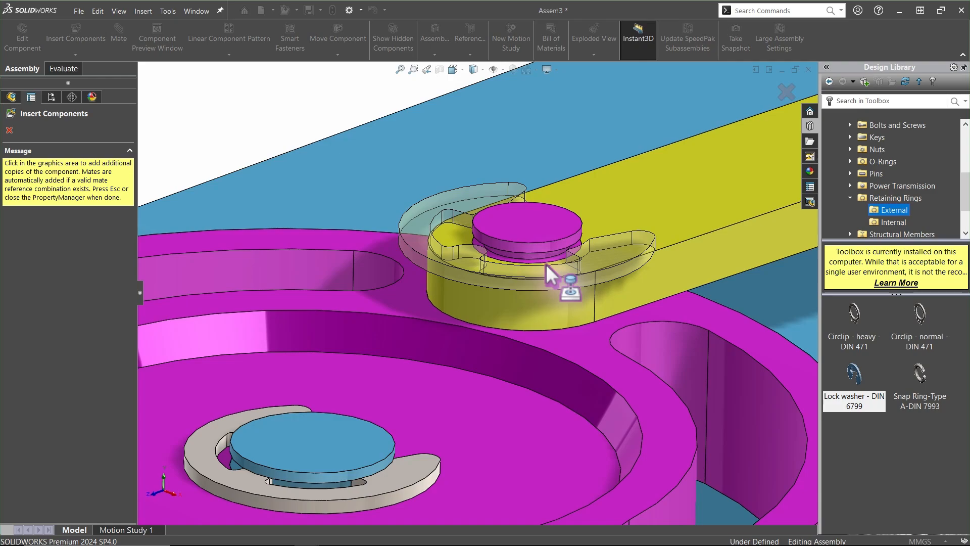
key("Escape")
left_click_drag(854, 374, 551, 261)
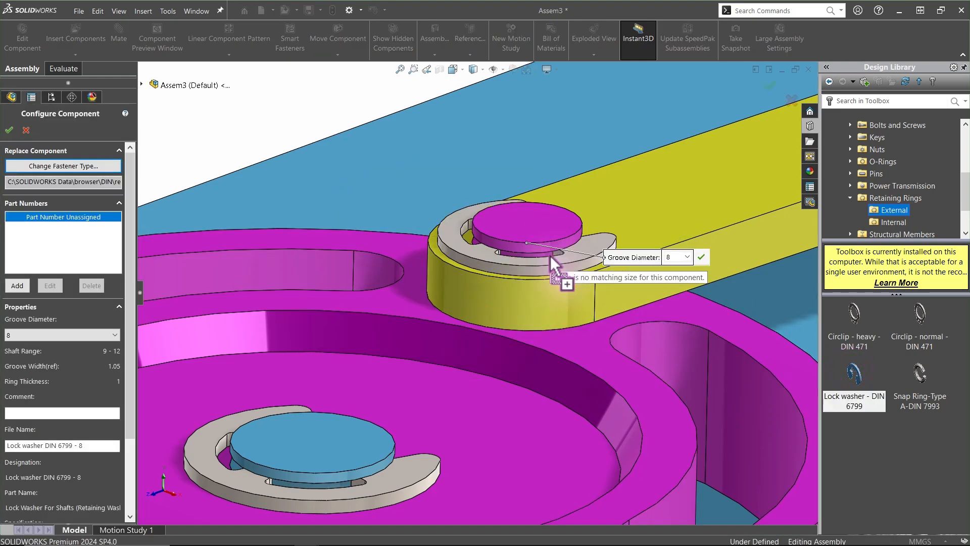
left_click(699, 257)
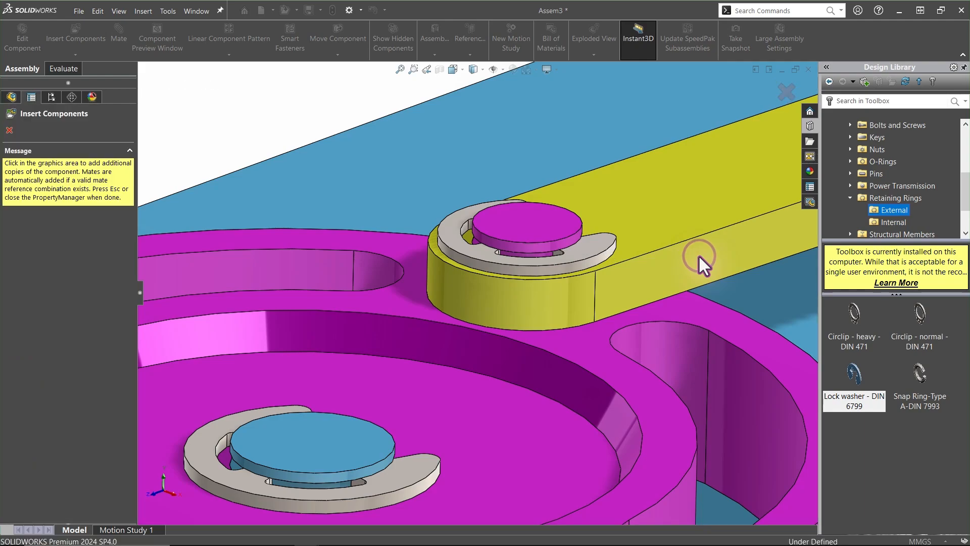
middle_click_drag(699, 256, 617, 243, "ctrl")
left_click(9, 130)
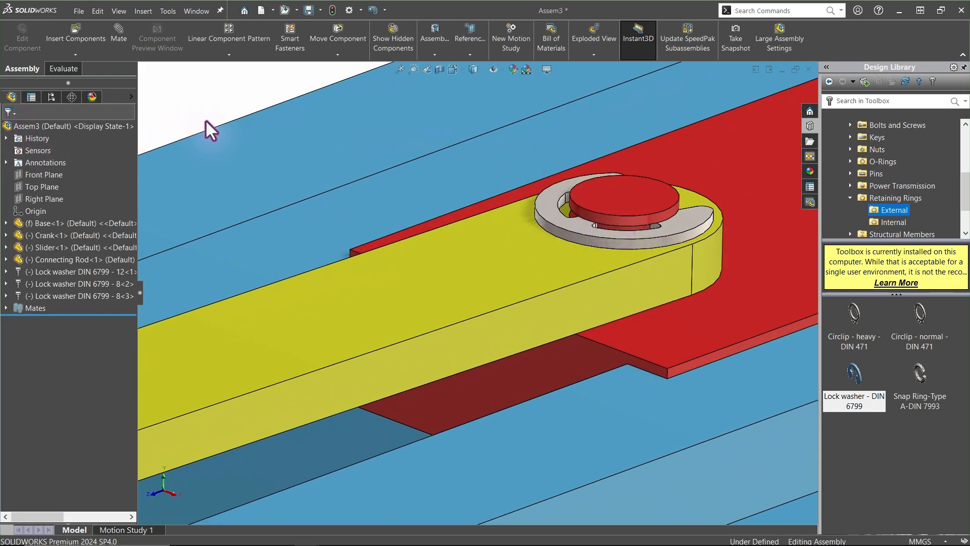
Zoom to fit, expand the Mates folder and review the mates created for the lock washers
key("f")
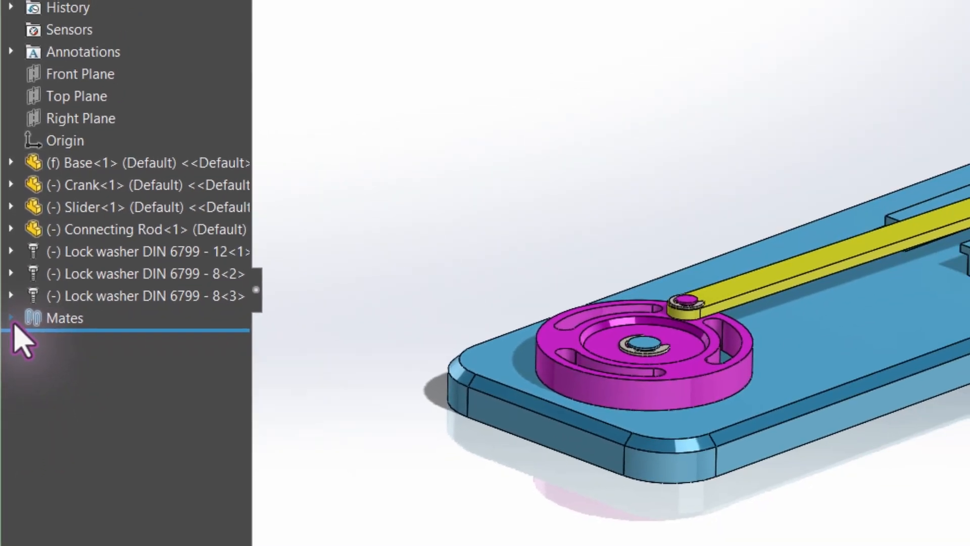
left_click(16, 401)
left_click(97, 440)
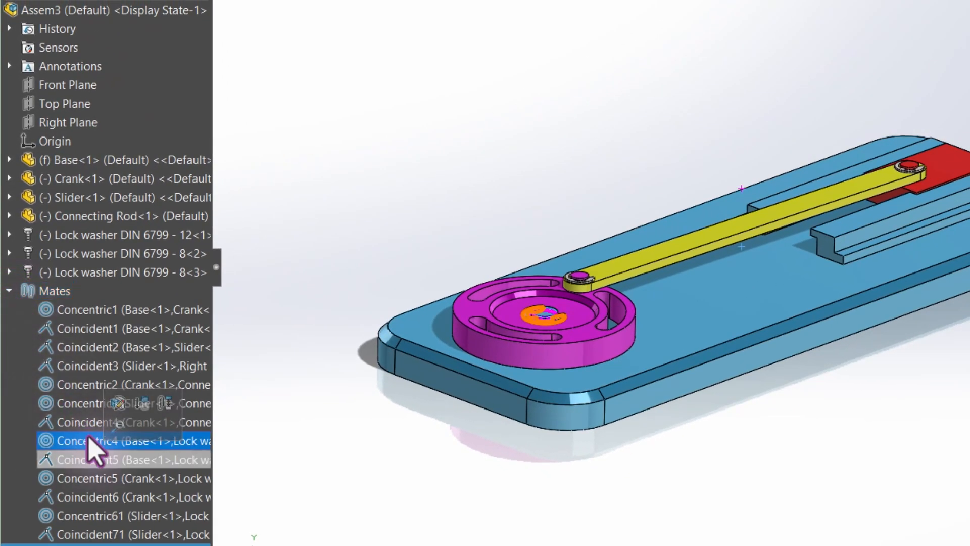
left_click(104, 460)
left_click(106, 480)
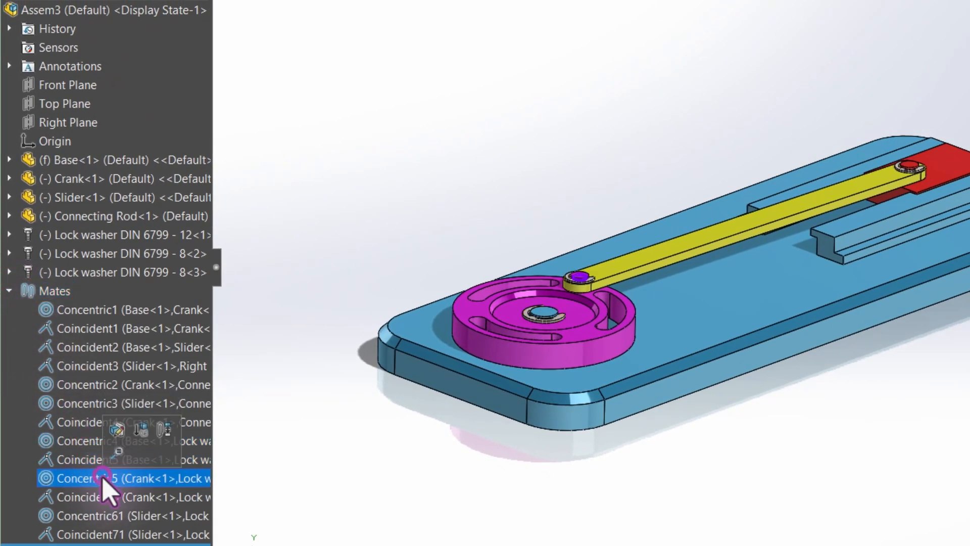
left_click(93, 498)
left_click(96, 515)
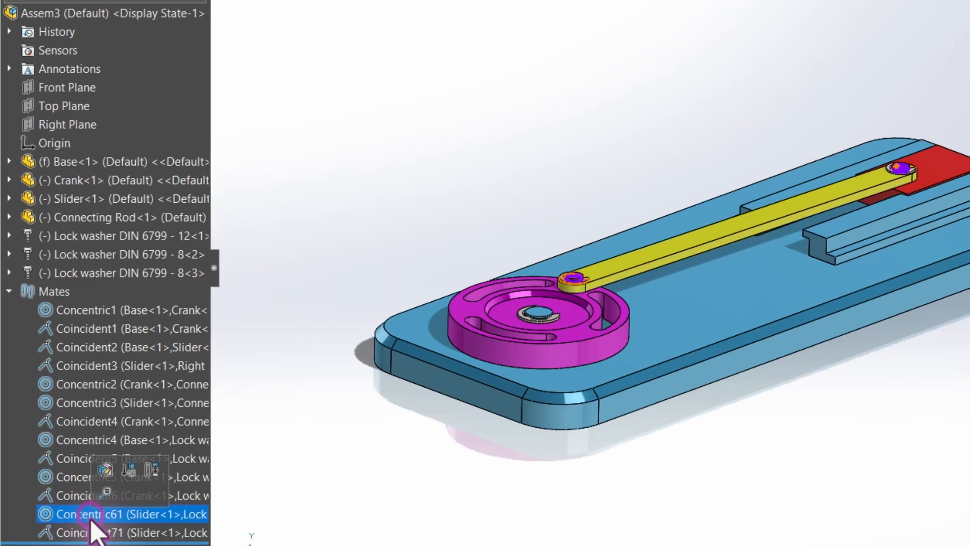
Select each mate in the Mates folder in turn to review the components it references
left_click(90, 534)
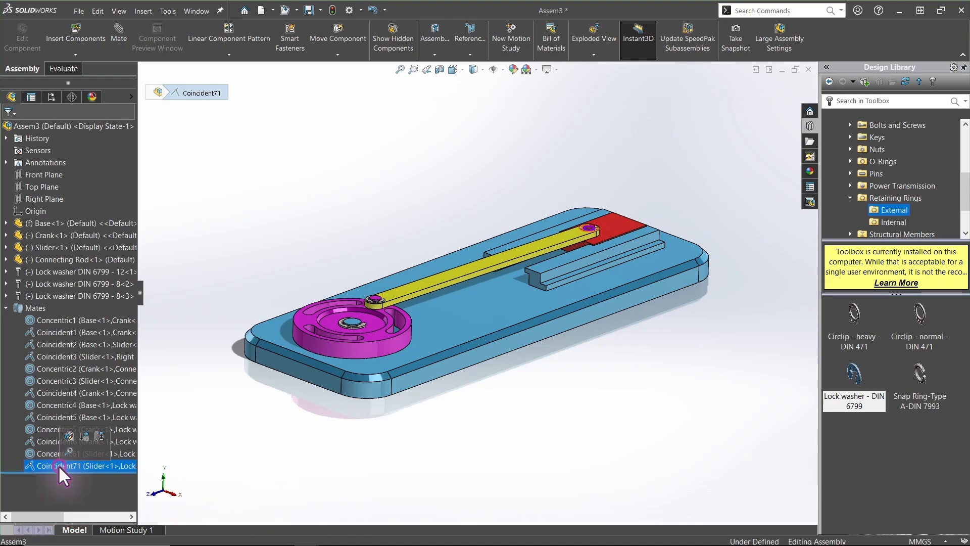
left_click(46, 319)
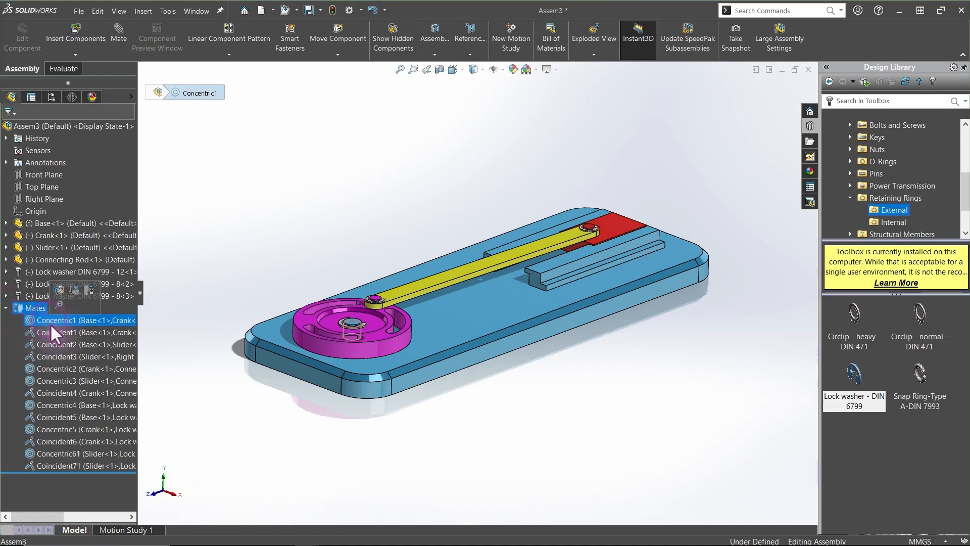
left_click(53, 331)
left_click(91, 346)
left_click(78, 359)
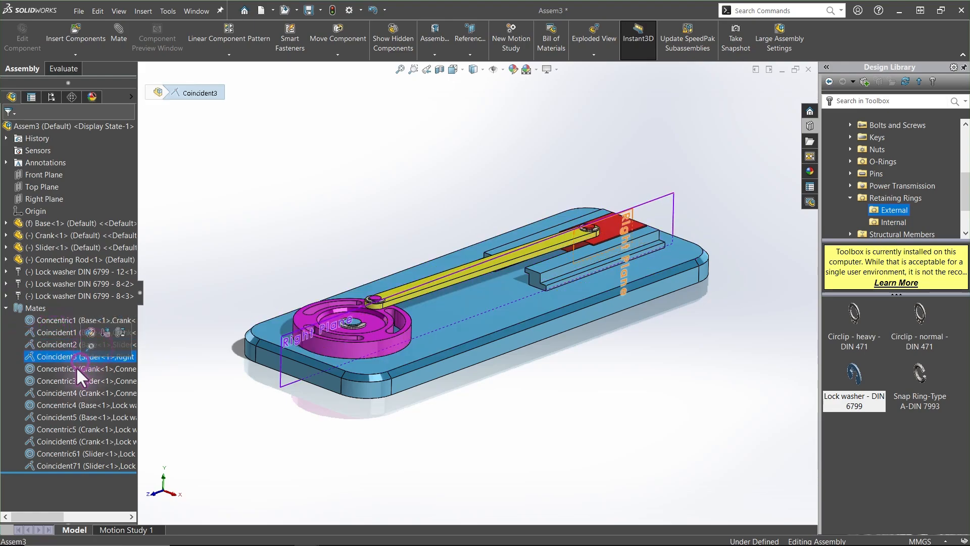
left_click(75, 369)
left_click(69, 383)
left_click(68, 393)
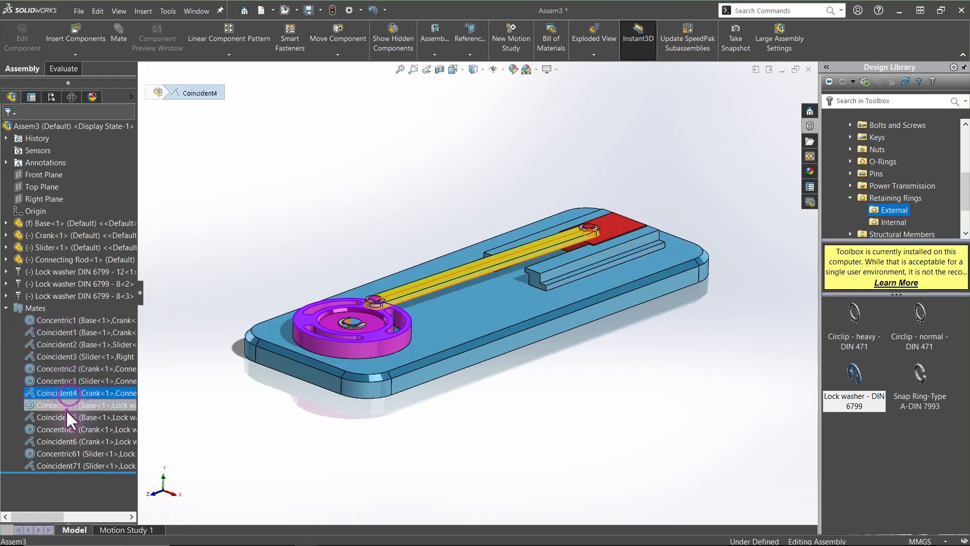
left_click(66, 407)
left_click(65, 416)
left_click(65, 428)
left_click(59, 441)
left_click(59, 454)
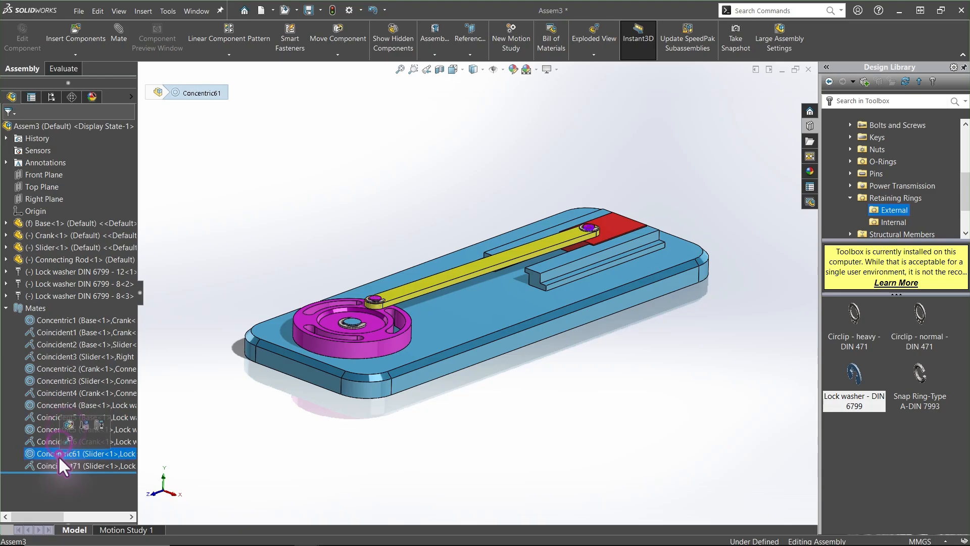
left_click(58, 465)
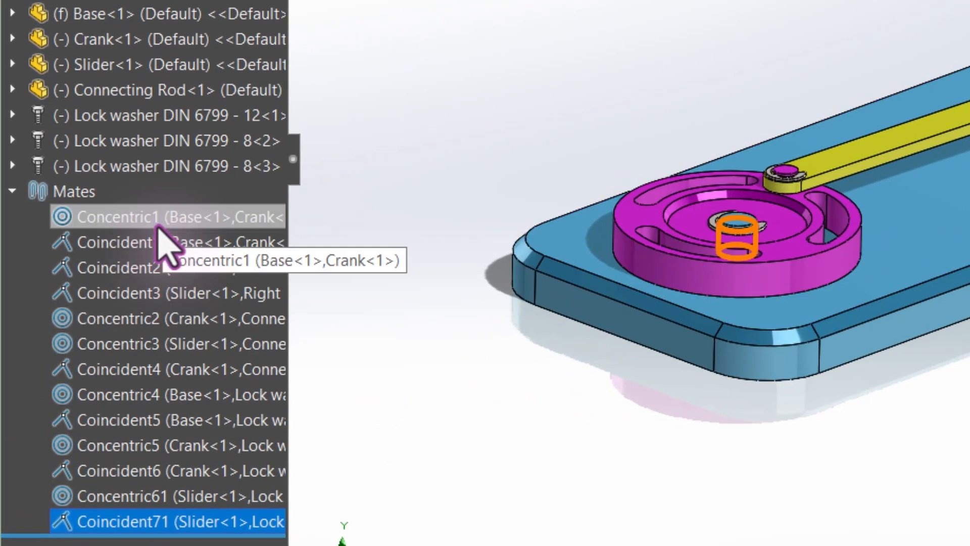
Open the Concentric1 mate for editing, zoom in to examine its selected faces, and close it unchanged
left_click(75, 322)
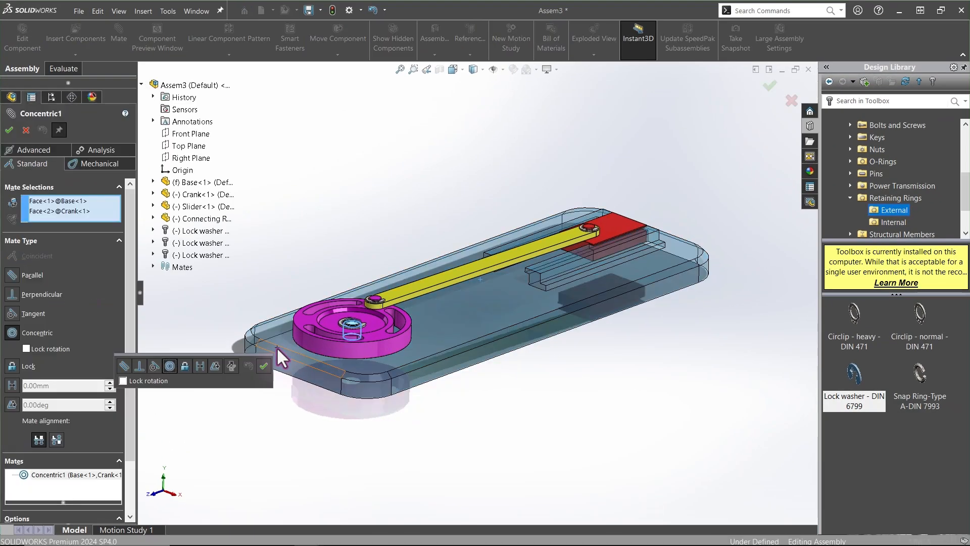
middle_click_drag(276, 346, 349, 321)
scroll(348, 319, "down", 9)
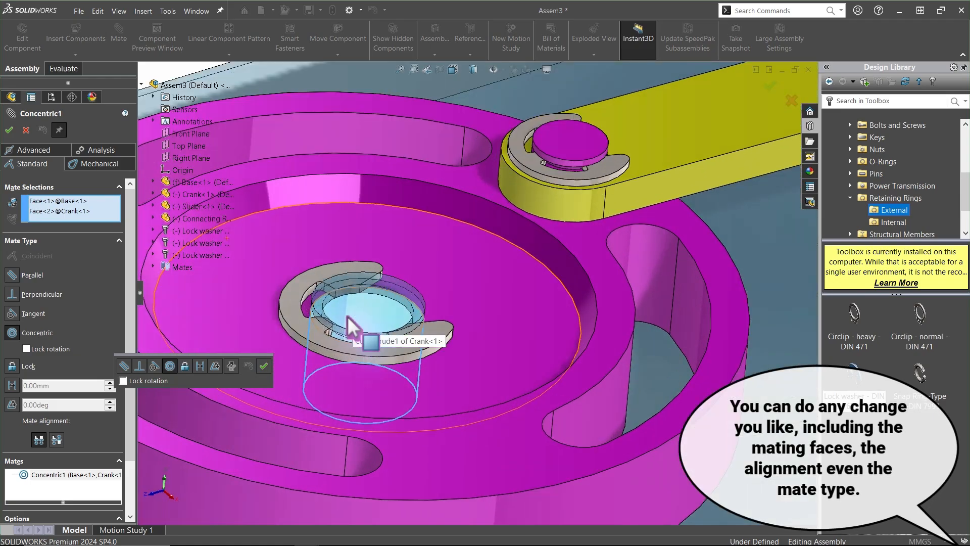
scroll(347, 317, "up", 9)
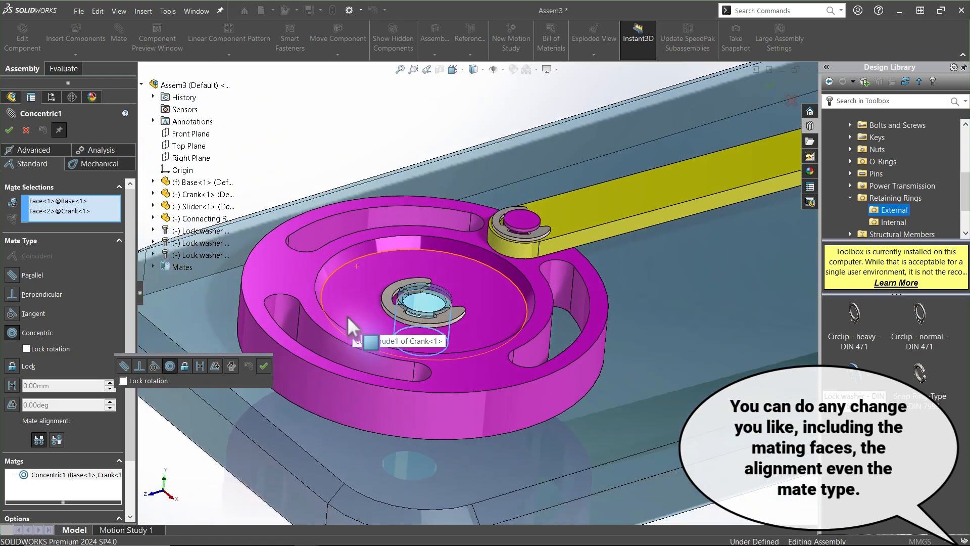
left_click(26, 128)
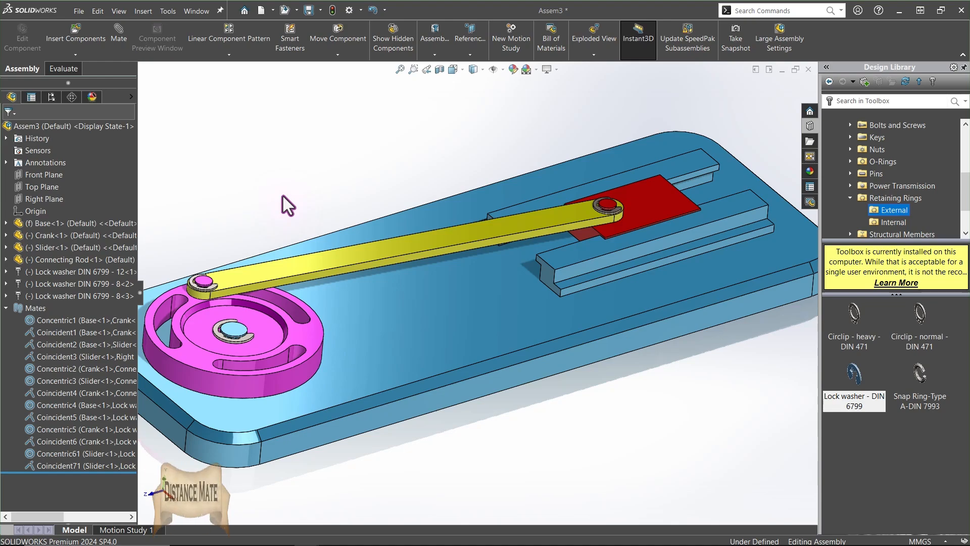
Add a 50 mm Distance mate between a face of the Base's slot and the end face of the Slider
left_click(118, 31)
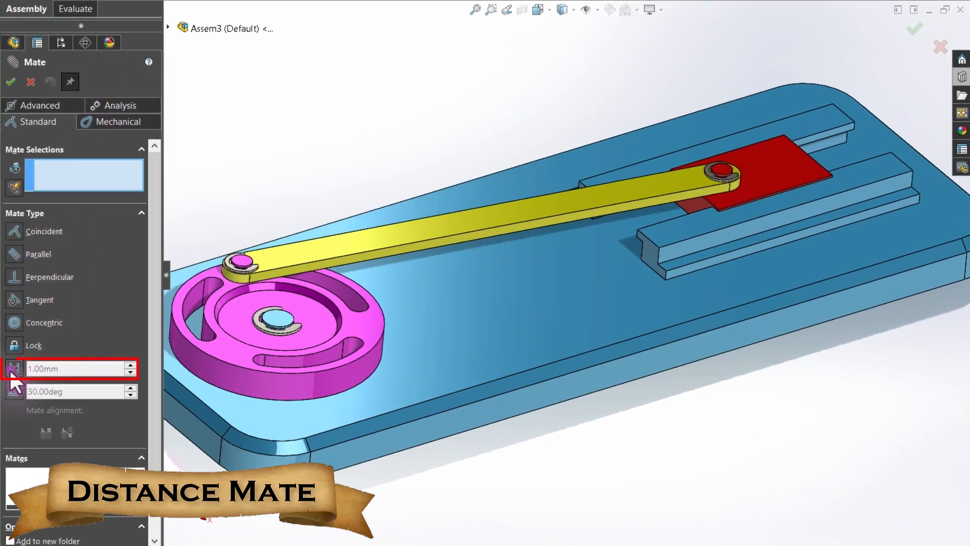
left_click(11, 372)
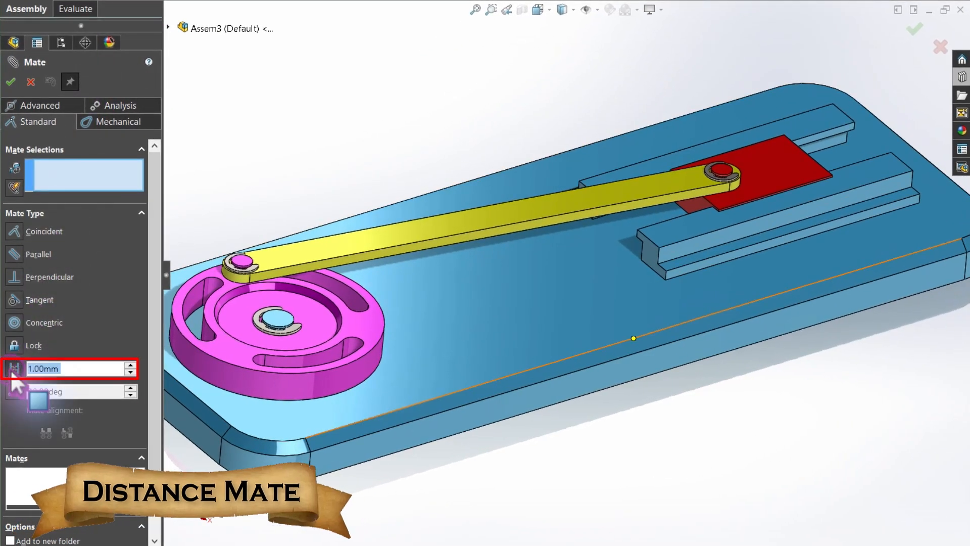
scroll(660, 244, "down", 3)
left_click(633, 250)
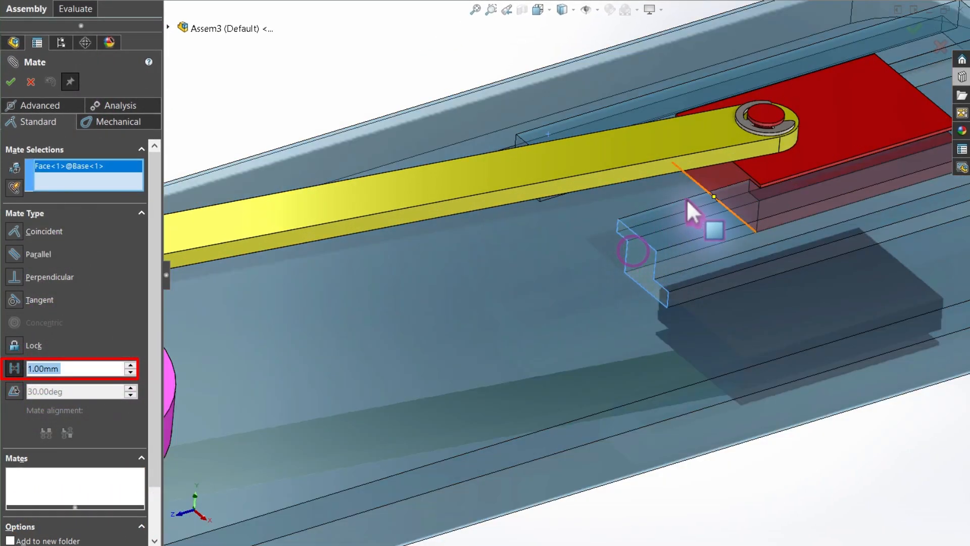
left_click(712, 175)
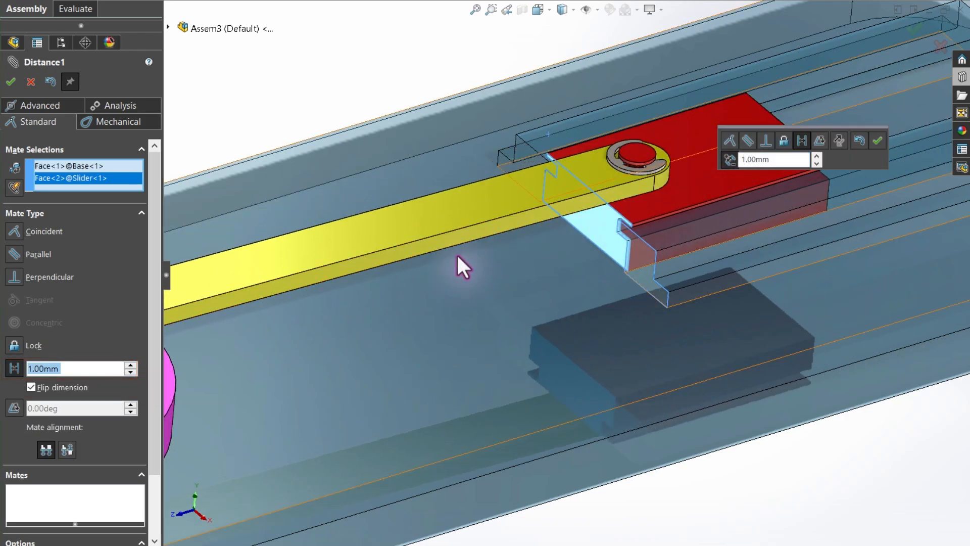
left_click(76, 371)
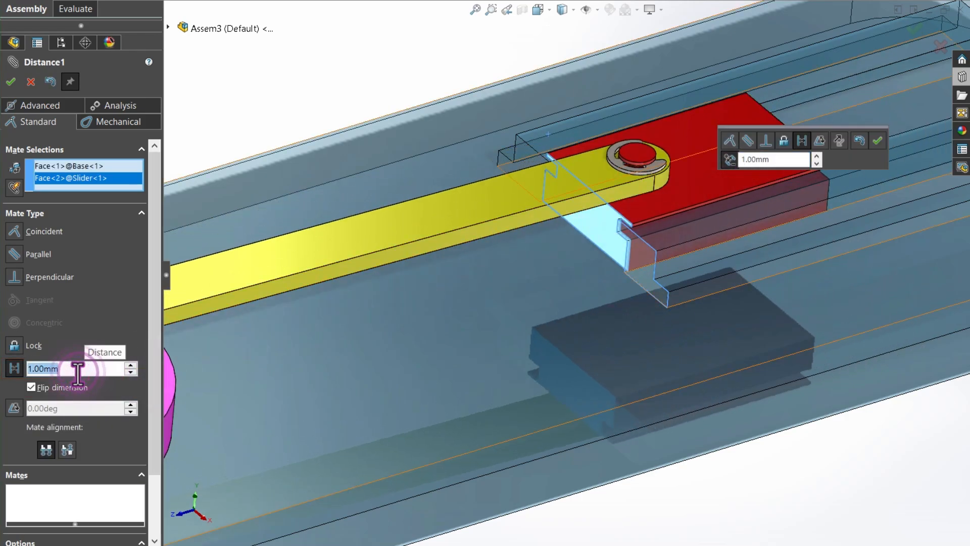
type("50")
key("Return")
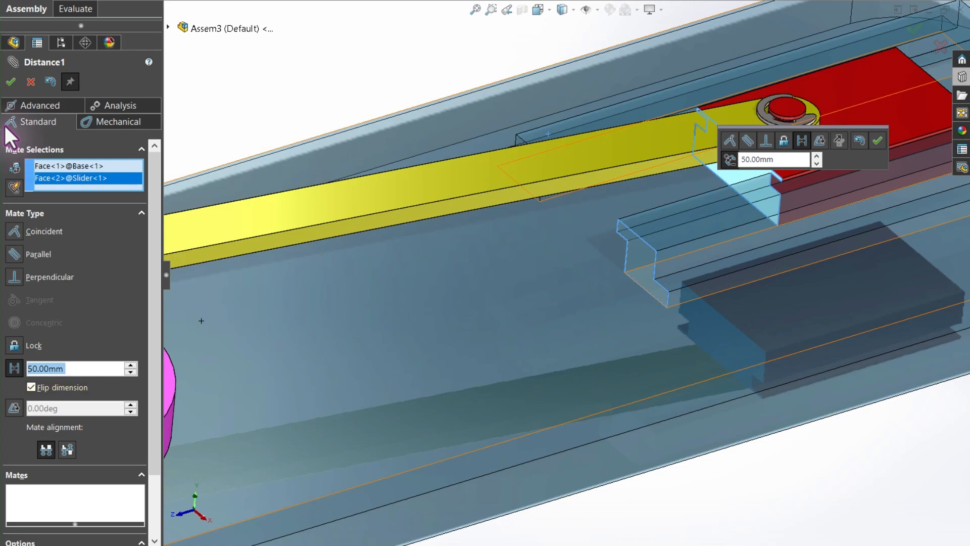
left_click(9, 83)
left_click(9, 82)
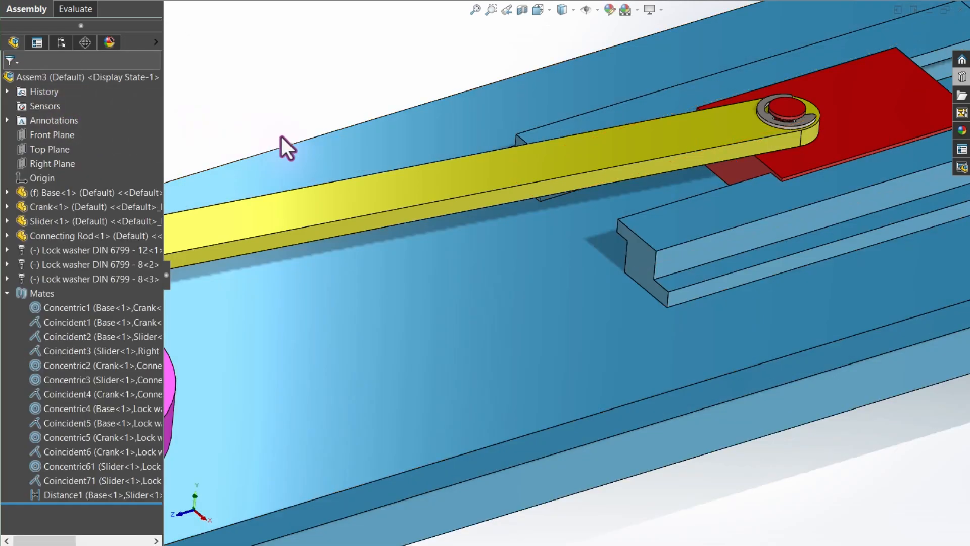
Zoom to fit and suppress the Distance1 mate
key("f")
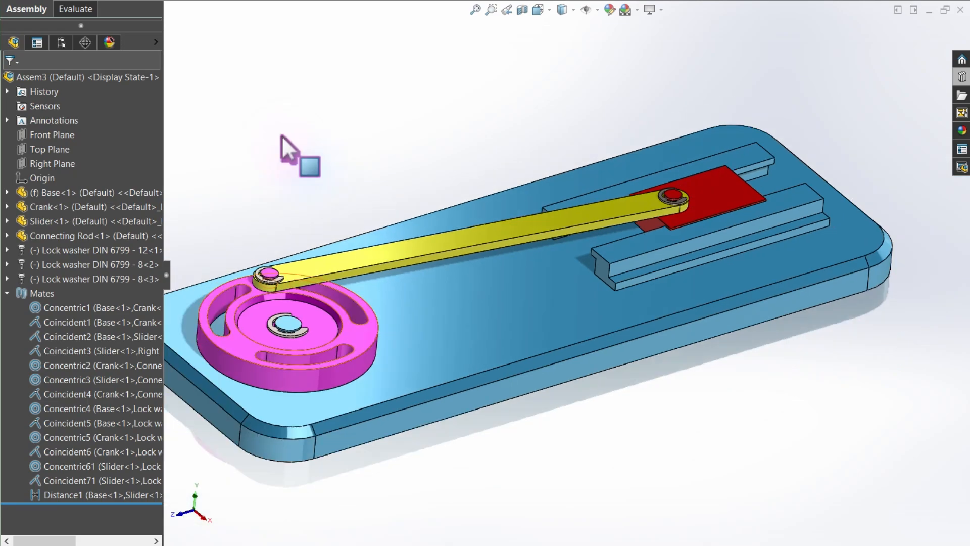
left_click(62, 495)
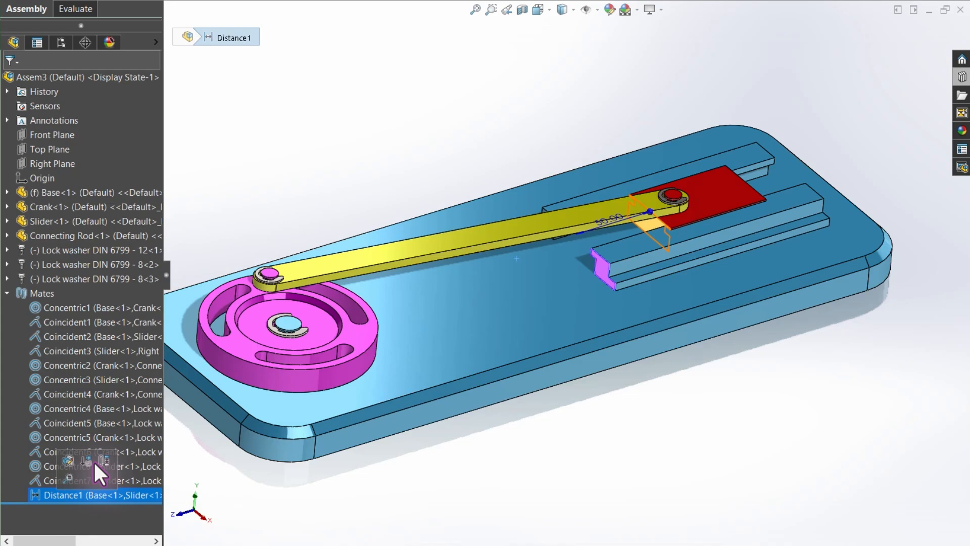
left_click(426, 165)
mouse_move(389, 259)
left_mouse_down()
mouse_move(417, 253)
mouse_move(403, 258)
left_mouse_up()
left_click(352, 207)
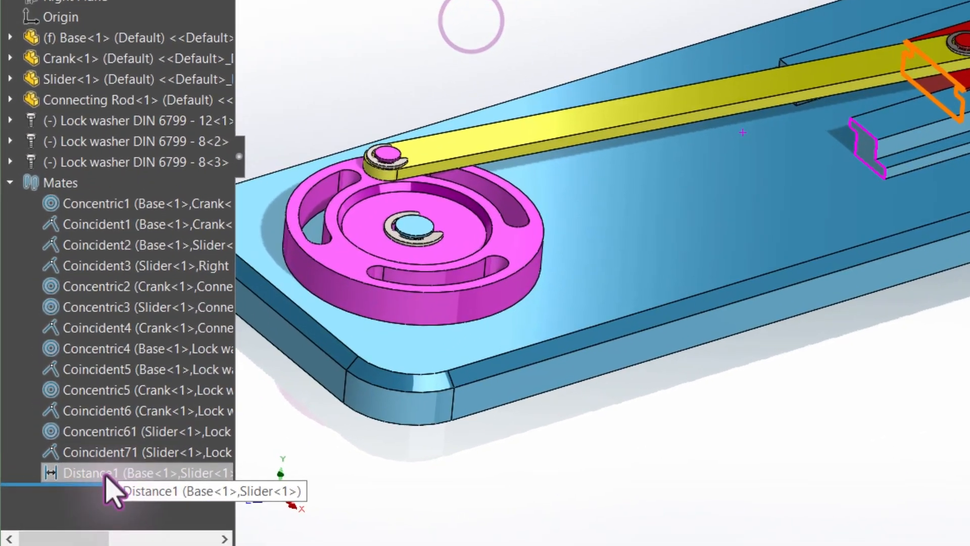
left_click(73, 495)
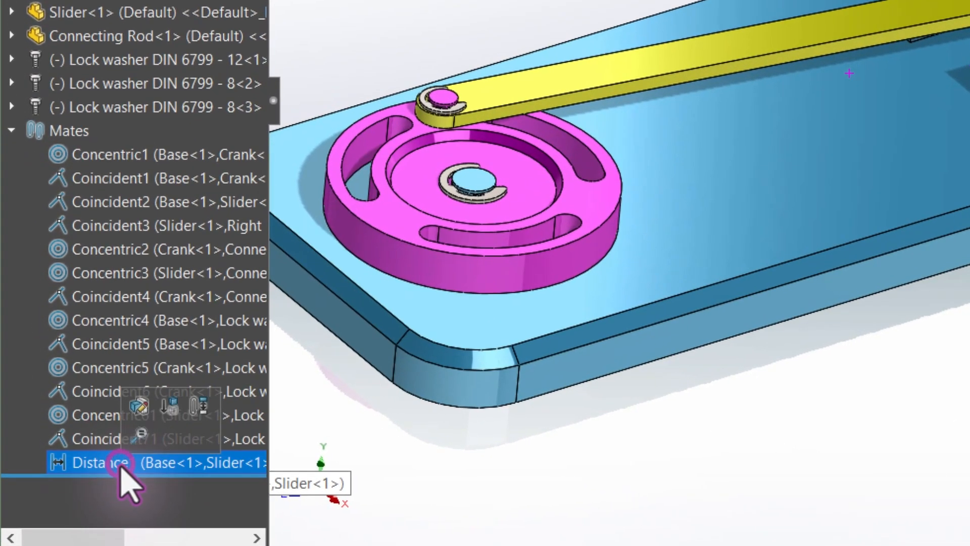
left_click(170, 405)
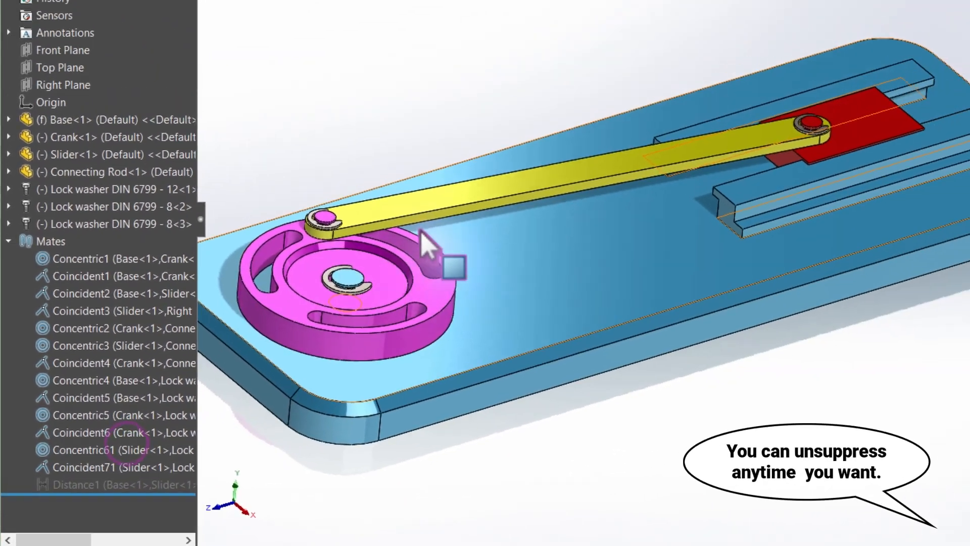
Drag the Connecting Rod to move the mechanism freely
left_click_drag(480, 185, 457, 91)
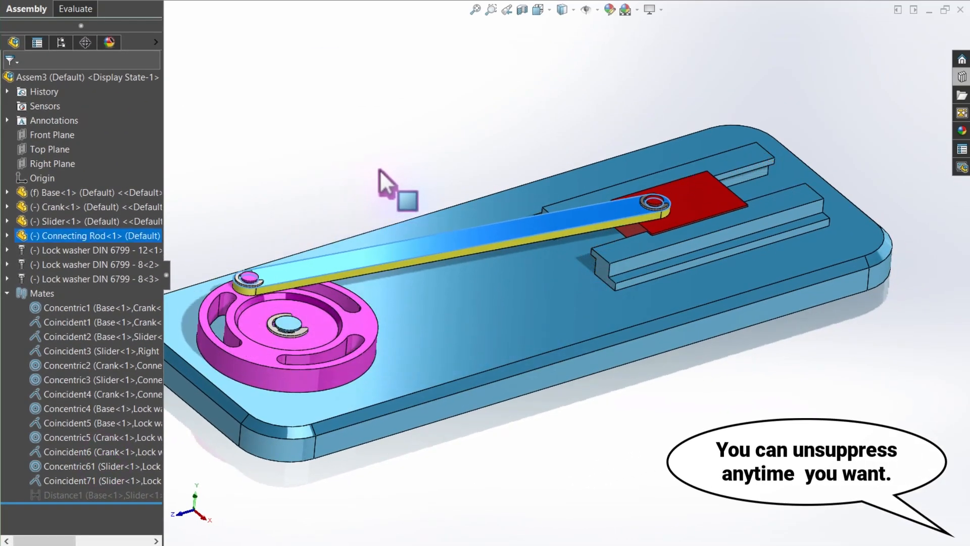
left_click_drag(379, 170, 365, 187)
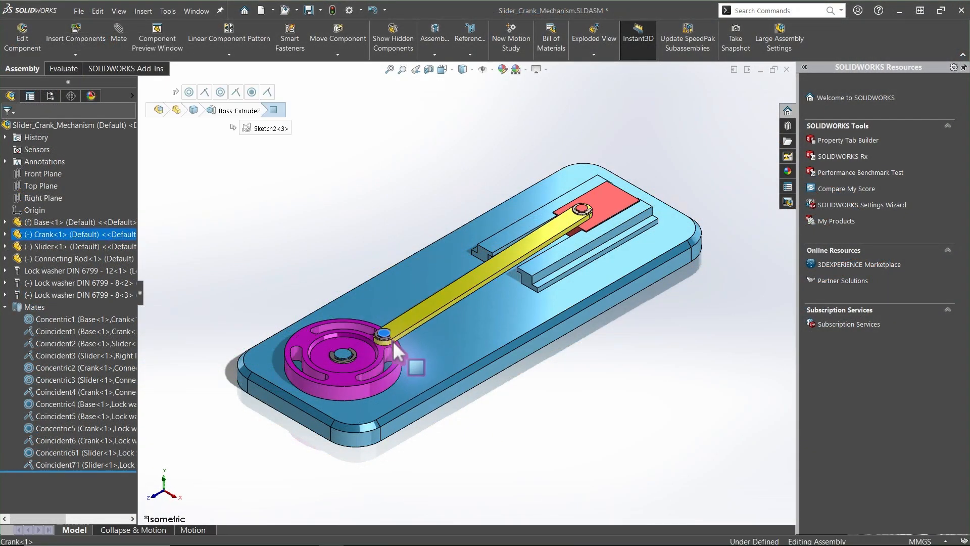
left_click_drag(393, 341, 413, 199)
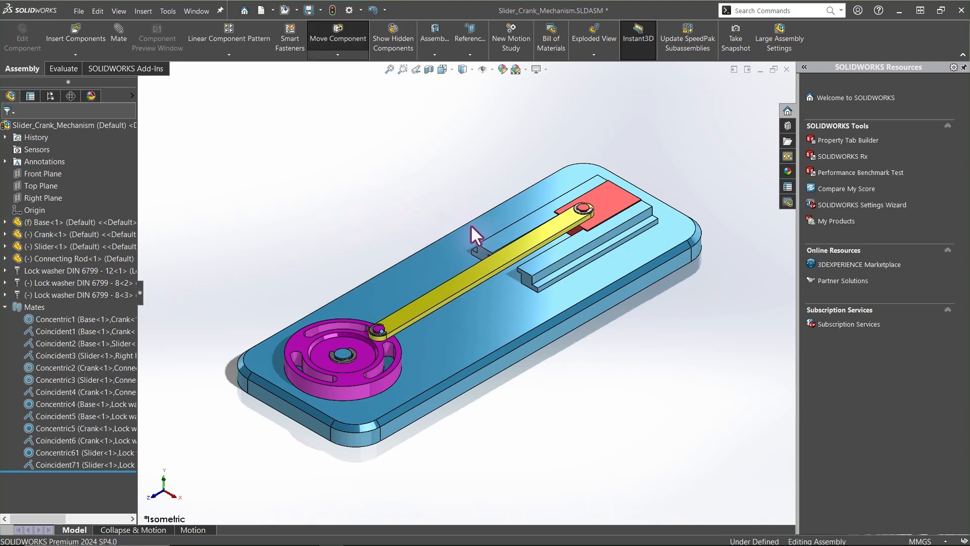
Suppress the Connecting Rod component
left_click(374, 207)
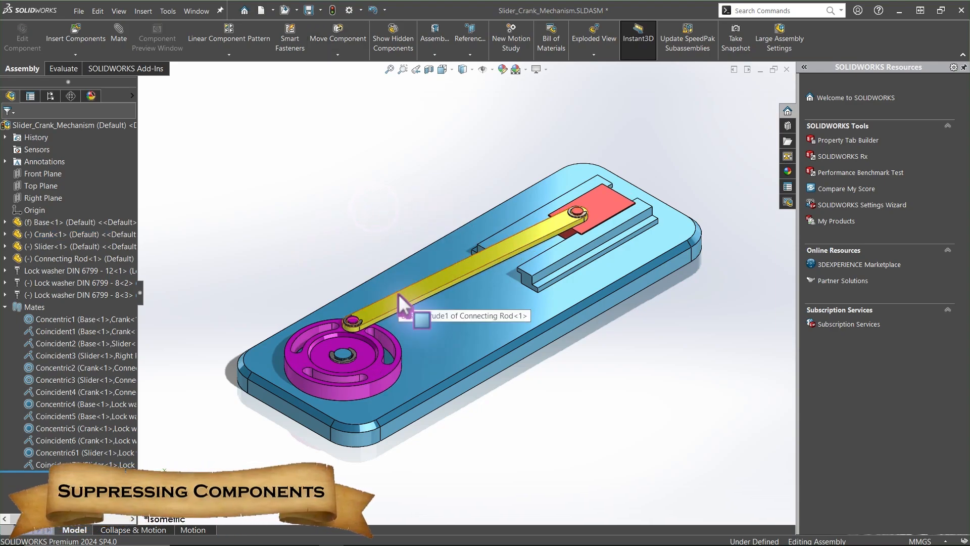
left_click(116, 259)
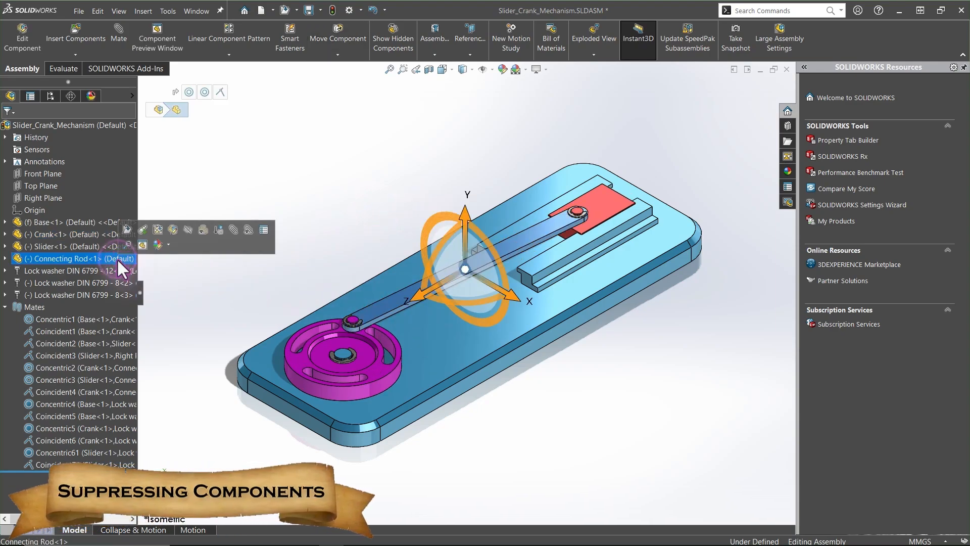
left_click(216, 234)
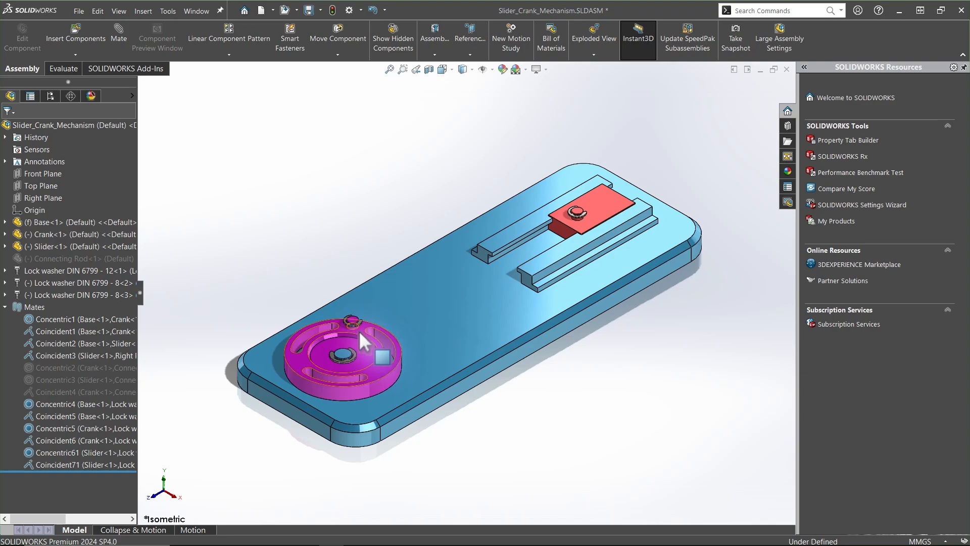
Drag the Crank to rotate it without the Connecting Rod, then clear the selection
left_click_drag(359, 330, 350, 287)
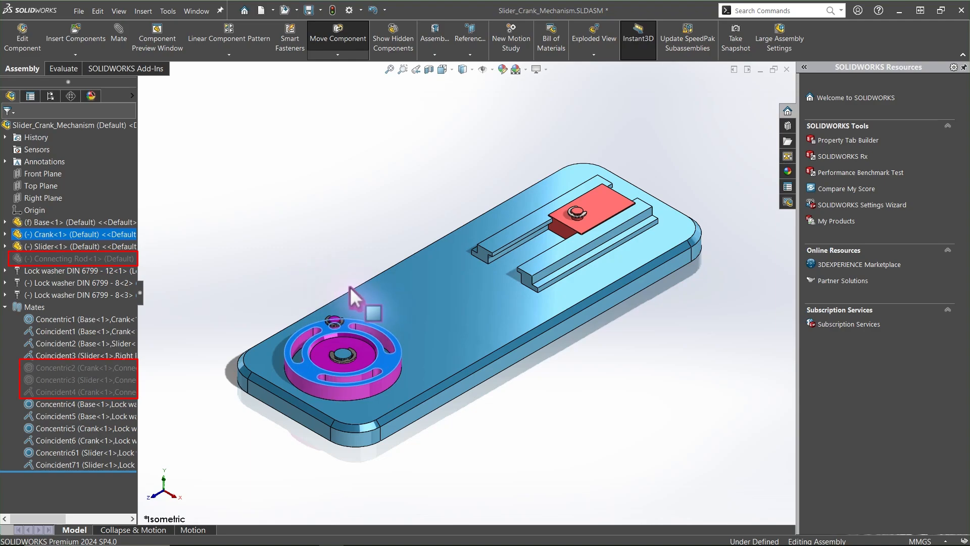
key("Escape")
left_click(309, 273)
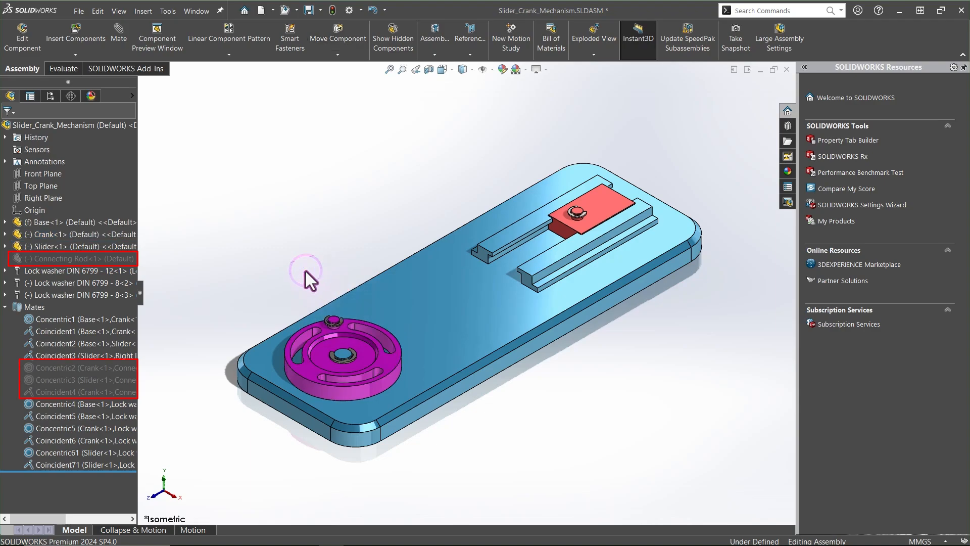
Unsuppress the Connecting Rod component
left_click(124, 262)
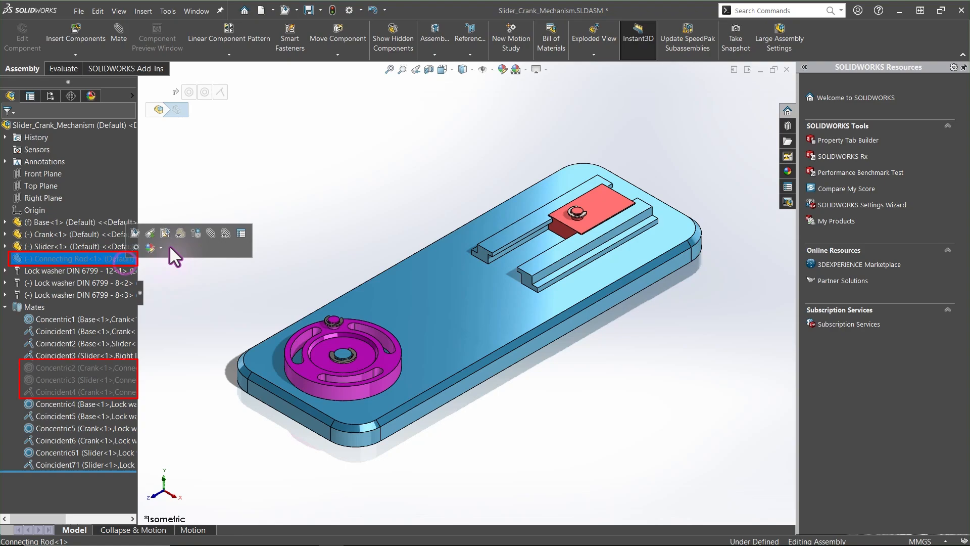
left_click(198, 234)
Hide the Connecting Rod and drag the Crank to rotate it
left_click(21, 260)
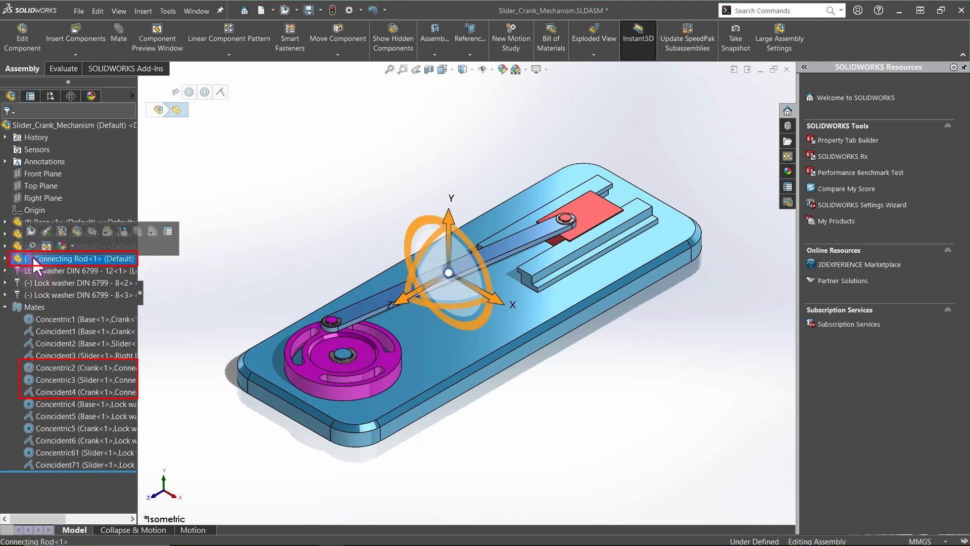
left_click(92, 231)
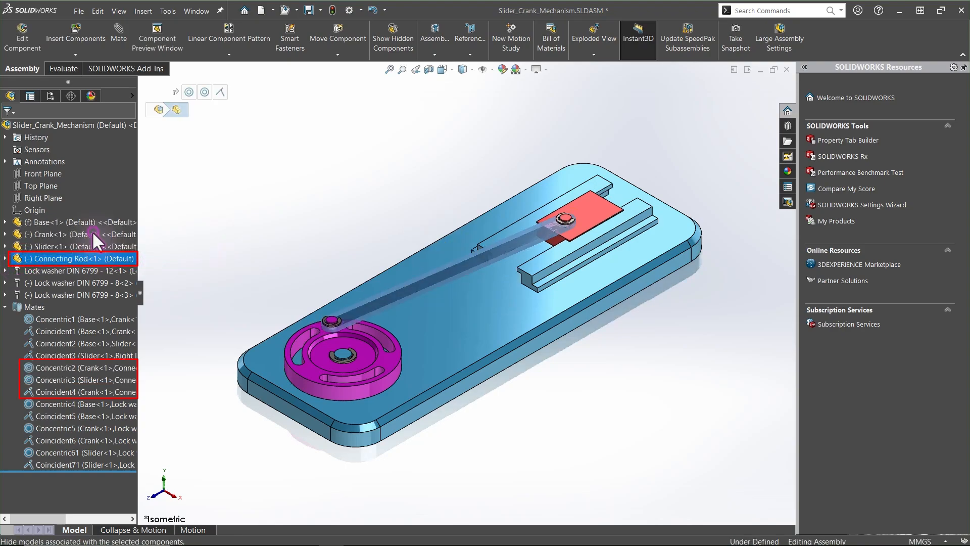
left_click_drag(326, 334, 259, 333)
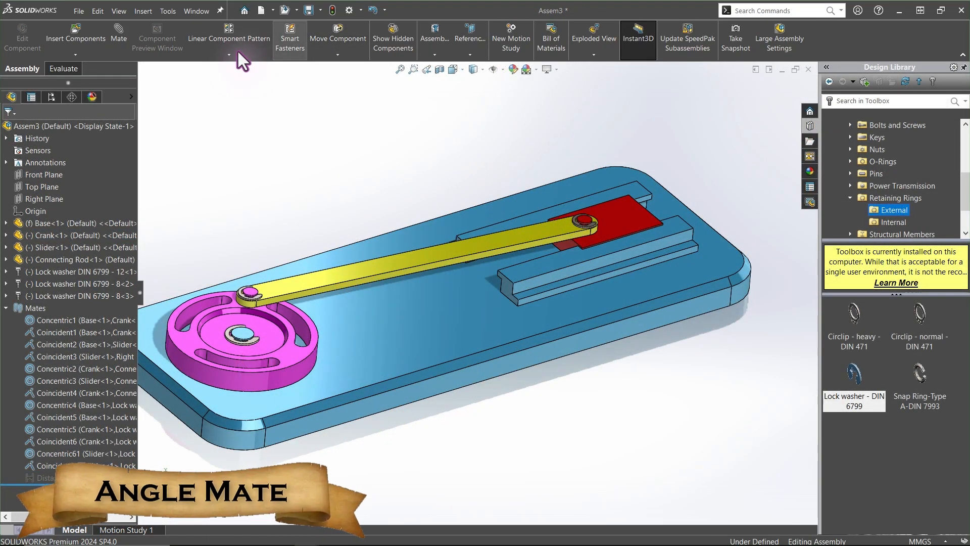
Add a 4 deg angle mate between the Right Plane and the Connecting Rod's top face
left_click(114, 36)
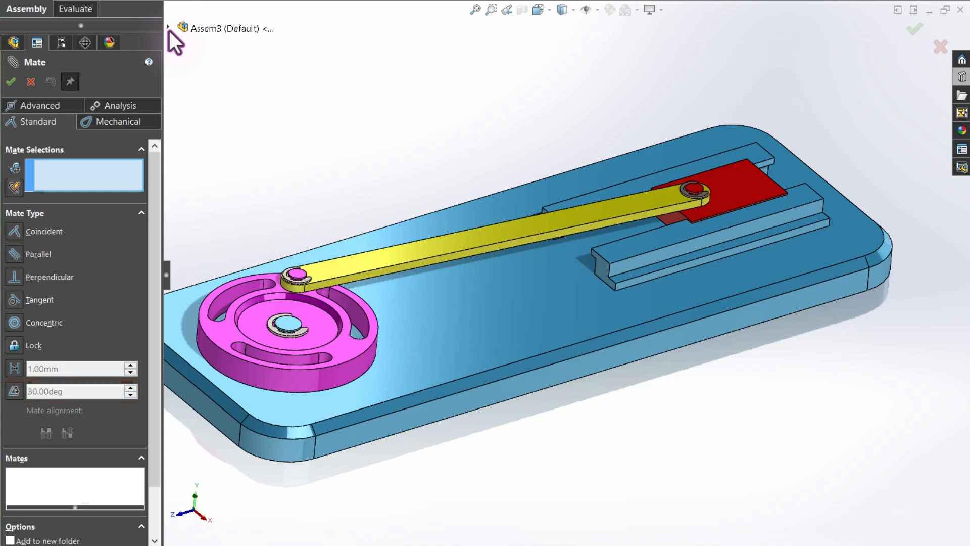
left_click(169, 30)
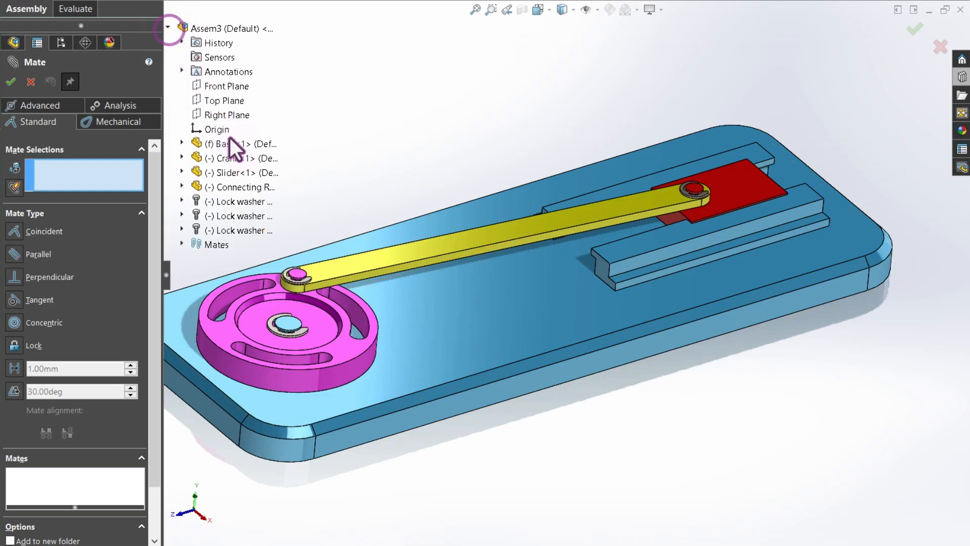
left_click(239, 117)
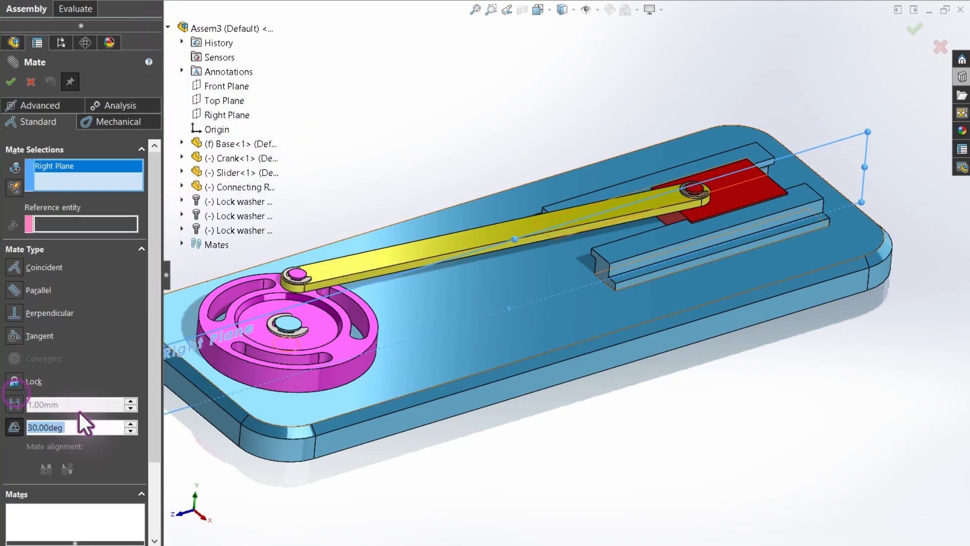
double_click(75, 425)
type("4")
key("Return")
left_click(347, 278)
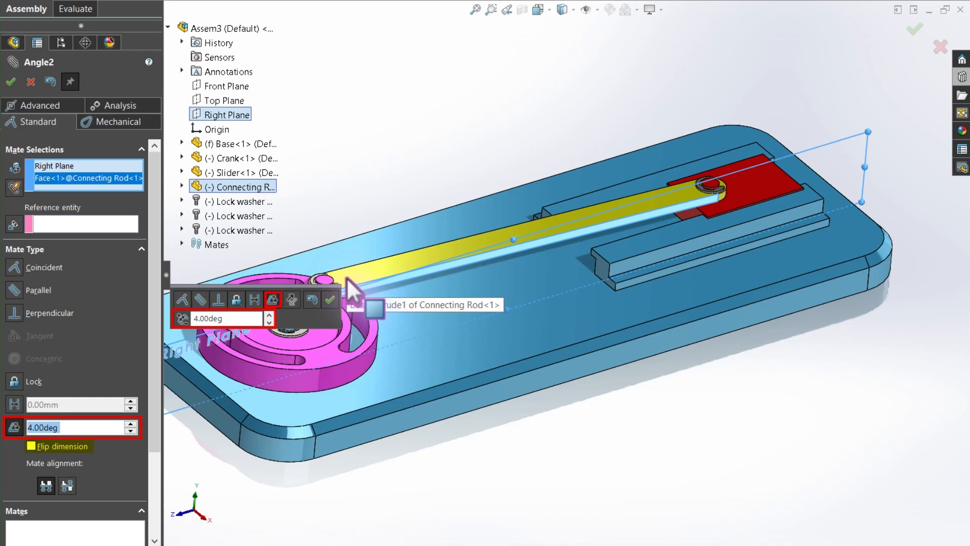
left_click(330, 299)
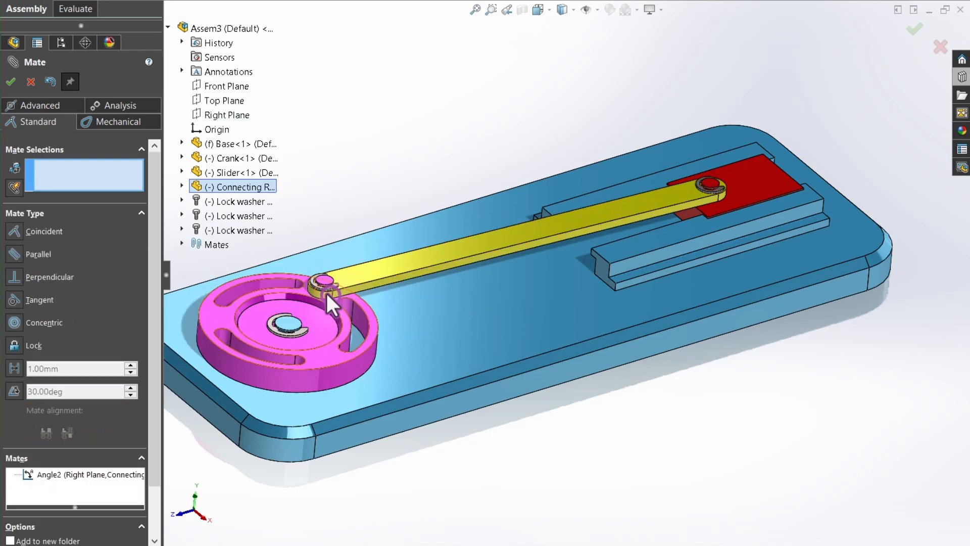
left_click(10, 81)
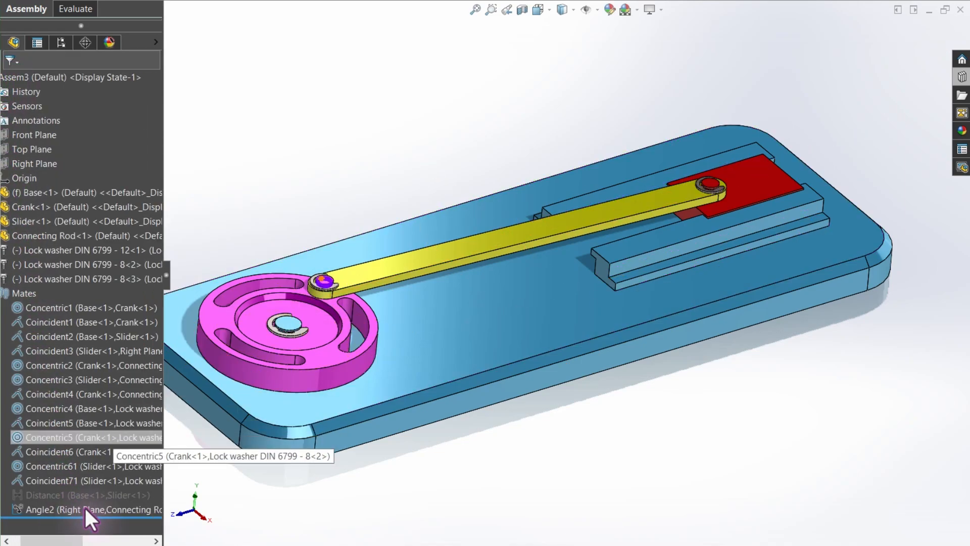
Zoom in on the crank pivot and drag its lock washer to spin it around the pin
key("z")
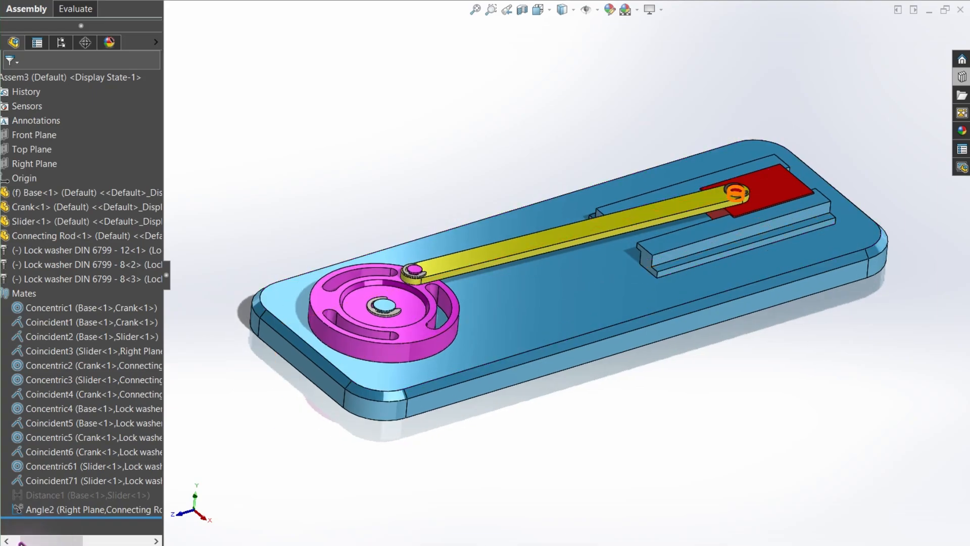
left_click_drag(22, 542, 14, 542)
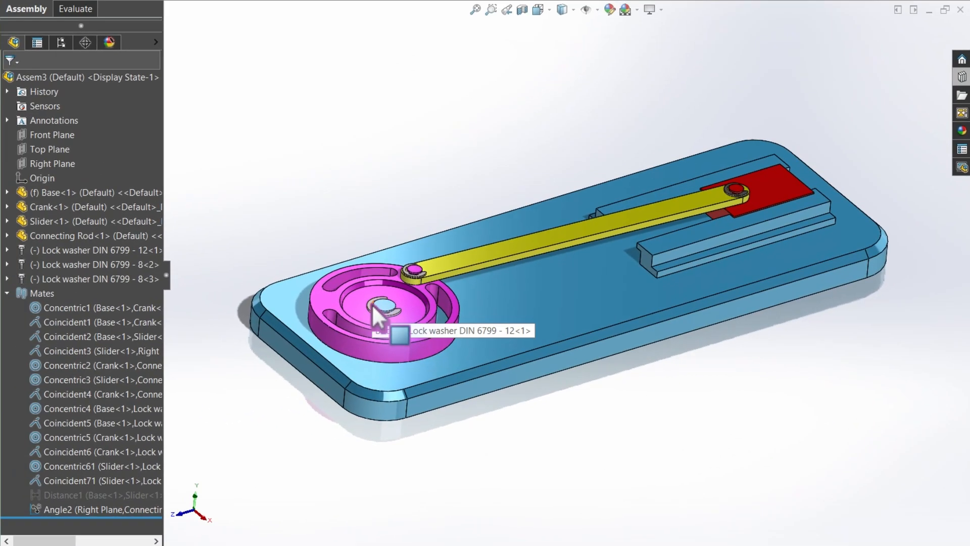
scroll(374, 304, "up", 5)
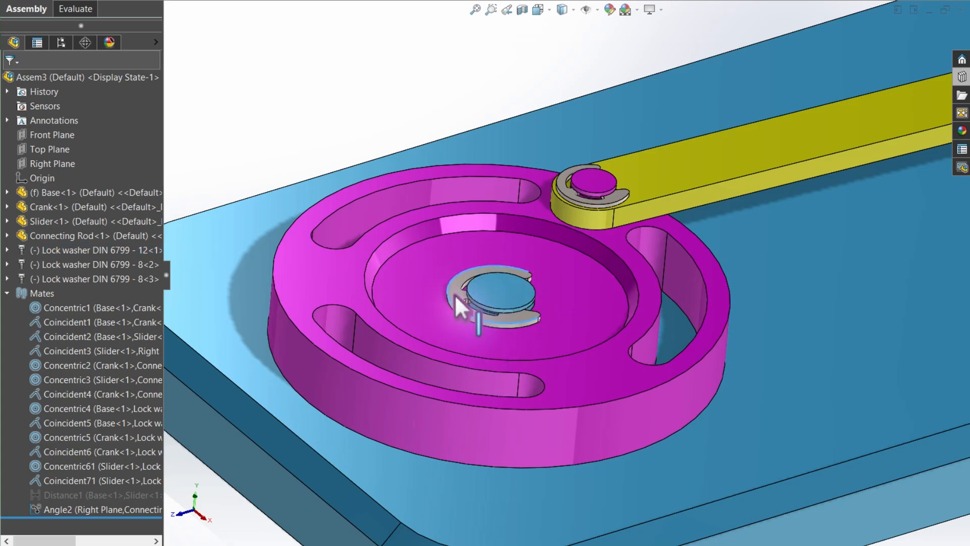
left_click_drag(542, 294, 520, 309)
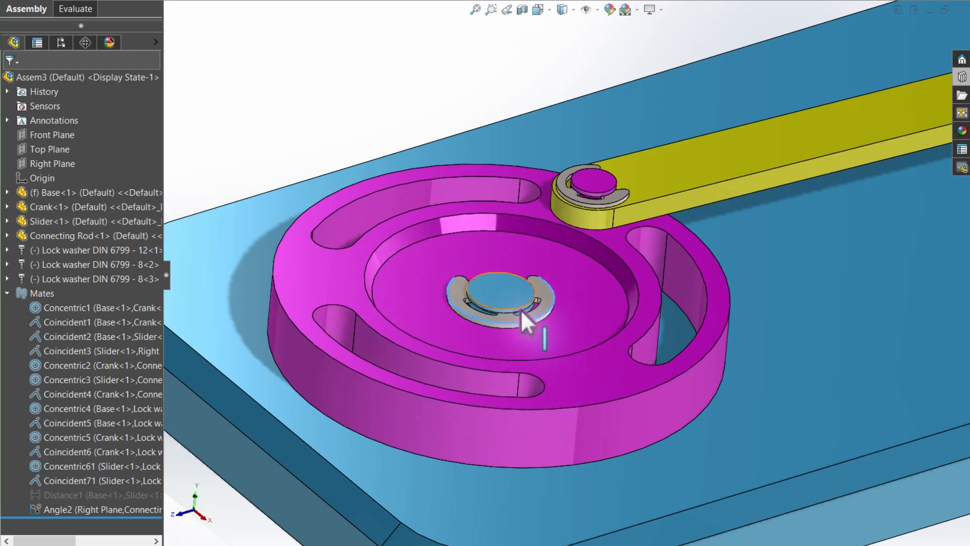
middle_click_drag(599, 308, 520, 309, "ctrl")
scroll(521, 309, "down", 6)
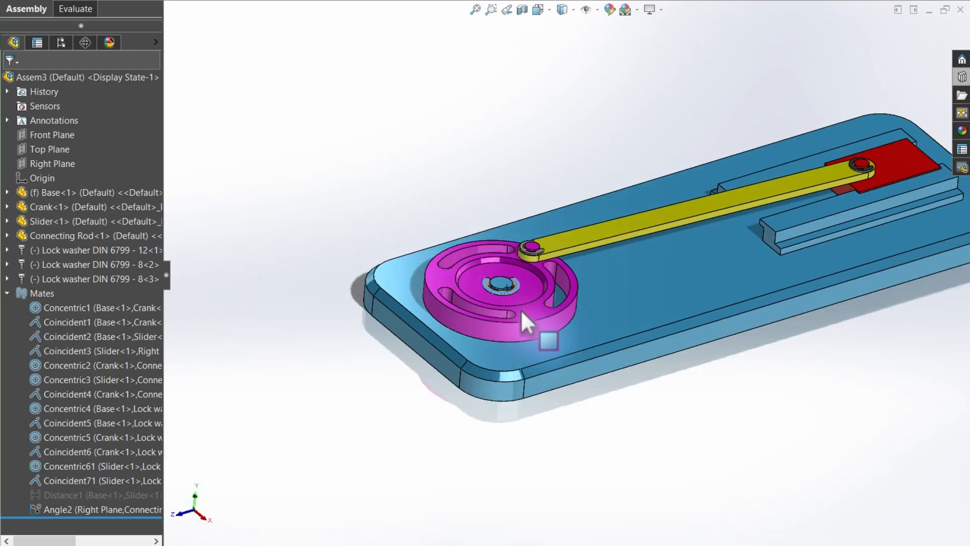
scroll(467, 337, "up", 2)
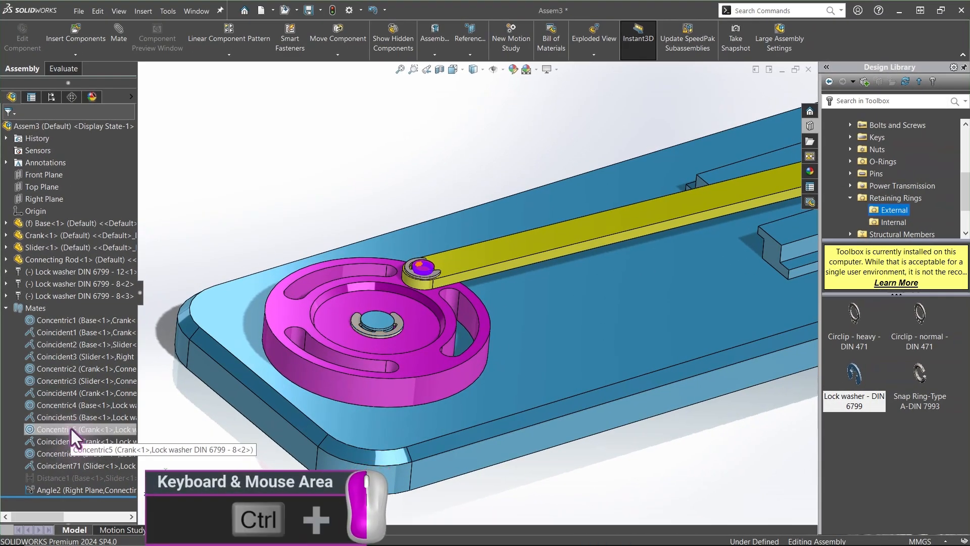
Lock rotation on the three concentric mates of the lock washers (Concentric4, Concentric5, Concentric61)
left_click(65, 407, "ctrl")
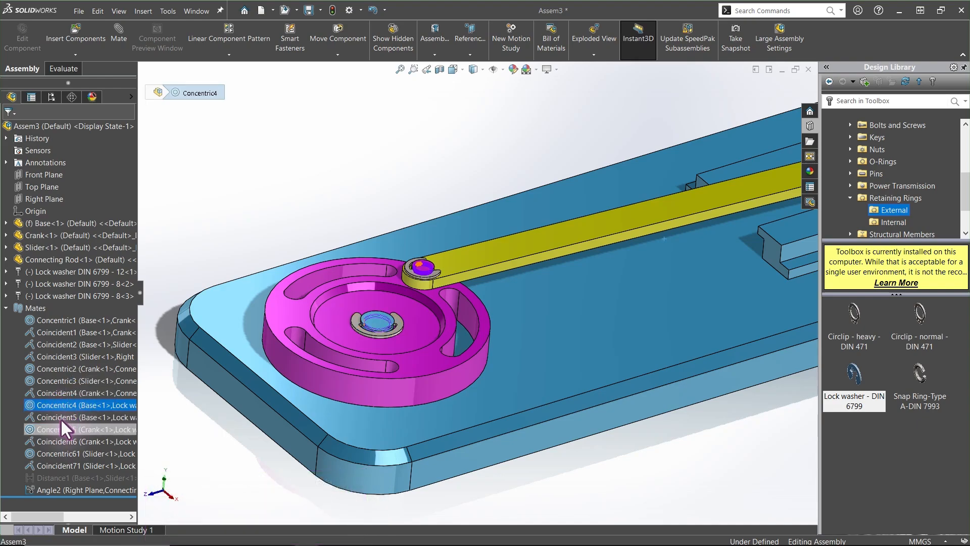
left_click(56, 429, "ctrl")
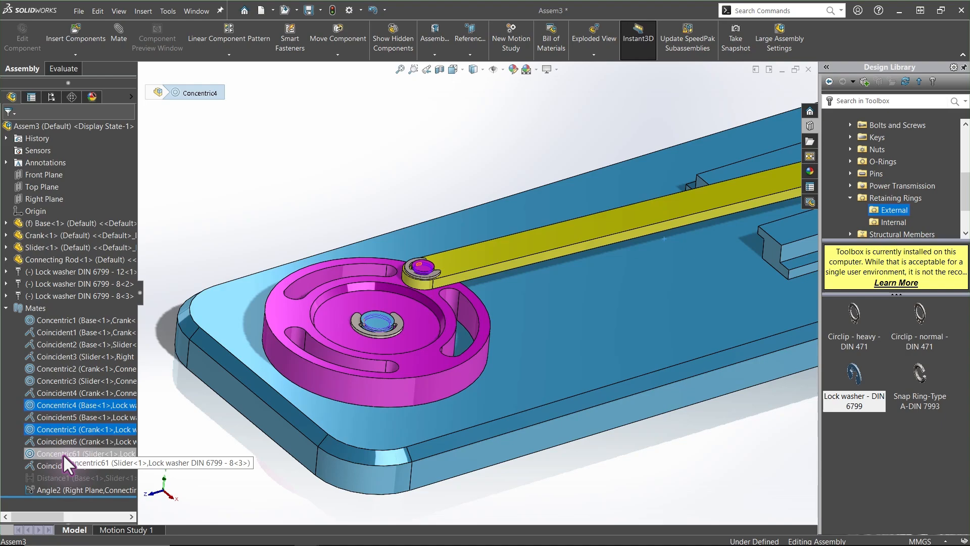
left_click(63, 454, "ctrl")
key("f")
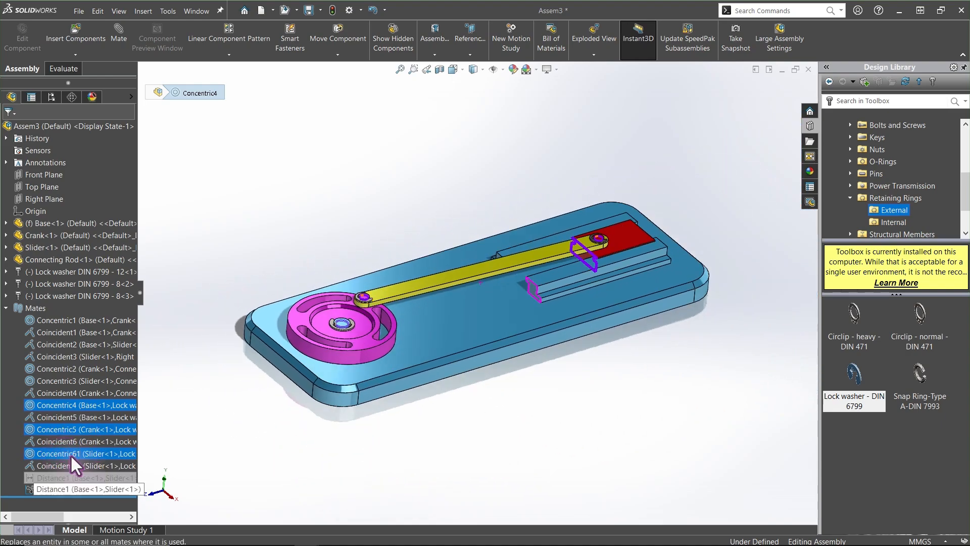
right_click(70, 454)
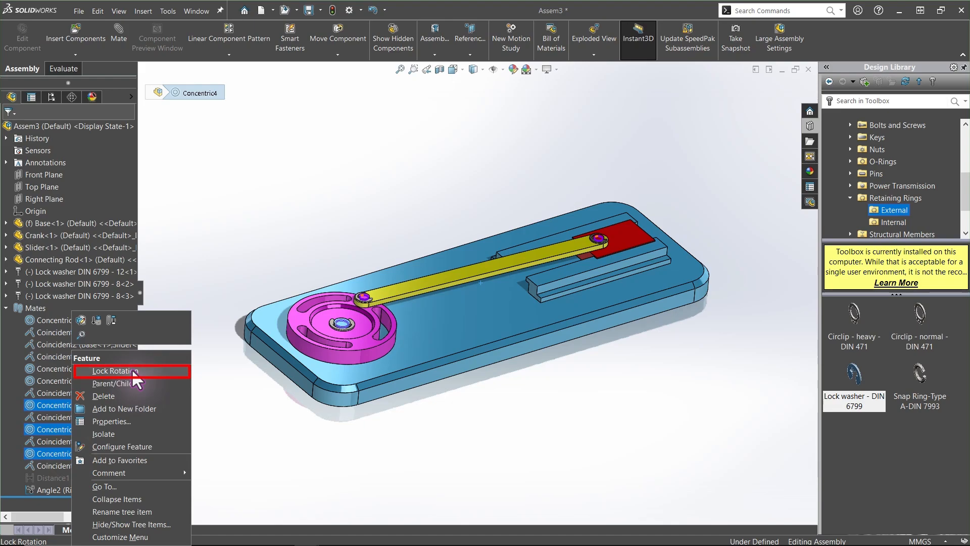
left_click(131, 370)
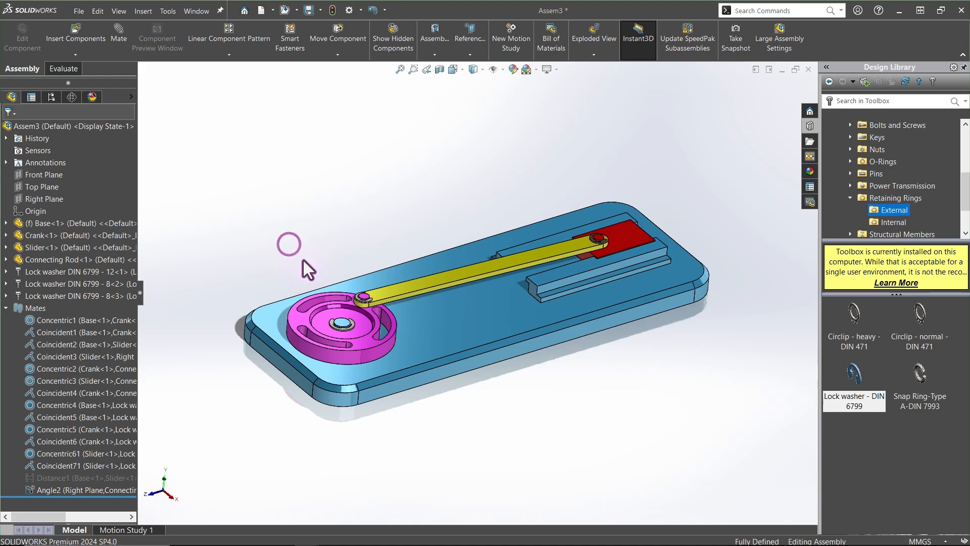
scroll(360, 323, "down", 5)
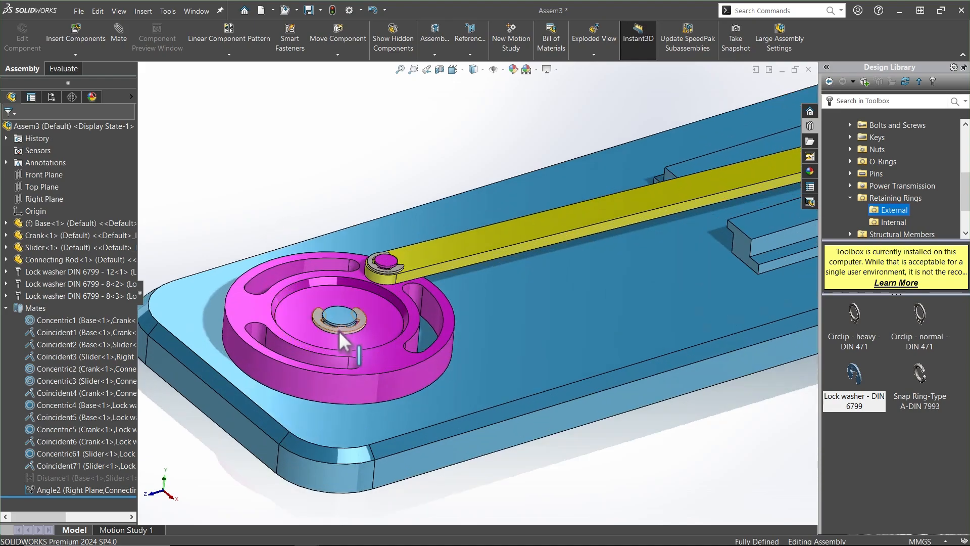
left_click(340, 329)
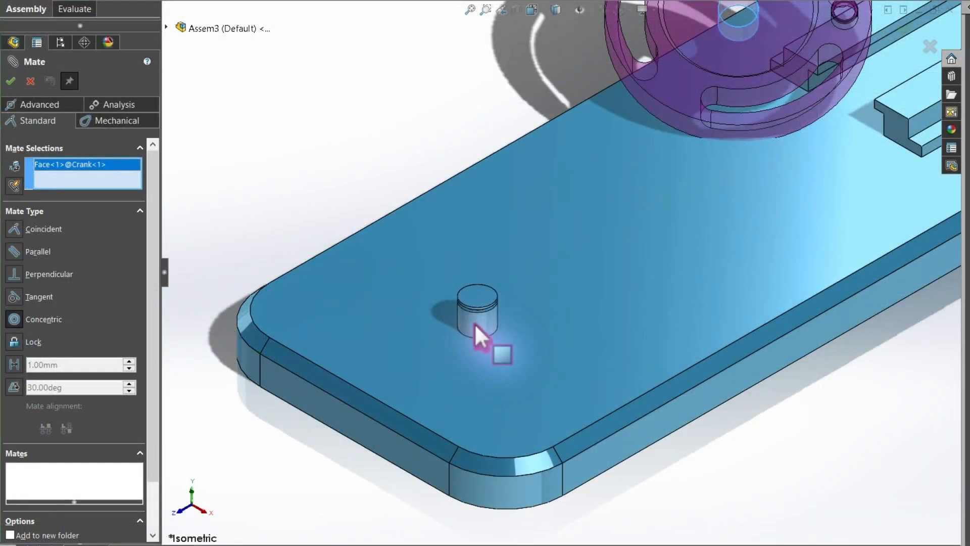
left_click(476, 322)
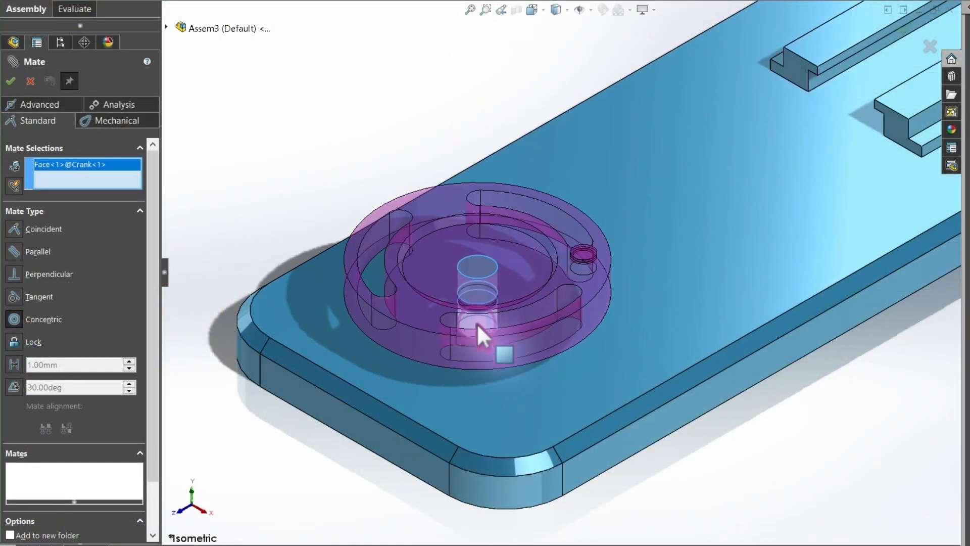
left_click(477, 322)
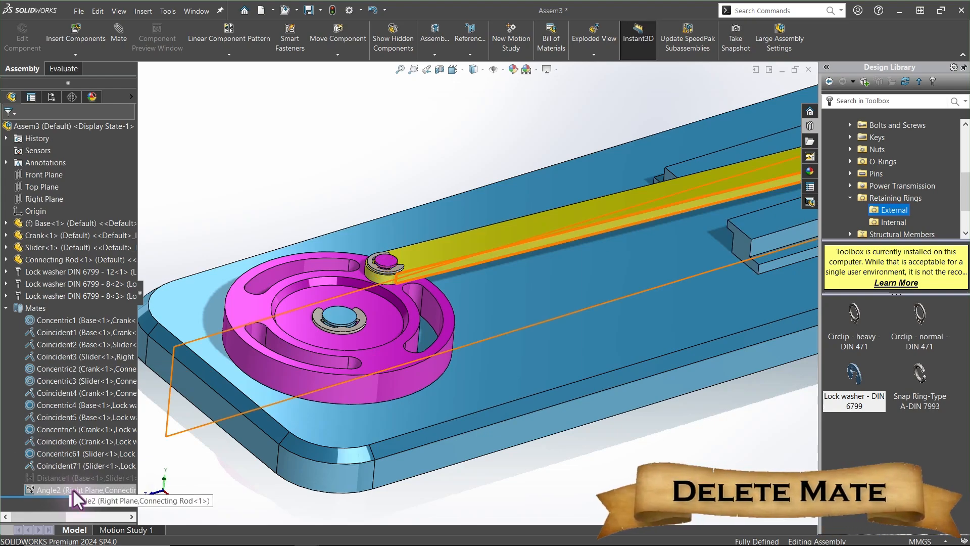
Delete the Angle2 mate between the Right Plane and the Connecting Rod
right_click(71, 489)
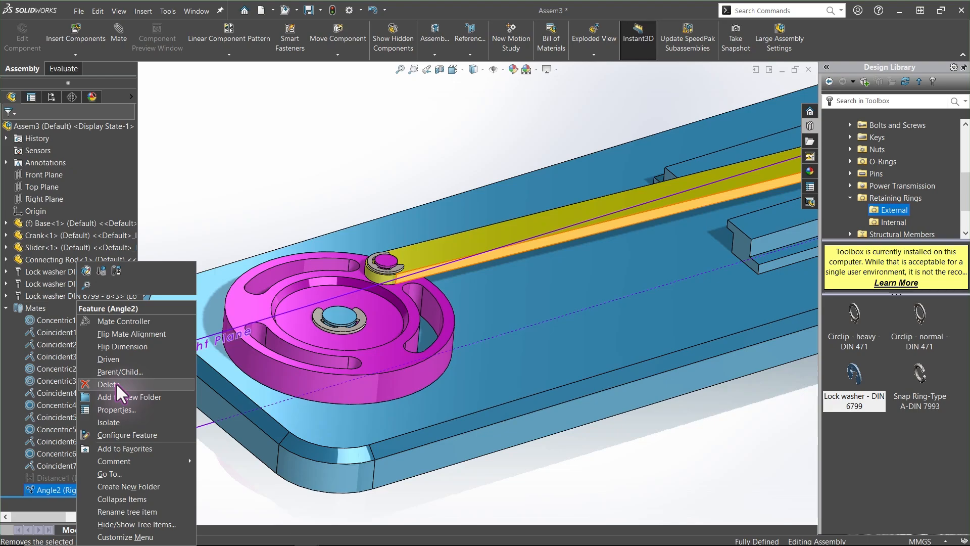
left_click(116, 383)
left_click(553, 183)
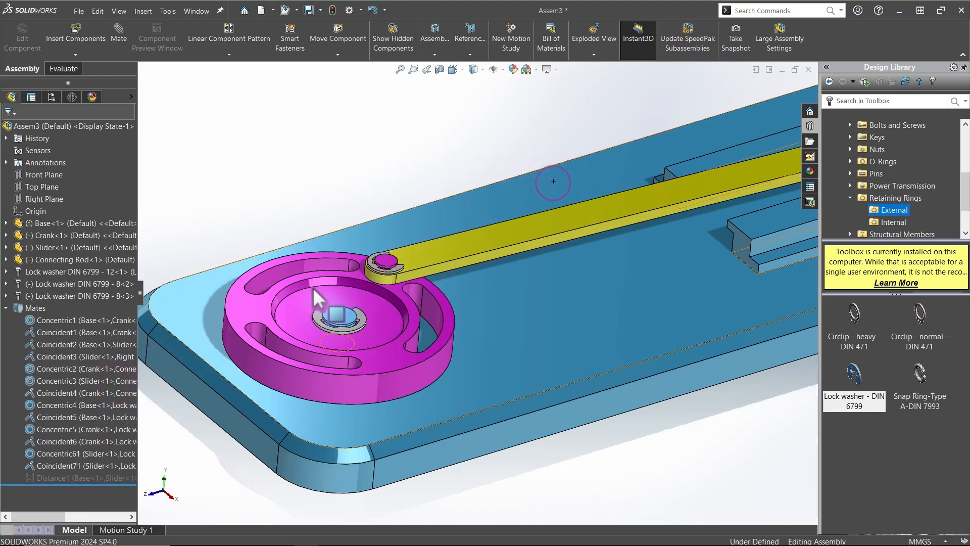
left_click(45, 477)
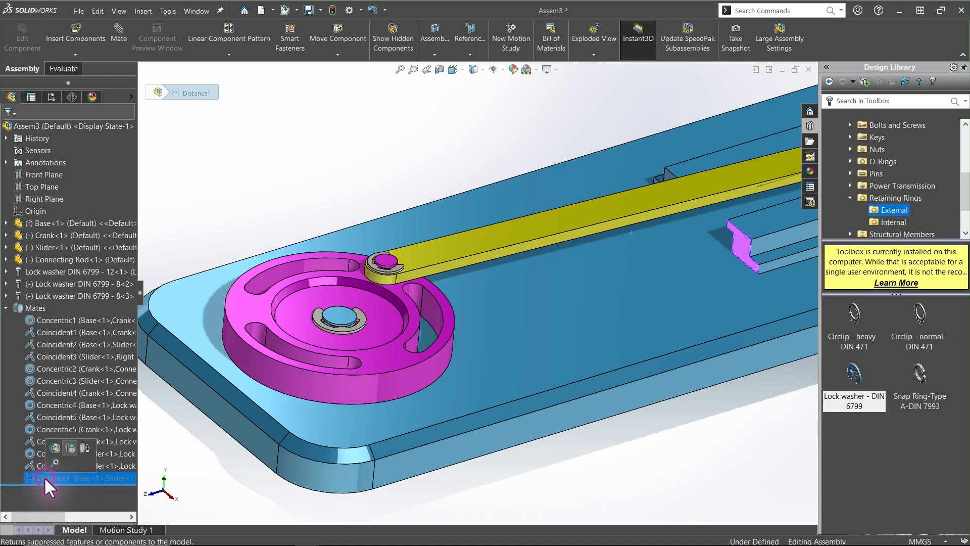
left_click_drag(460, 245, 429, 195)
key("f")
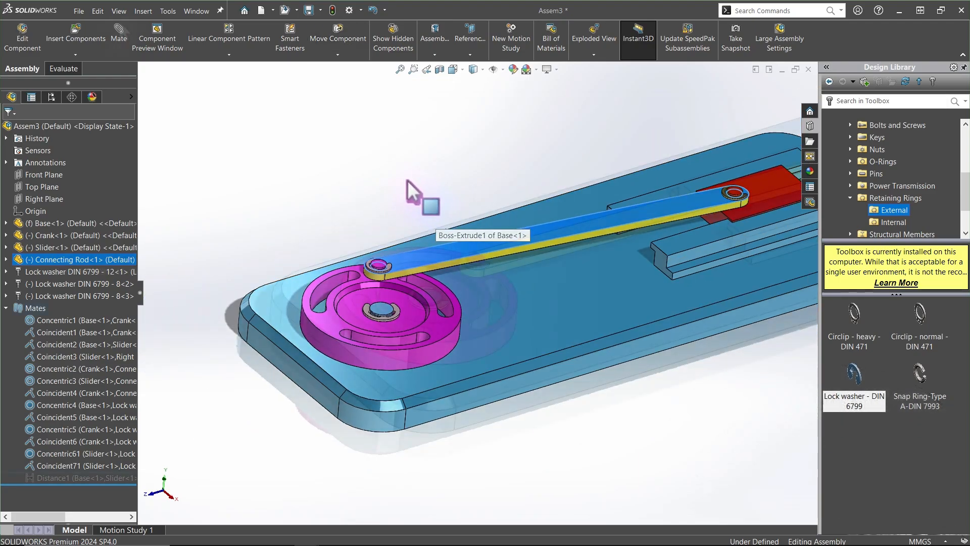
scroll(408, 180, "down", 3)
Try to add a 30 deg angle mate between the Base's top face and the Connecting Rod's face, then cancel it
left_click(119, 31)
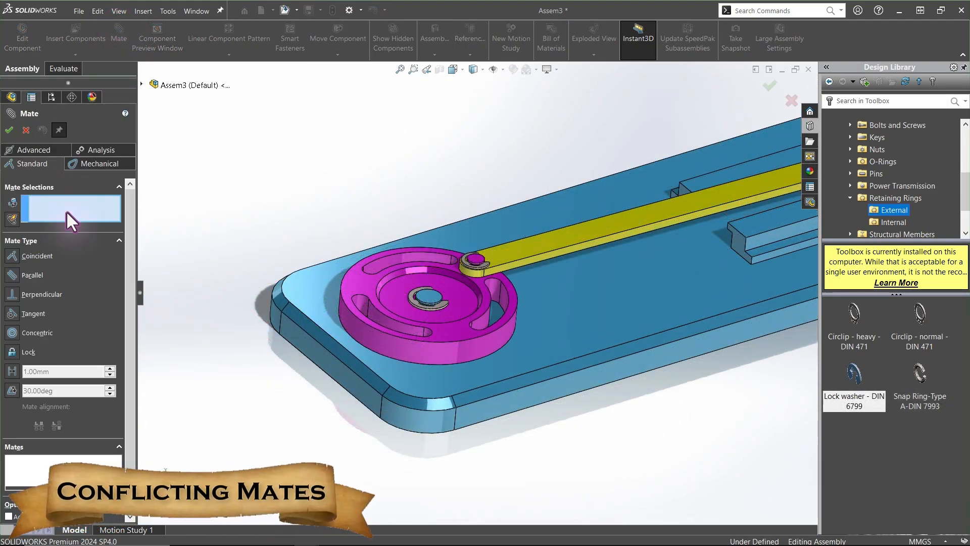
left_click(13, 390)
key("f")
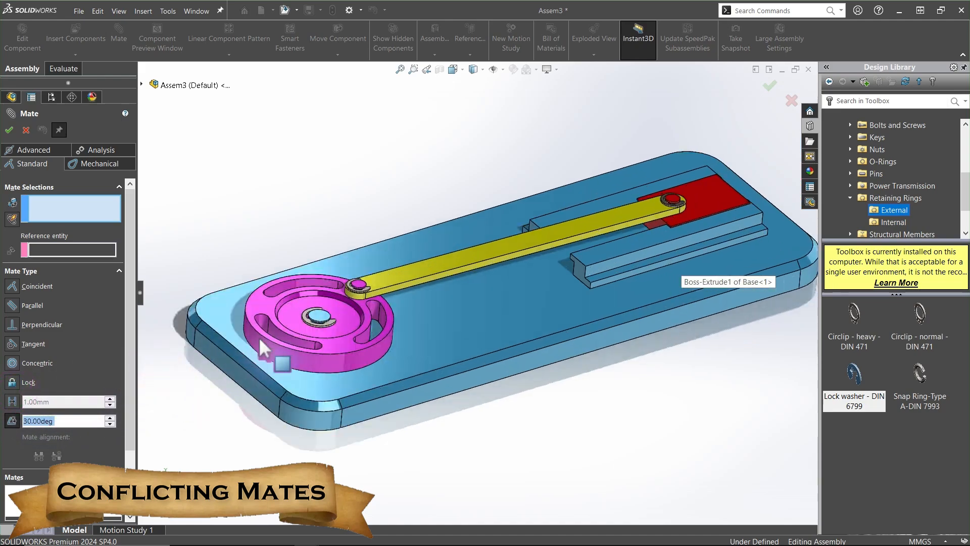
left_click(569, 269)
scroll(485, 257, "down", 2)
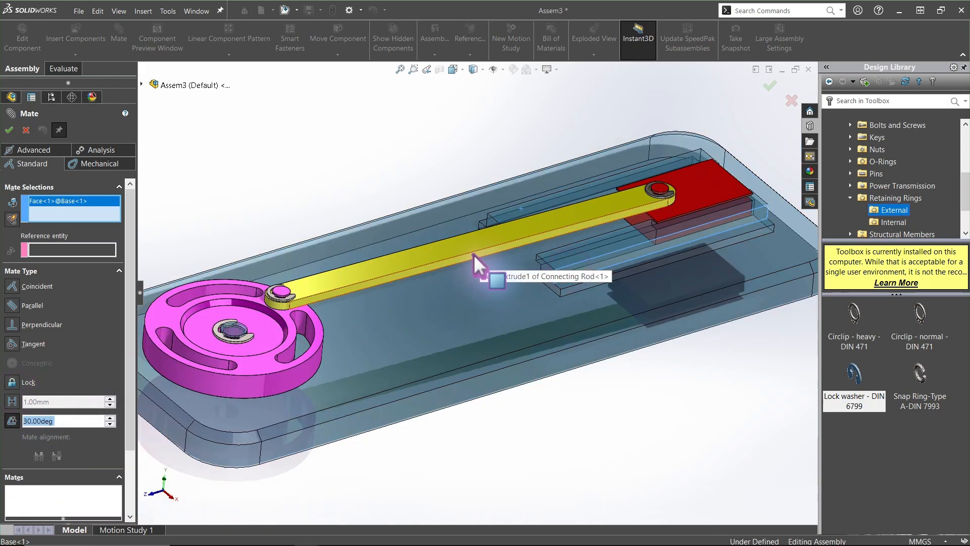
left_click(474, 254)
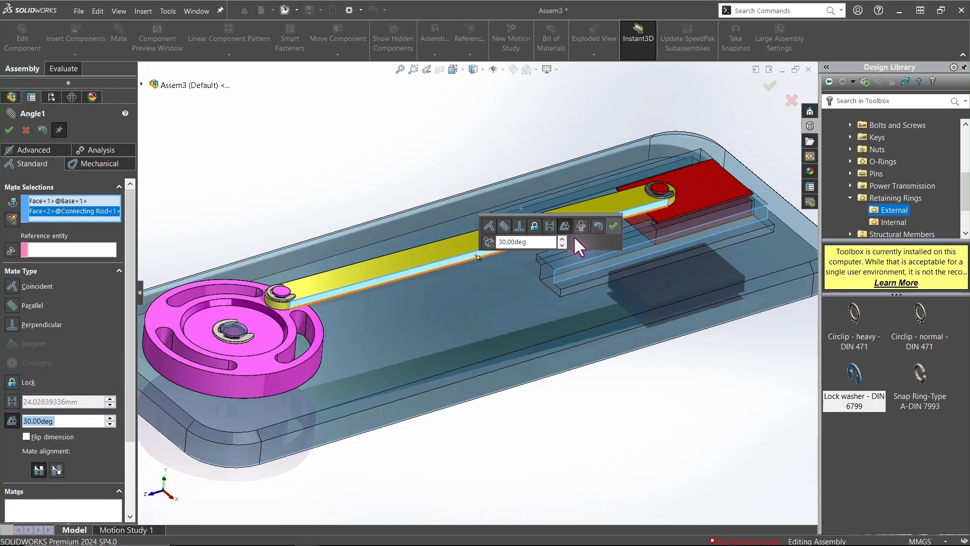
left_click(612, 227)
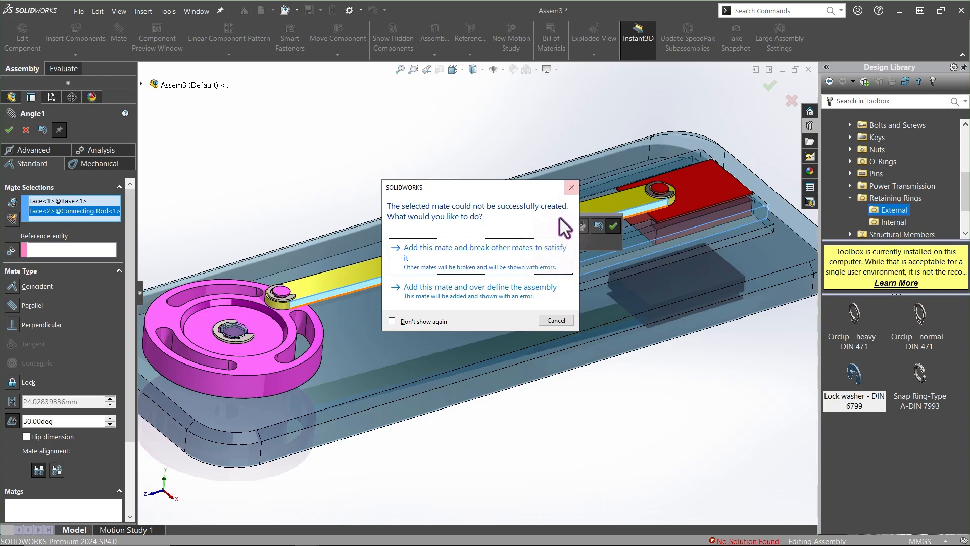
left_click(571, 187)
left_click(26, 130)
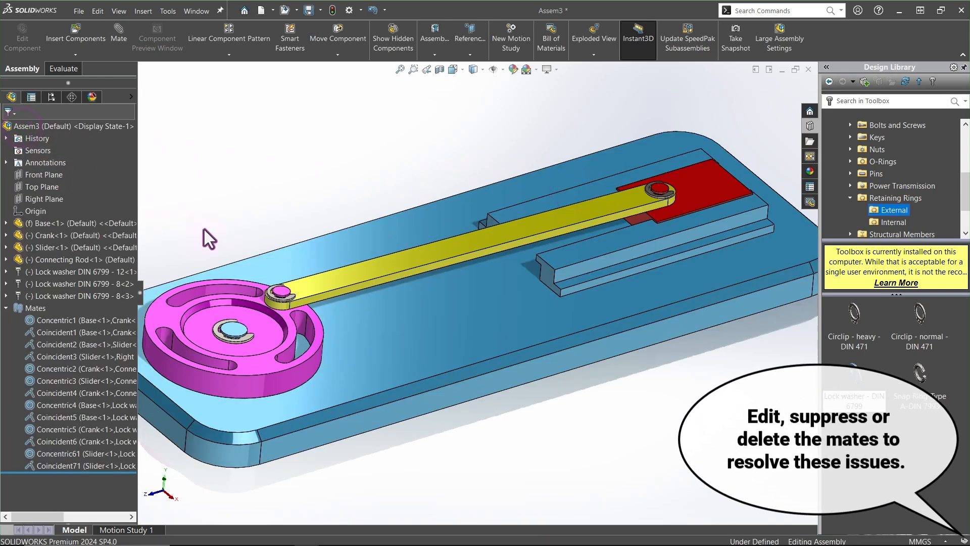
left_click(76, 467)
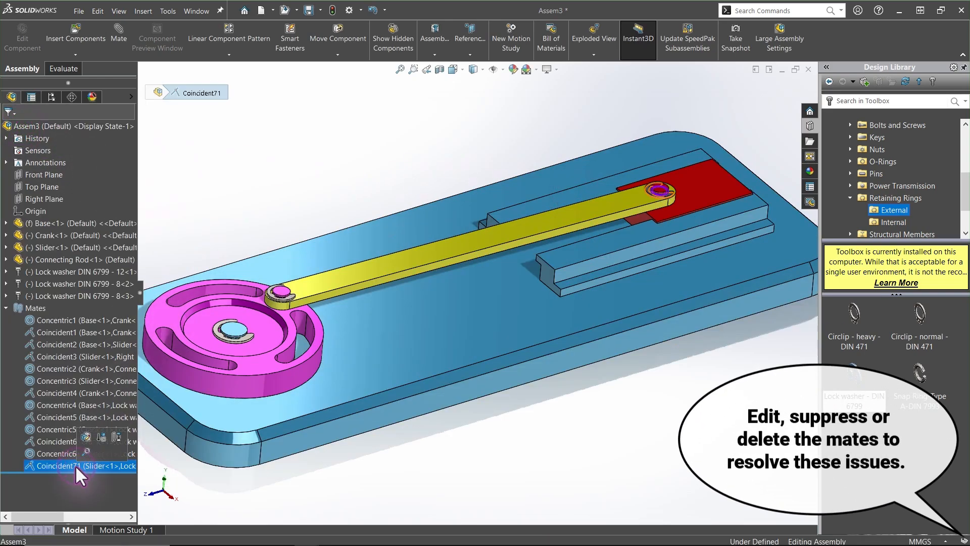
right_click(74, 463)
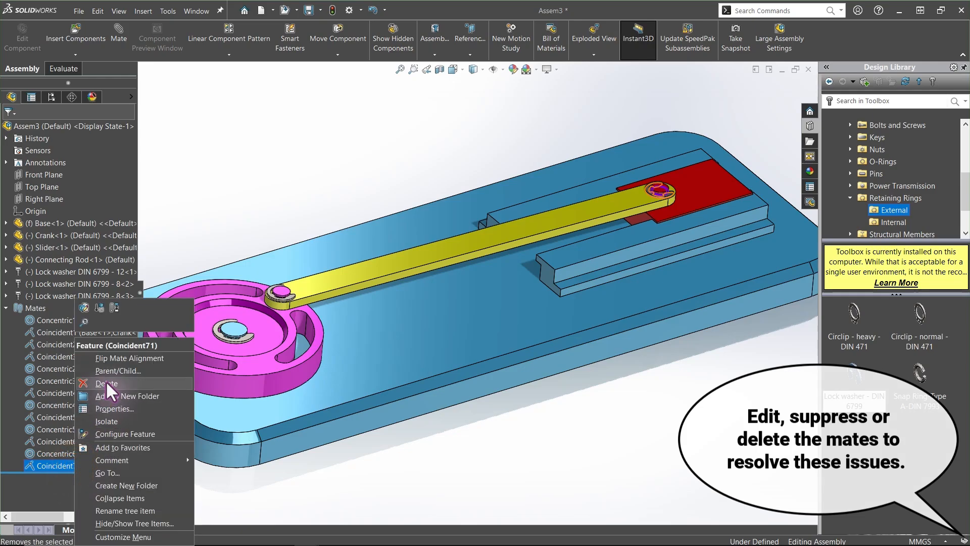
left_click(375, 463)
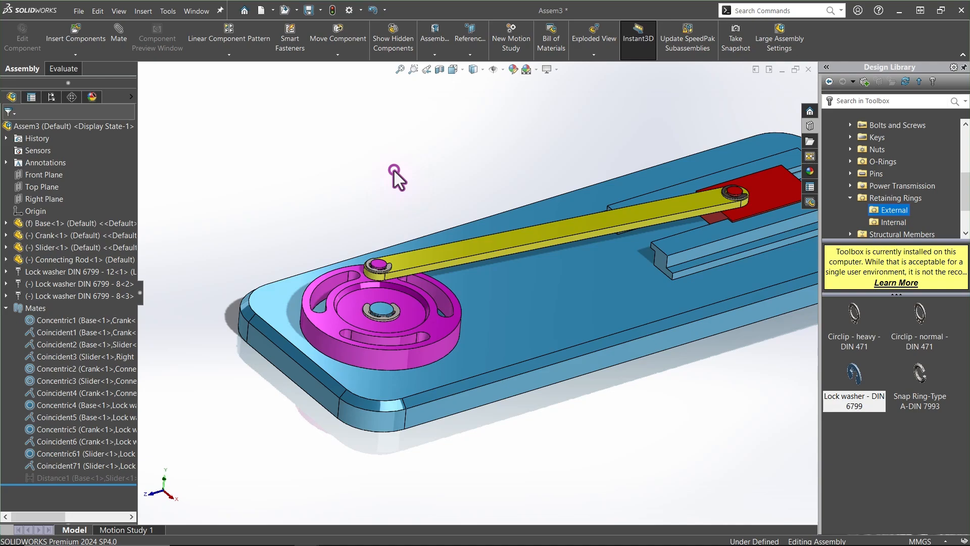
left_click(394, 170)
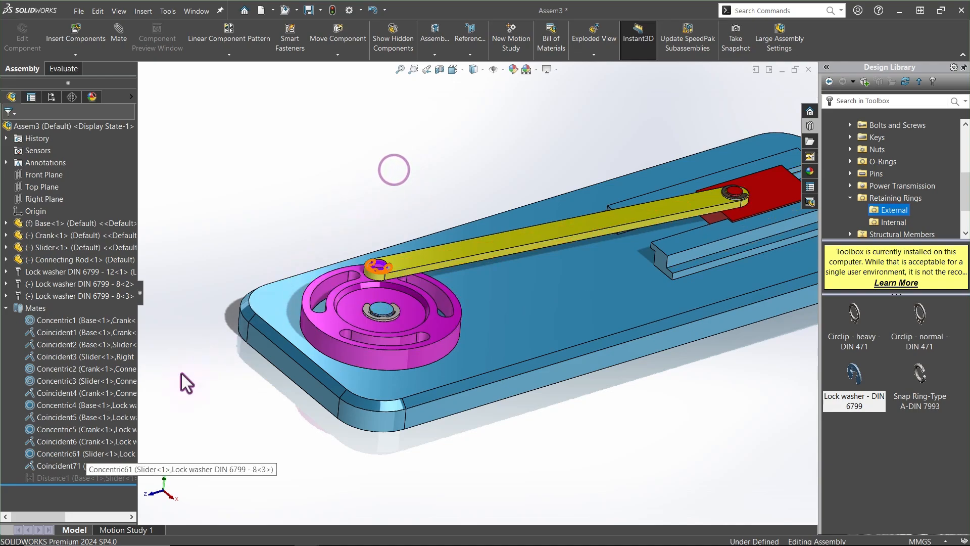
Review the Concentric71 and Coincident6 mates in the slider-crank's mates folder
left_click(73, 474)
left_click(101, 444)
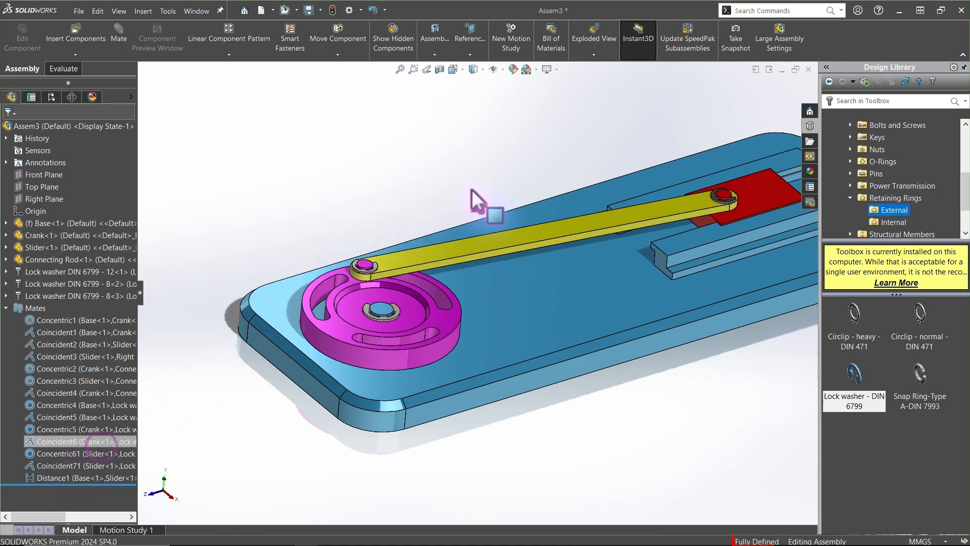
key("ctrl+7")
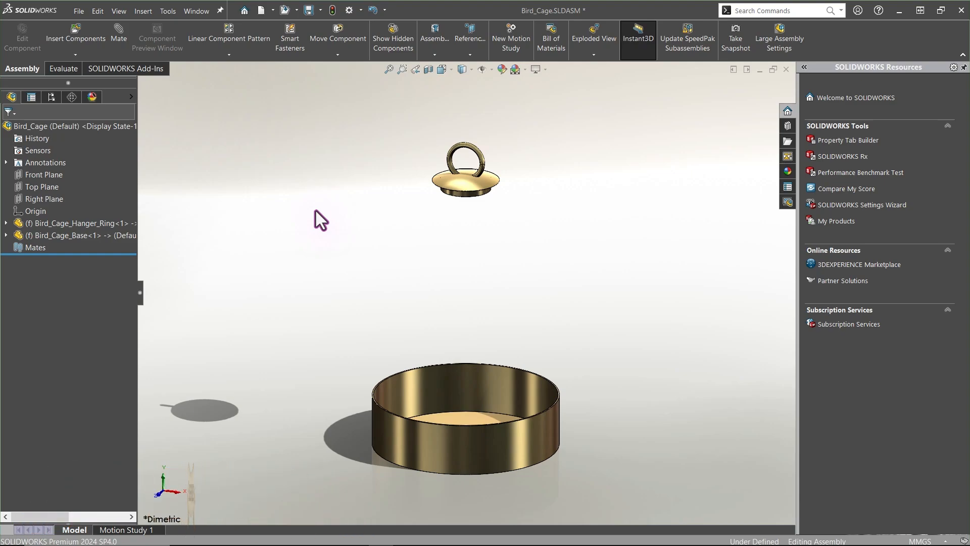
Insert the Bird_Cage_And_Door subassembly into the Bird_Cage assembly and expand it in the tree
left_click(58, 47)
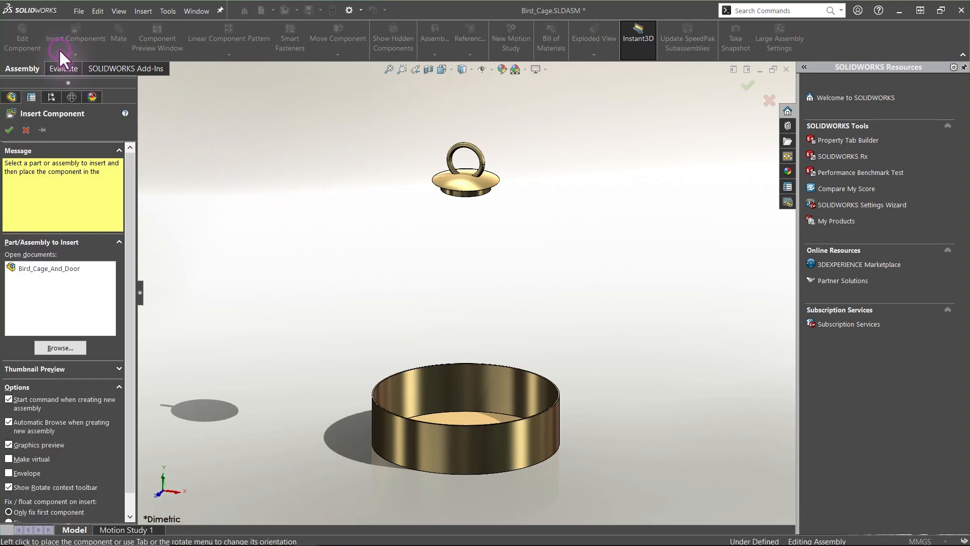
left_click(45, 266)
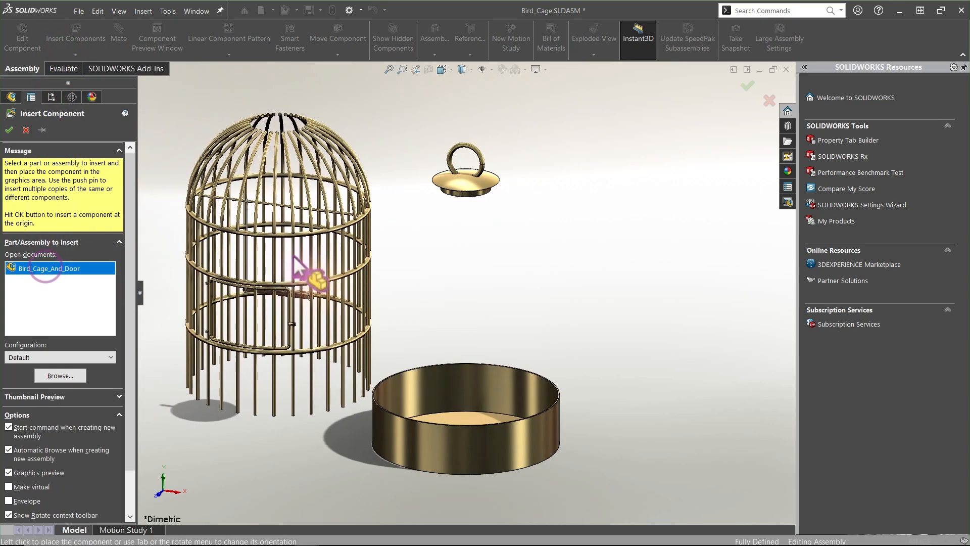
left_click(310, 267)
left_click(6, 247)
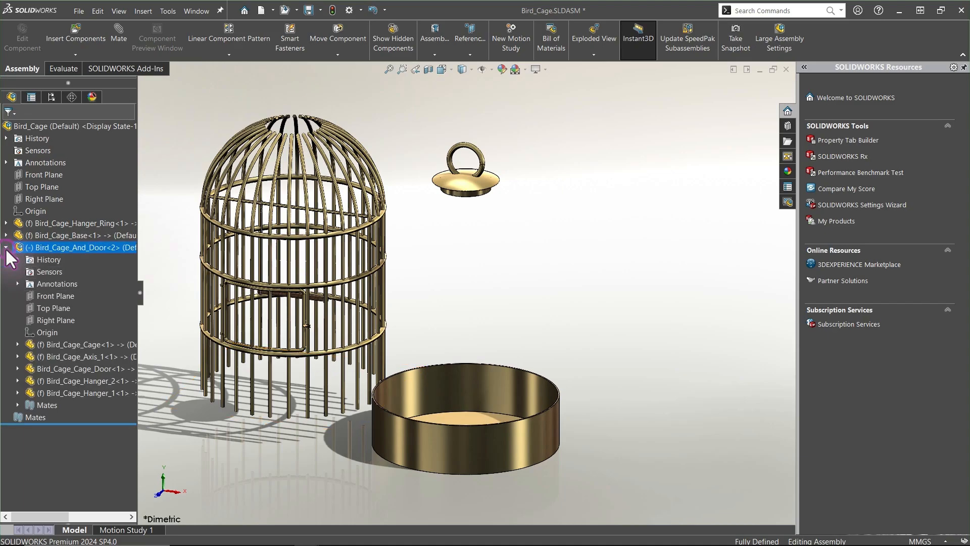
Mate the subassembly's Right Plane and Top Plane coincident with the assembly's Right Plane and Top Plane
left_click(117, 35)
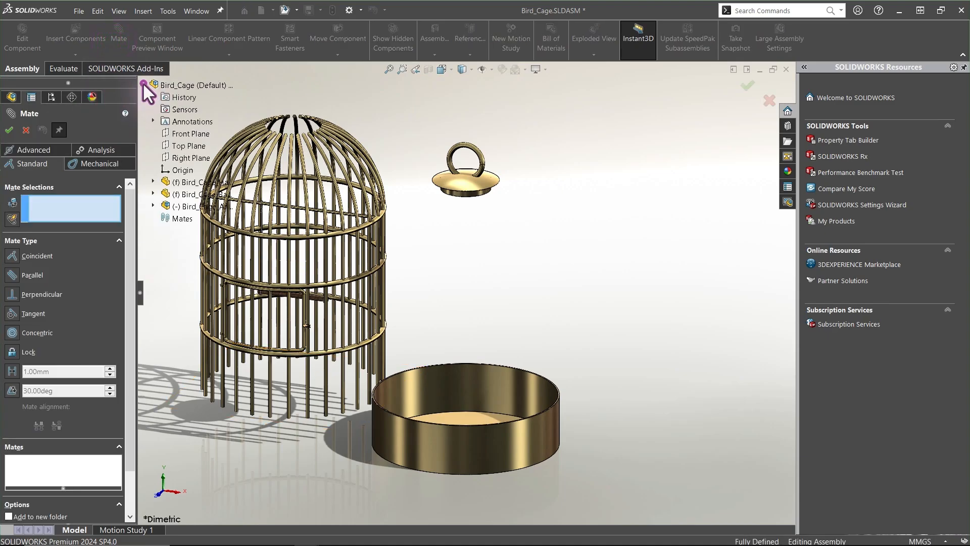
left_click(190, 157)
left_click(153, 205)
left_click(186, 279)
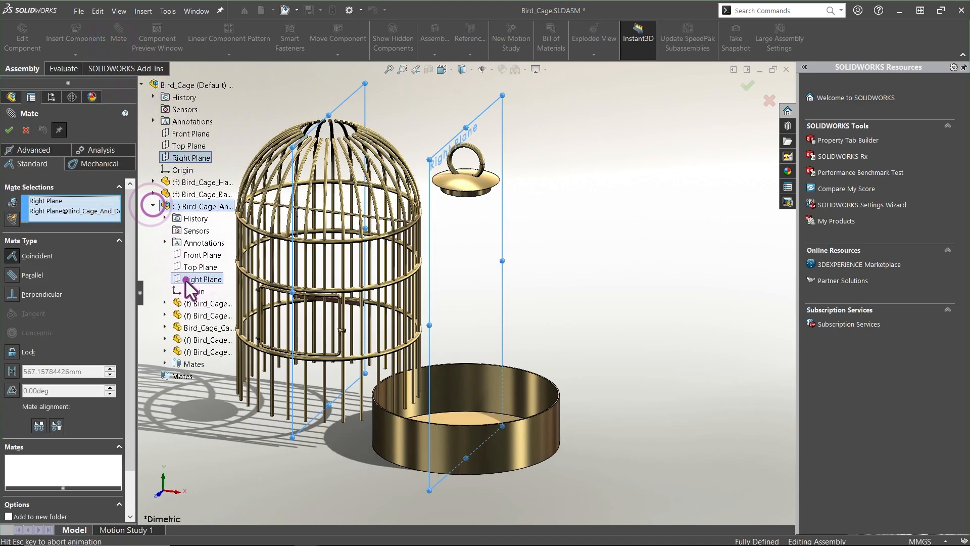
left_click(171, 263)
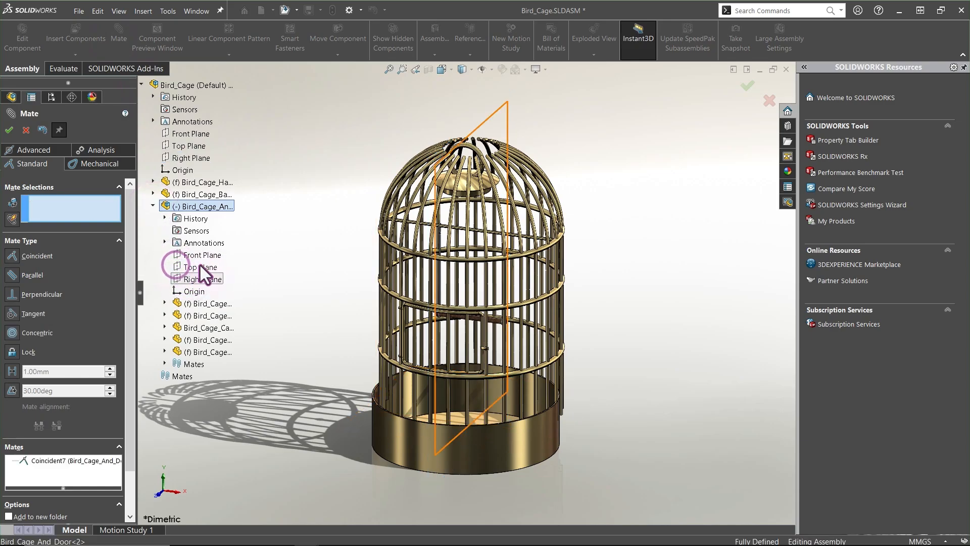
left_click(199, 267)
left_click(188, 145)
Mate the assembly's Front Plane coincident with the subassembly's Front Plane and close the Mate command
left_click(170, 132)
left_click(172, 134)
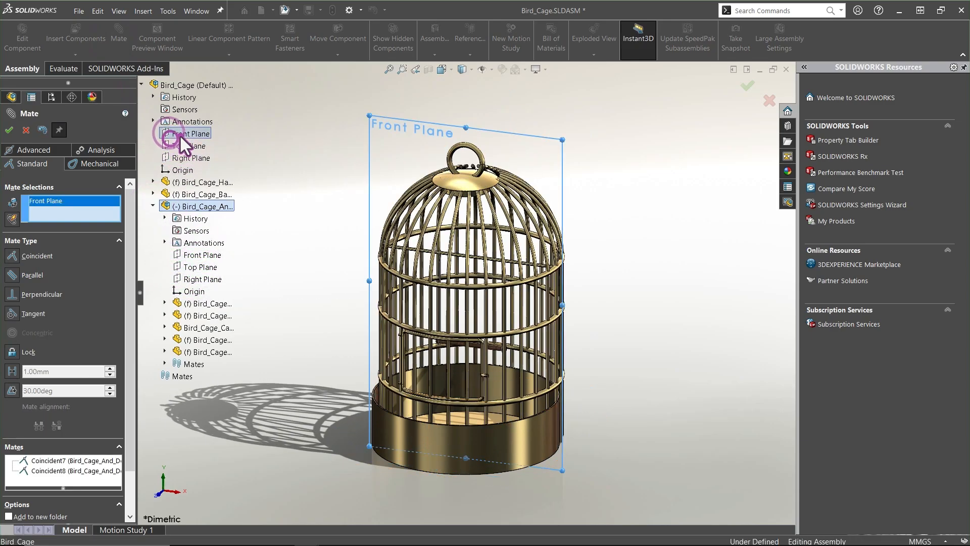
left_click(202, 254)
left_click(187, 235)
left_click(9, 130)
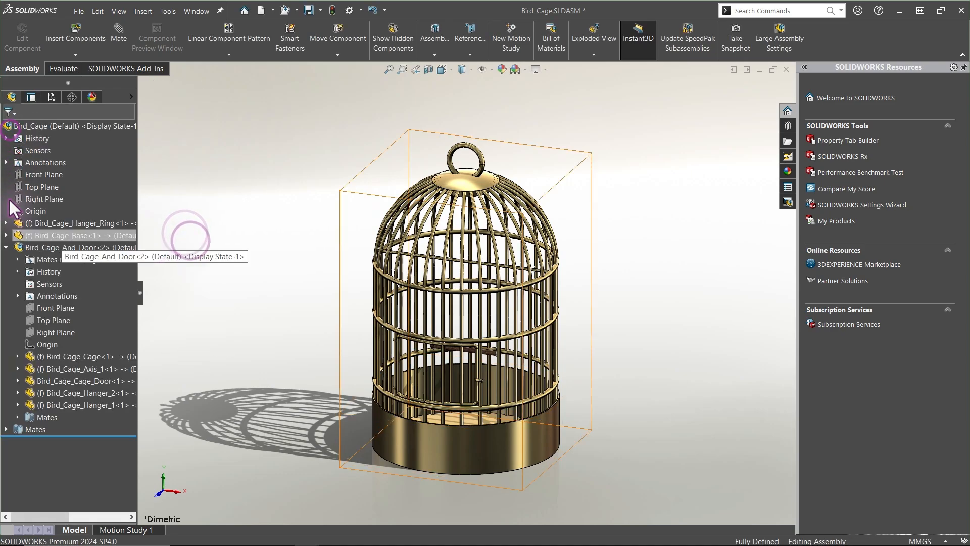
Try to swing the cage door open by dragging it while the subassembly is rigid
left_click(6, 247)
left_click(205, 316)
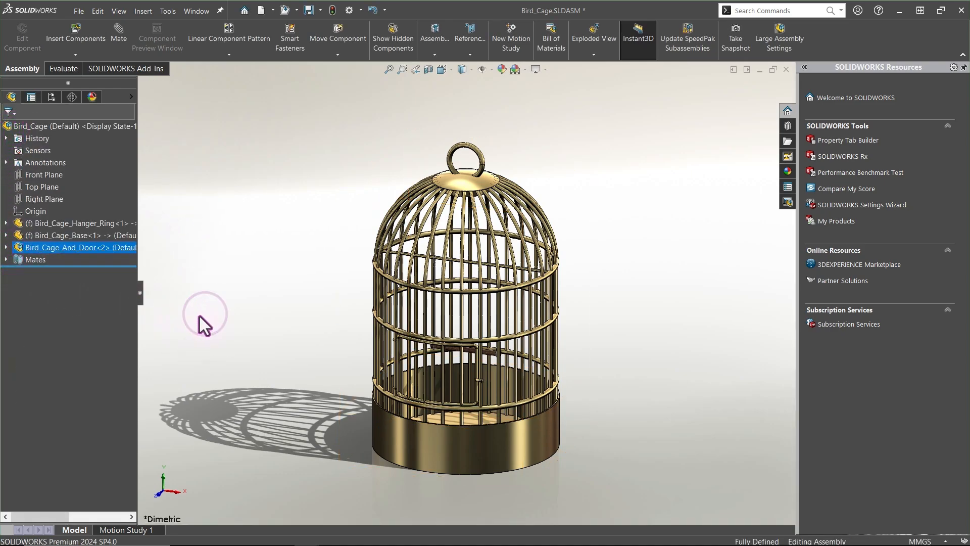
left_click_drag(479, 380, 478, 392)
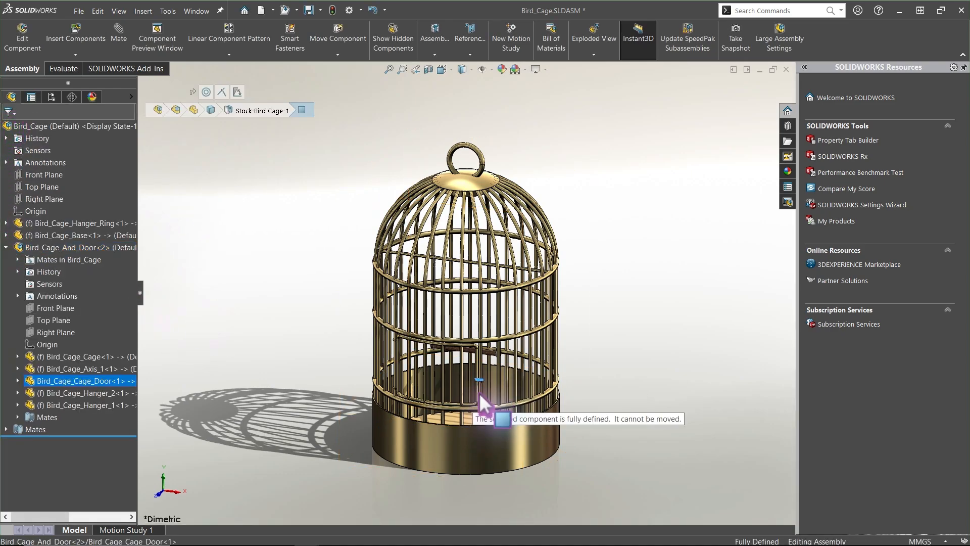
left_click(323, 342)
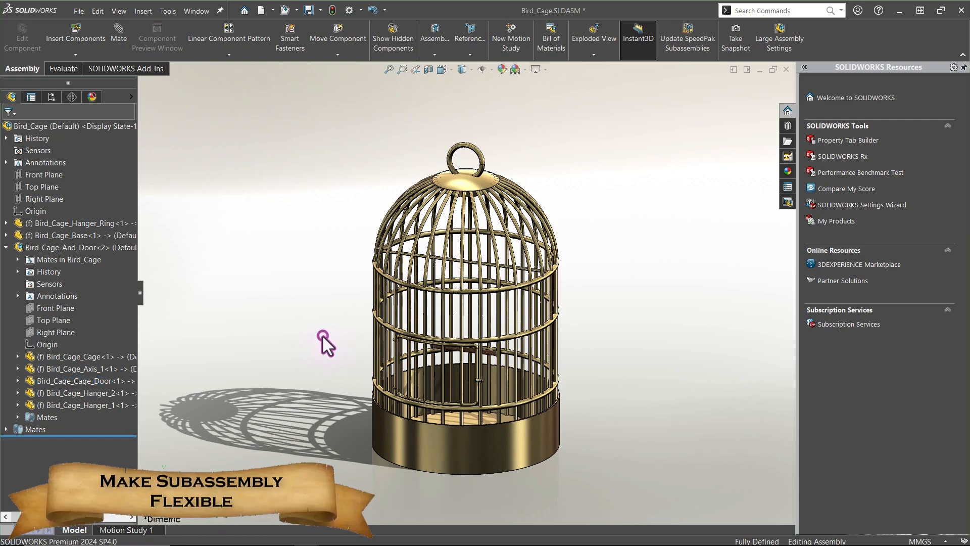
Make the Bird_Cage_And_Door subassembly flexible and drag the cage door open
left_click(112, 248)
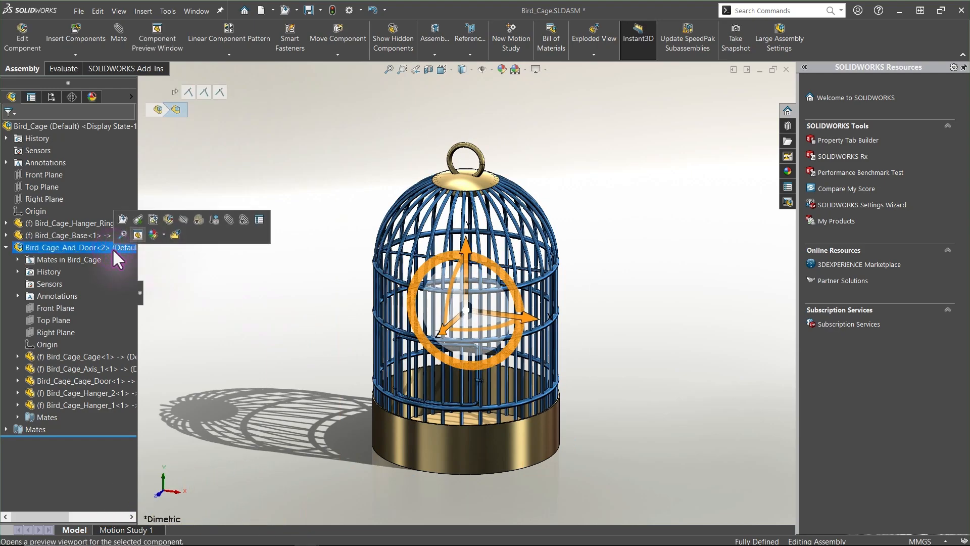
left_click(181, 233)
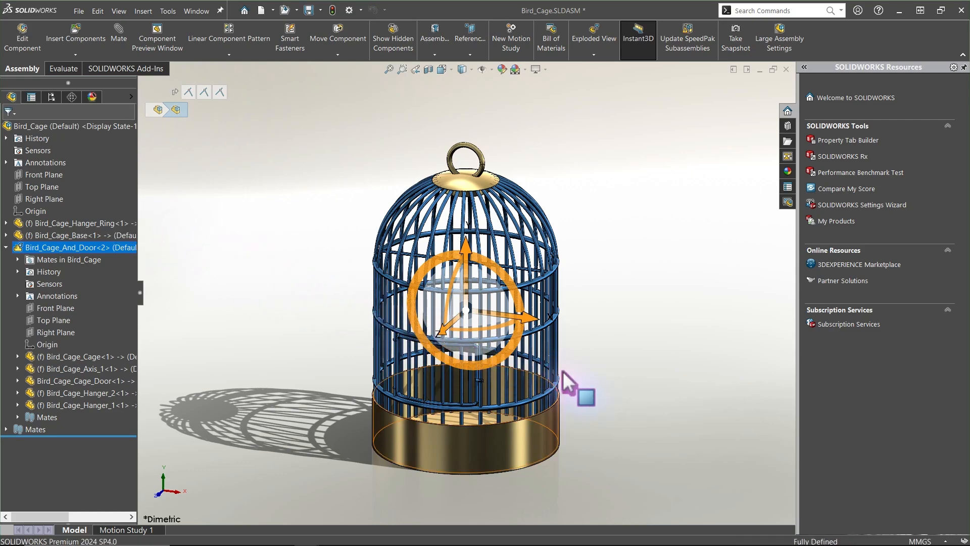
left_click(612, 397)
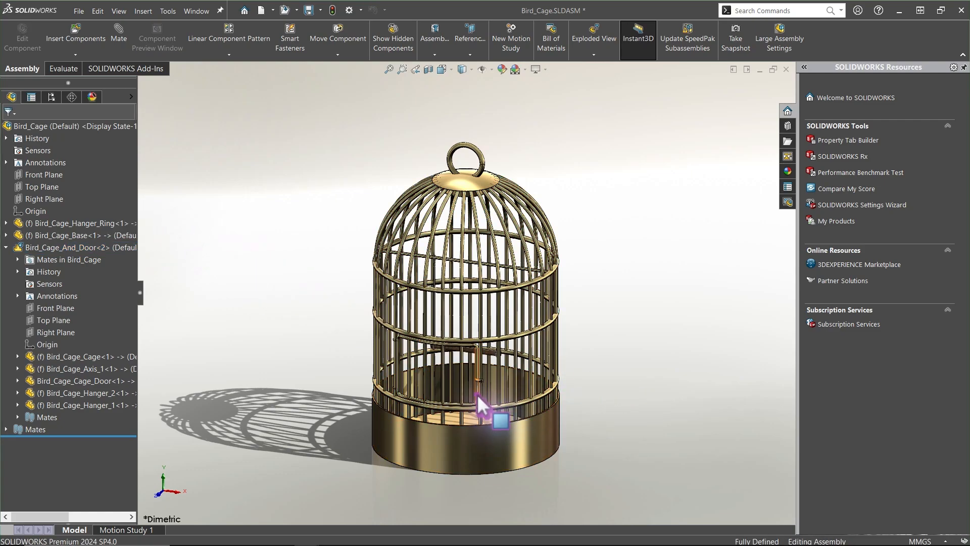
left_click_drag(437, 413, 332, 380)
left_click(332, 381)
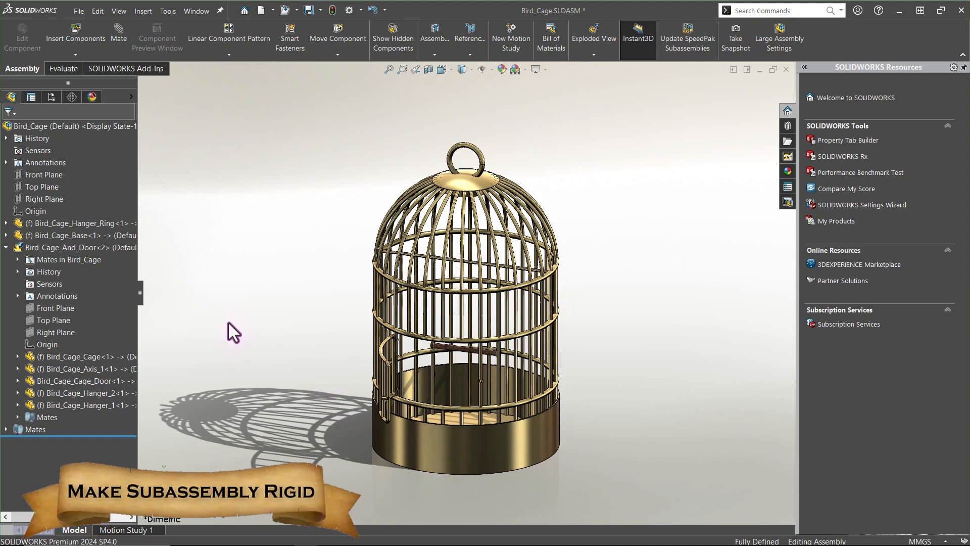
Make the Bird_Cage_And_Door subassembly rigid again
left_click(102, 248)
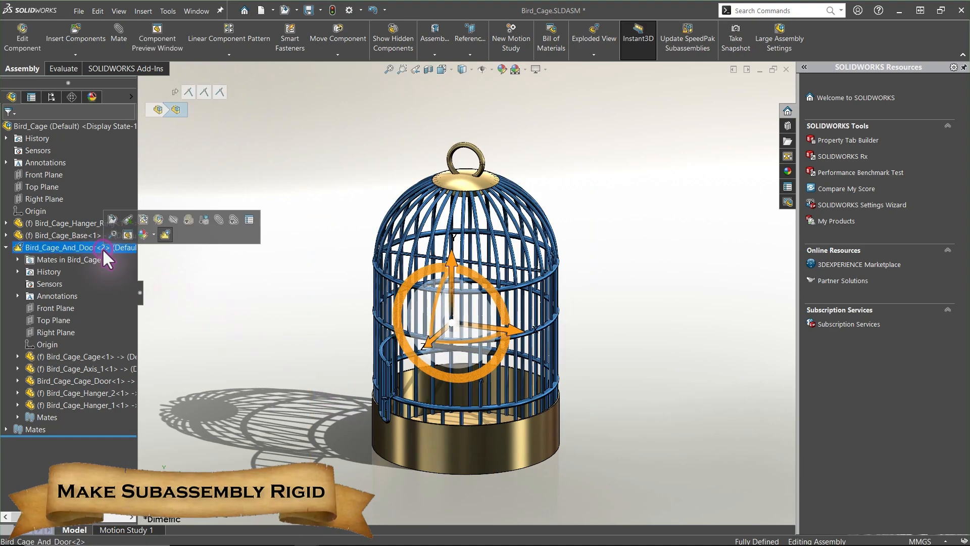
left_click(164, 233)
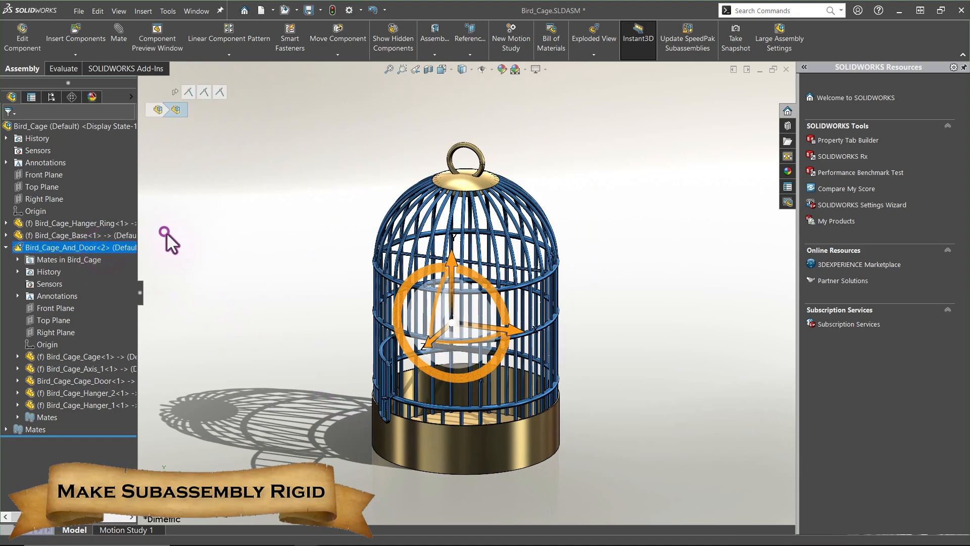
left_click(213, 259)
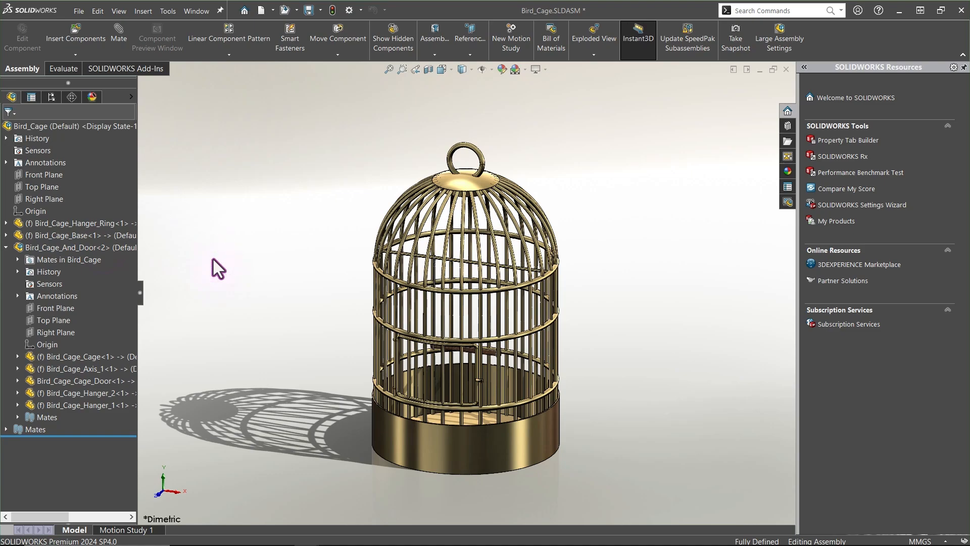
Collapse the subassembly in the tree and save the Bird_Cage assembly
left_click(7, 247)
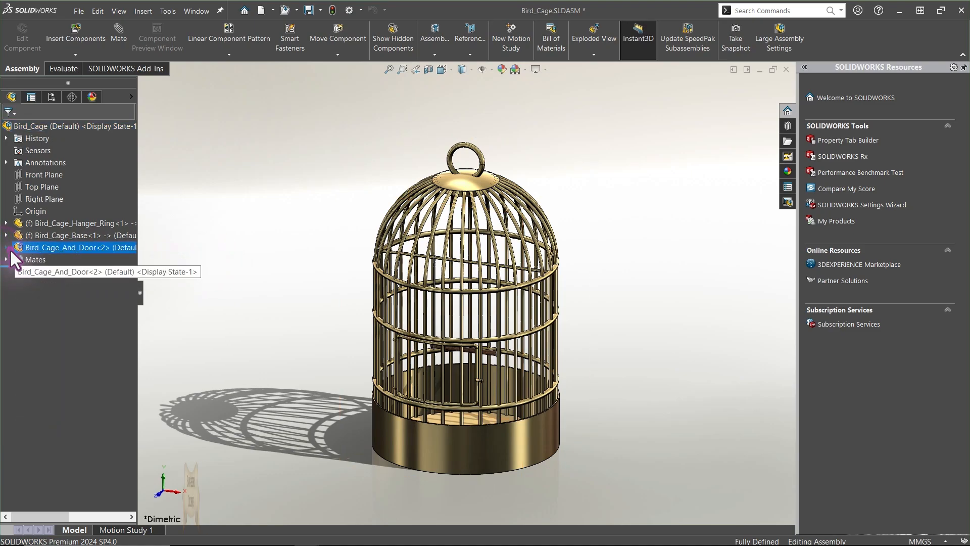
left_click(224, 201)
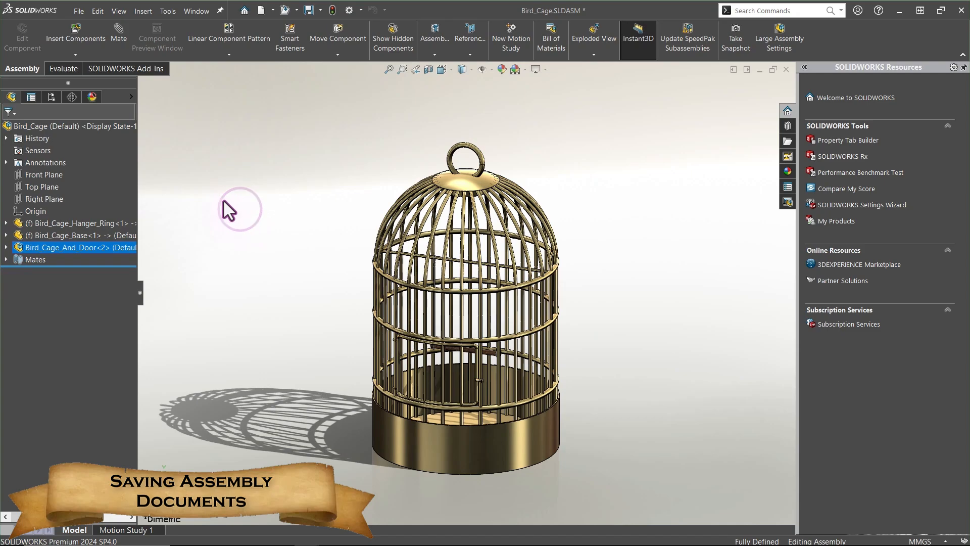
left_click(76, 11)
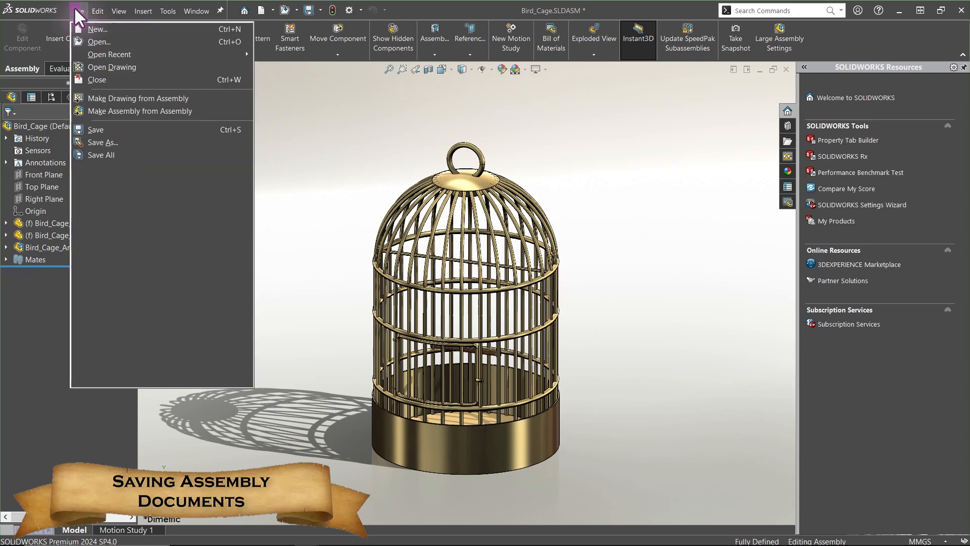
left_click(90, 126)
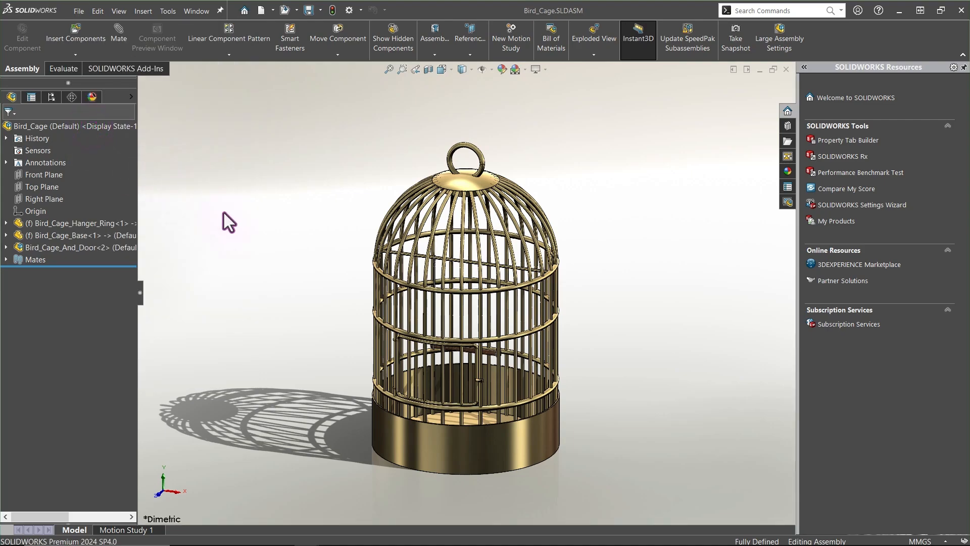
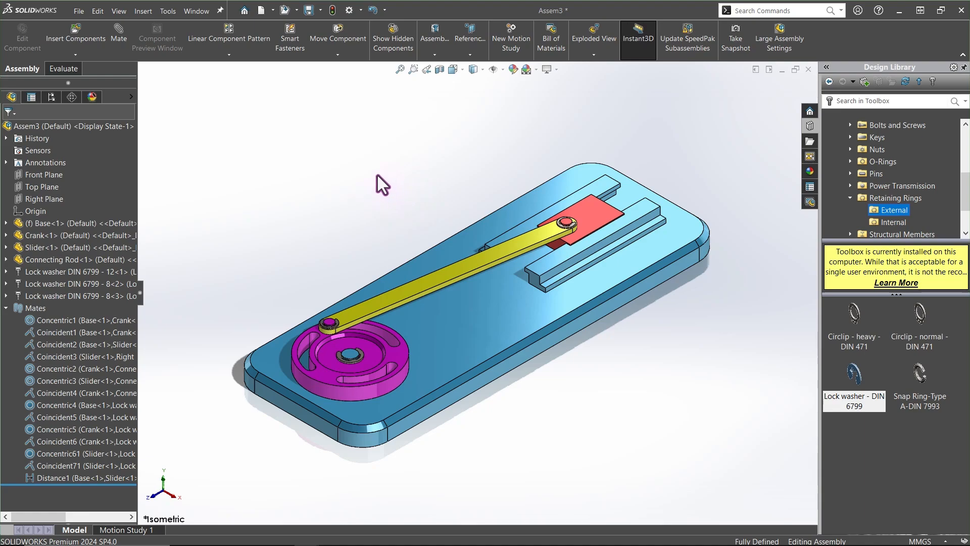
Measure the angle between the base's slot face and the connecting rod's side face
left_click(75, 67)
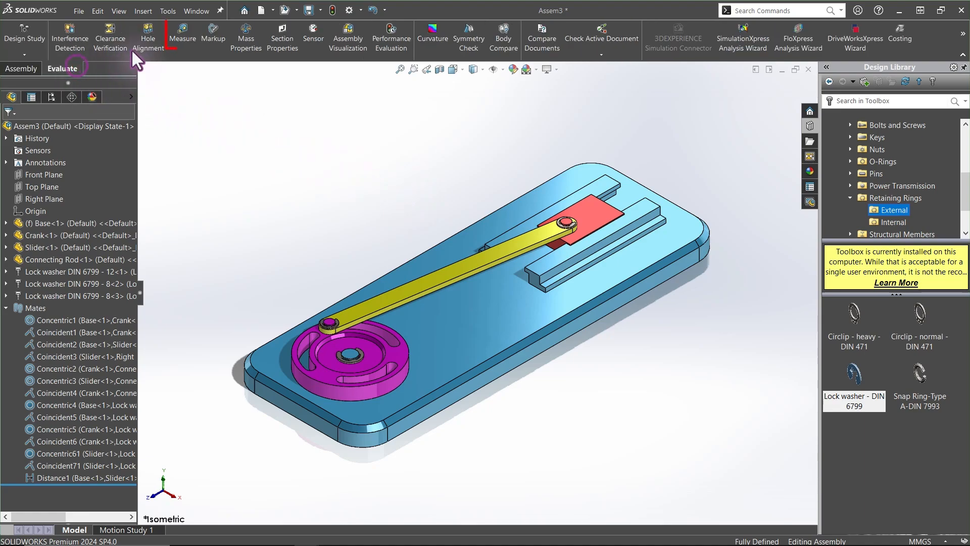
left_click(172, 33)
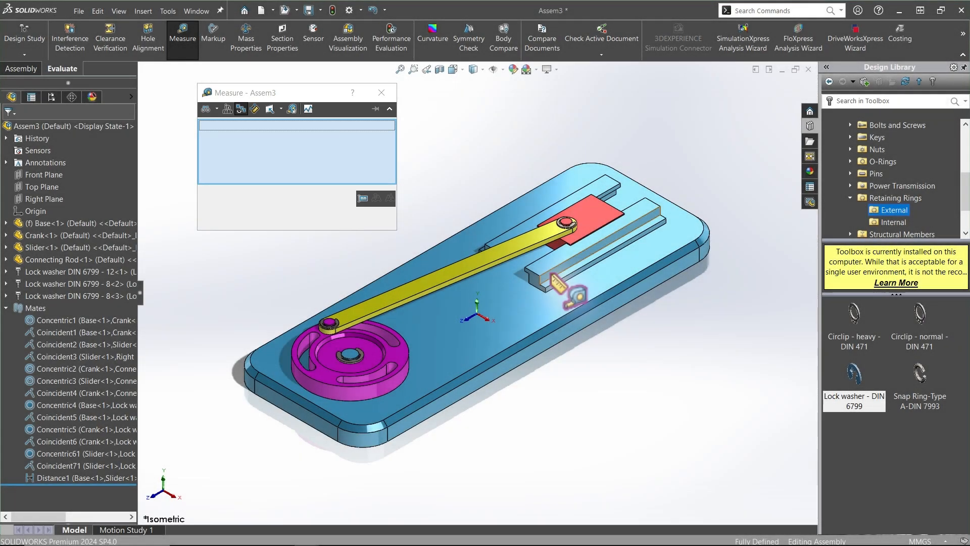
left_click(552, 276)
scroll(453, 265, "down", 5)
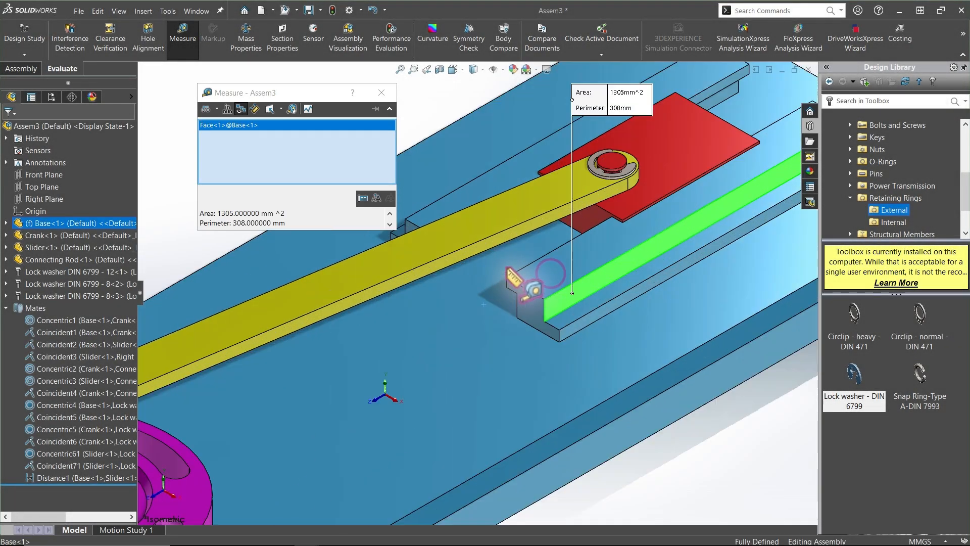
left_click(451, 260)
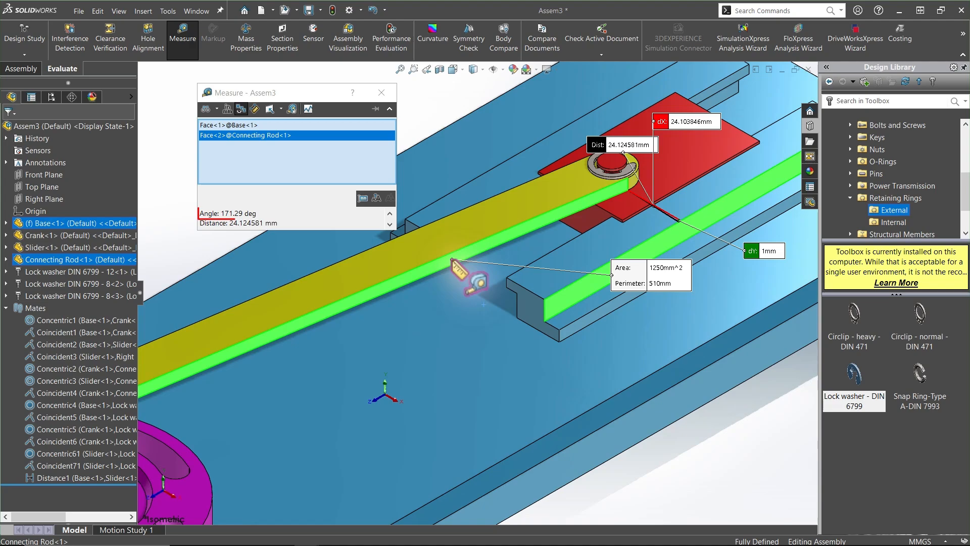
double_click(231, 213)
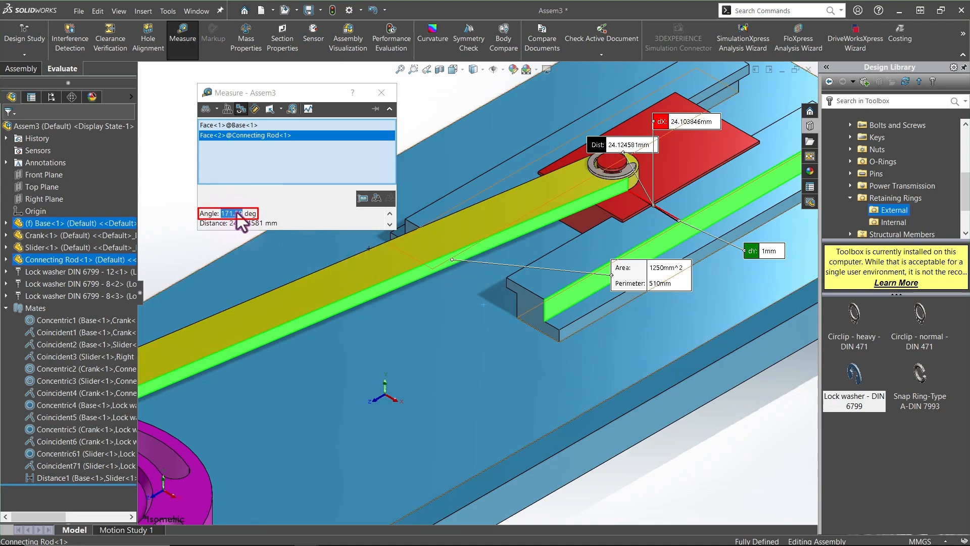
Measure the angle between the connecting rod's side face and the Right Plane
left_click(703, 455)
left_click(332, 308)
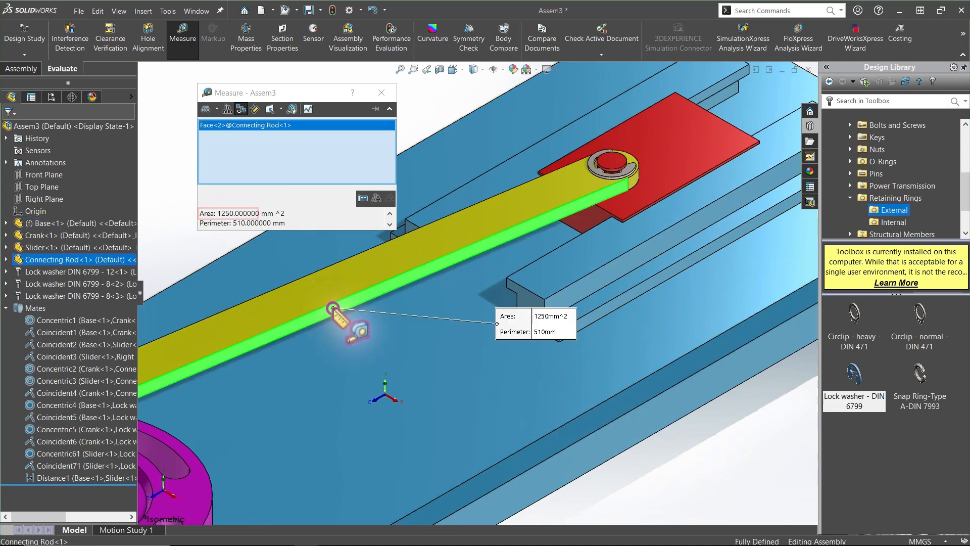
left_click(56, 199)
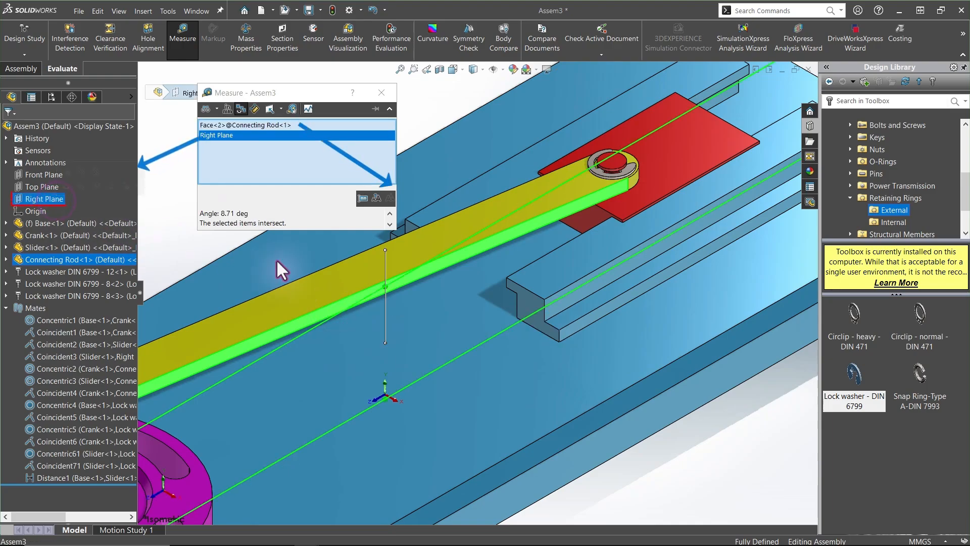
scroll(447, 310, "up", 2)
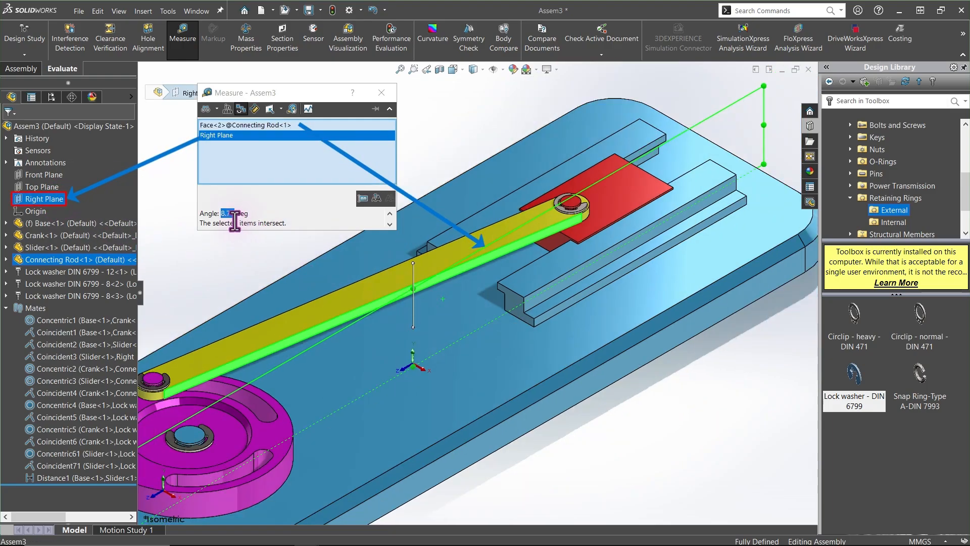
Measure the normal distance between the slider's end face and the base's slot end face, then close Measure
left_click(457, 151)
middle_click_drag(758, 189, 645, 216)
scroll(645, 217, "down", 2)
left_click(616, 242)
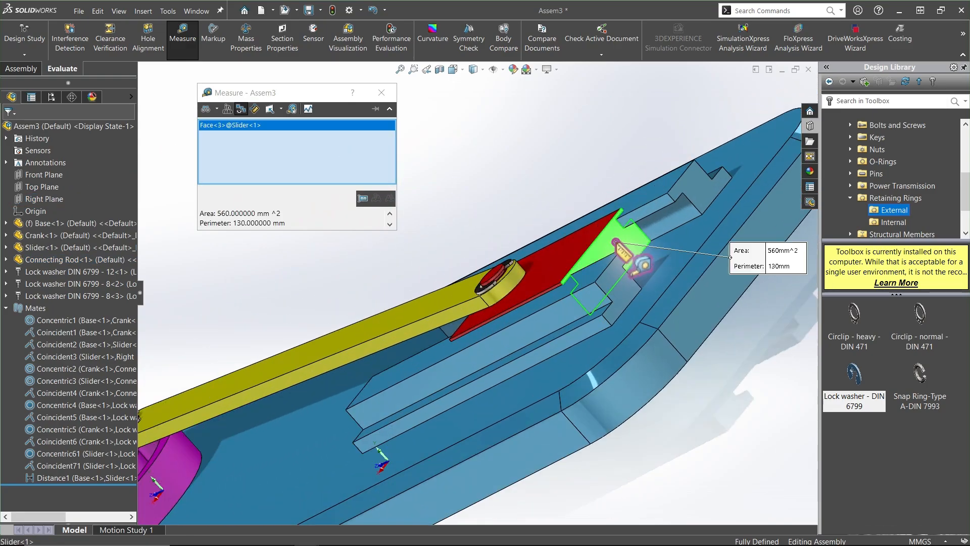
left_click(626, 289)
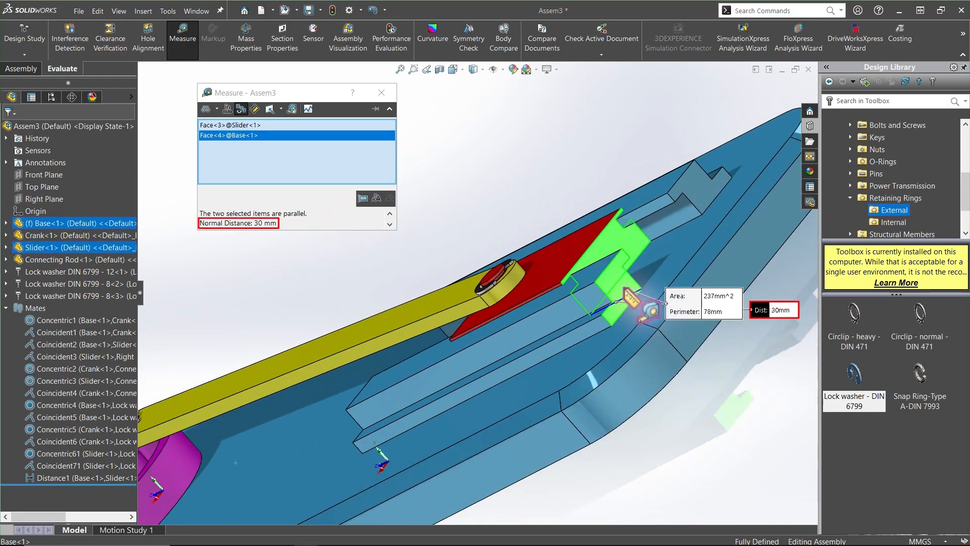
left_click(387, 93)
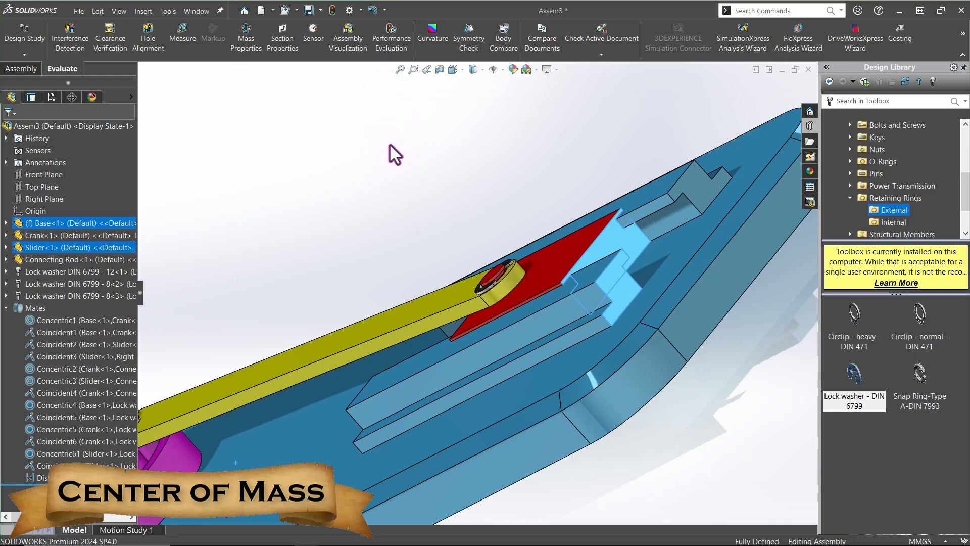
Open the assembly's mass properties and examine its mass and center of mass
key("ctrl+7")
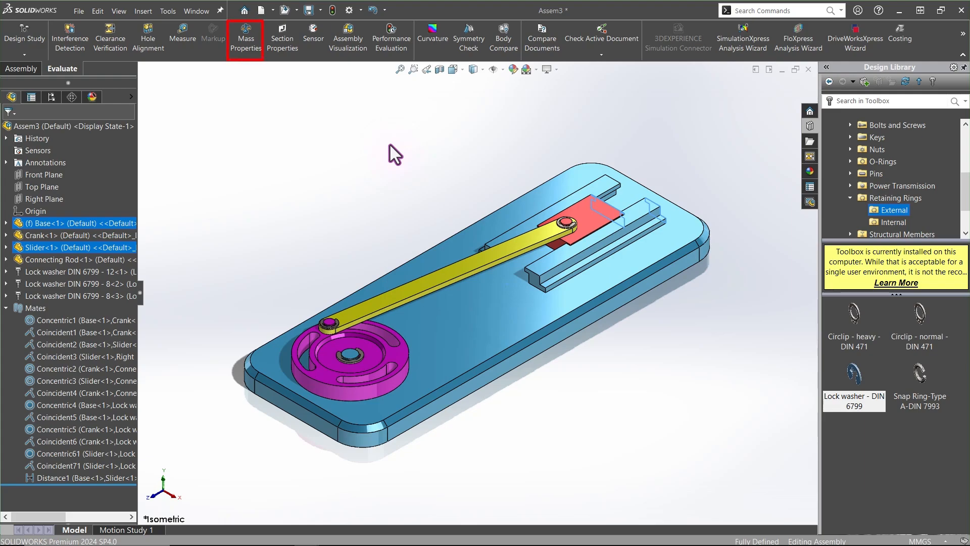
left_click(188, 185)
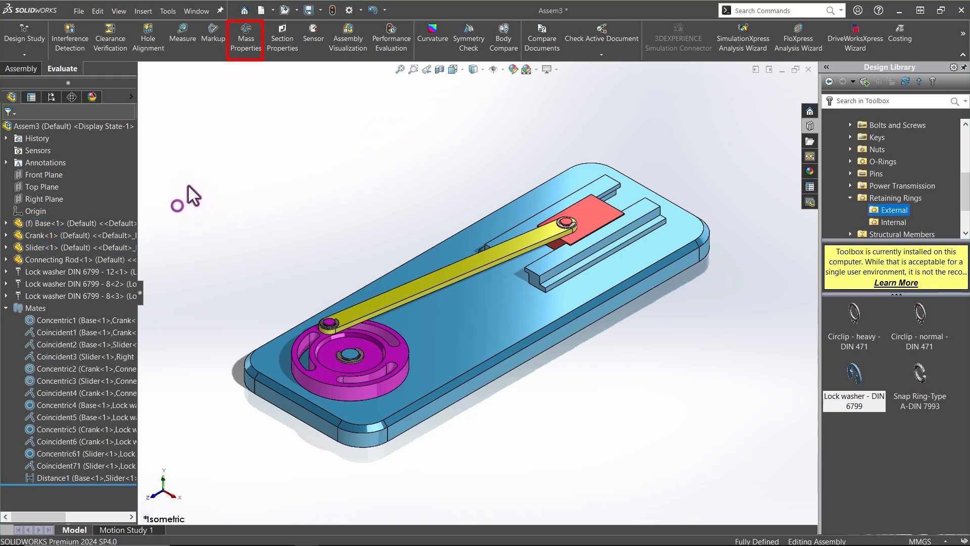
left_click(245, 35)
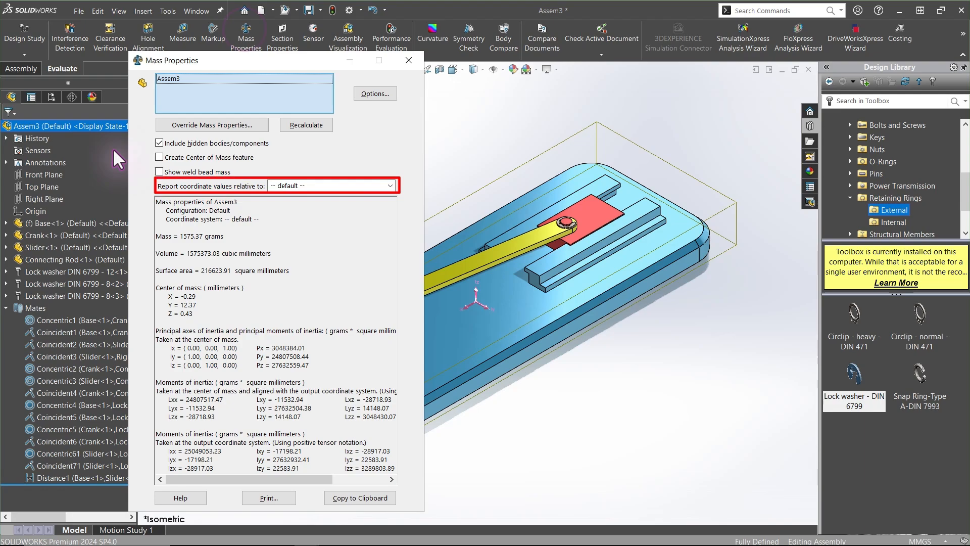
triple_click(193, 236)
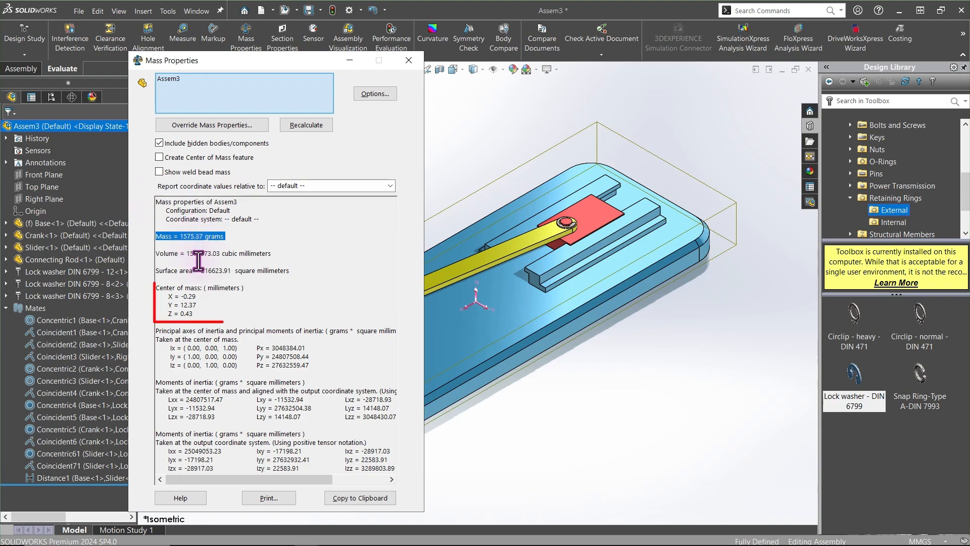
left_click_drag(200, 314, 148, 293)
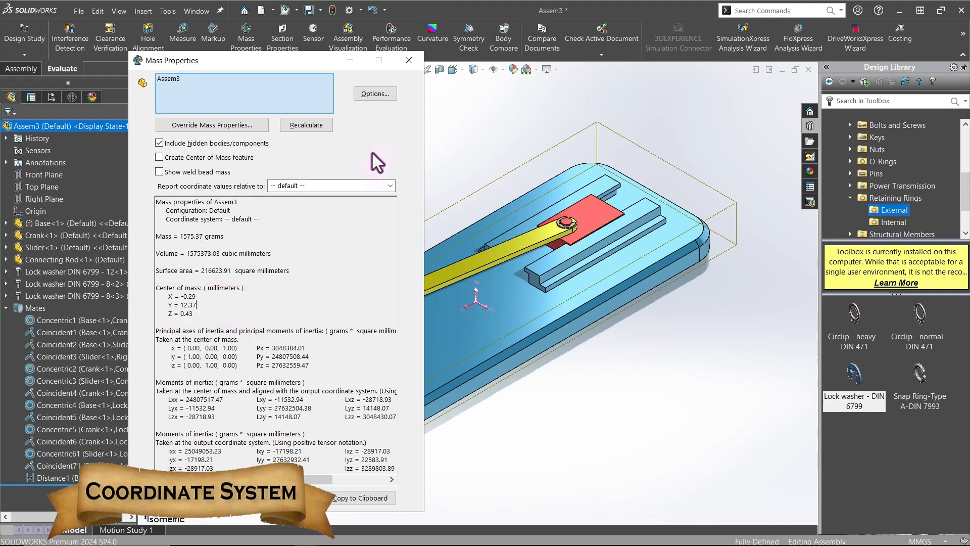
left_click(410, 62)
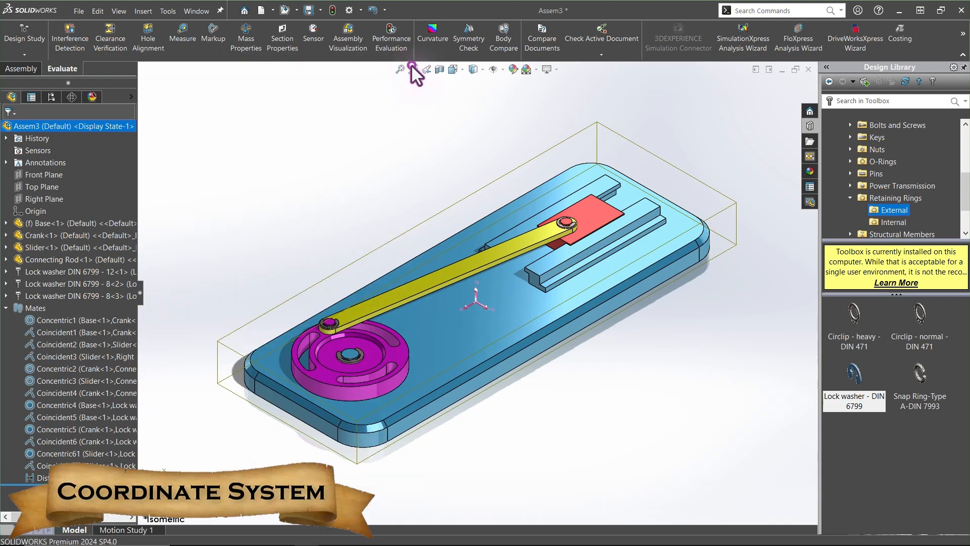
Start a new reference coordinate system with its origin at the corner vertex of the base's slot
left_click(21, 69)
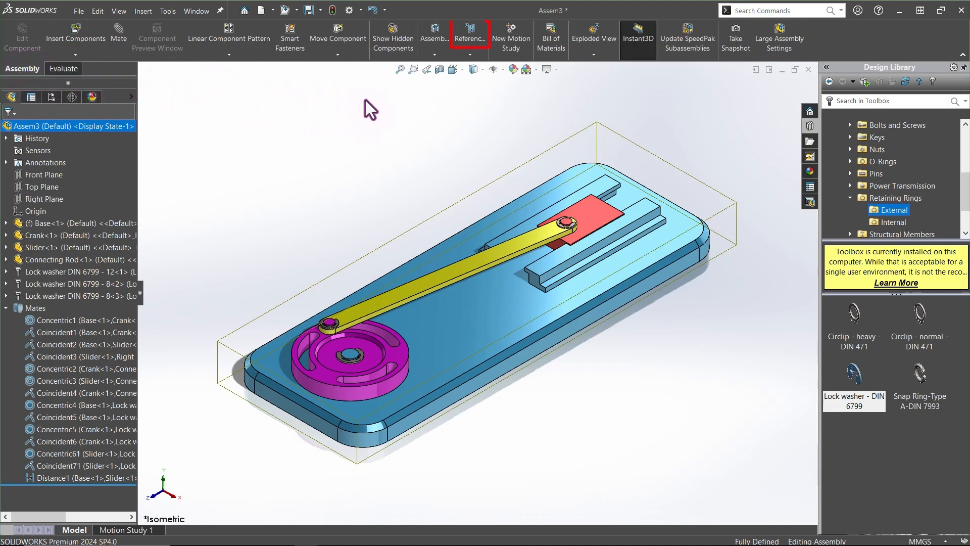
left_click(471, 55)
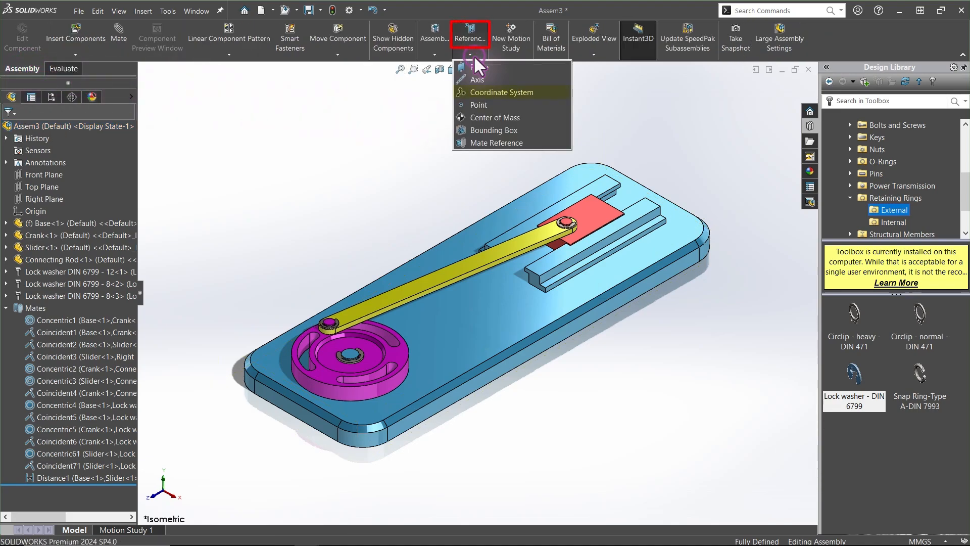
left_click(474, 91)
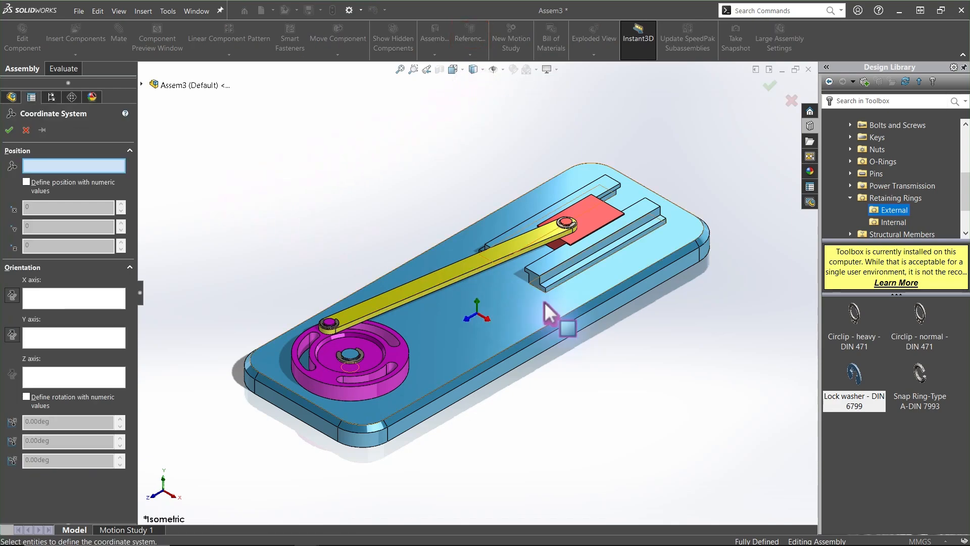
scroll(544, 302, "down", 5)
middle_click_drag(321, 175, 360, 198)
left_click(360, 198)
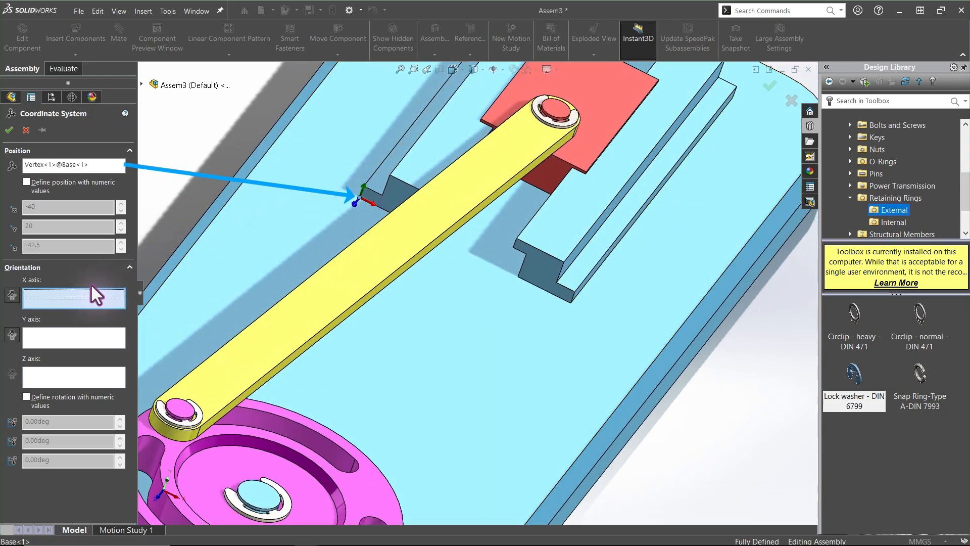
Orient the coordinate system's X axis along the vertical slot edge and Y axis along the adjacent edge, reversed, and accept it
scroll(371, 218, "down", 3)
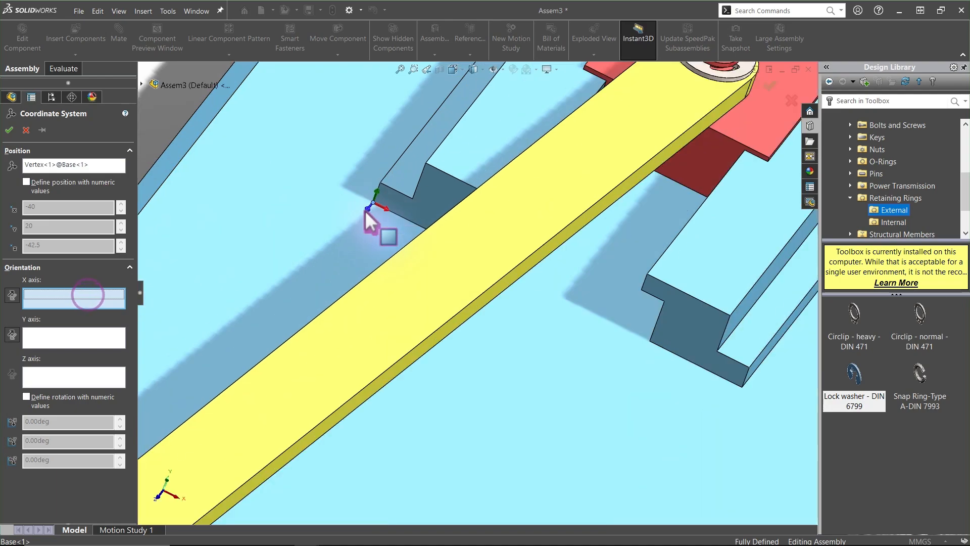
middle_click_drag(366, 211, 368, 204)
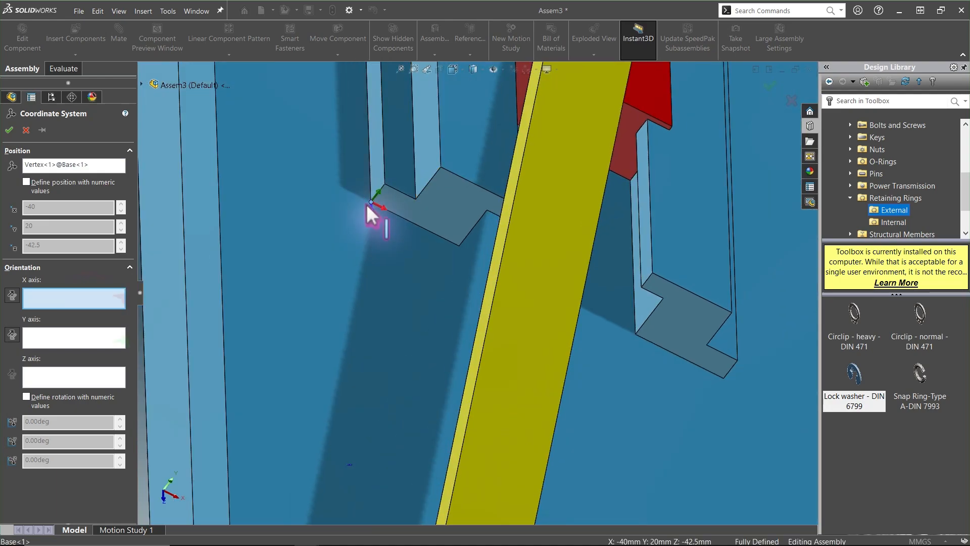
left_click(371, 187)
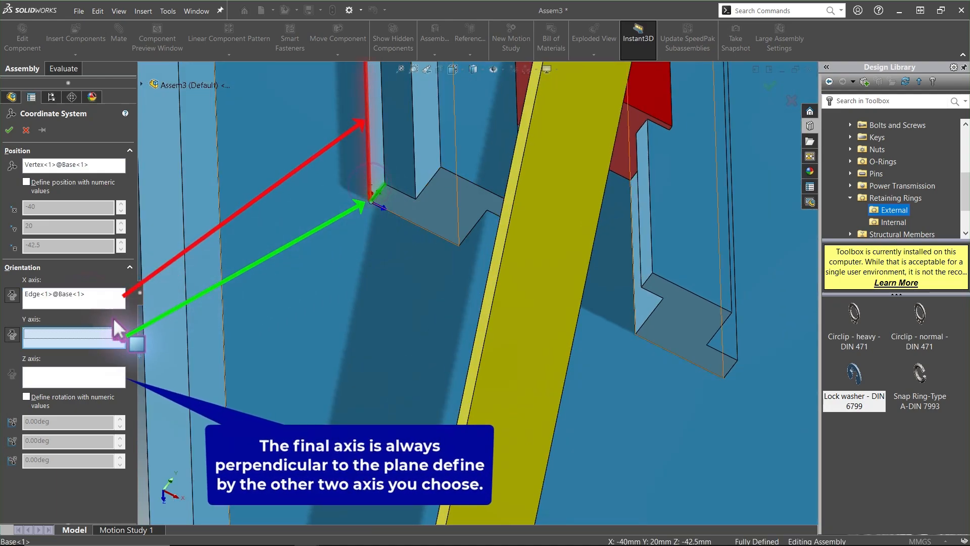
left_click(89, 331)
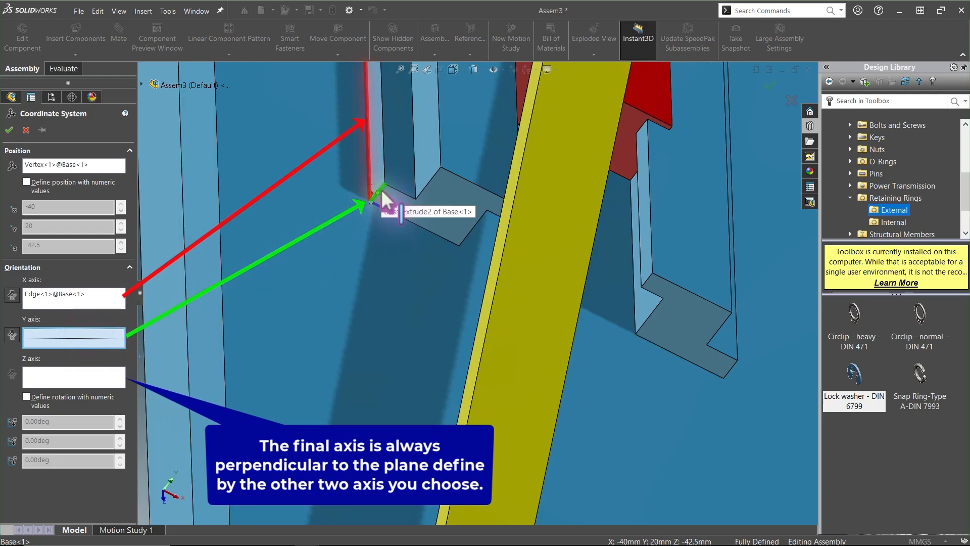
left_click(382, 191)
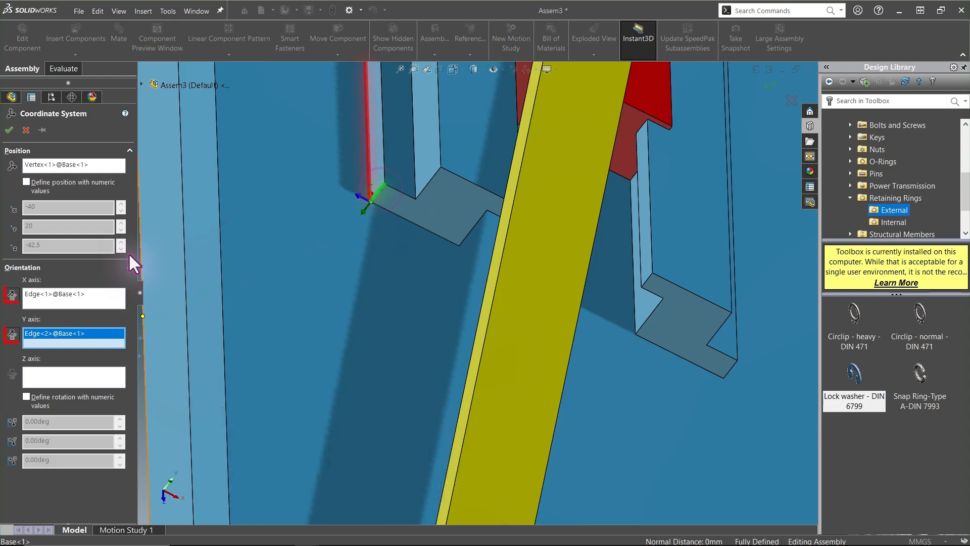
left_click(13, 334)
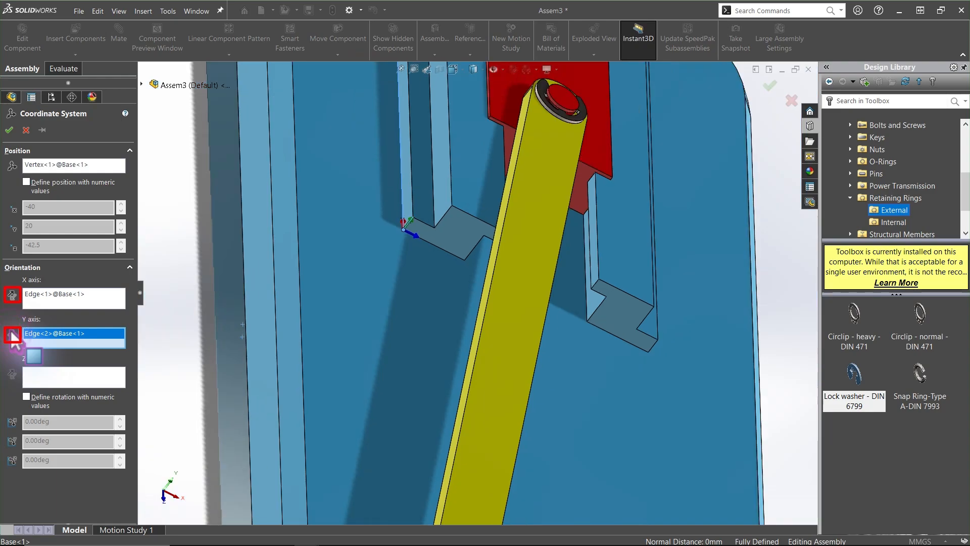
middle_click_drag(11, 331, 58, 150)
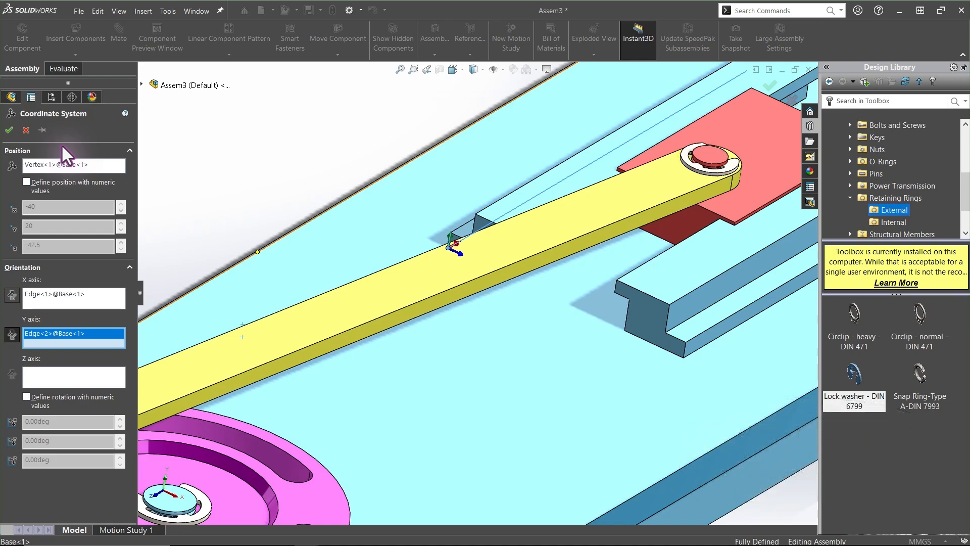
left_click(9, 130)
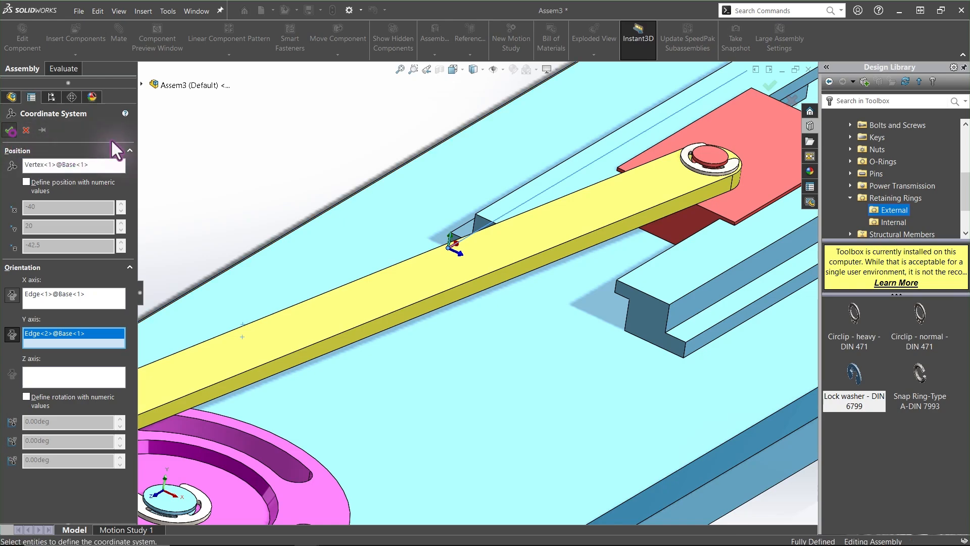
left_click(295, 154)
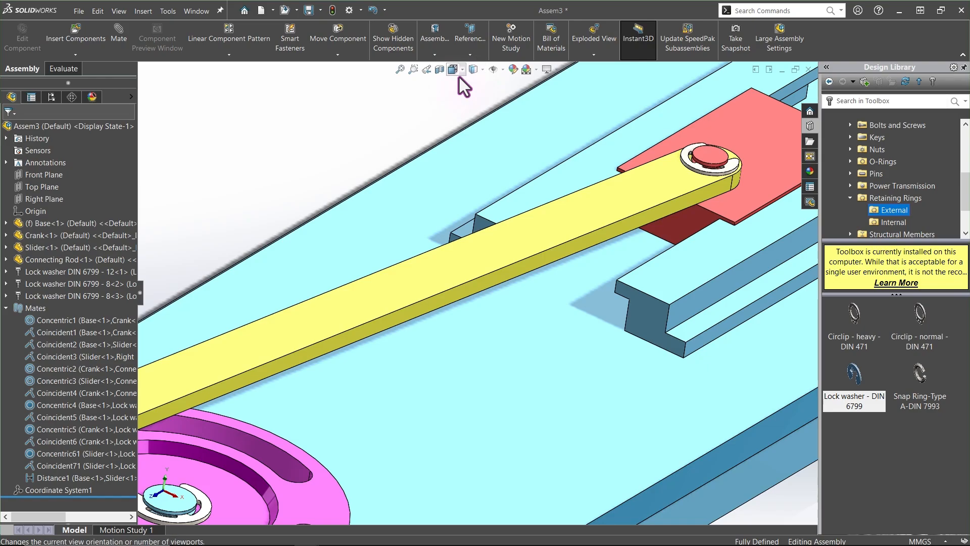
Turn on the display of coordinate systems in the view
left_click(503, 70)
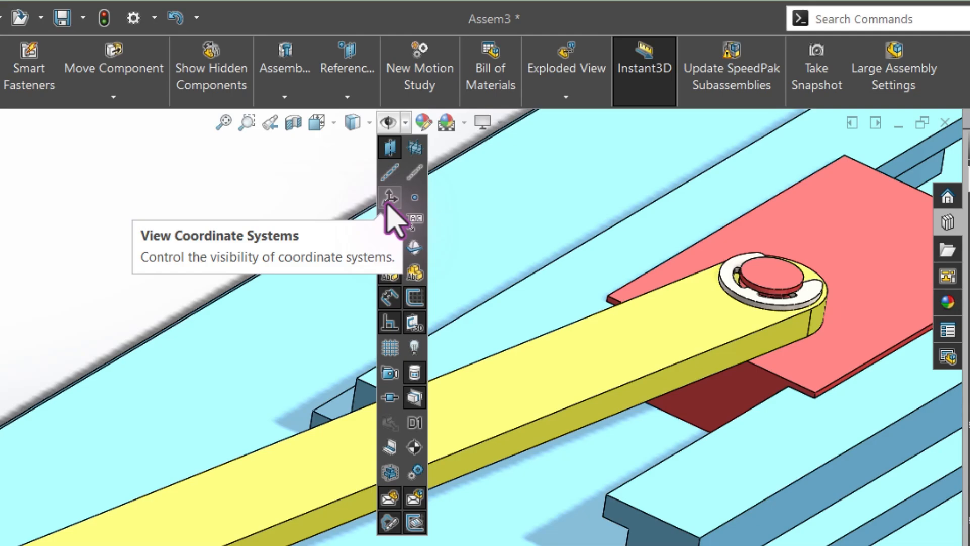
left_click(388, 200)
left_click(149, 231)
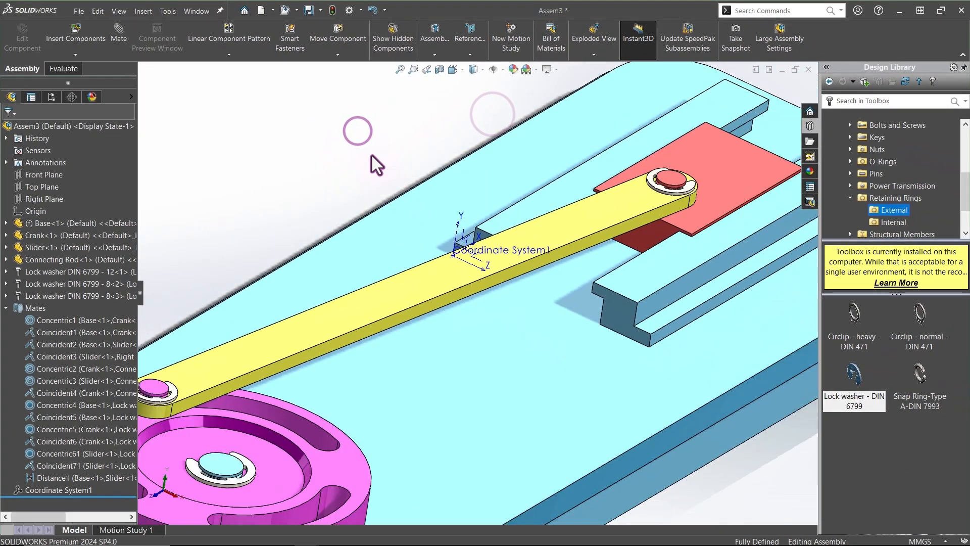
Reopen Mass Properties and report the coordinate values relative to Coordinate System1
key("ctrl+7")
left_click(69, 68)
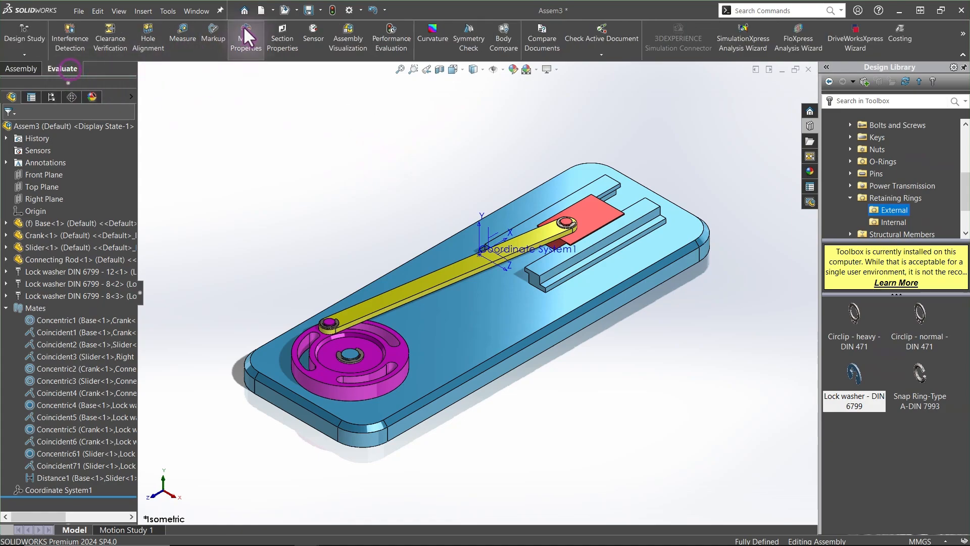
left_click(245, 29)
left_click(390, 186)
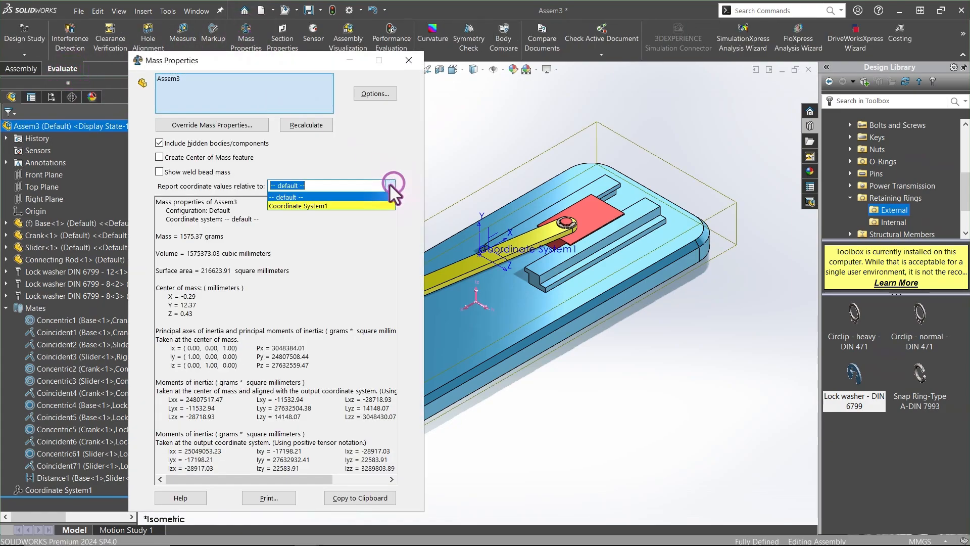
left_click(327, 204)
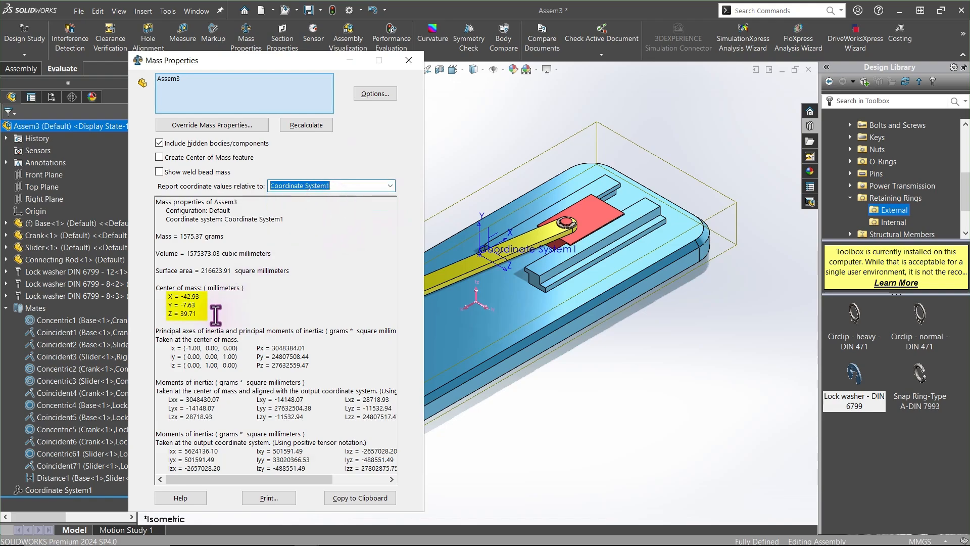
Close the Mass Properties dialog and hide Coordinate System1 in the view
left_click_drag(215, 314, 160, 296)
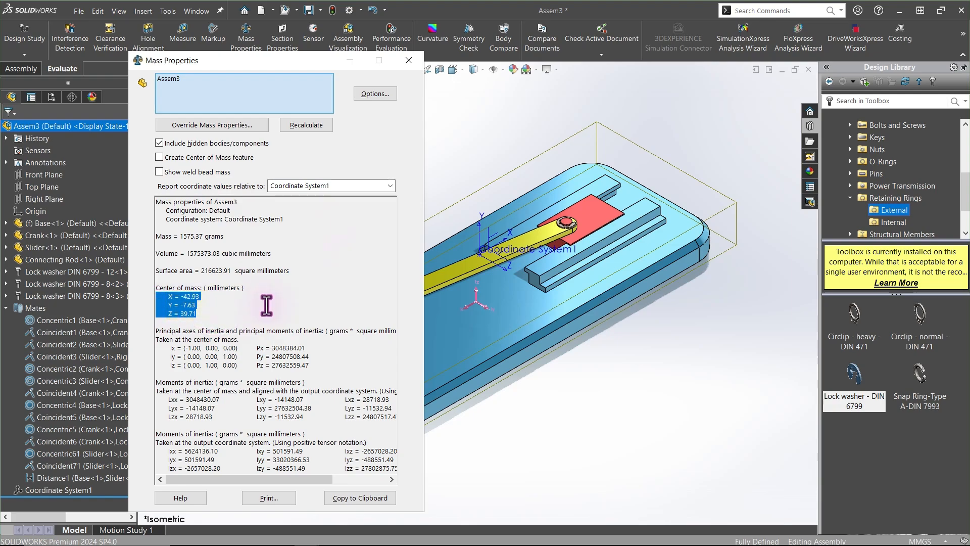
left_click(410, 61)
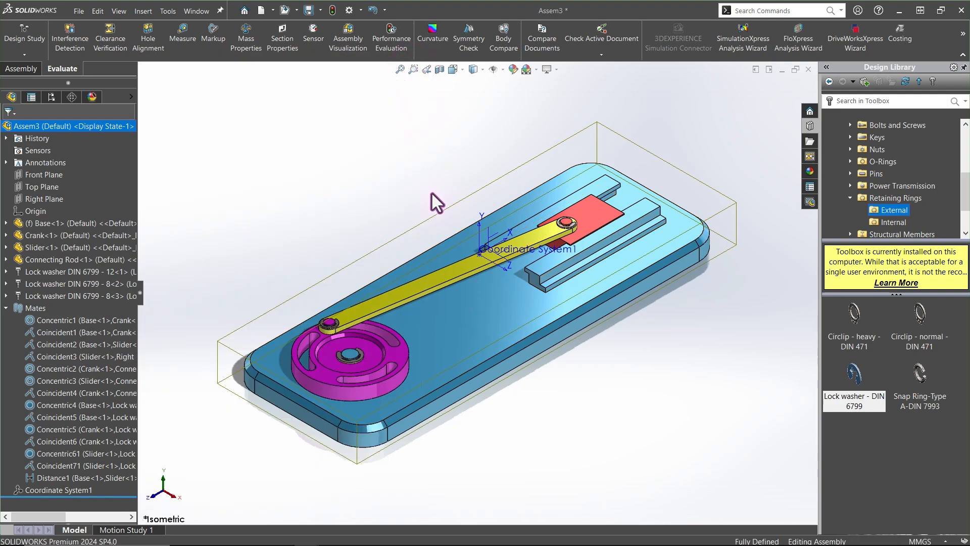
left_click(66, 486)
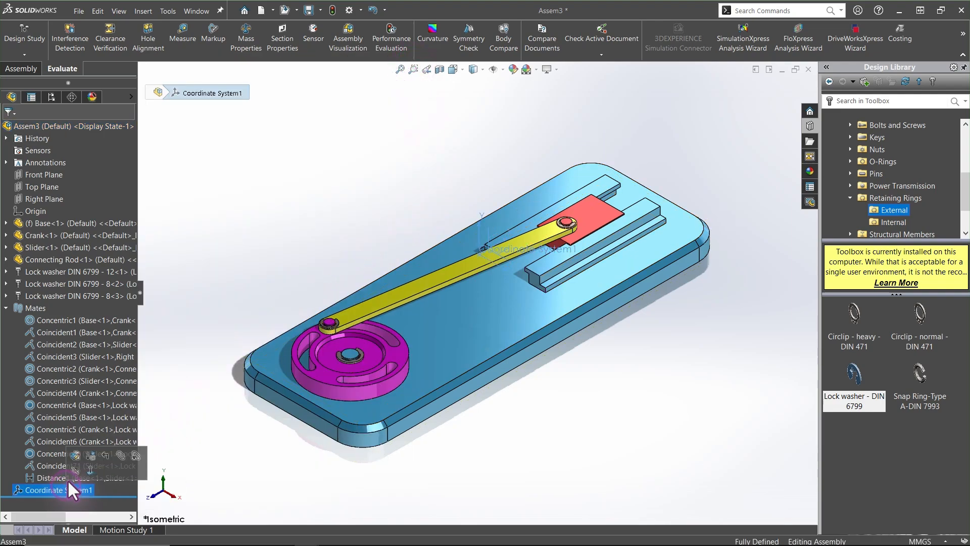
left_click(200, 347)
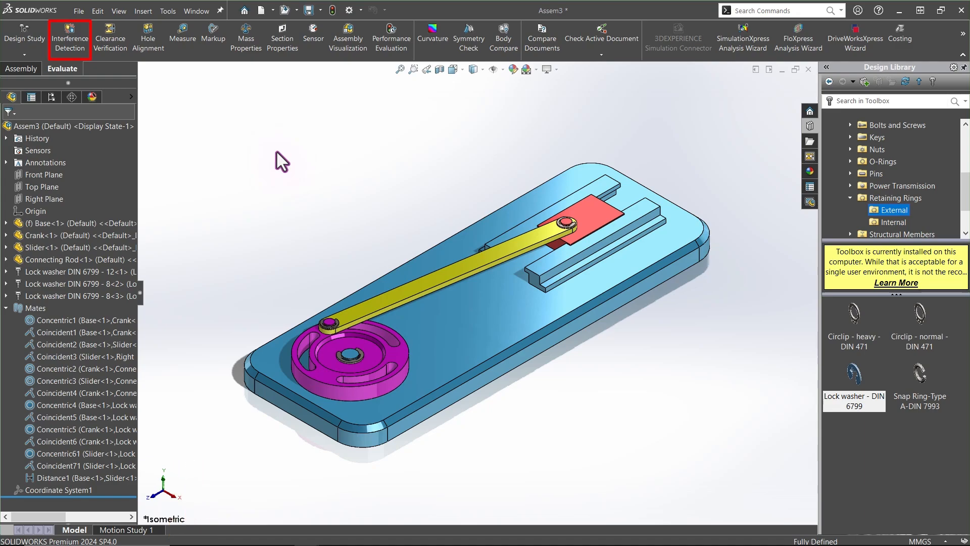
Run Interference Detection on the whole assembly and examine the first interference between the crank and connecting rod
left_click(80, 43)
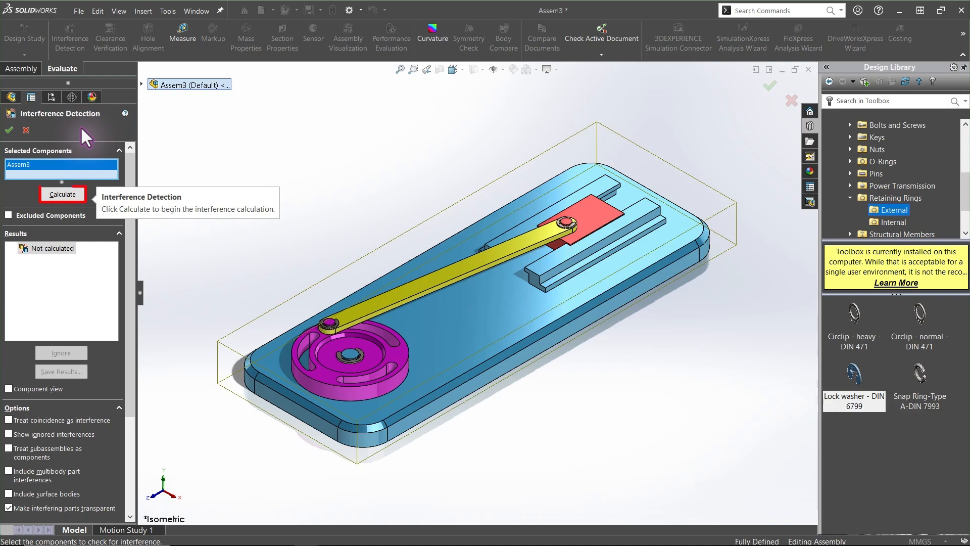
left_click(63, 194)
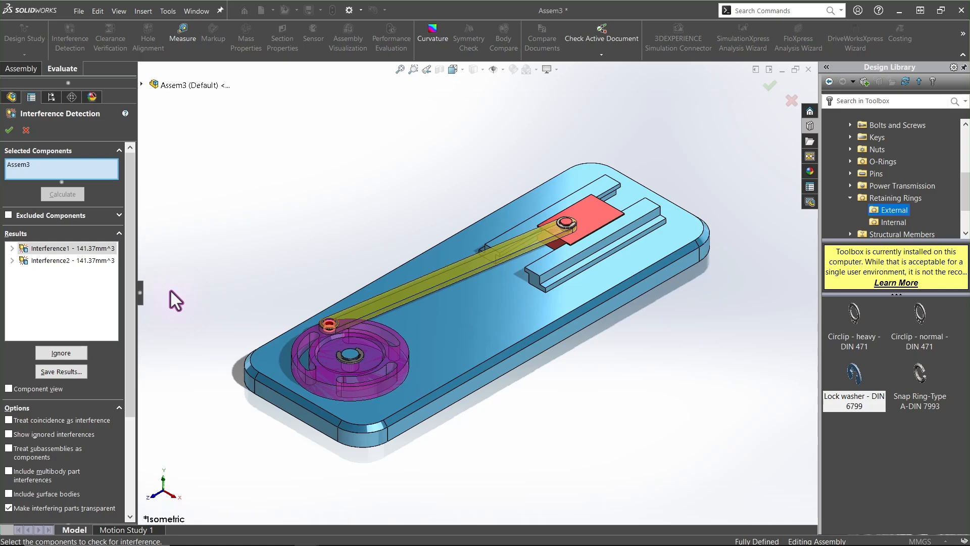
left_click(41, 248)
scroll(353, 314, "down", 10)
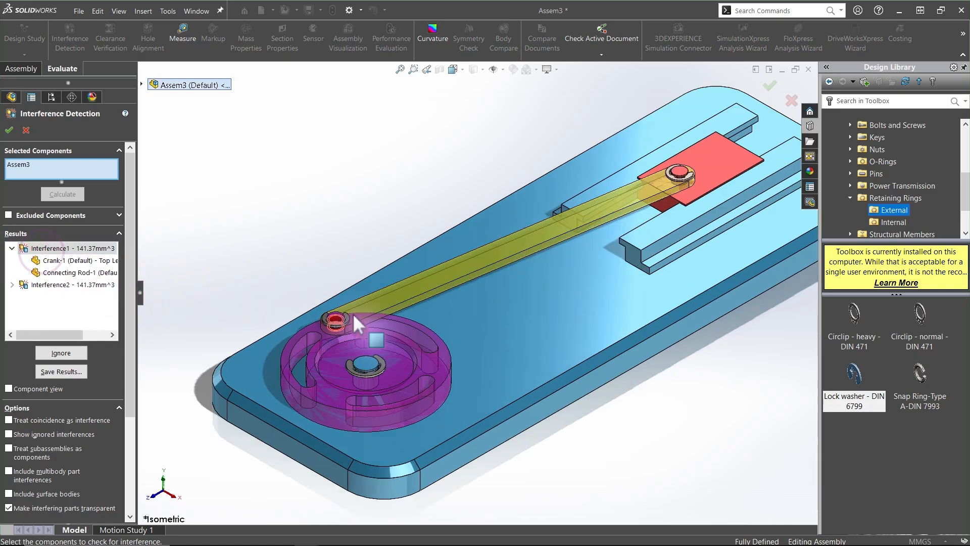
middle_click_drag(406, 305, 252, 293)
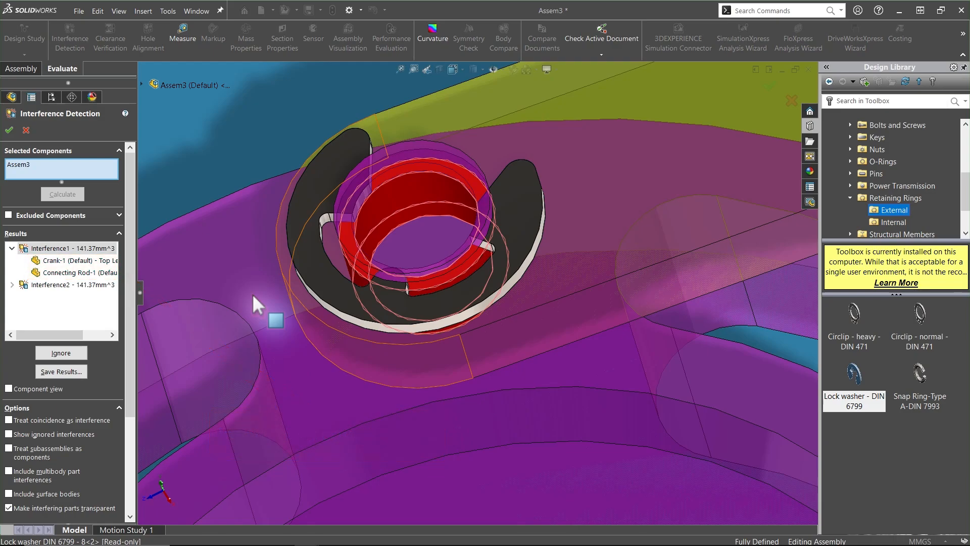
Open the Connecting Rod part from the interference result
left_click(51, 271)
right_click(50, 271)
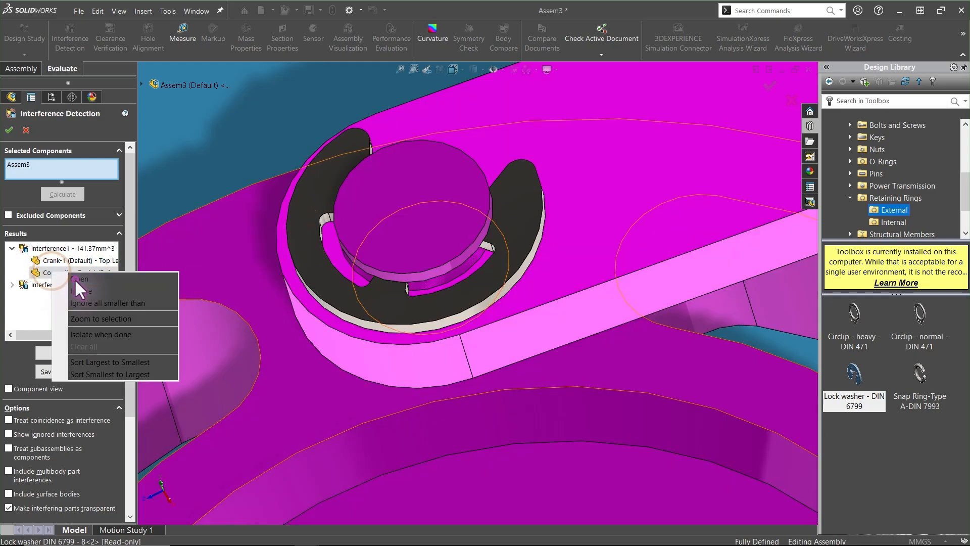
left_click(74, 278)
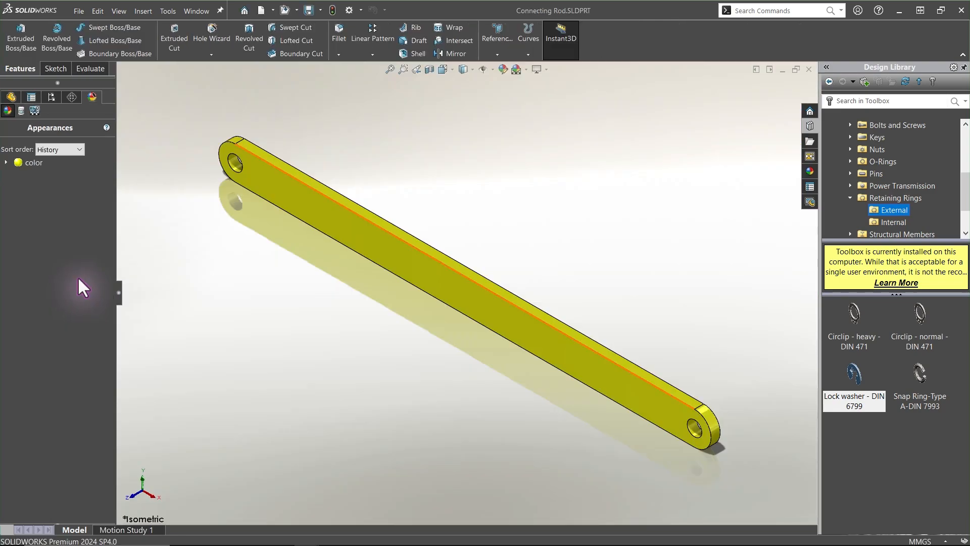
Change the diameter of the connecting rod's end hole to 10 mm
left_click(235, 165)
scroll(235, 164, "up", 2)
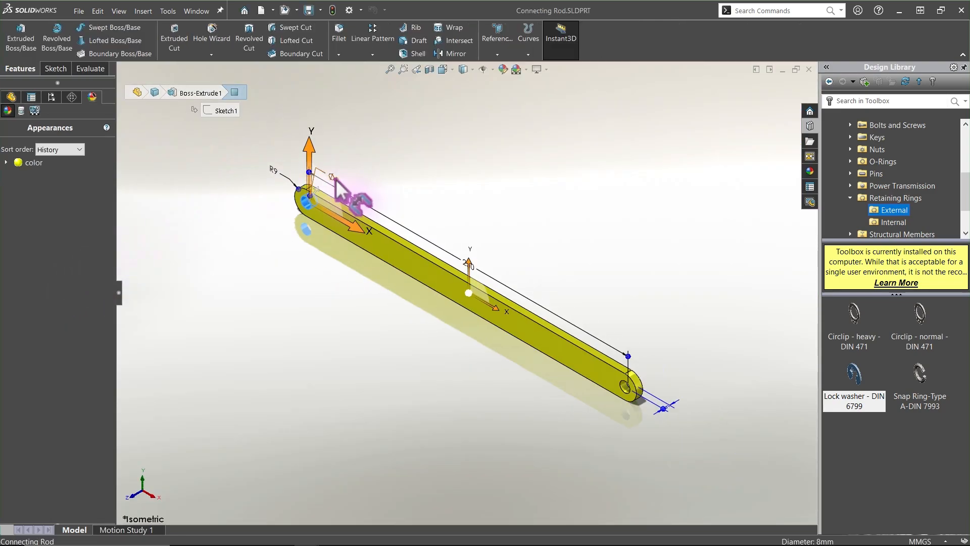
double_click(335, 179)
type("10")
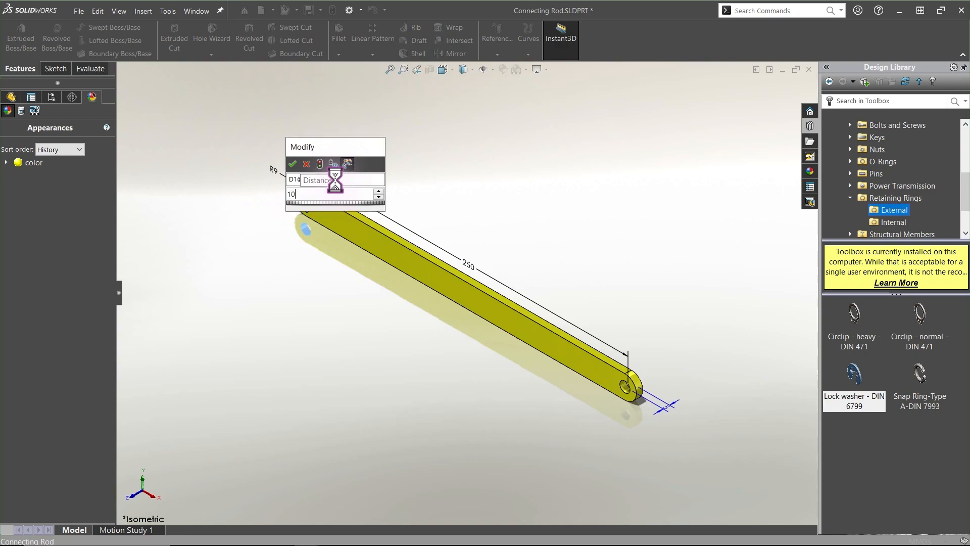
key("Return")
left_click(426, 183)
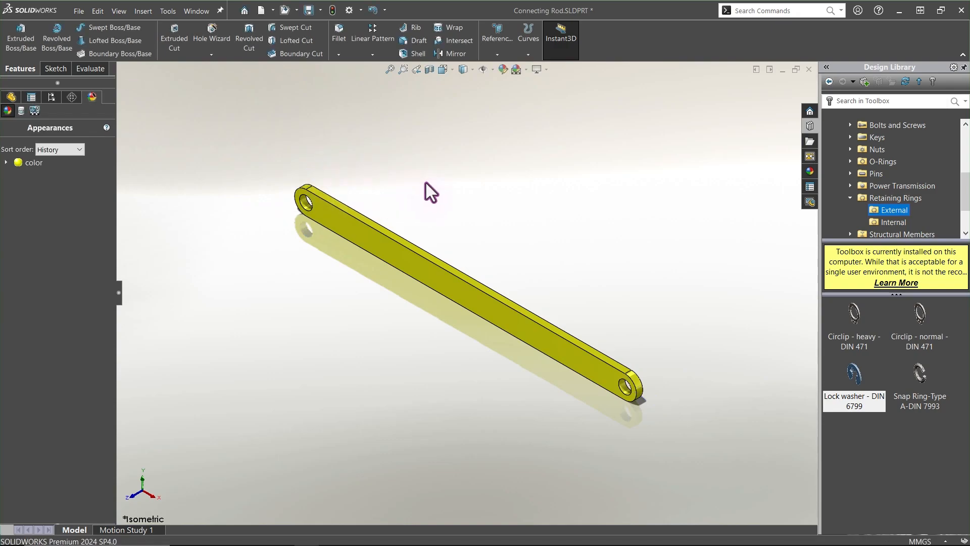
Save the connecting rod part, switch back to the assembly and rebuild it
key("f")
key("ctrl+s")
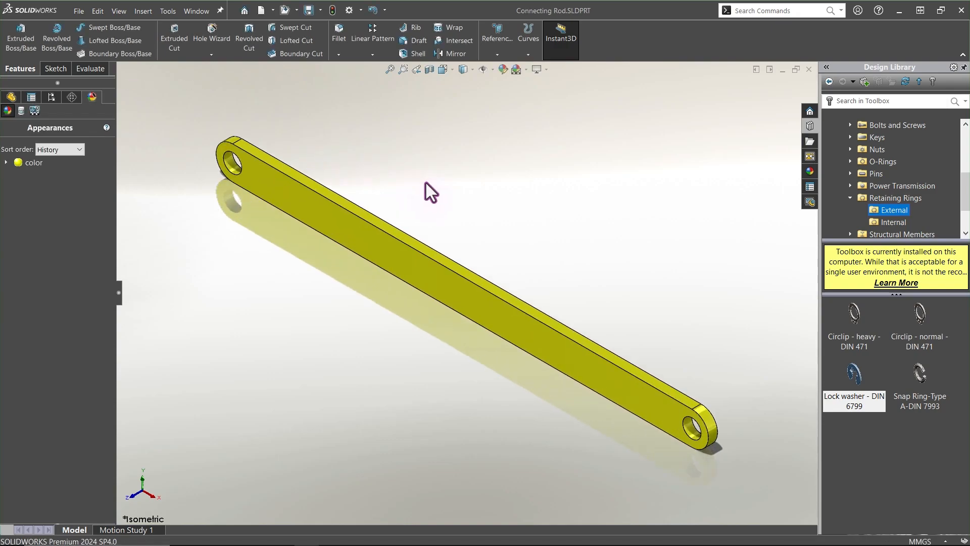
key("ctrl+Tab")
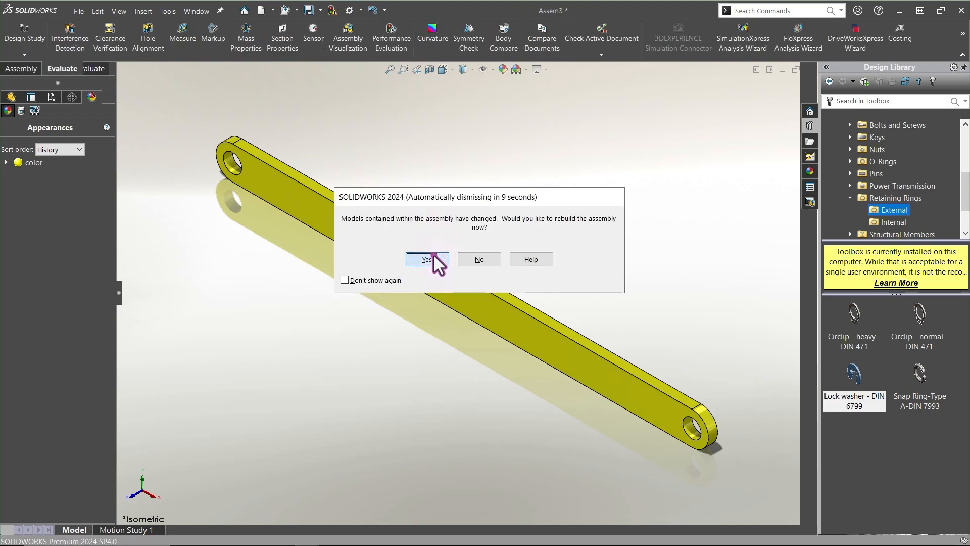
left_click(432, 255)
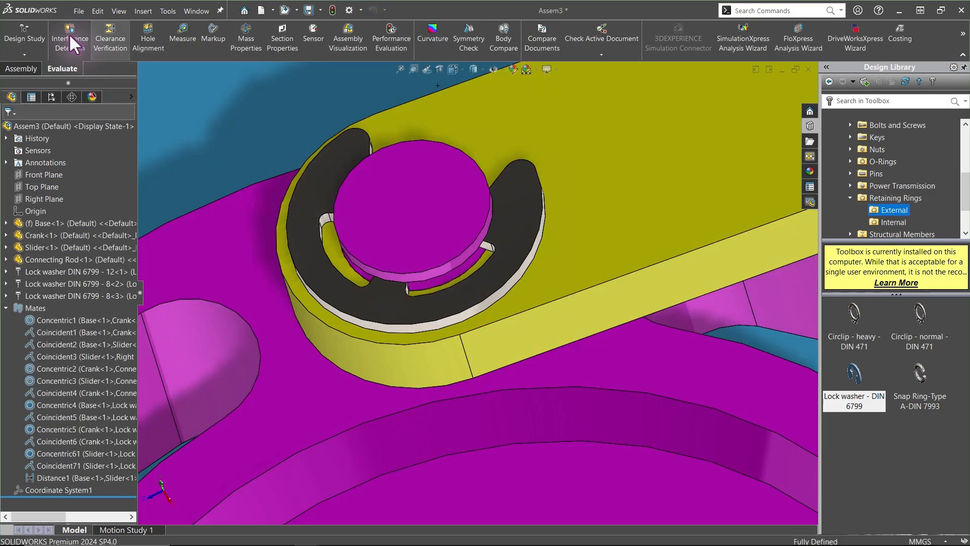
Rerun Interference Detection on the assembly, close it and return to the isometric view
left_click(69, 33)
left_click(62, 192)
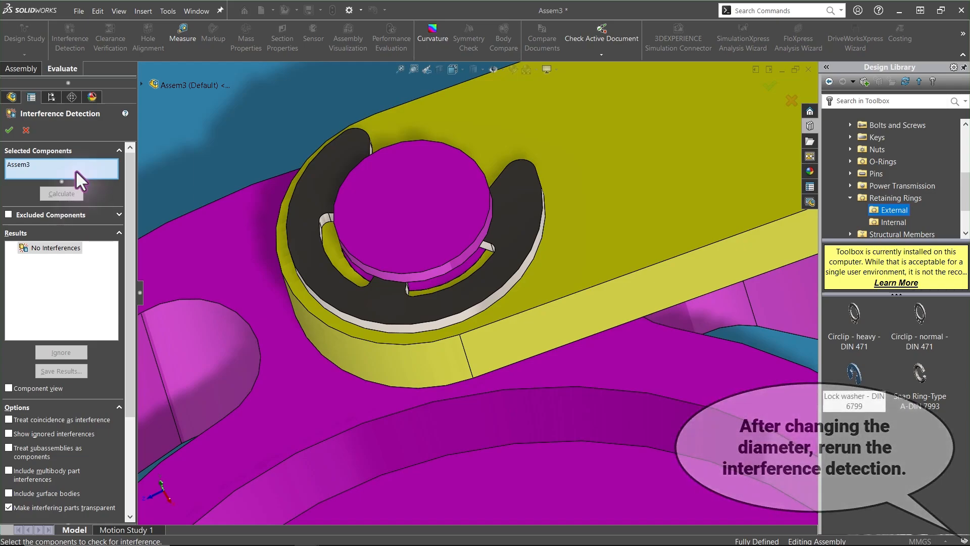
left_click(25, 129)
key("ctrl+7")
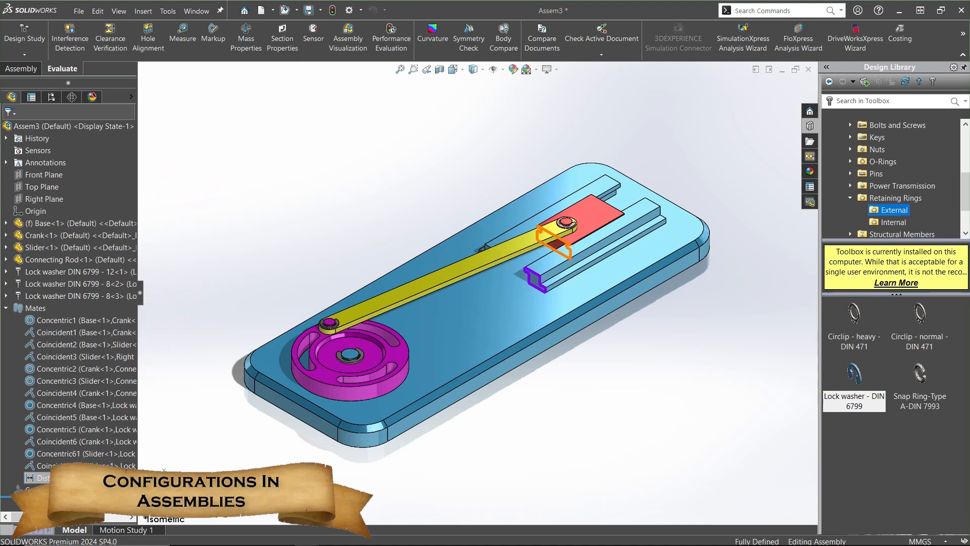
Suppress the Distance1 mate and drag the connecting rod to move the mechanism freely
left_click(75, 477)
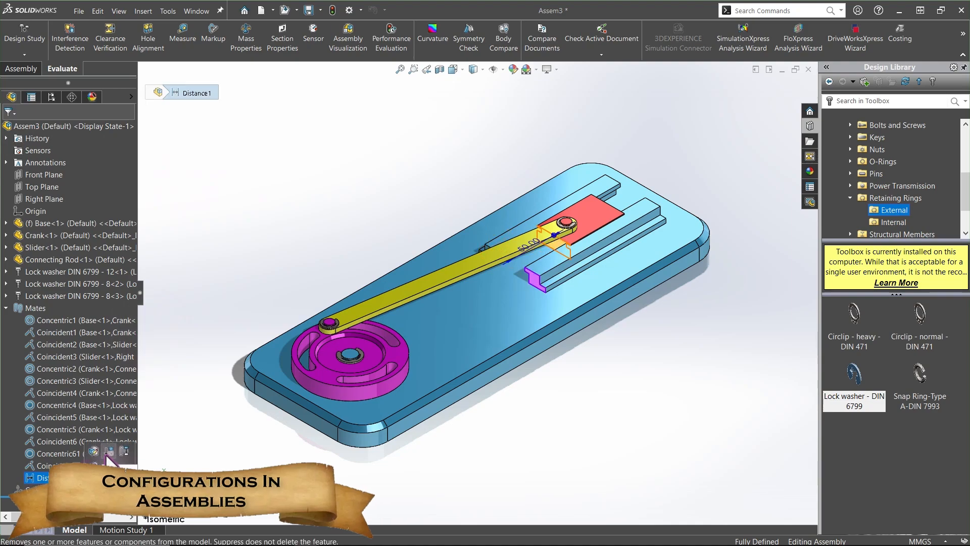
left_click(107, 450)
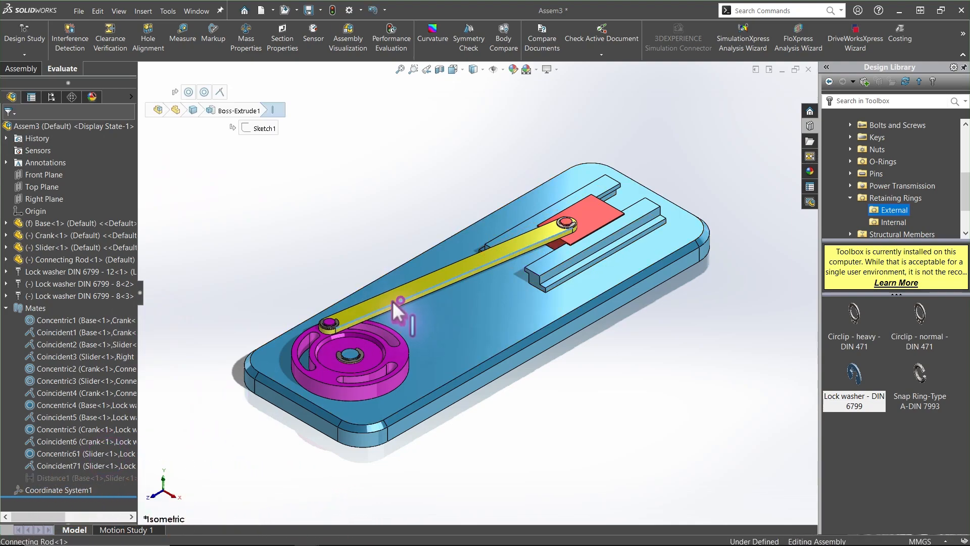
left_click_drag(392, 301, 301, 270)
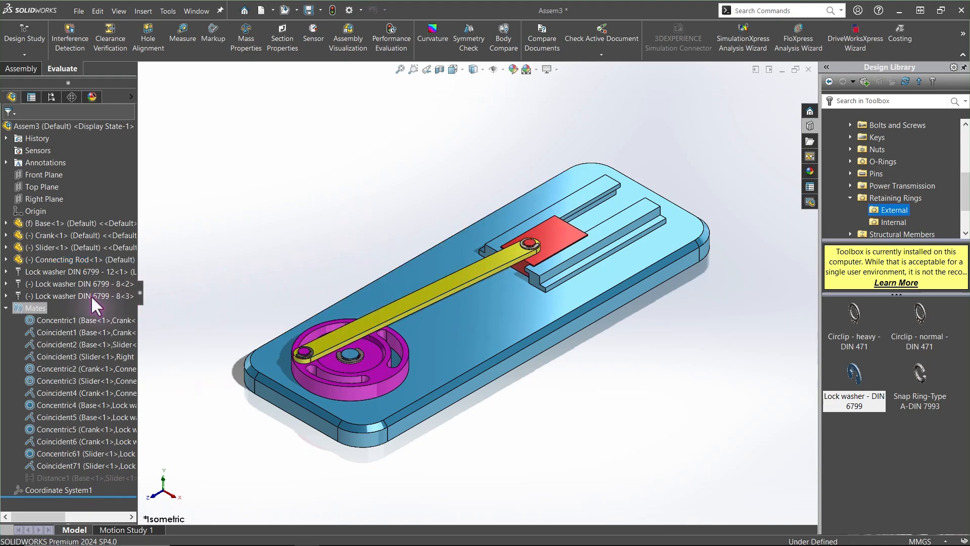
Switch the Base component to its STOP WALL configuration
left_click(7, 307)
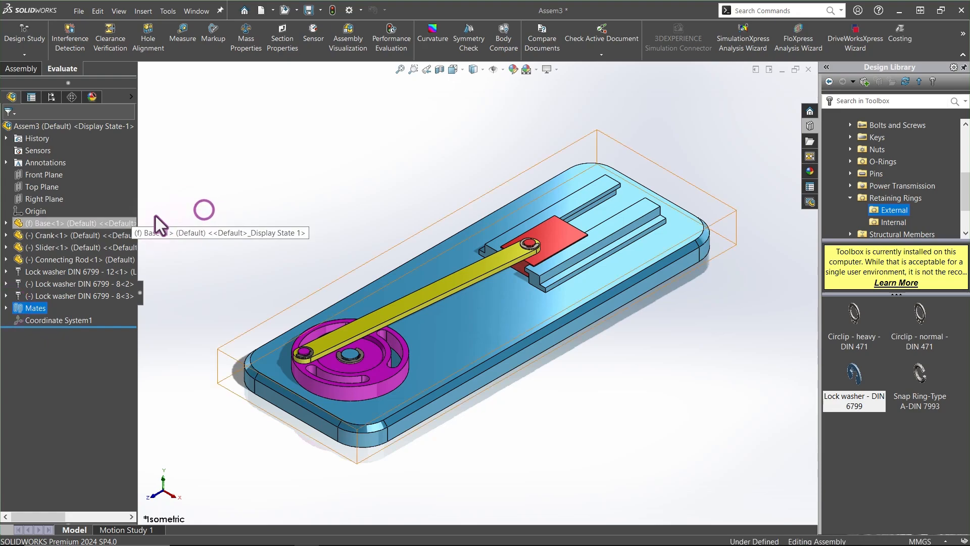
left_click(104, 223)
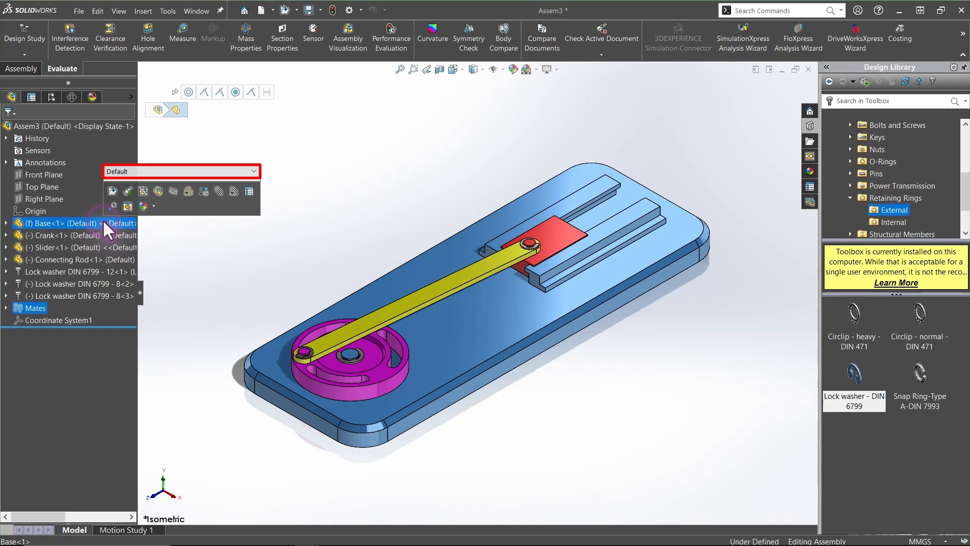
left_click(134, 171)
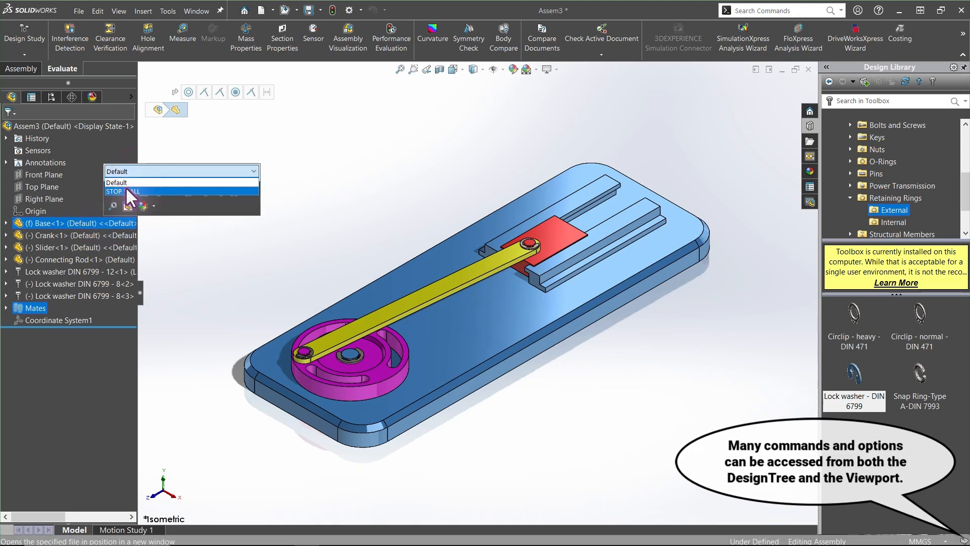
left_click(274, 135)
left_click(375, 307)
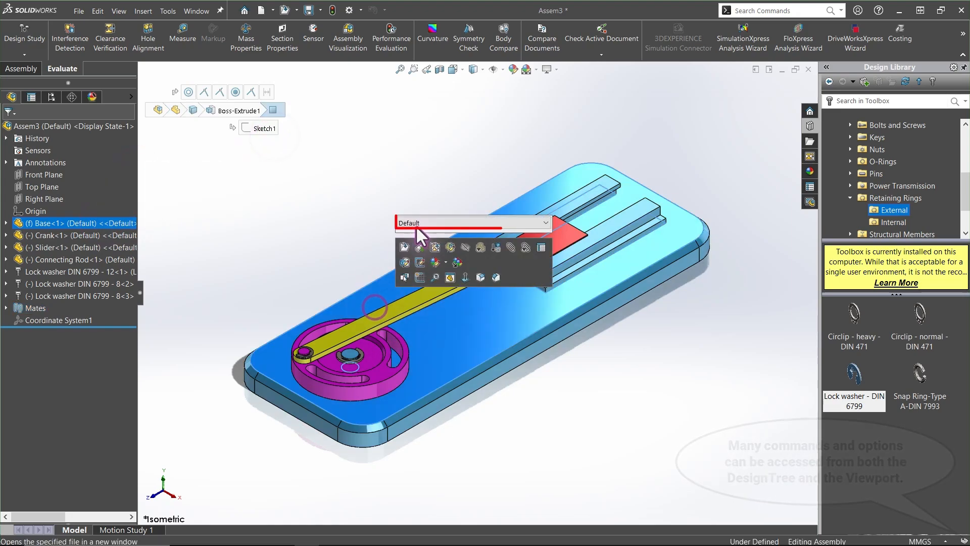
left_click(417, 225)
left_click(419, 238)
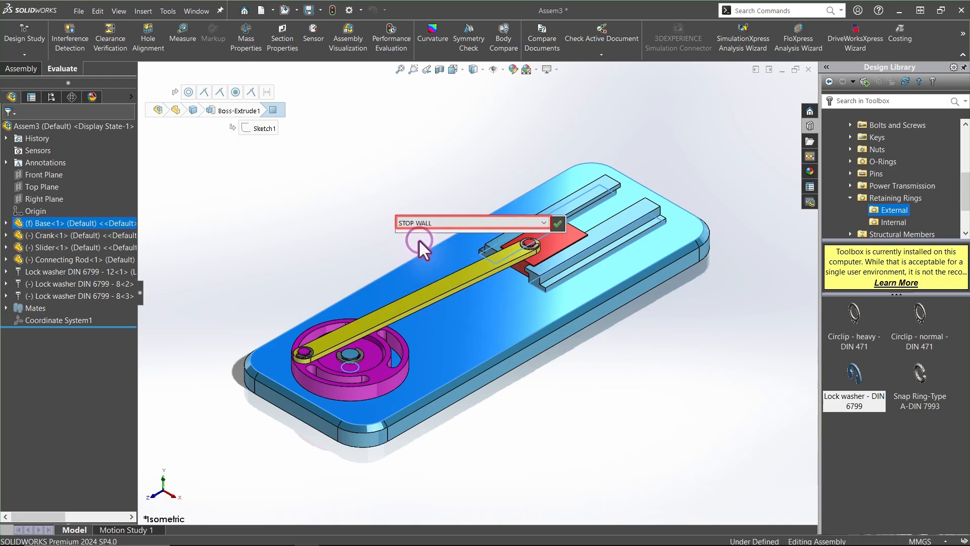
left_click(388, 217)
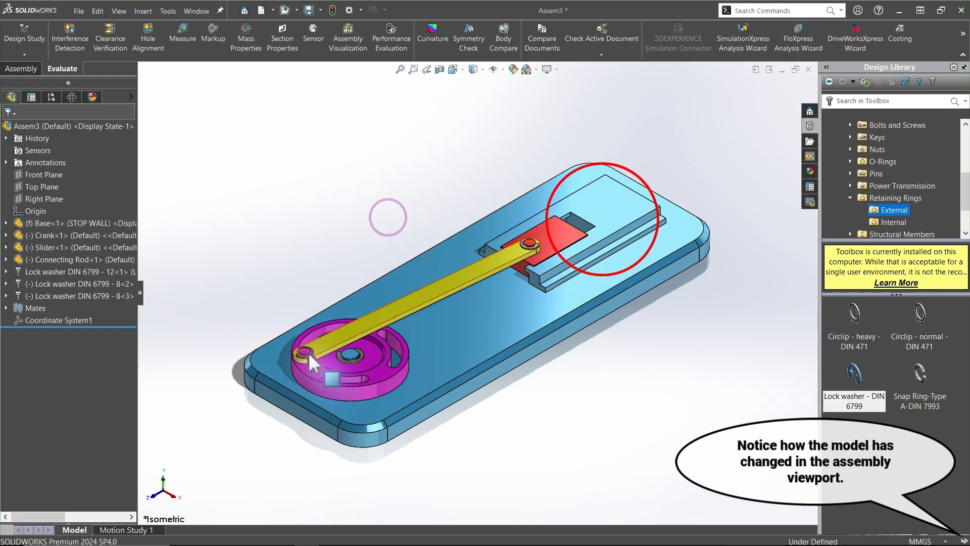
Drag the crank to rotate the mechanism with the stop wall in place
left_click_drag(308, 353, 307, 353)
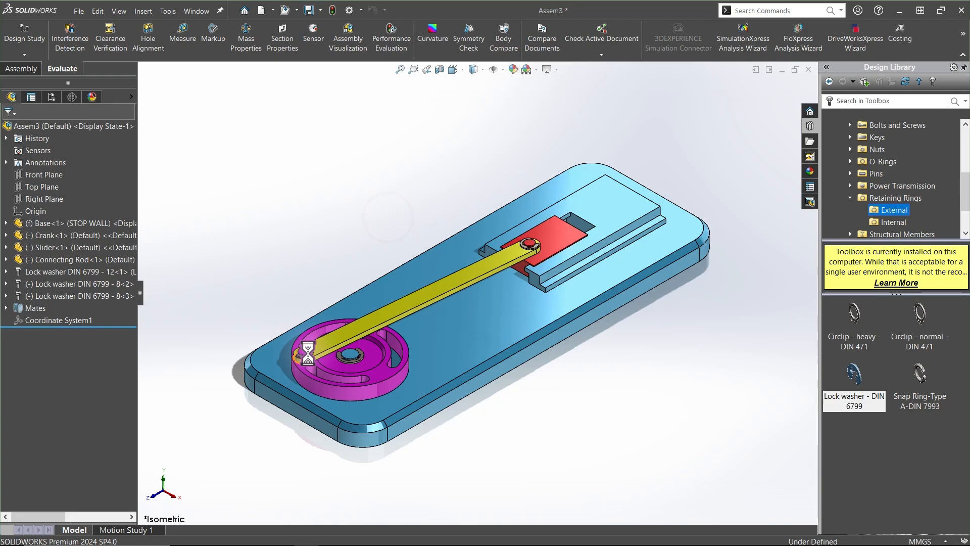
mouse_move(308, 352)
left_mouse_down()
mouse_move(354, 310)
mouse_move(423, 304)
mouse_move(433, 380)
mouse_move(328, 384)
mouse_move(310, 306)
mouse_move(382, 288)
mouse_move(289, 351)
mouse_move(298, 380)
mouse_move(304, 361)
left_mouse_up()
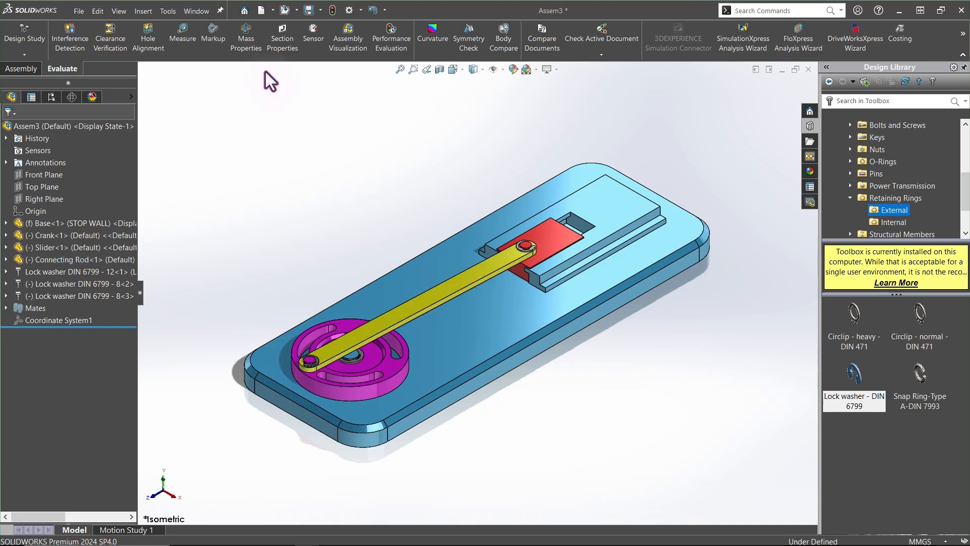
Start Move Component and enable the Collision Detection option
left_click(27, 68)
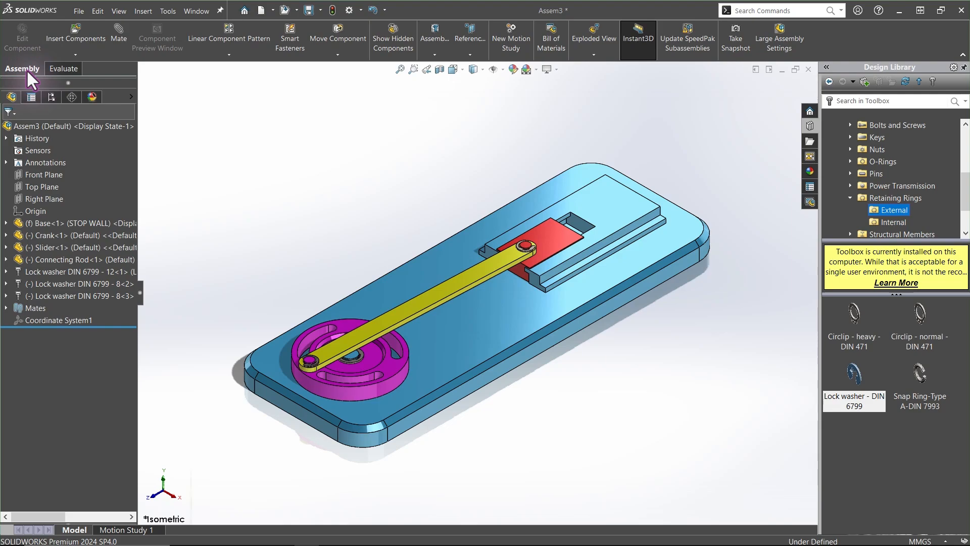
left_click(327, 31)
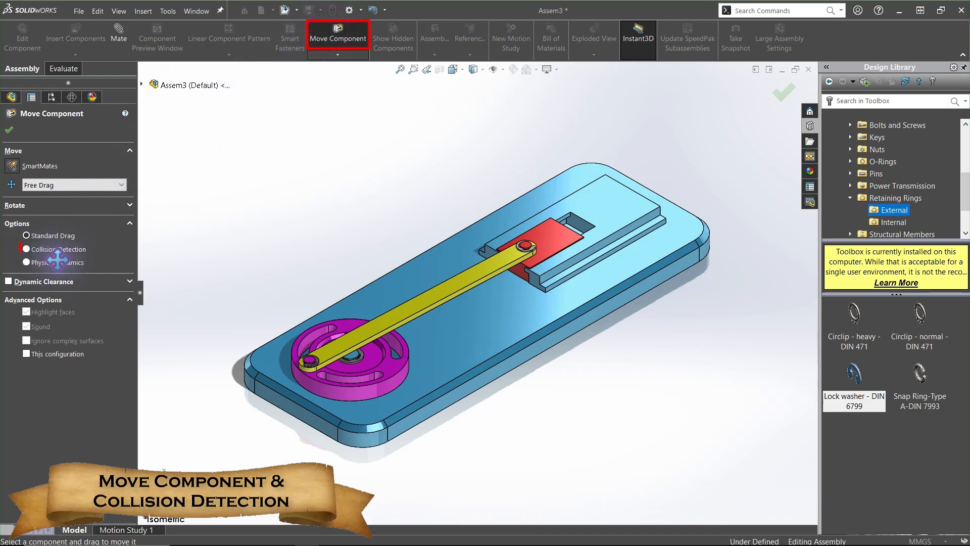
left_click_drag(314, 360, 245, 369)
left_click(37, 250)
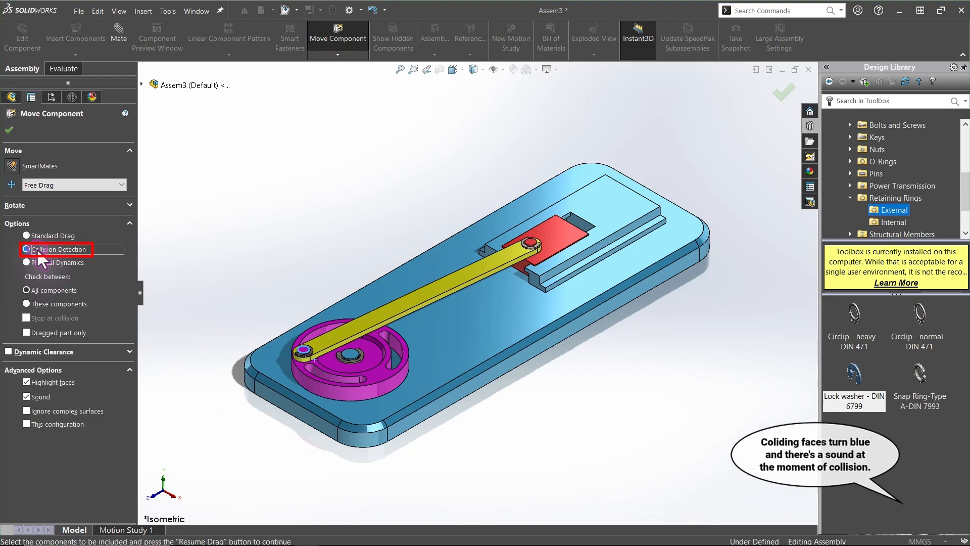
Drag the crank with collision detection active and zoom in to inspect where the slider hits the stop wall
left_click_drag(345, 334, 362, 285)
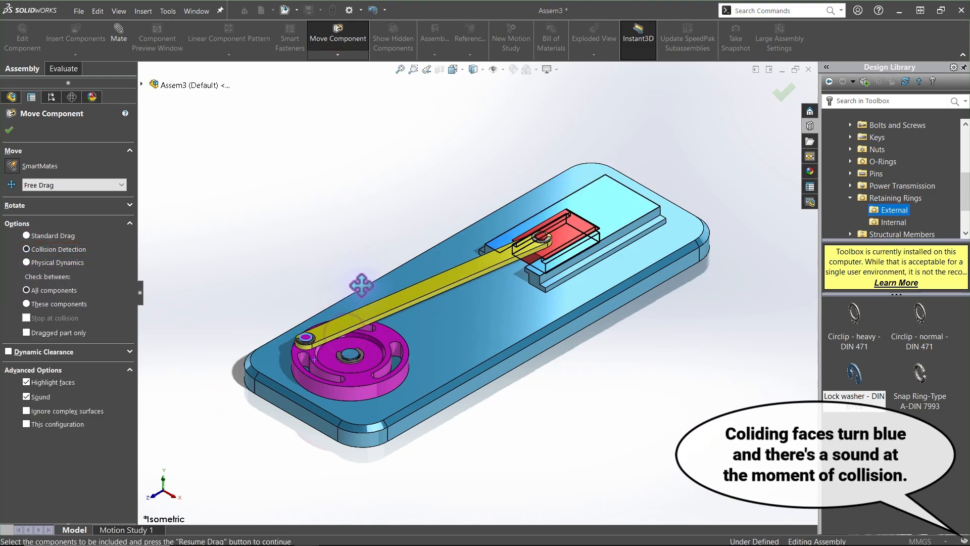
left_click_drag(274, 342, 474, 206)
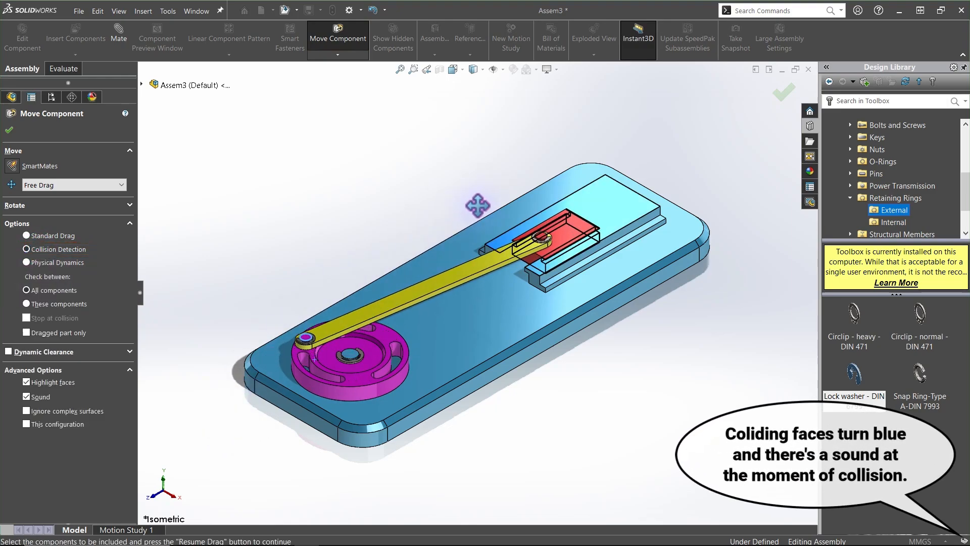
scroll(627, 226, "down", 5)
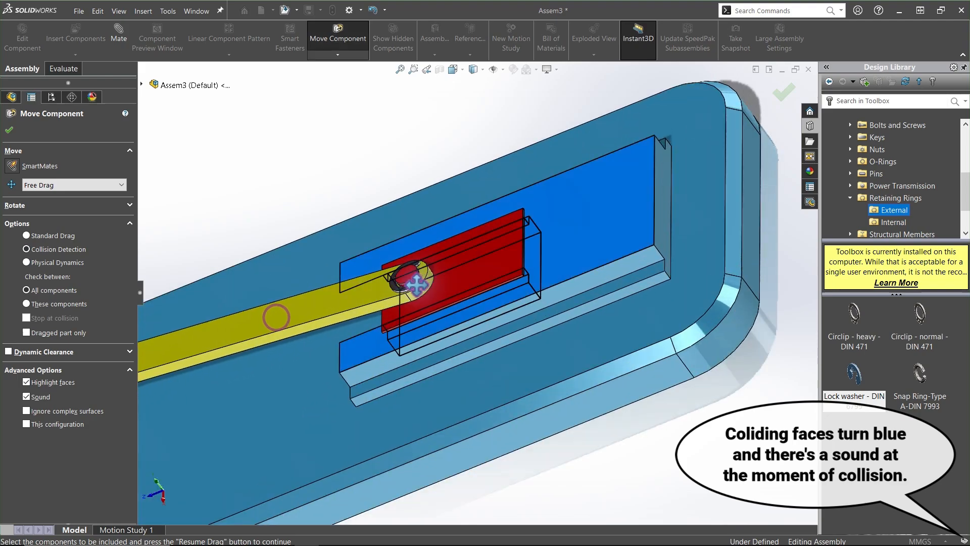
Rotate the crank back and forth against the stop wall with collision detection on, then close Move Component
left_click_drag(124, 379, 550, 235)
left_click_drag(271, 315, 78, 423)
left_click_drag(298, 310, 497, 245)
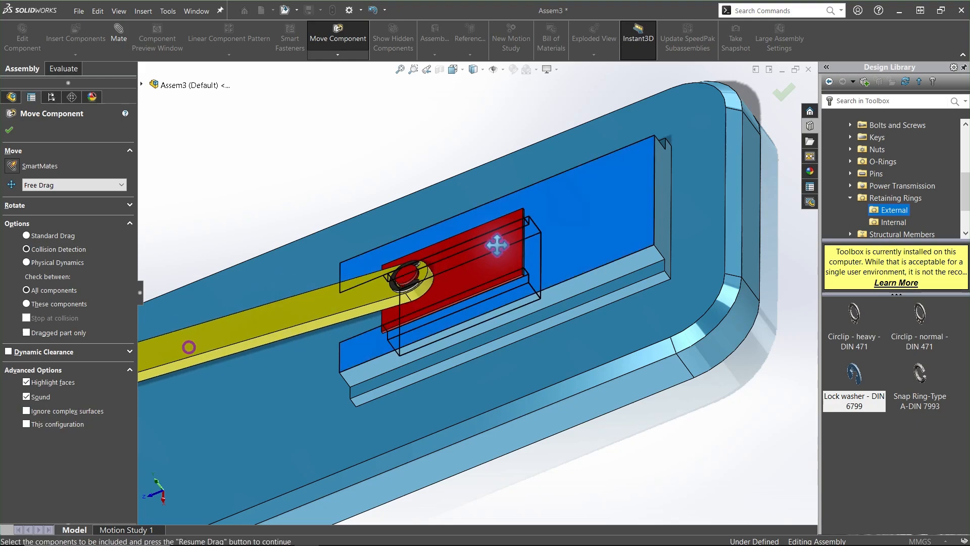
left_click(9, 131)
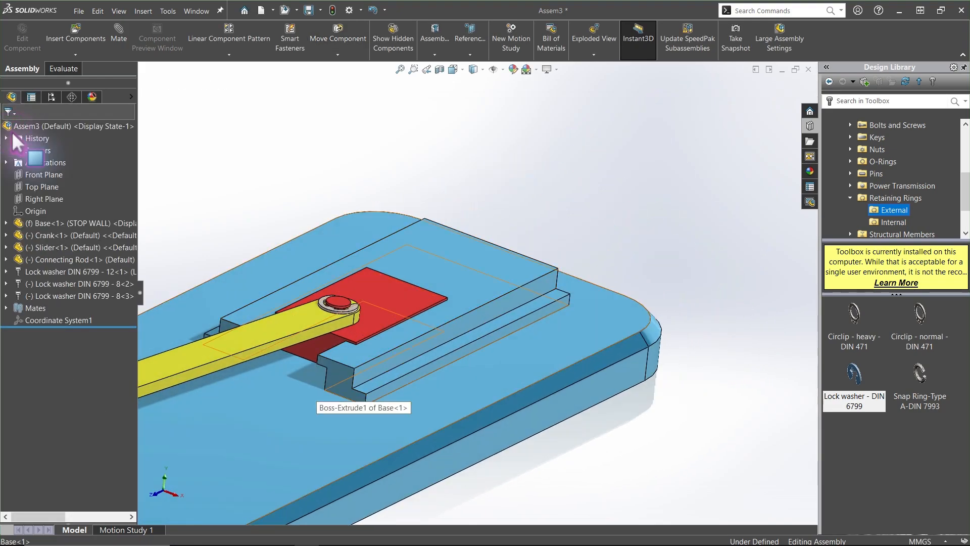
Measure the normal distance between the stop wall face and the slider's end face, then return to isometric view
left_click(50, 70)
left_click(183, 38)
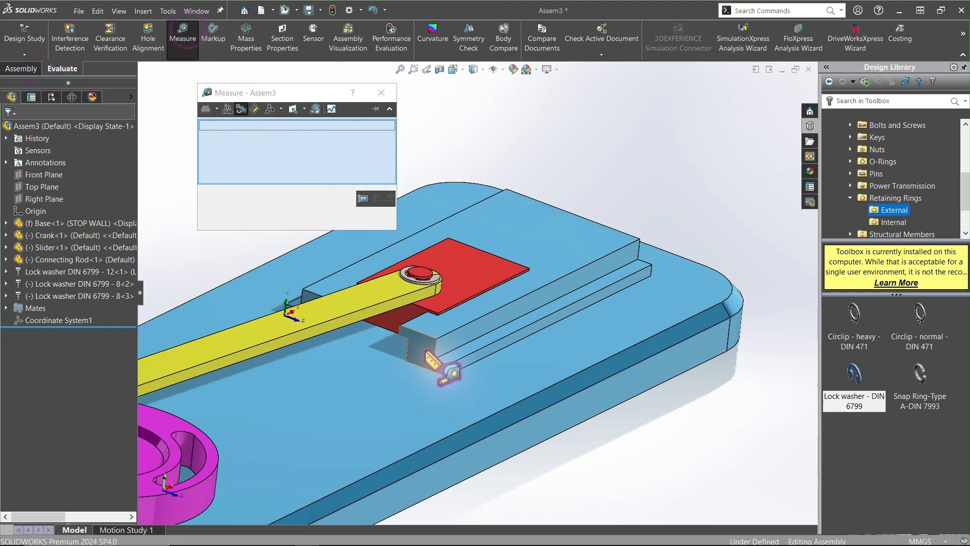
left_click(423, 354)
left_click(389, 315)
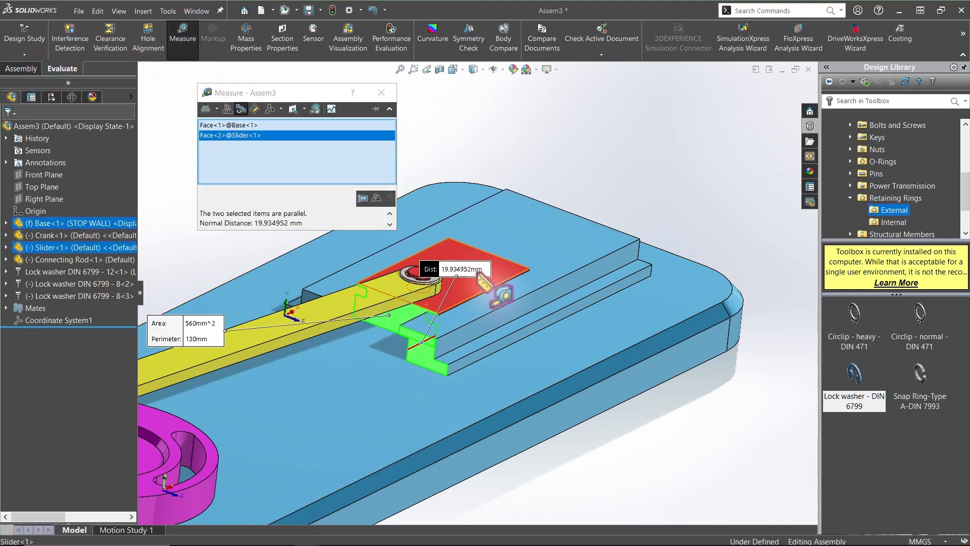
key("Escape")
left_click(405, 320)
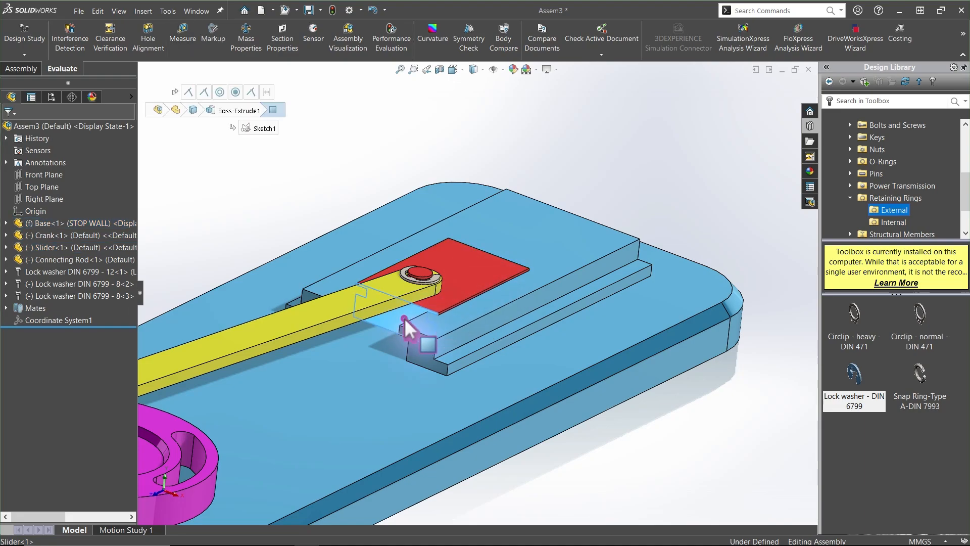
left_click(413, 351, "ctrl")
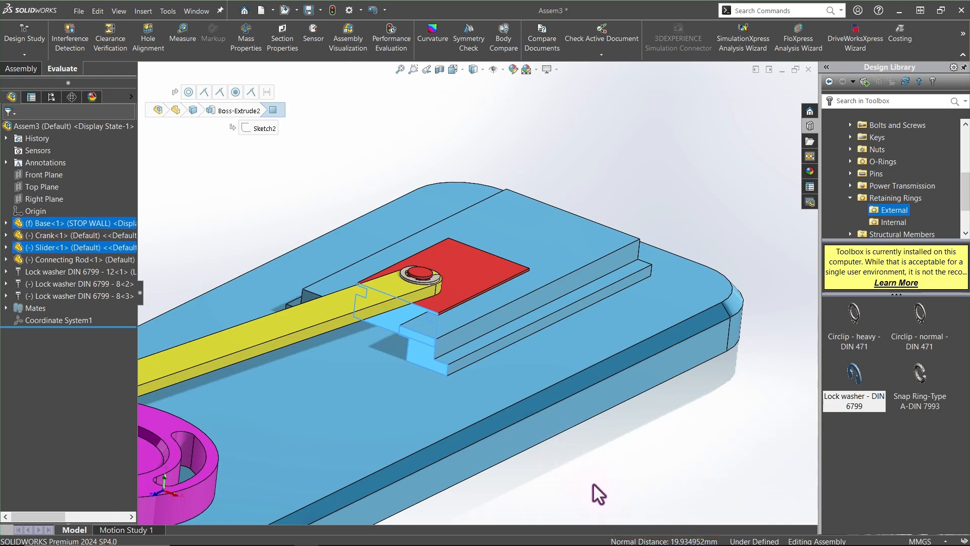
key("Escape")
key("ctrl+7")
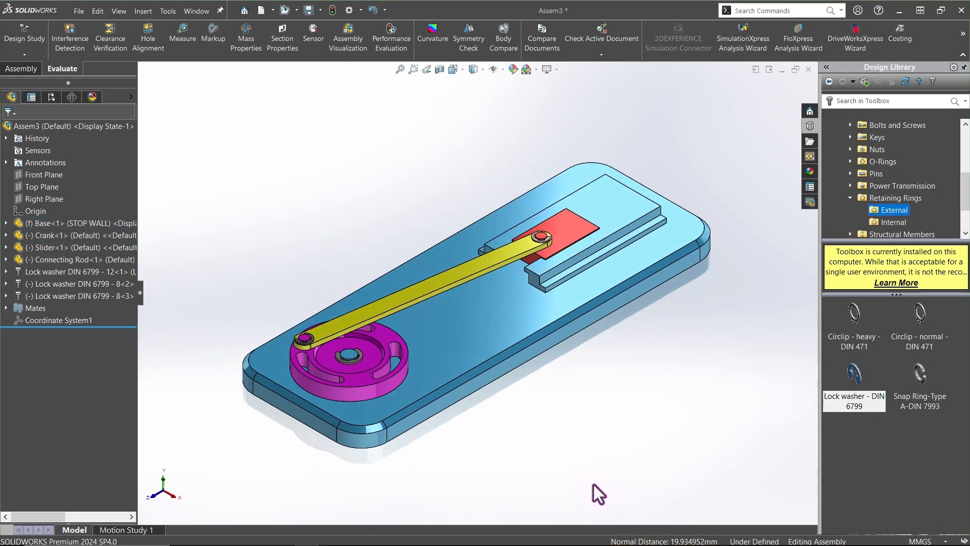
Switch the Base component back to its Default configuration
left_click(54, 223)
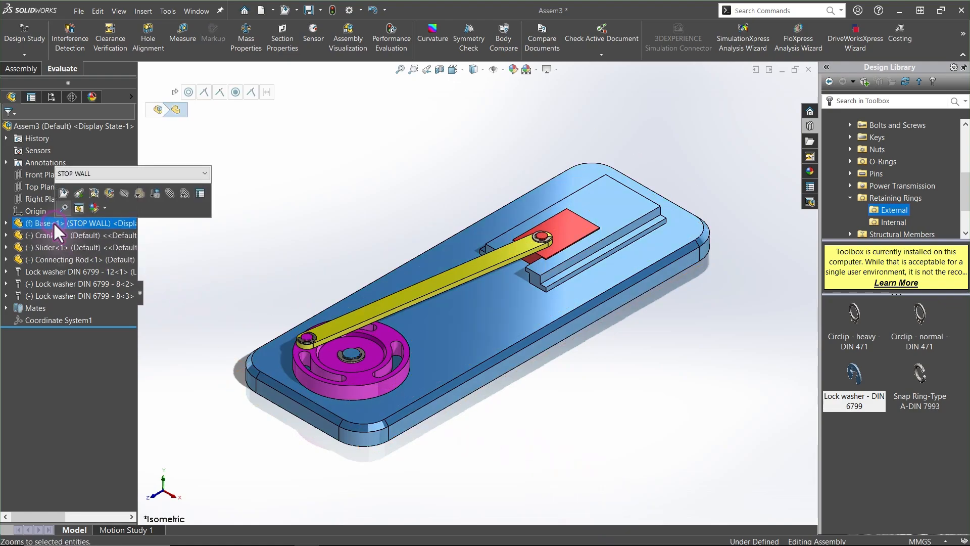
left_click(80, 173)
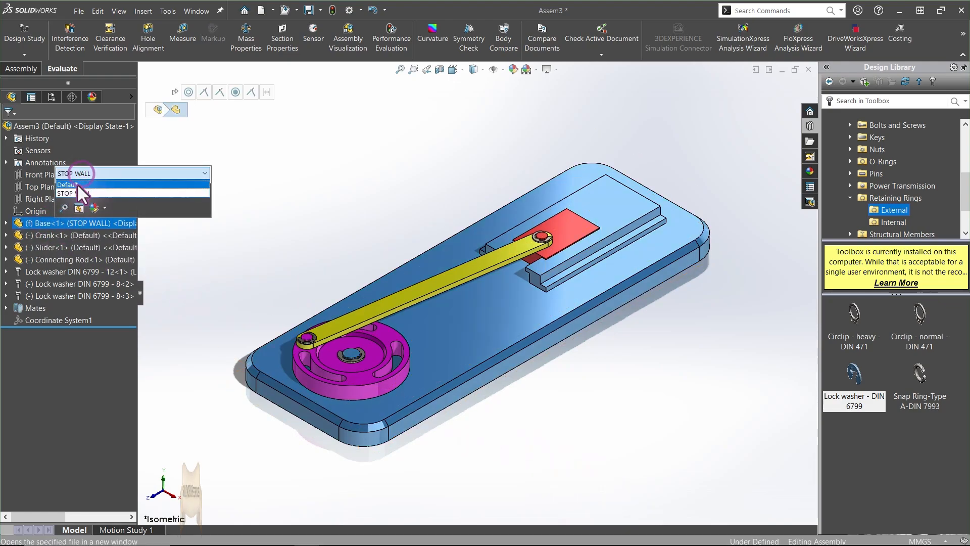
left_click(76, 183)
right_click(77, 184)
left_click(428, 208)
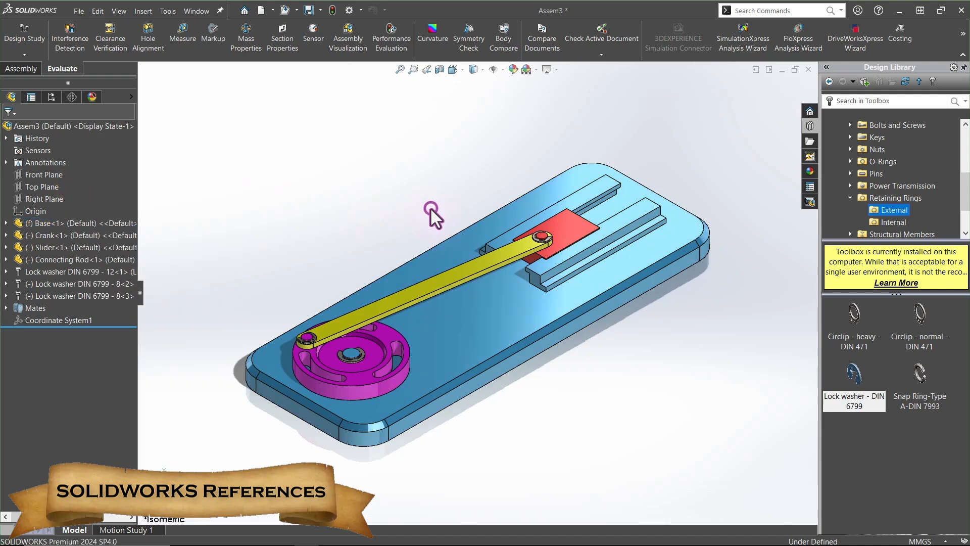
left_click(311, 329)
left_click(288, 261)
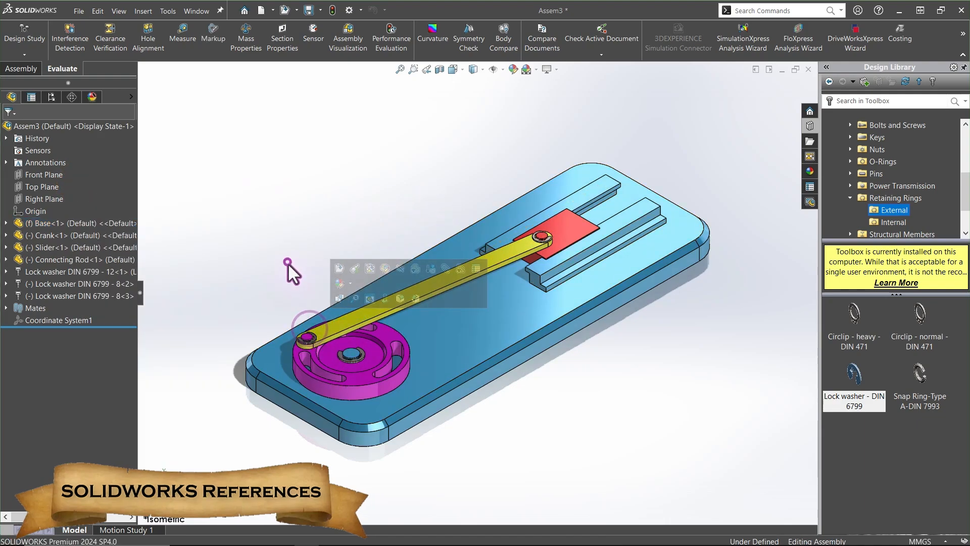
mouse_move(325, 326)
left_mouse_down()
mouse_move(343, 309)
mouse_move(341, 323)
left_mouse_up()
left_click(315, 252)
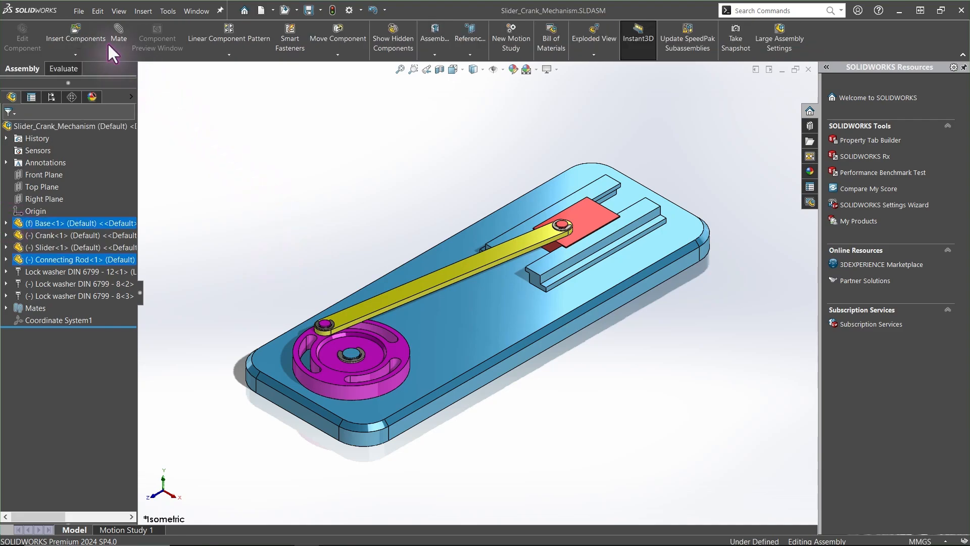
Review the assembly's referenced part files with Find References
left_click(76, 11)
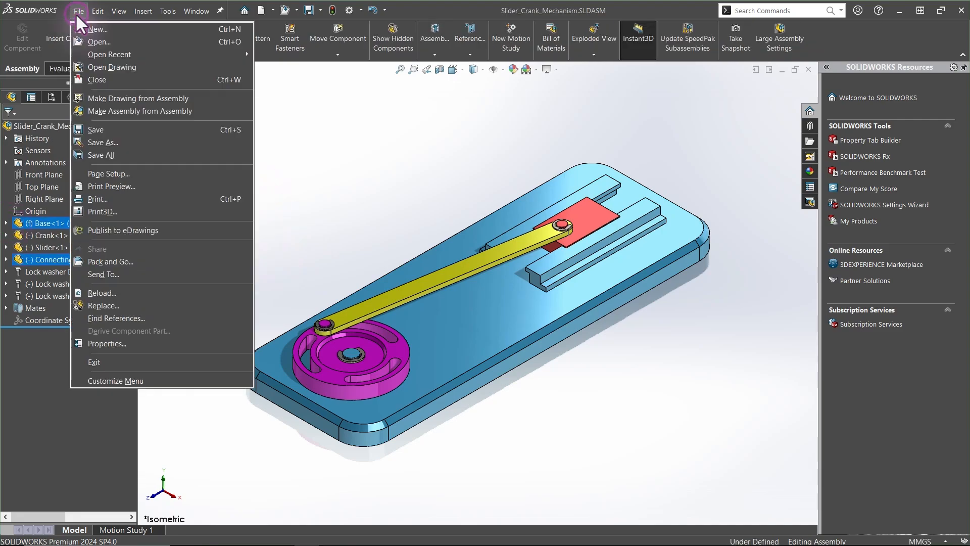
left_click(114, 317)
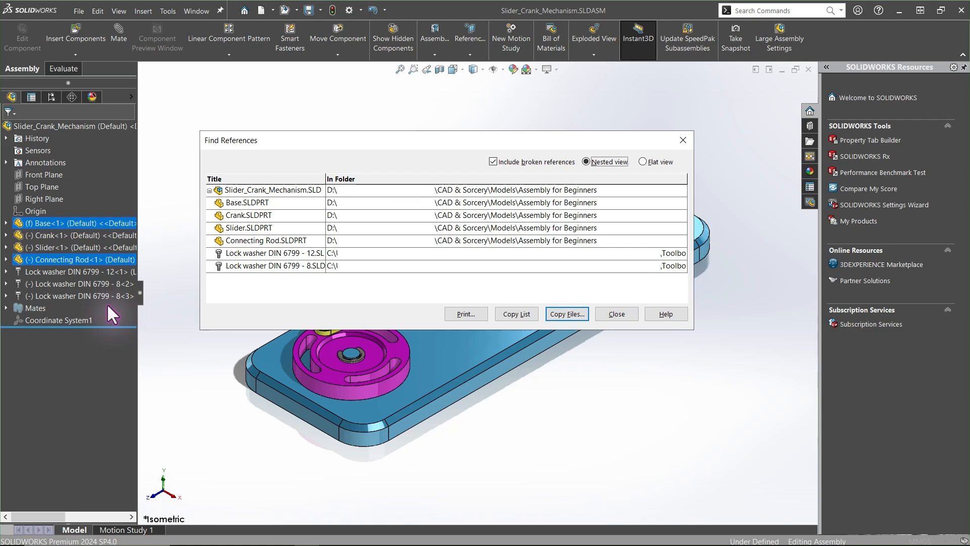
left_click(616, 314)
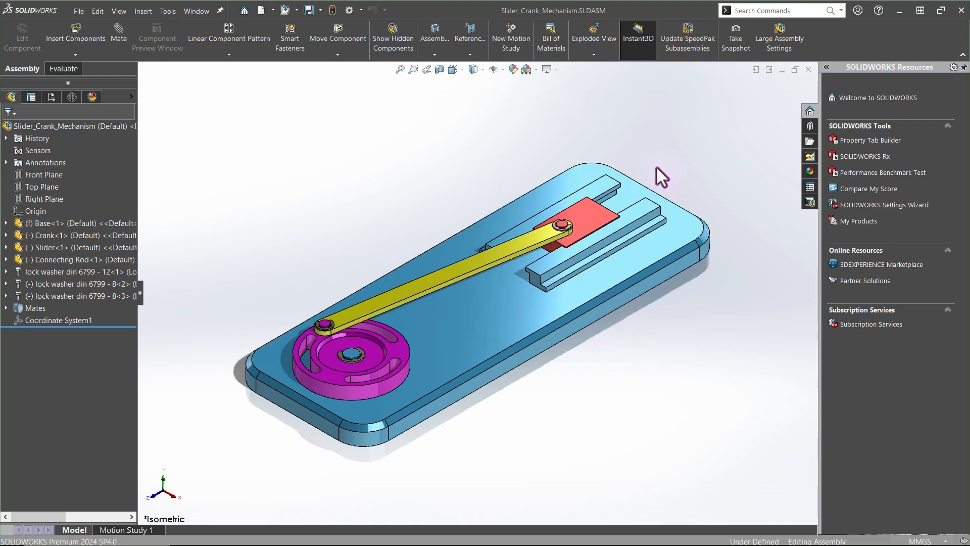
In File Explorer, rename Crank.SLDPRT to Trying to rename.SLDPRT
left_click(562, 217)
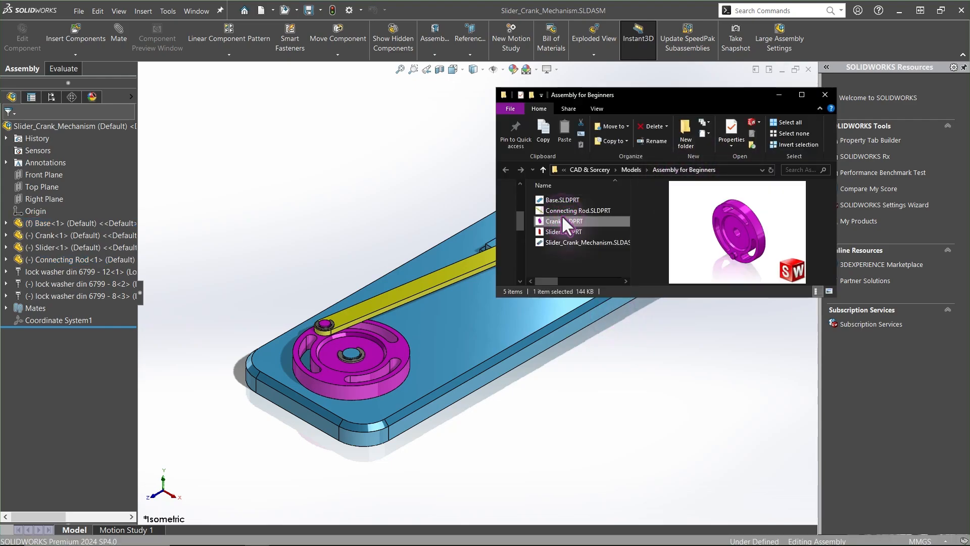
left_click(562, 217)
key("BackSpace")
type("Trying to rename")
key("Return")
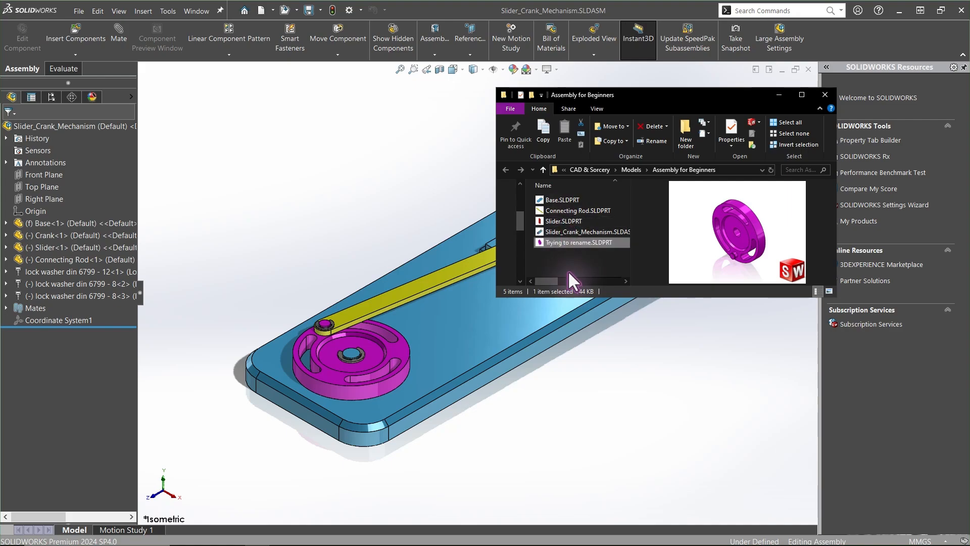
Close the assembly document without saving
left_click(402, 227)
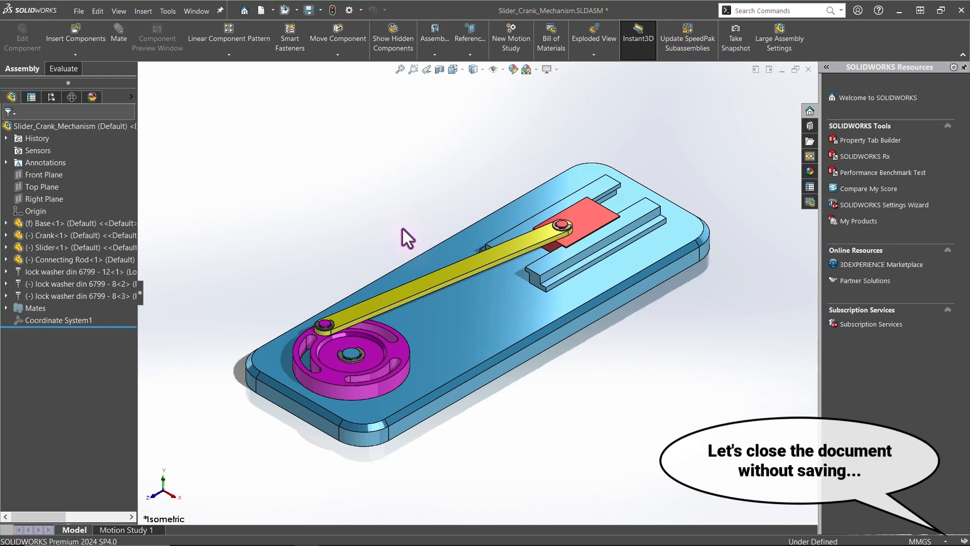
key("ctrl+w")
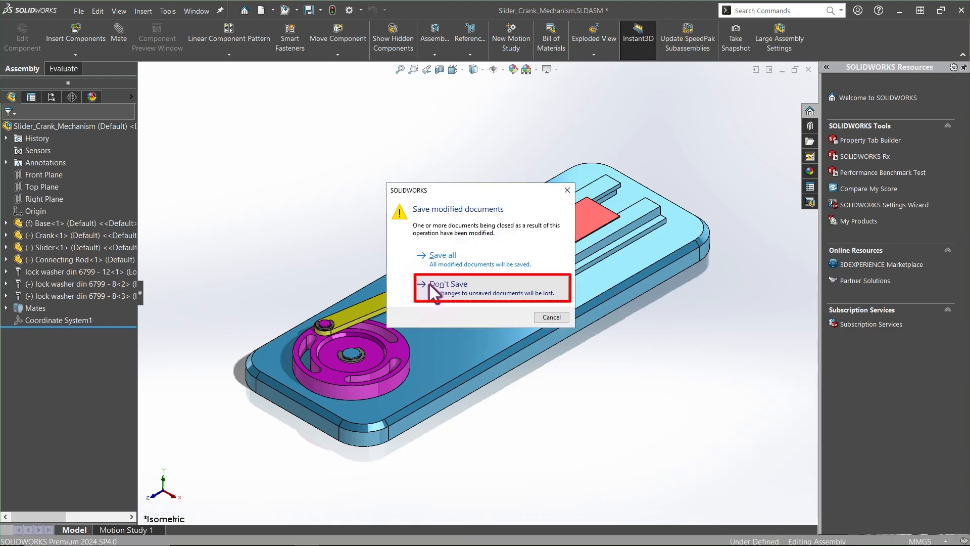
left_click(428, 283)
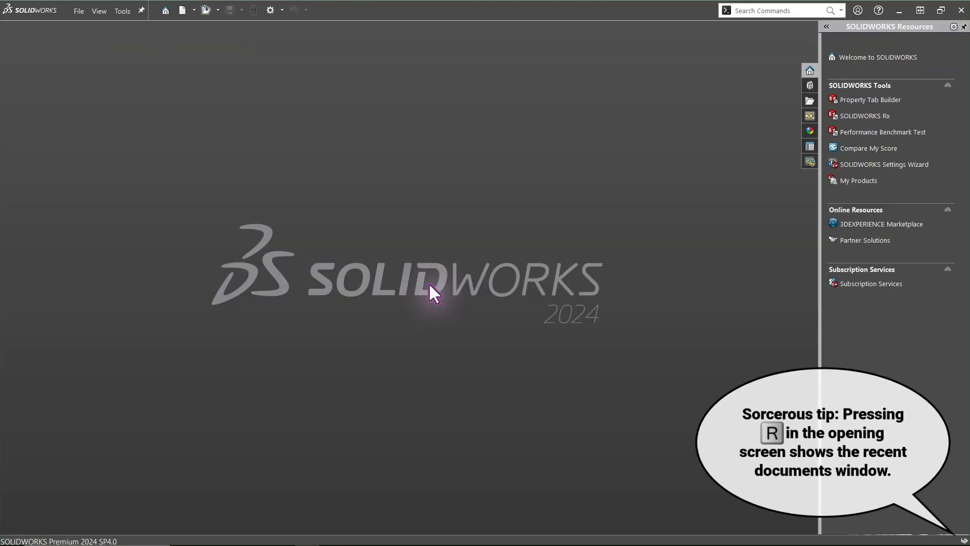
Reopen Slider_Crank_Mechanism from the recent documents list and dismiss the open summary
key("r")
left_click(216, 210)
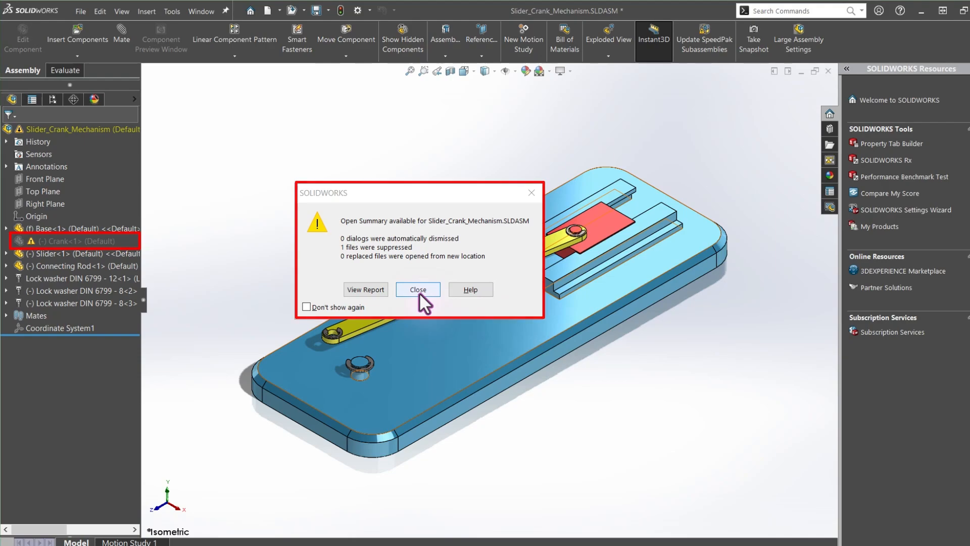
left_click(419, 292)
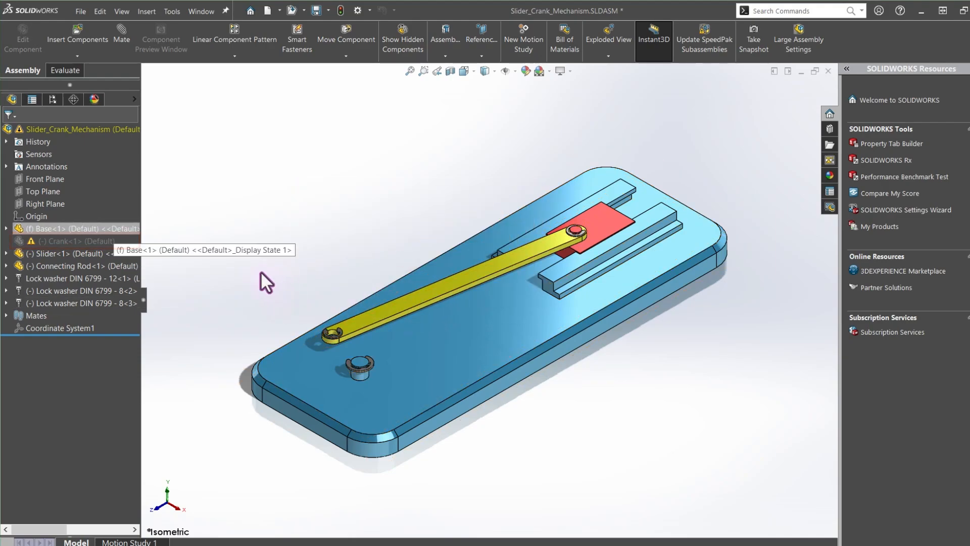
Delete the missing Crank component from the assembly using Delete Missing References in Find References
left_click(57, 244)
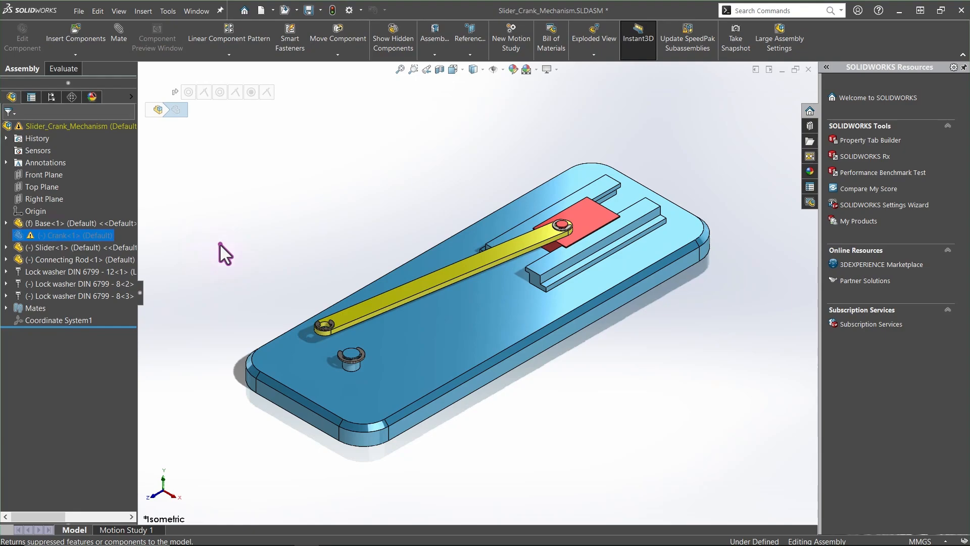
left_click(219, 243)
left_click(78, 10)
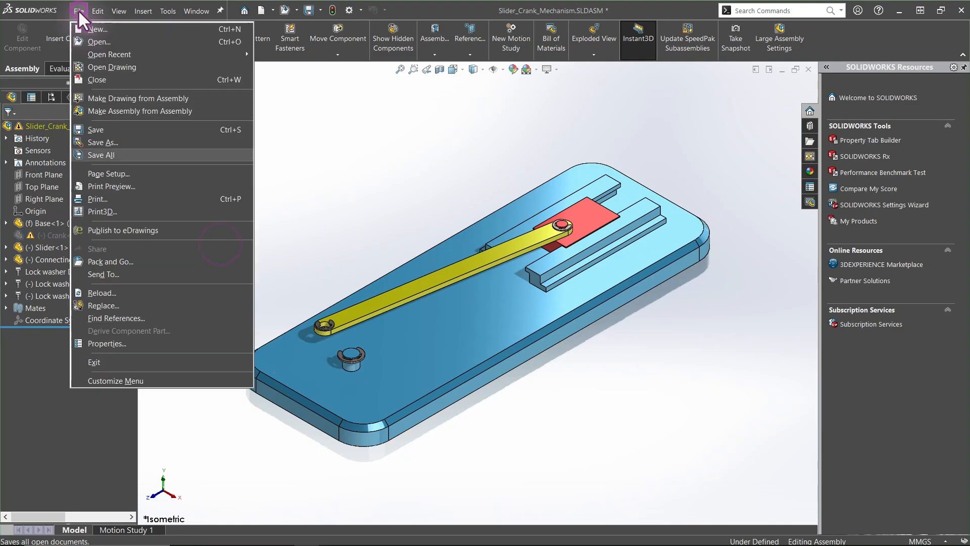
left_click(112, 318)
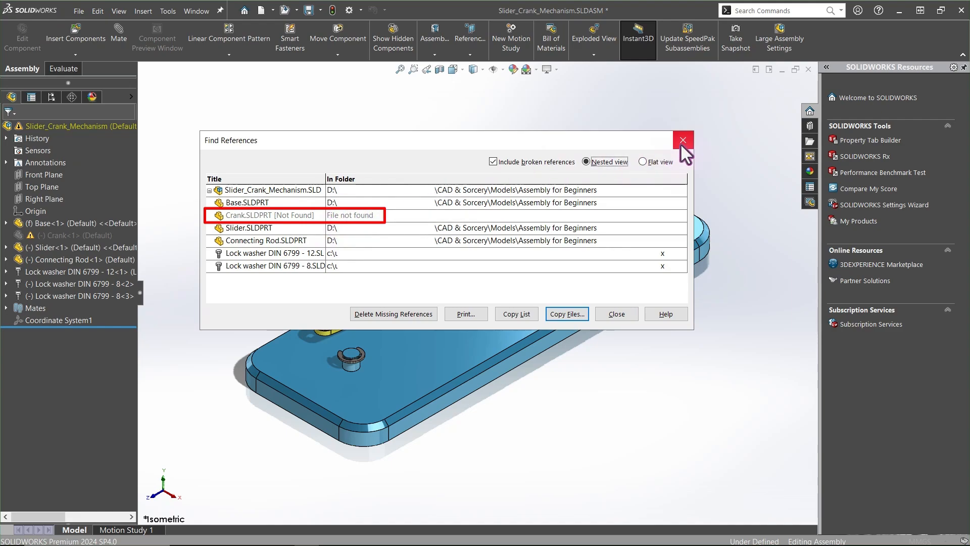
left_click(381, 314)
left_click(545, 184)
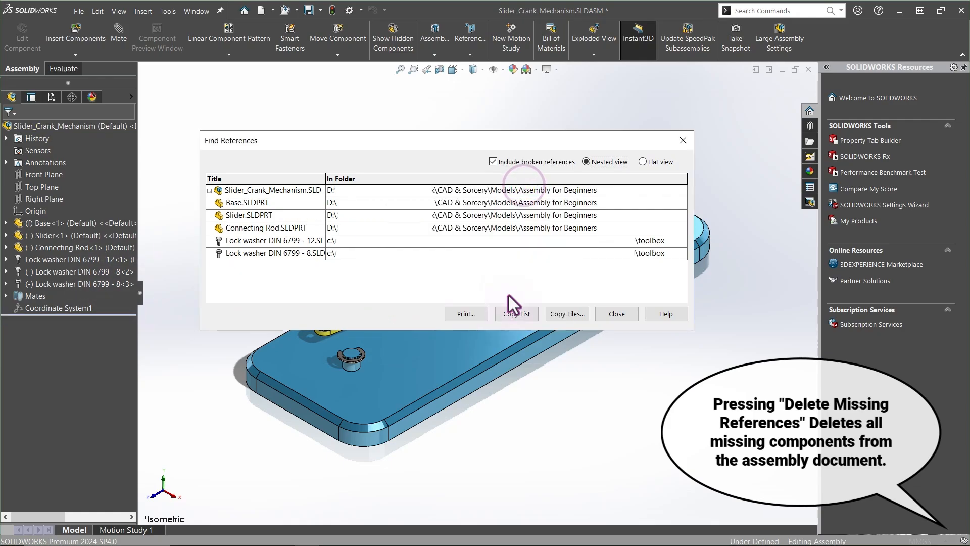
left_click(616, 314)
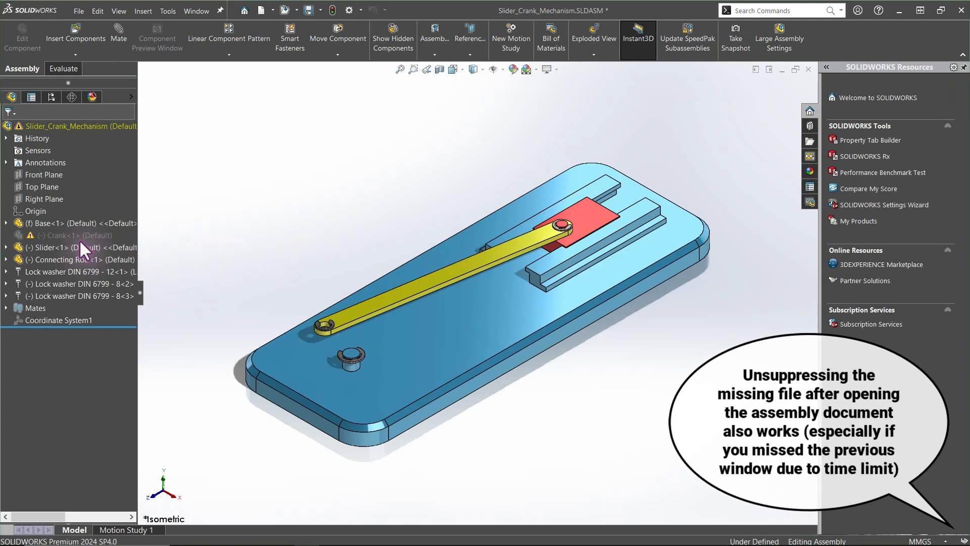
Unsuppress the missing Crank and browse to load Trying to rename.SLDPRT in its place
left_click(75, 236)
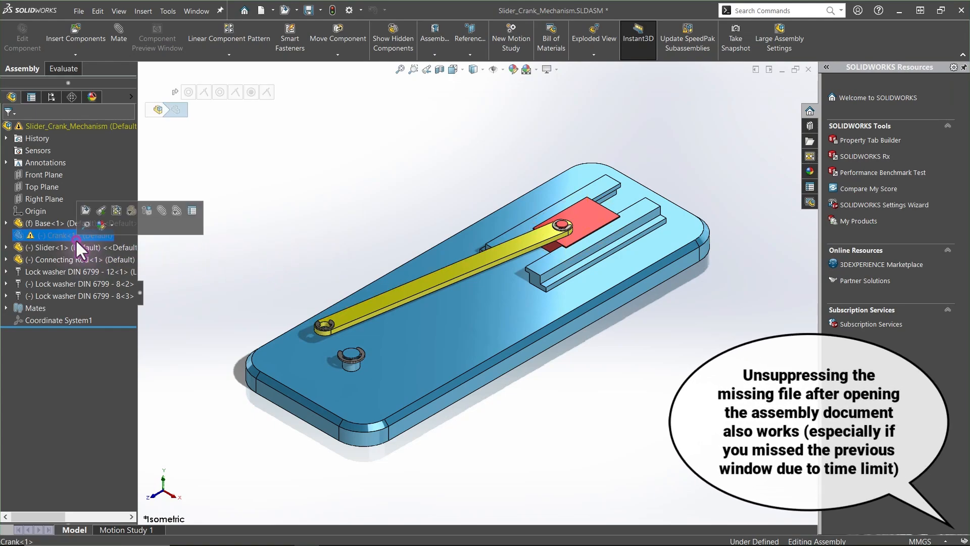
left_click(146, 209)
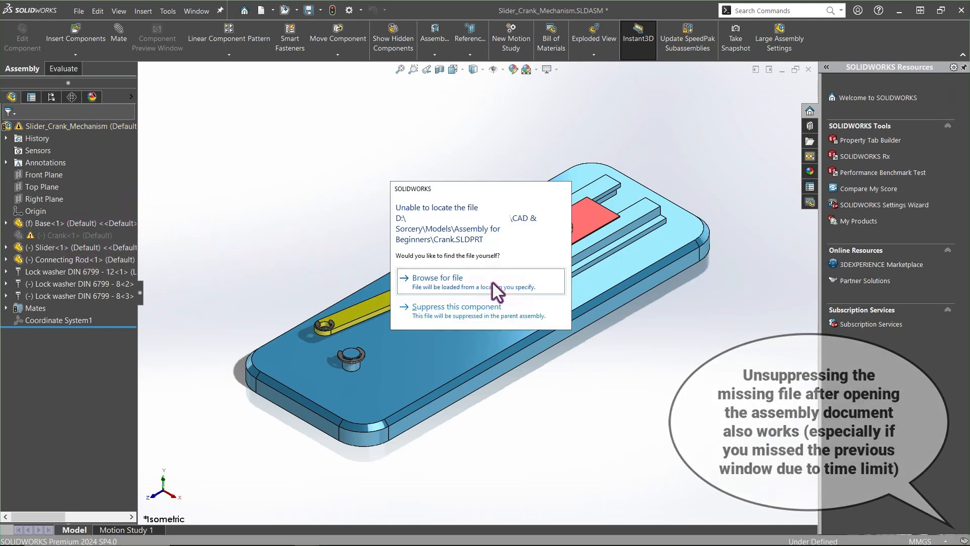
left_click(492, 281)
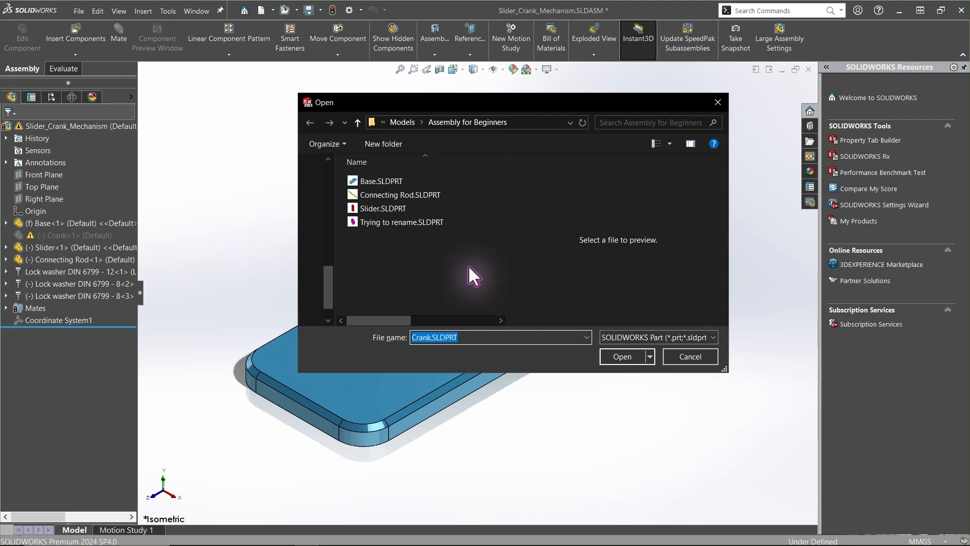
left_click(408, 223)
left_click(623, 356)
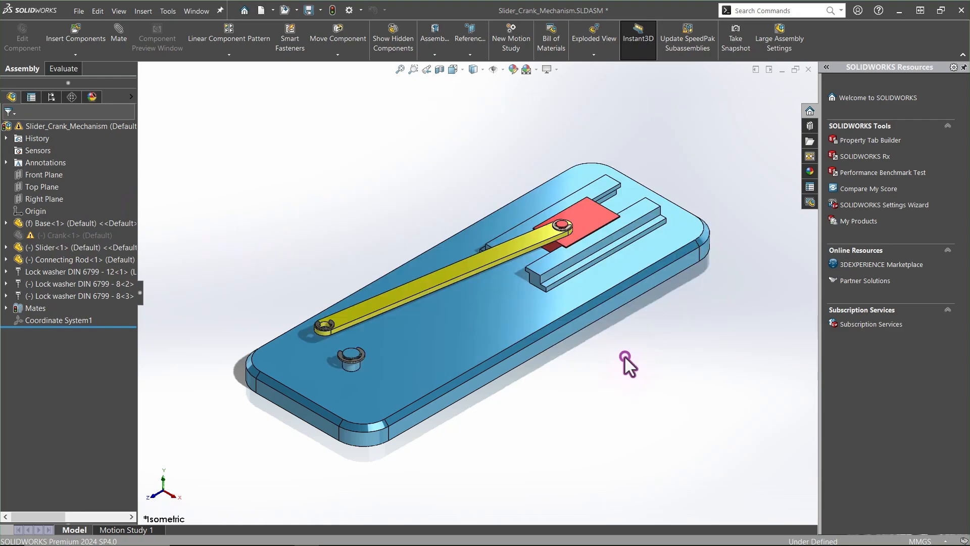
Check the updated part references with Find References
left_click(76, 10)
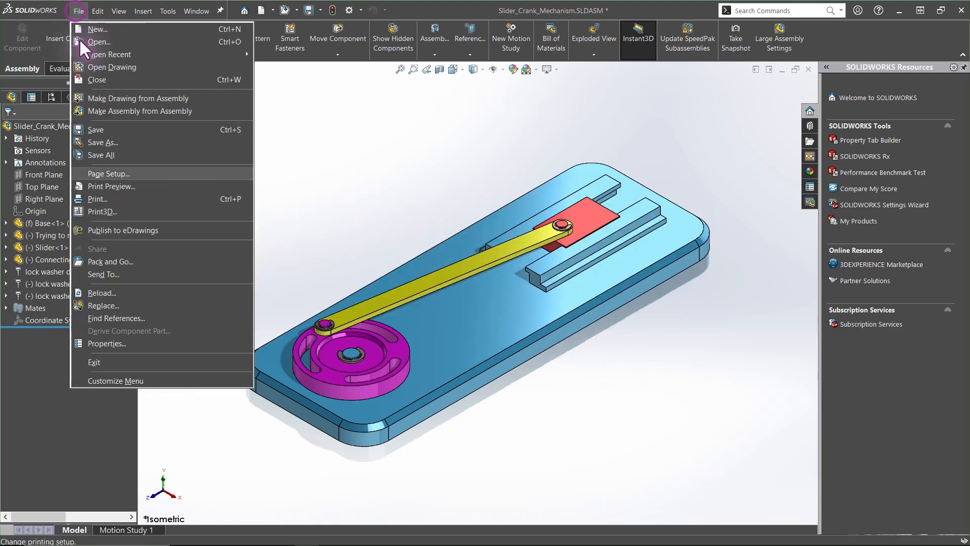
left_click(125, 317)
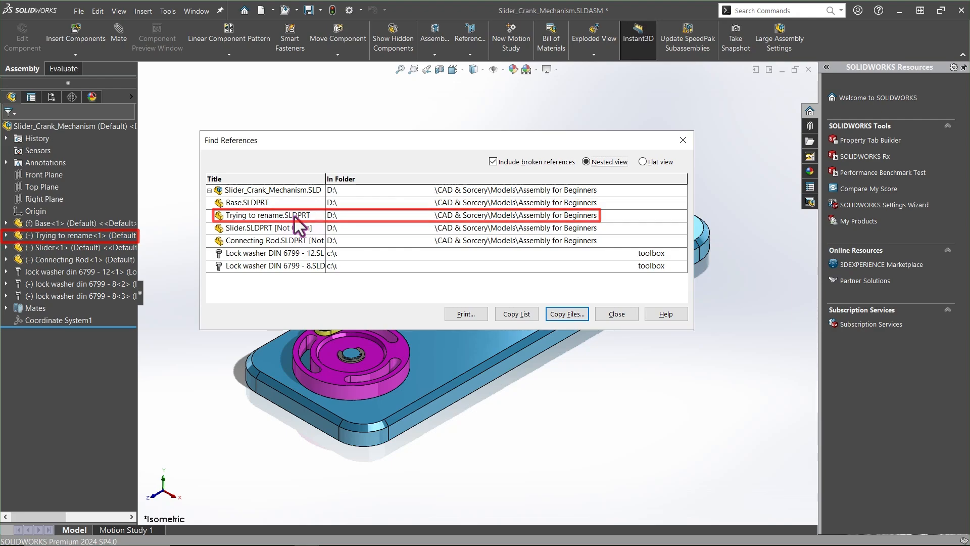
left_click(616, 314)
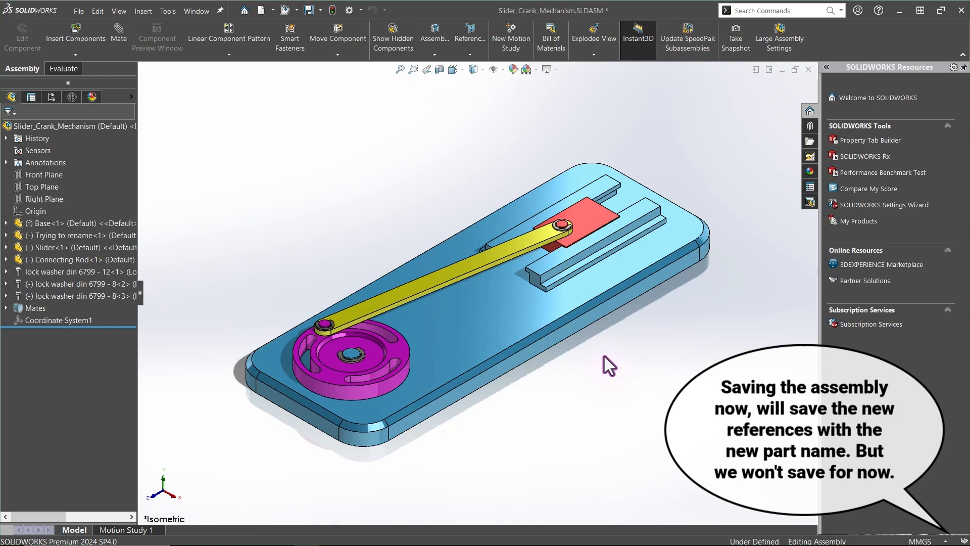
Close the assembly without saving the new references
left_click(809, 68)
left_click(459, 289)
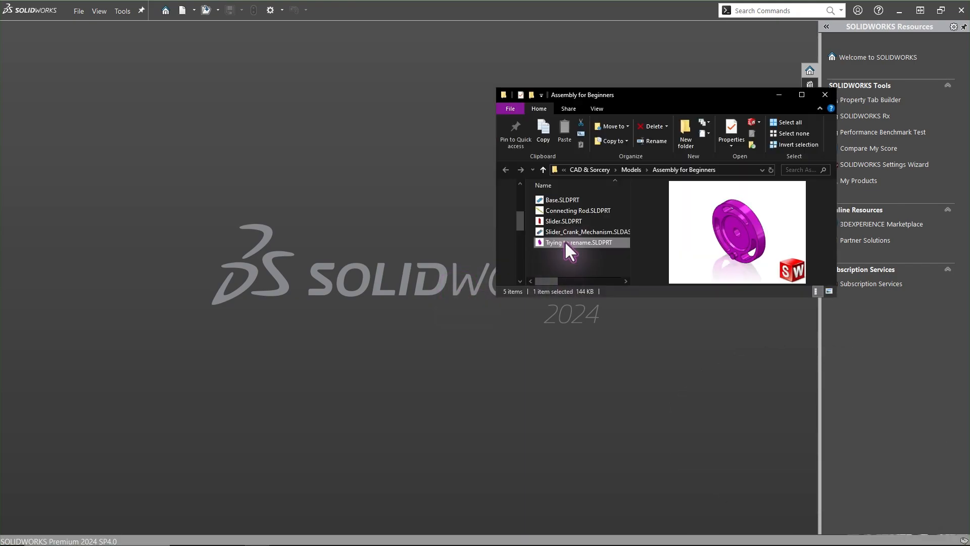
Rename the part file Trying to rename.SLDPRT back to Crank.SLDPRT in the file explorer
key("F2")
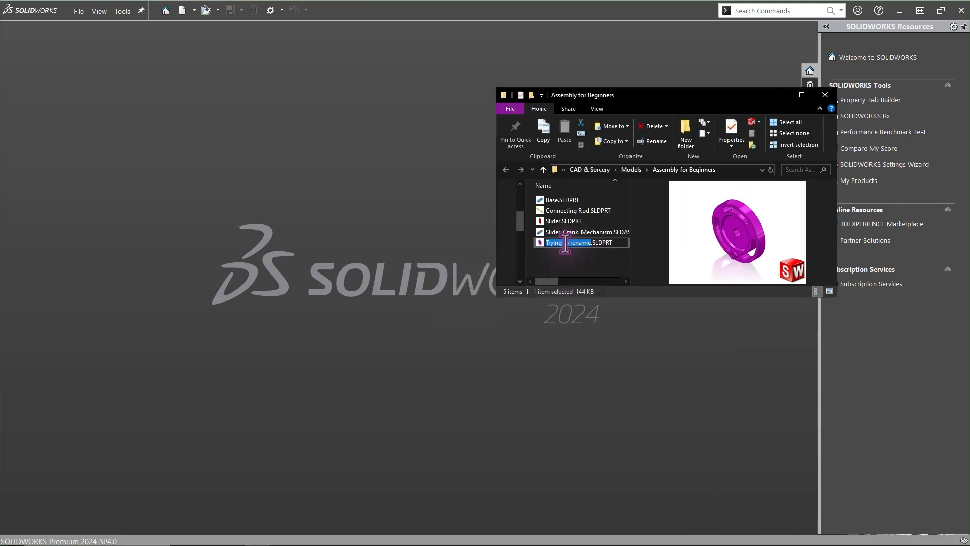
type("Crank")
key("Return")
left_click(418, 225)
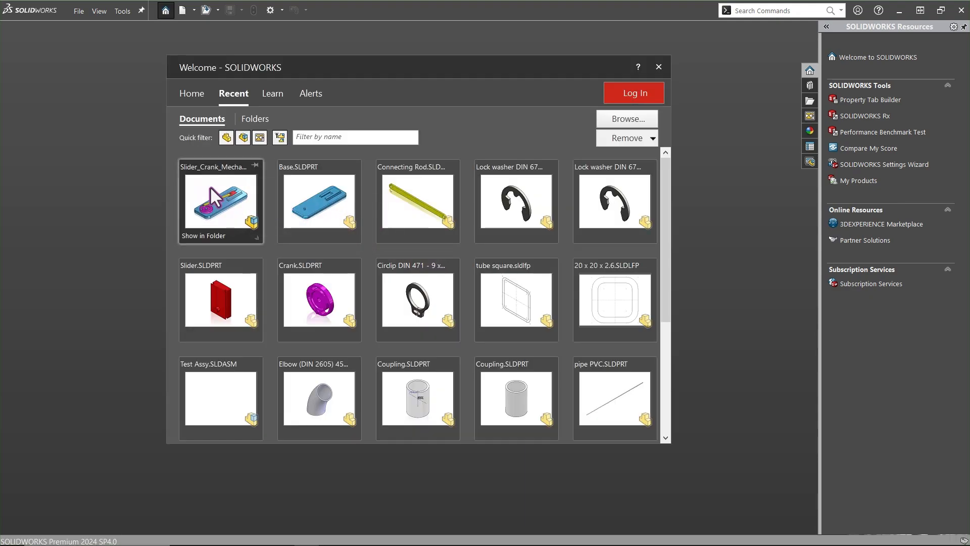
left_click(210, 186)
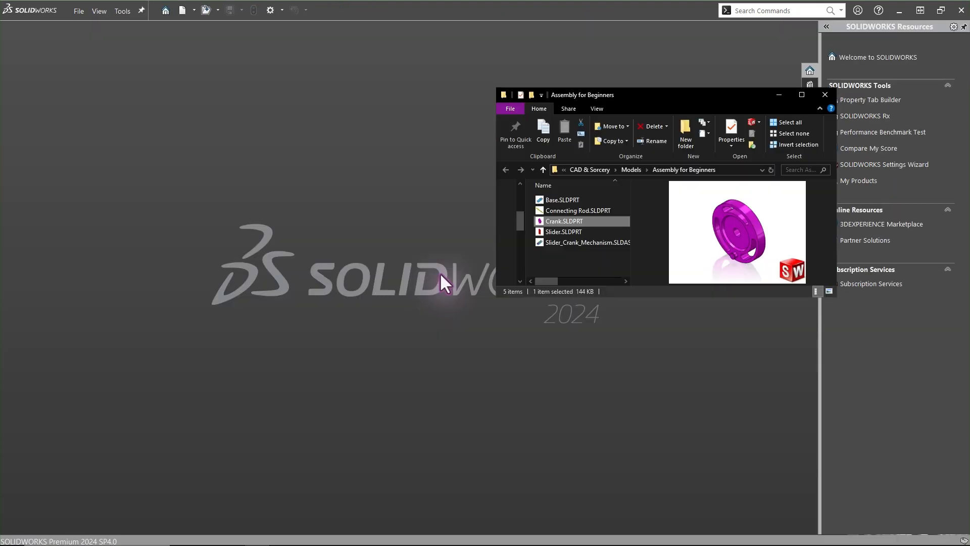
Create a new folder named Move files here and move Crank.SLDPRT into it
left_click(549, 268)
key("ctrl+shift+n")
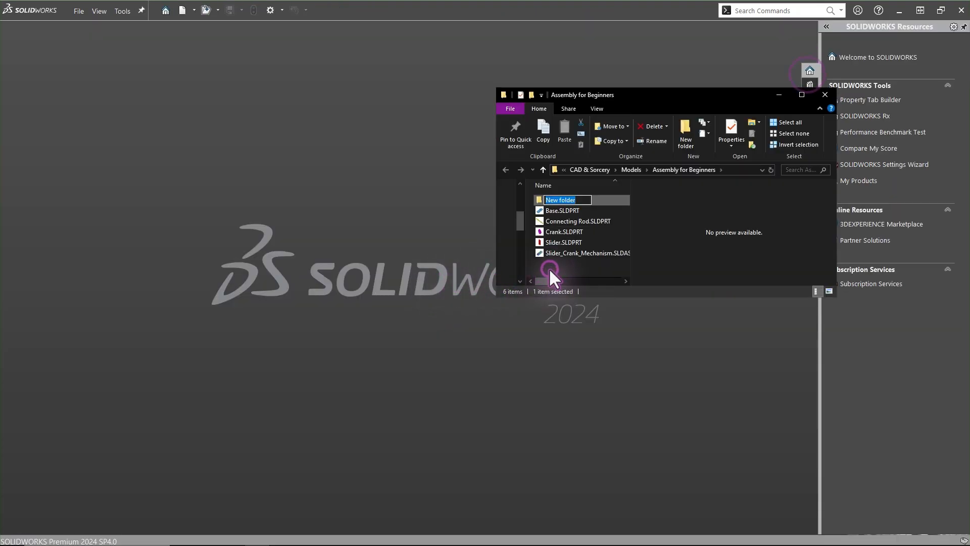
type("Move files here")
key("Return")
left_click_drag(566, 230, 560, 199)
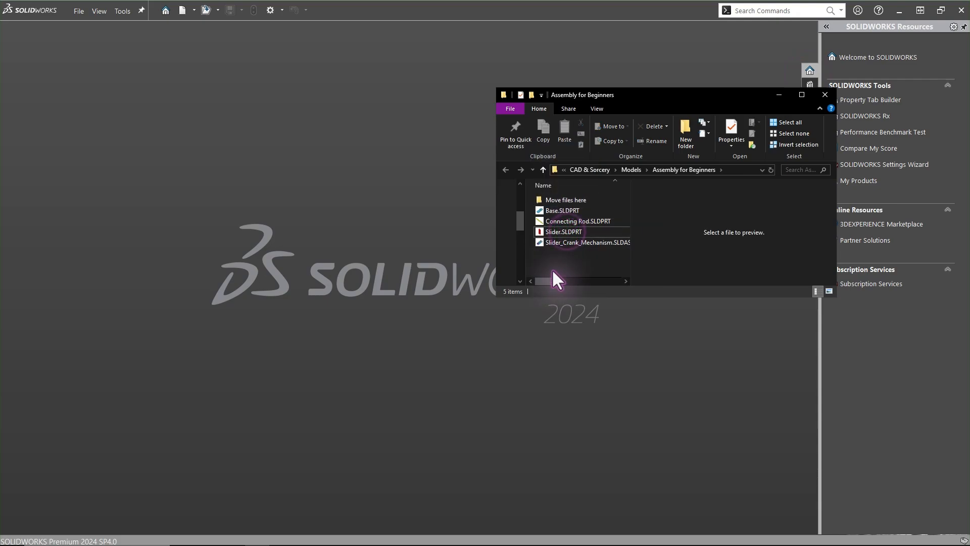
Open Slider_Crank_Mechanism.SLDASM and check its part references with Find References
double_click(602, 239)
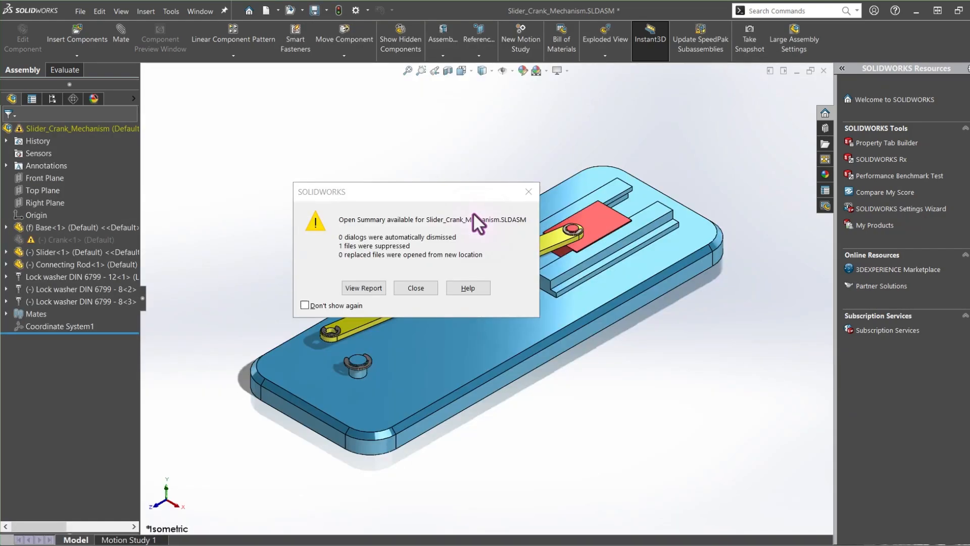
left_click(410, 289)
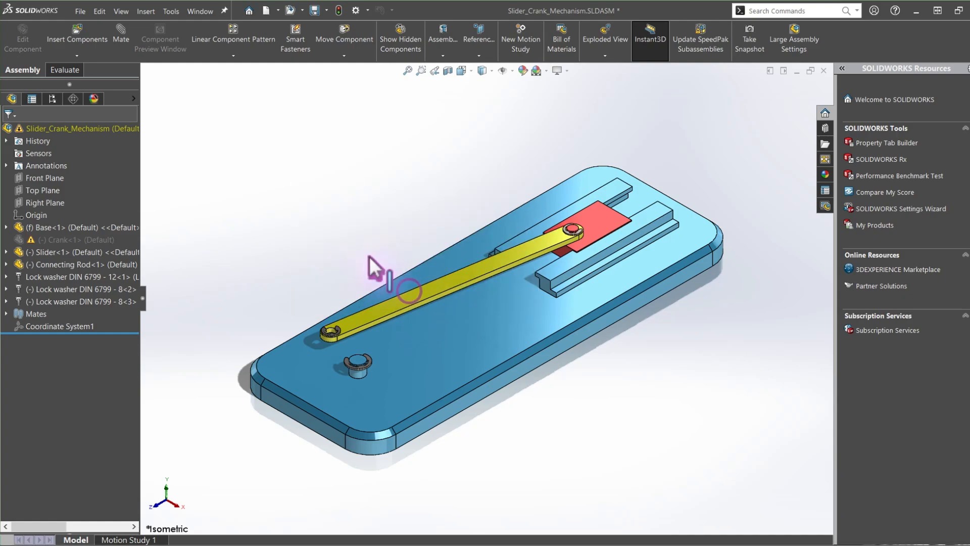
left_click(81, 10)
left_click(95, 325)
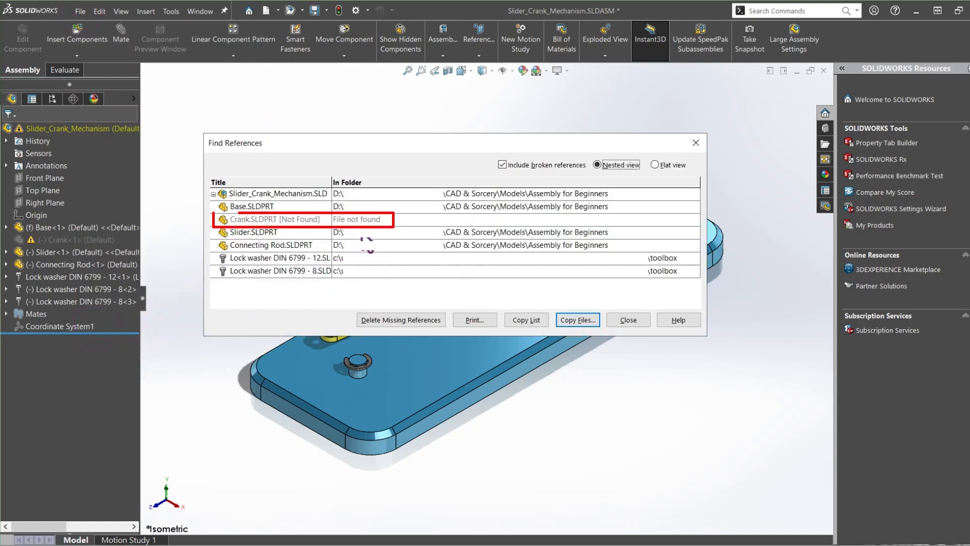
left_click(623, 320)
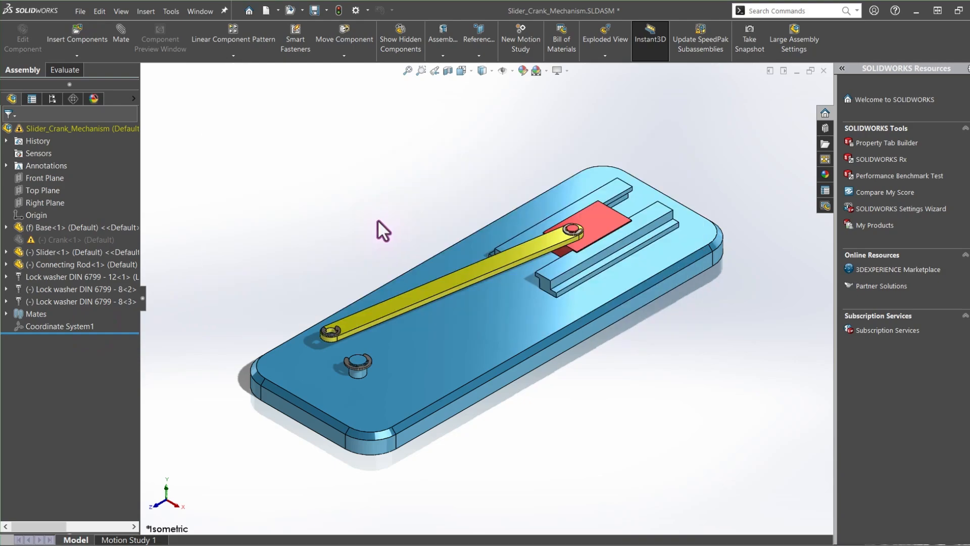
Unsuppress the missing Crank and browse to load Crank.SLDPRT from the Move files here folder
right_click(108, 239)
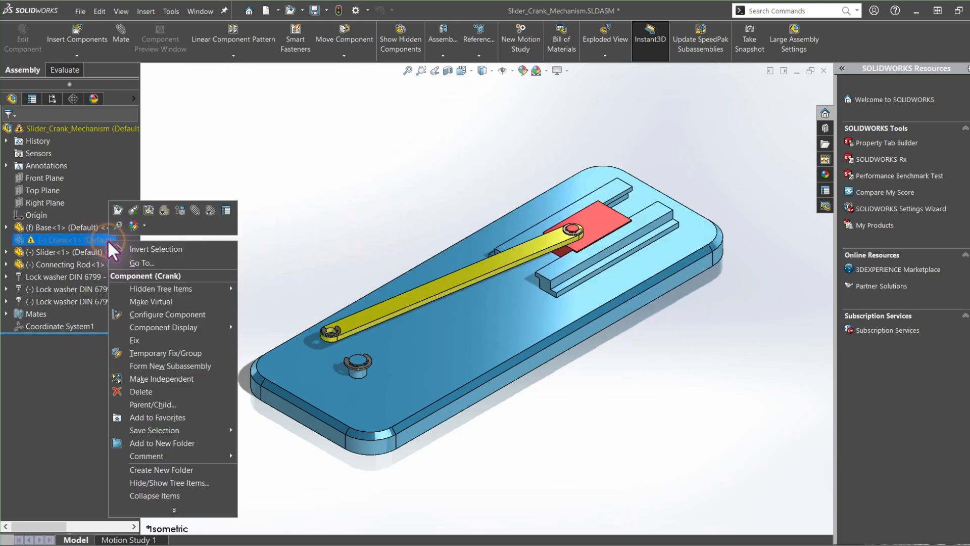
left_click(178, 211)
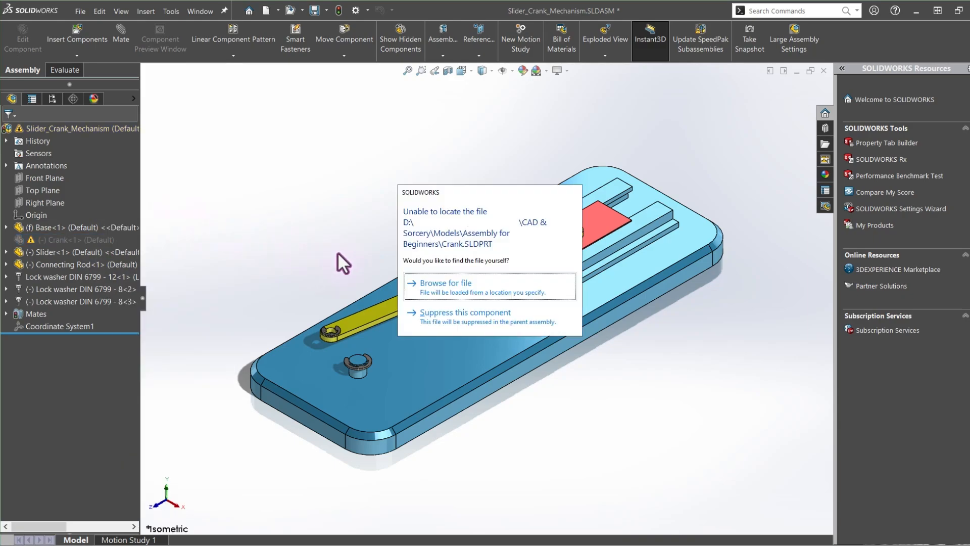
left_click(451, 280)
double_click(396, 187)
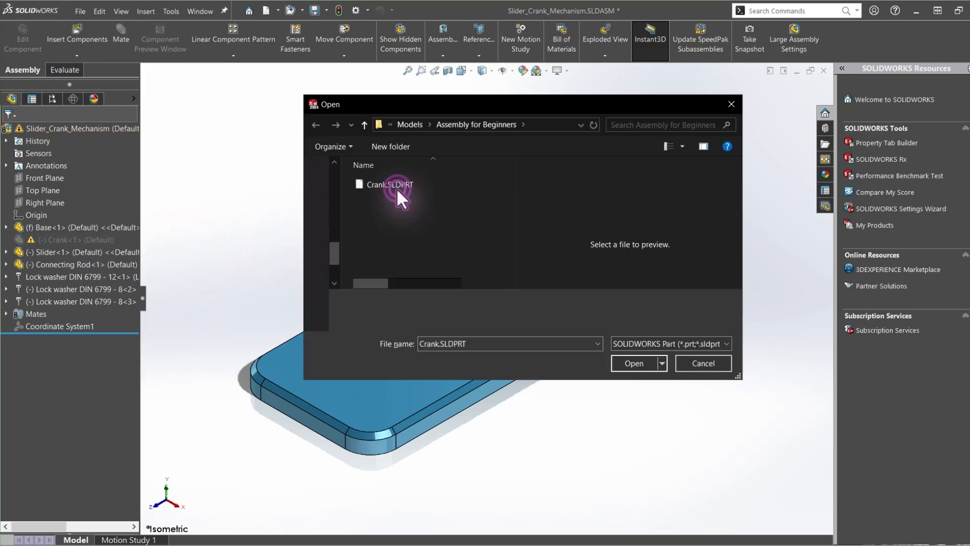
left_click(396, 187)
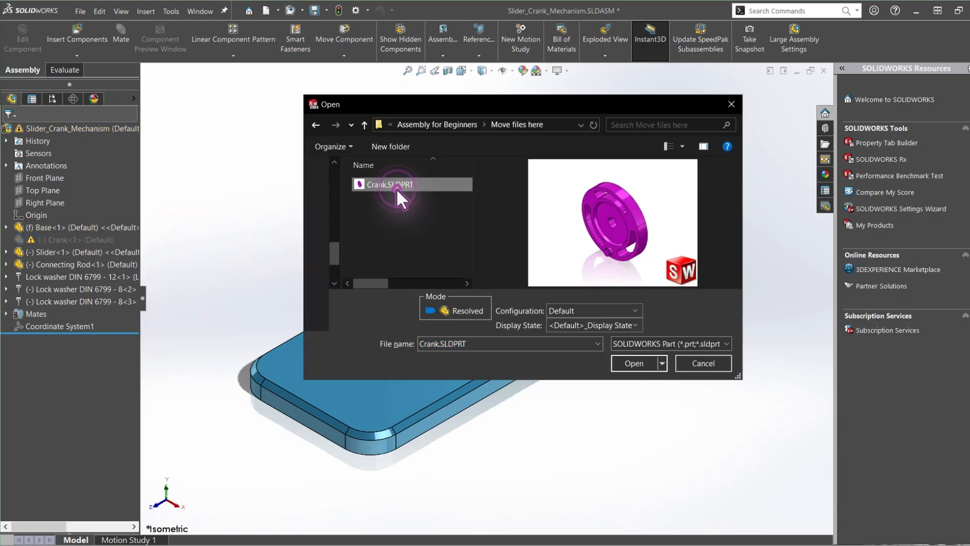
left_click(633, 365)
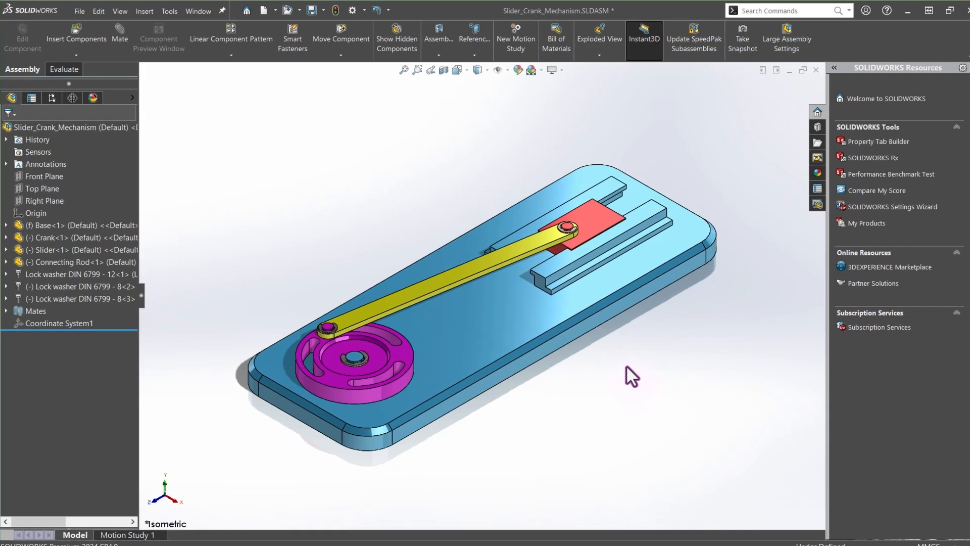
Review the updated references in Find References and close the assembly without saving
left_click(81, 11)
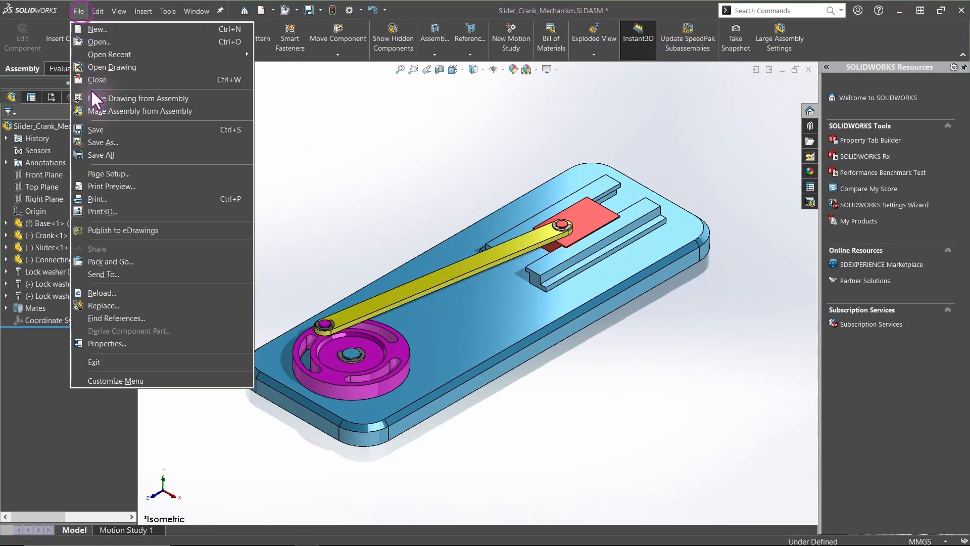
left_click(120, 314)
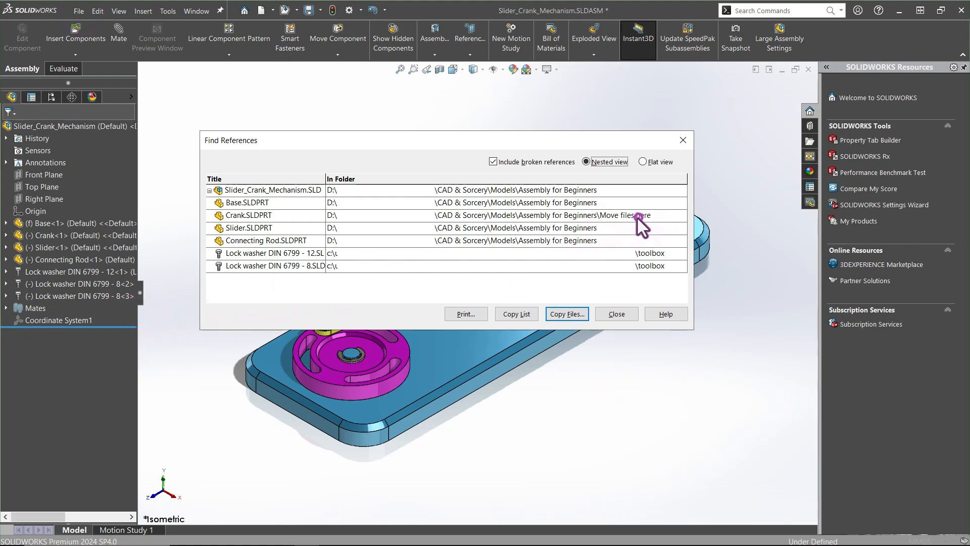
left_click(682, 140)
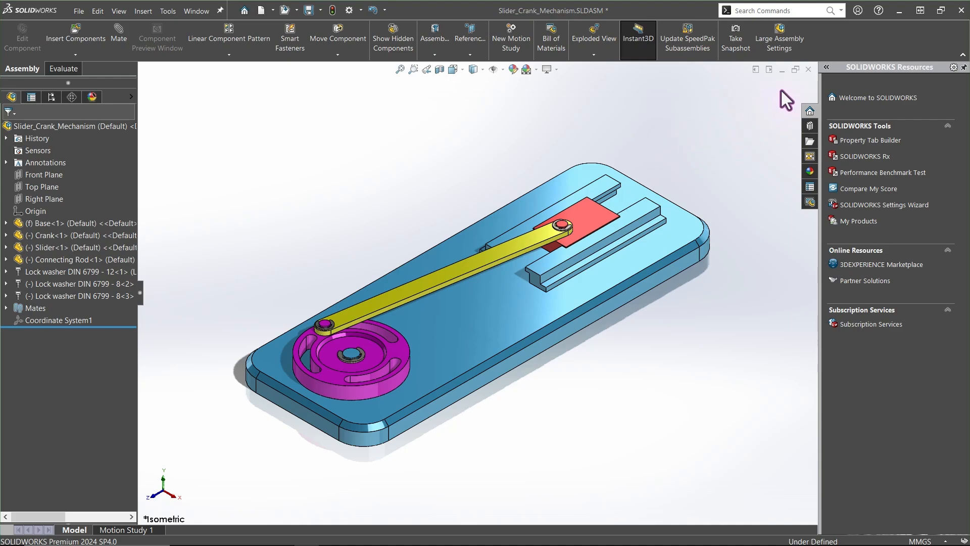
left_click(809, 70)
left_click(438, 293)
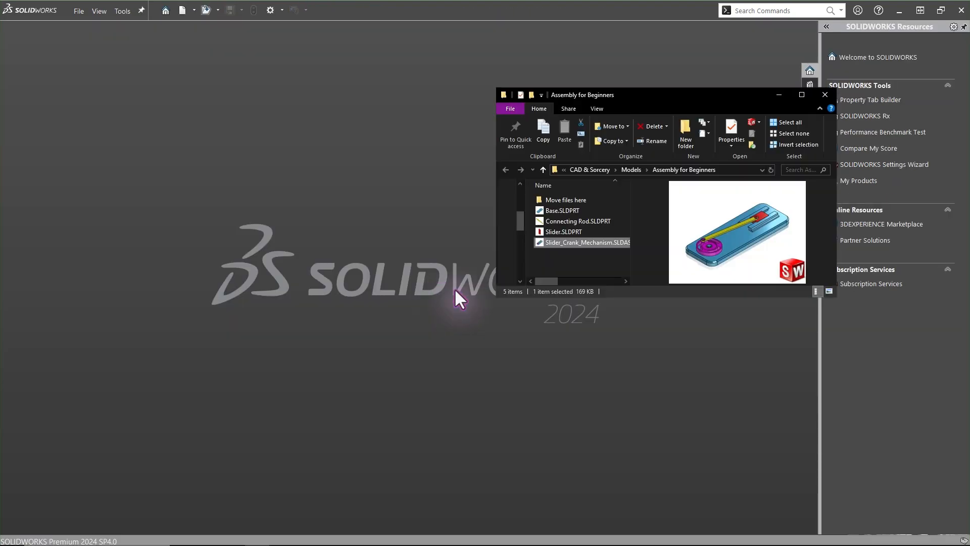
Inspect the contents of the Move files here folder in the file explorer
left_click(552, 259)
left_click(558, 200)
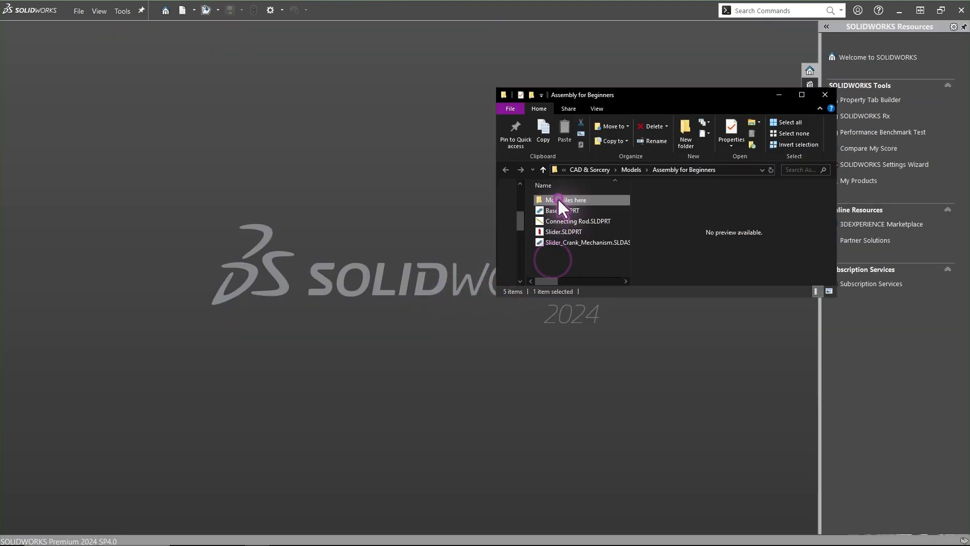
double_click(558, 199)
left_click(555, 201)
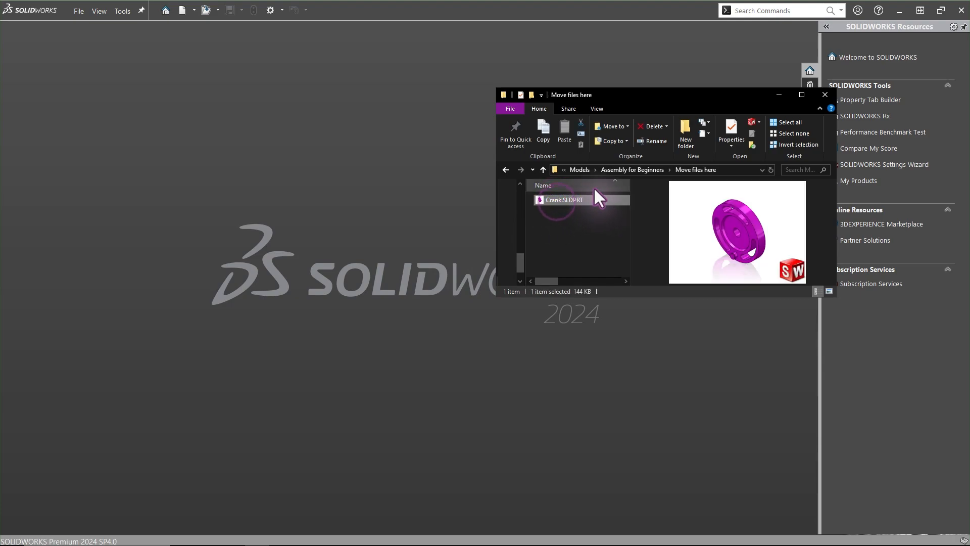
left_click(644, 170)
Open Slider_Crank_Mechanism.SLDASM and review its part references with Find References
left_click(571, 250)
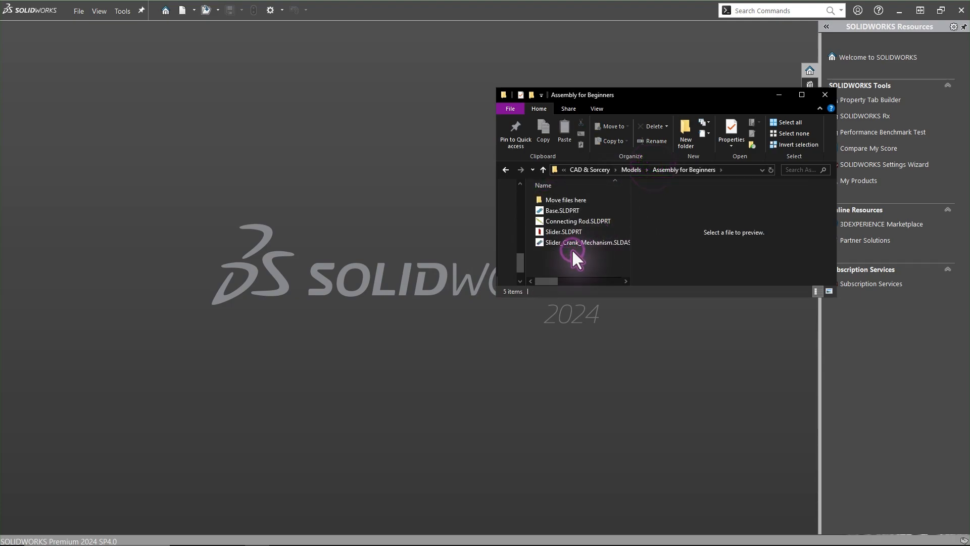
double_click(564, 256)
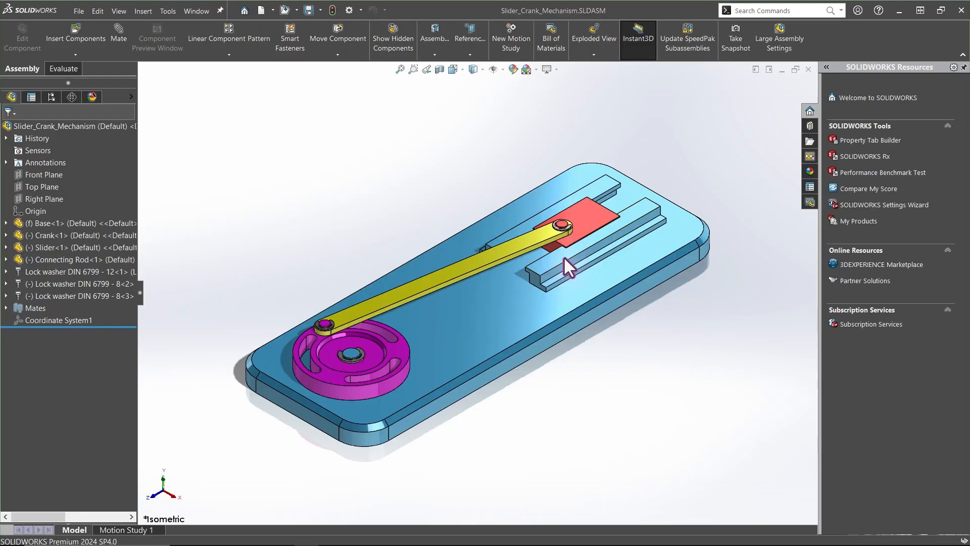
left_click(85, 14)
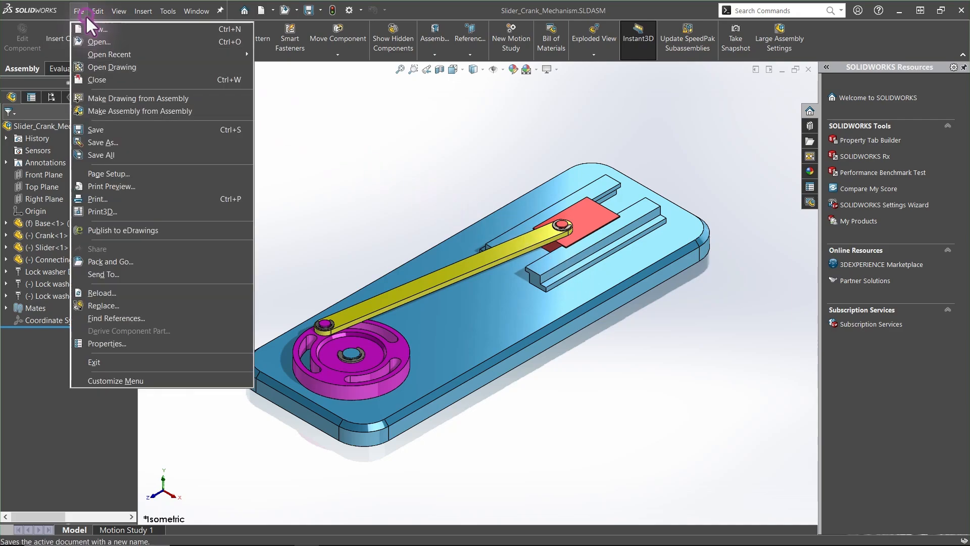
left_click(125, 317)
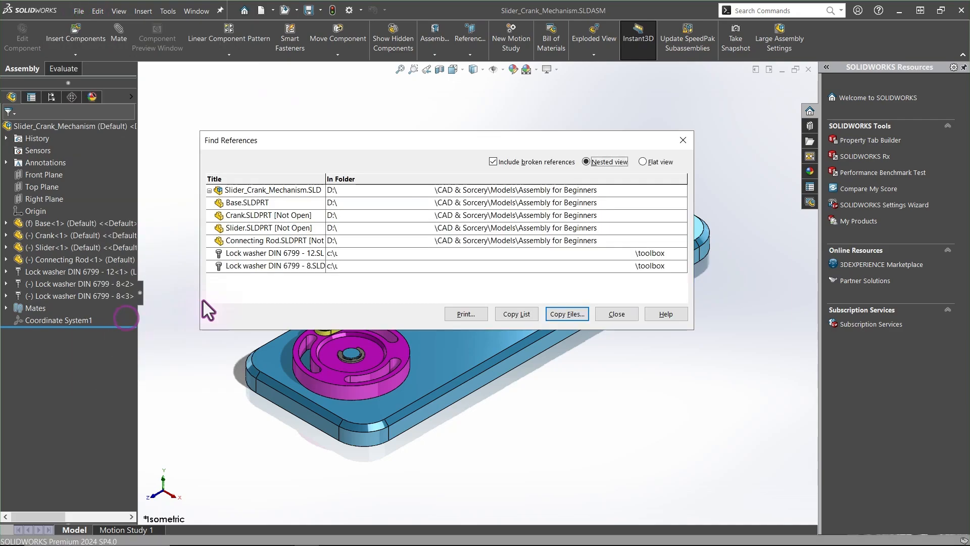
left_click(683, 141)
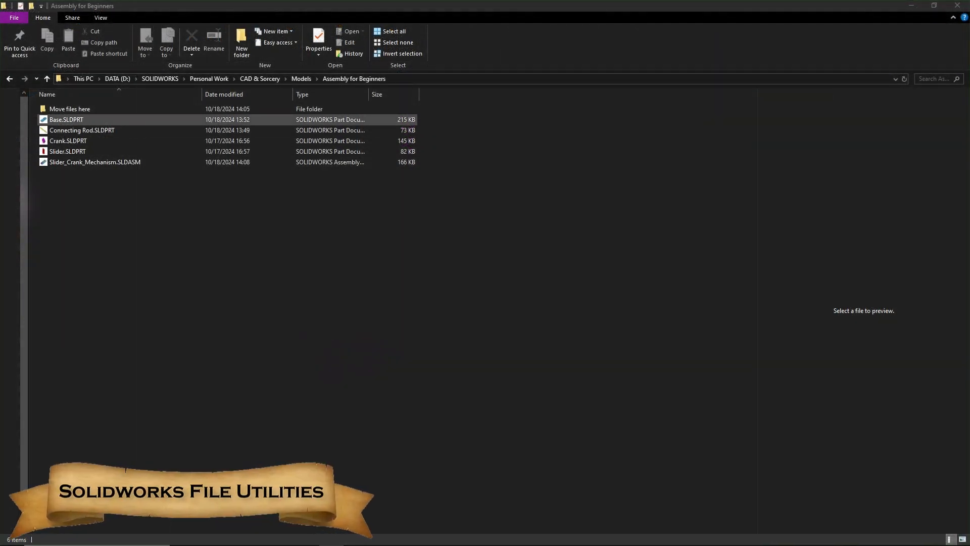
Rename Crank.SLDPRT to NEW_Crank.SLDPRT using the SOLIDWORKS Rename utility with Update where used enabled
right_click(61, 142)
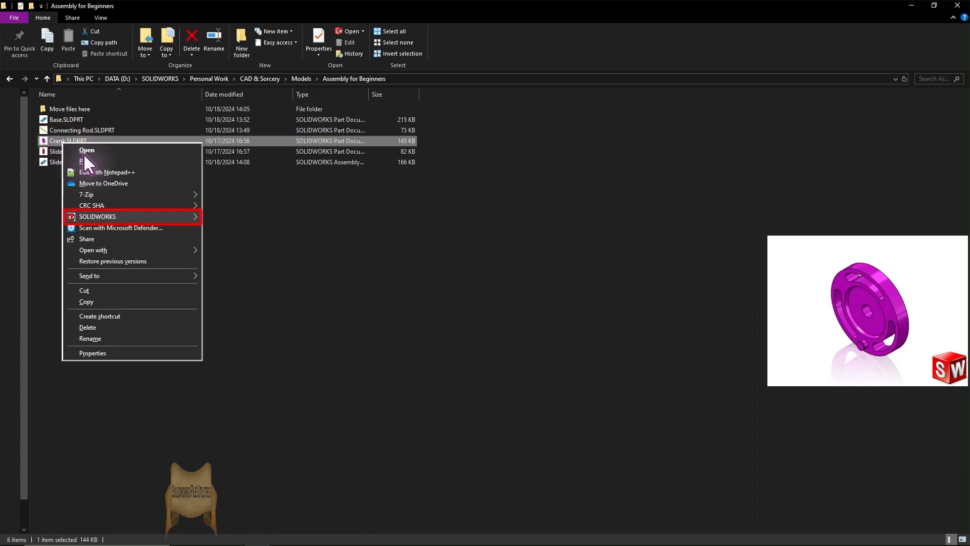
left_click(151, 217)
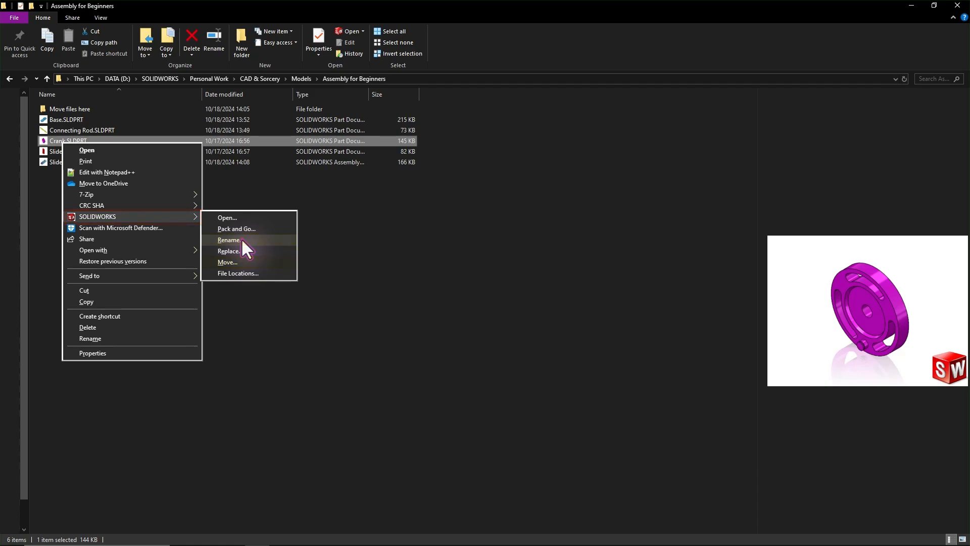
left_click(242, 240)
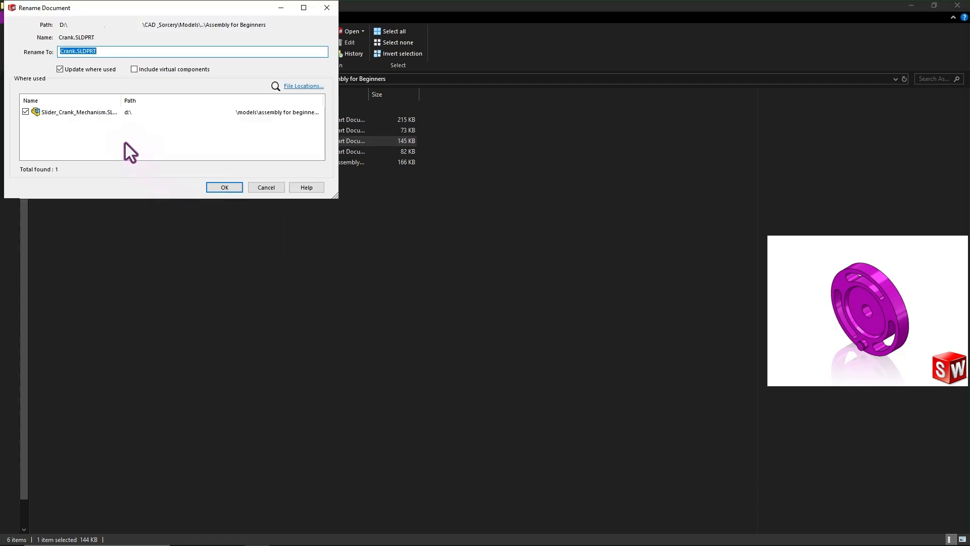
left_click(75, 51)
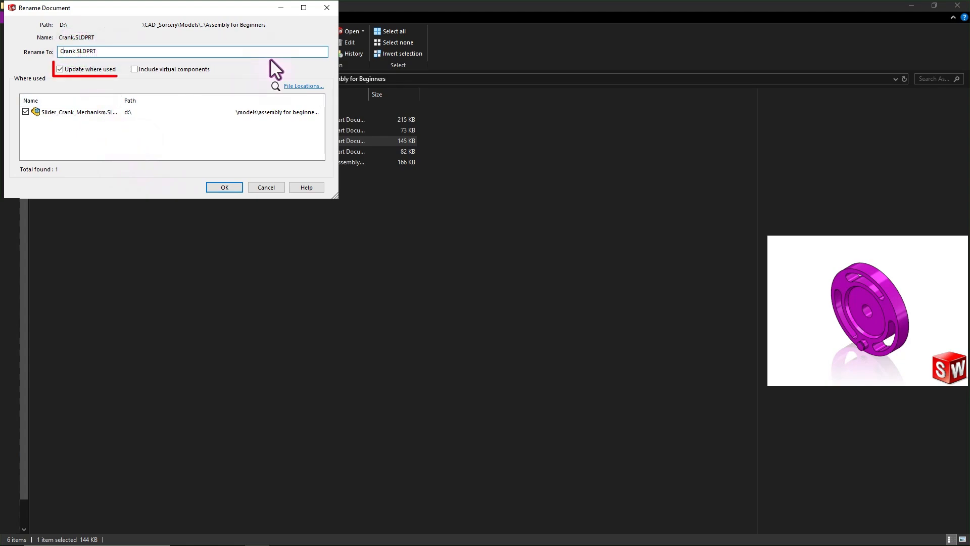
type("NEW_")
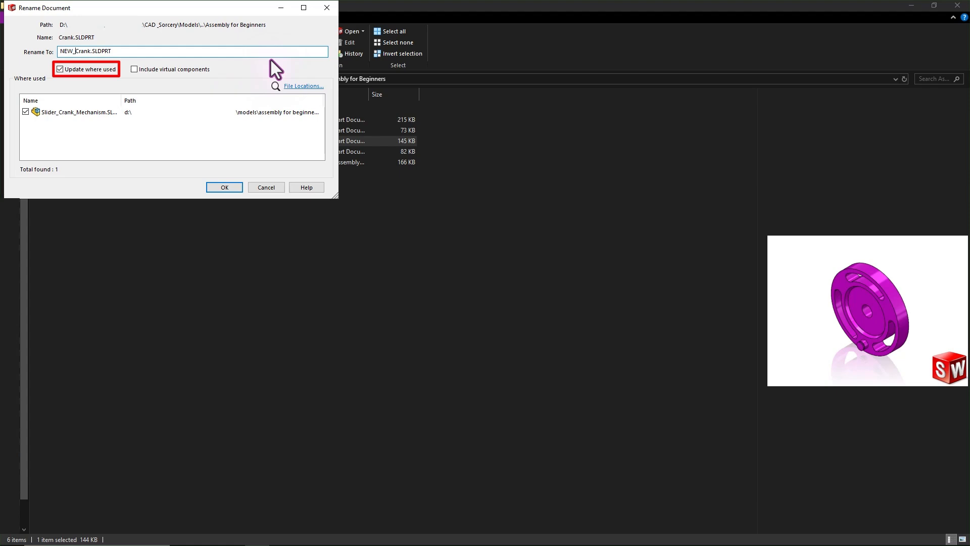
left_click(225, 187)
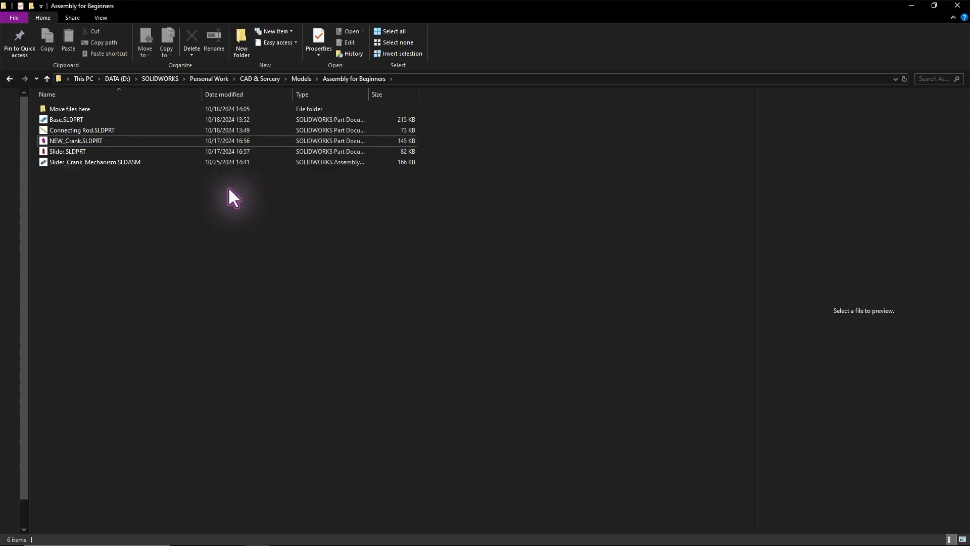
Move Slider.SLDPRT into the Move files here folder using the SOLIDWORKS Move utility, updating where used
right_click(69, 151)
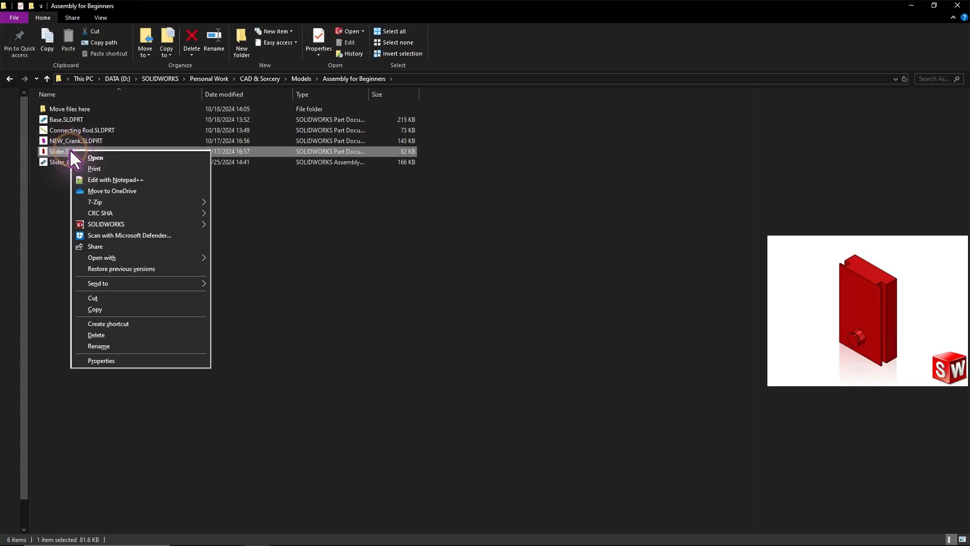
mouse_move(152, 224)
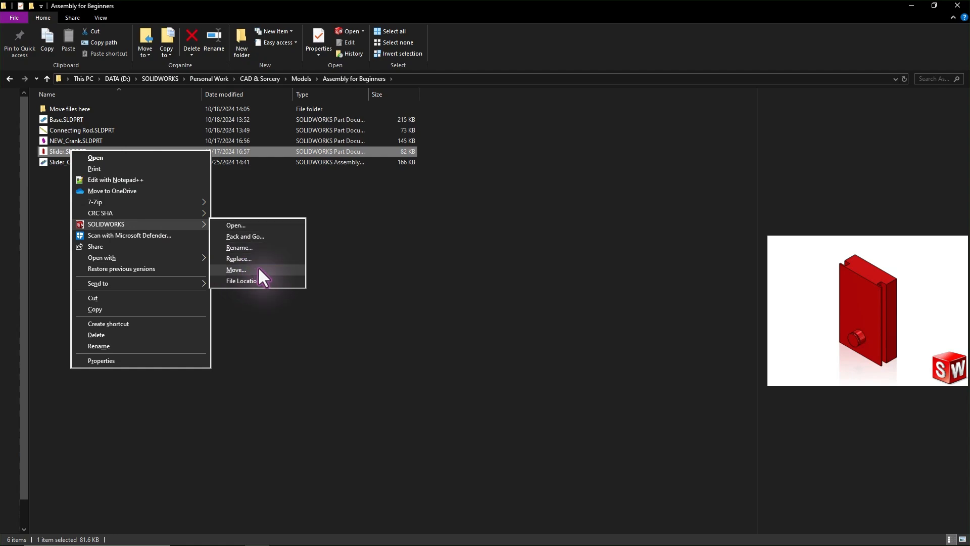
left_click(258, 268)
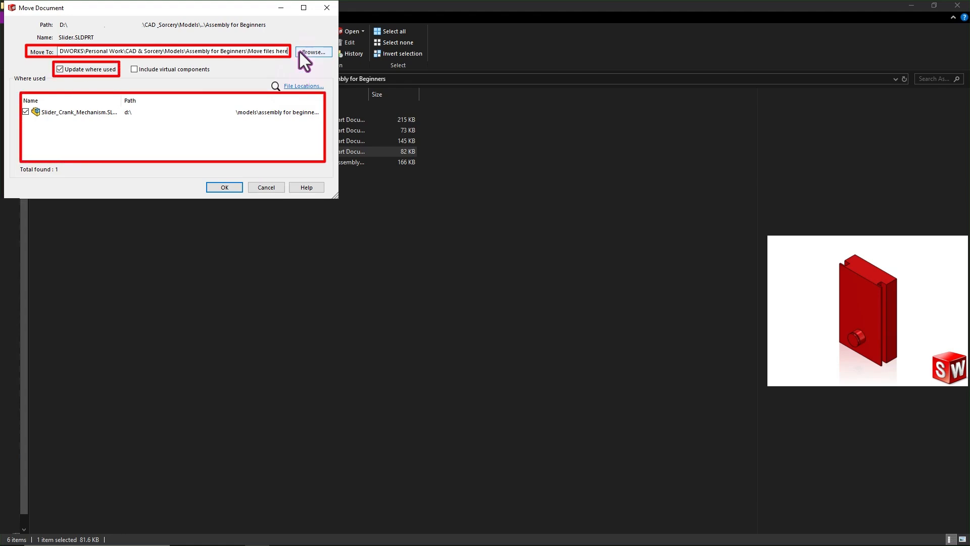
left_click(224, 188)
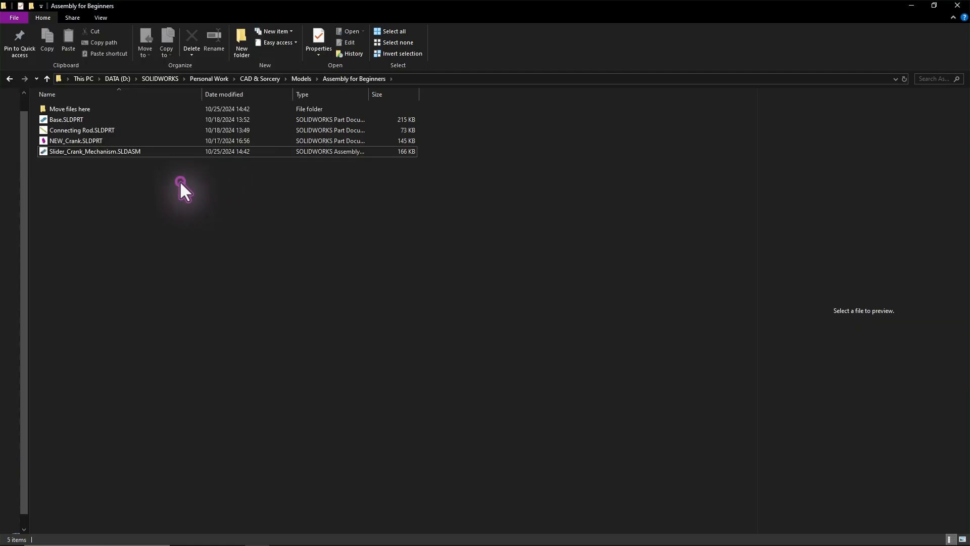
Open the assembly and verify the renamed and moved part references with Find References
double_click(116, 151)
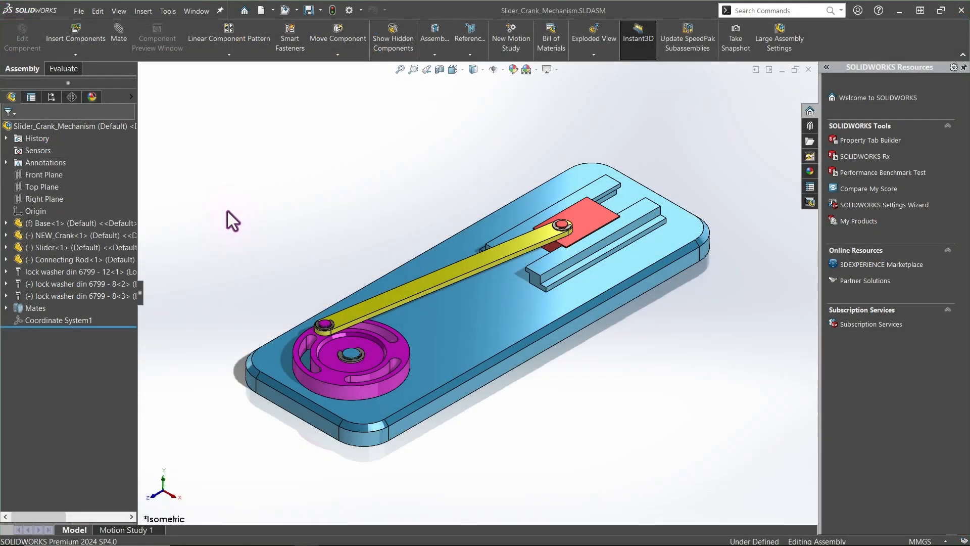
left_click(79, 10)
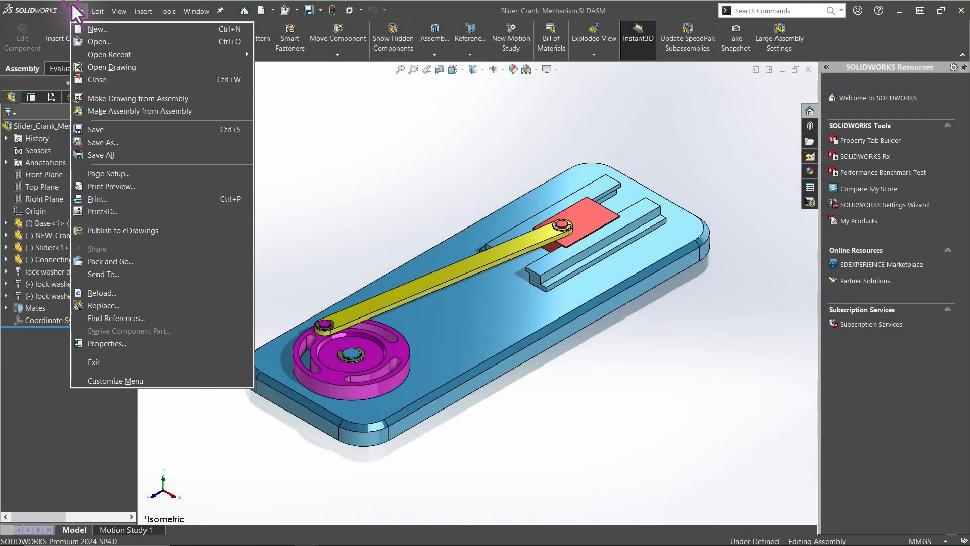
left_click(111, 319)
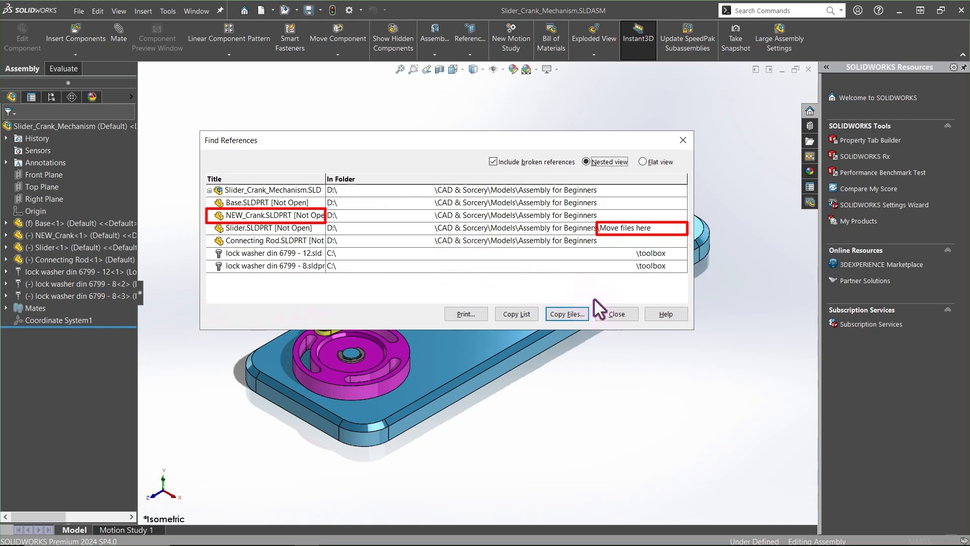
left_click(619, 308)
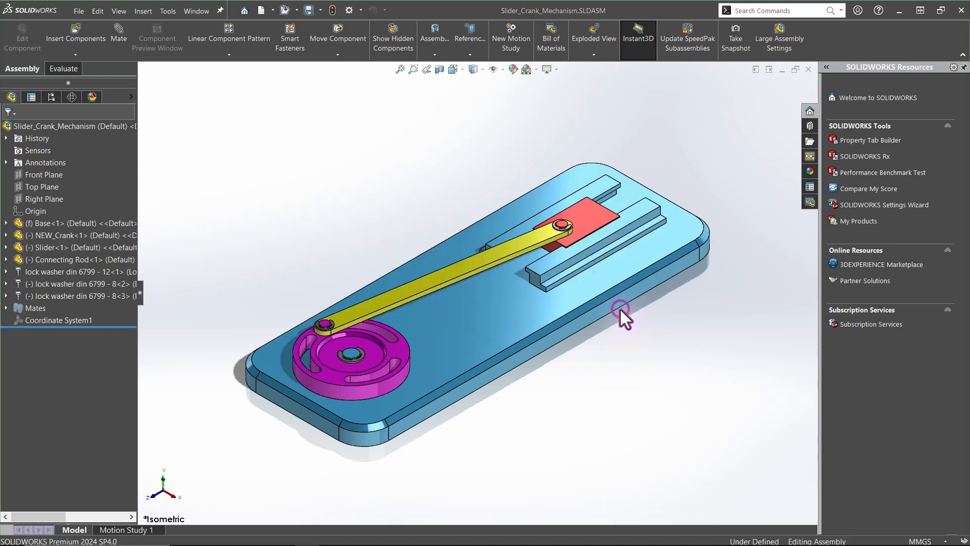